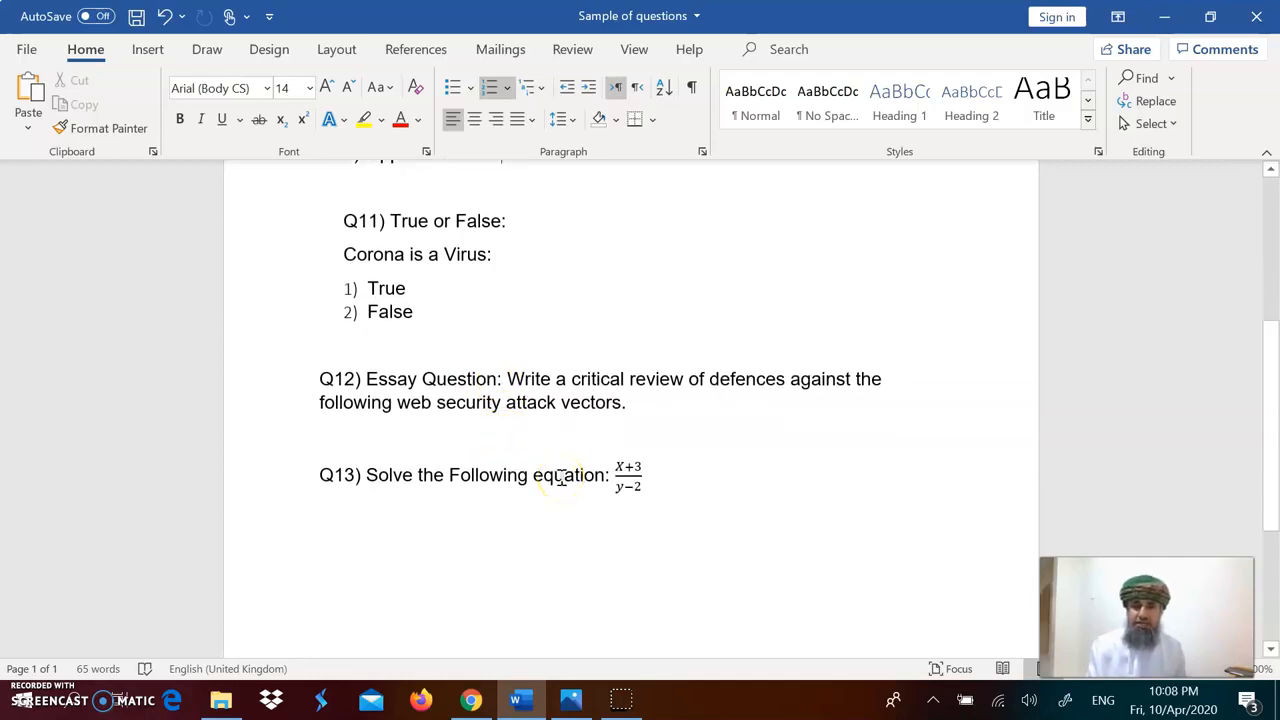
Step: Switch to the browser and turn editing on for the Testing Section course
{"action": "scroll", "coordinate": [561, 476], "scroll_direction": "up", "scroll_amount": 5}
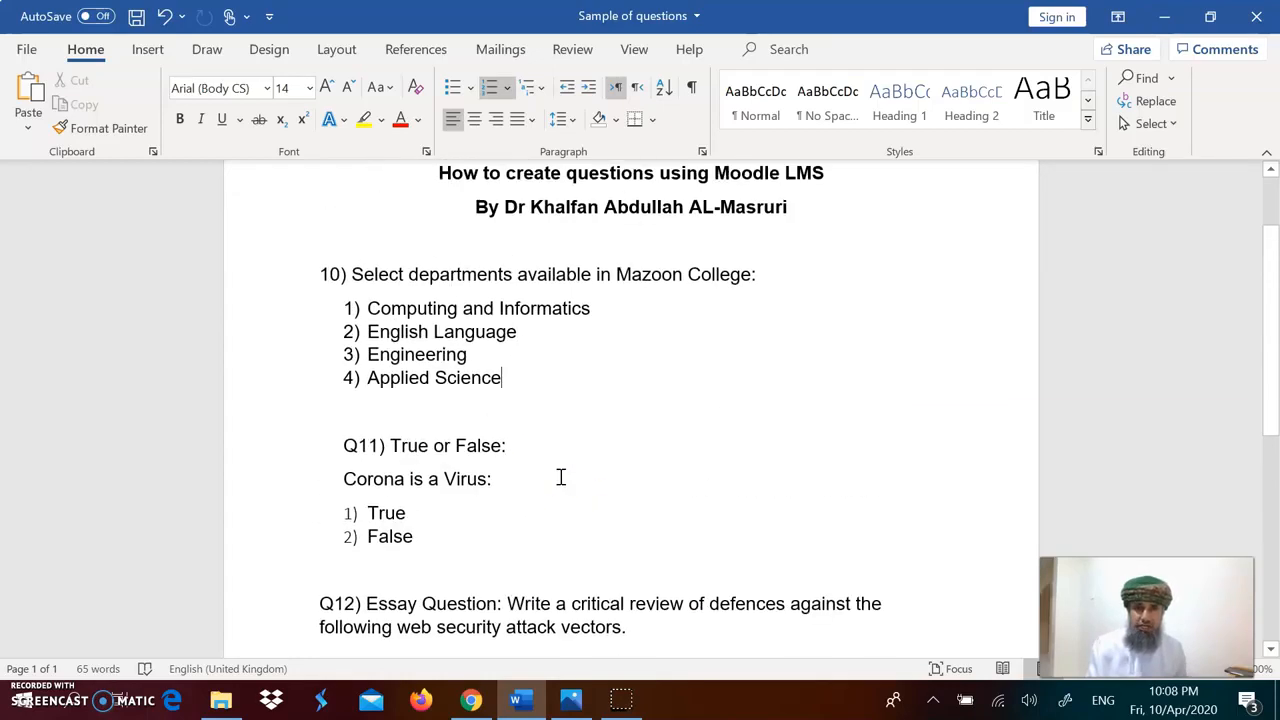
{"action": "scroll", "coordinate": [473, 355], "scroll_direction": "up", "scroll_amount": 1}
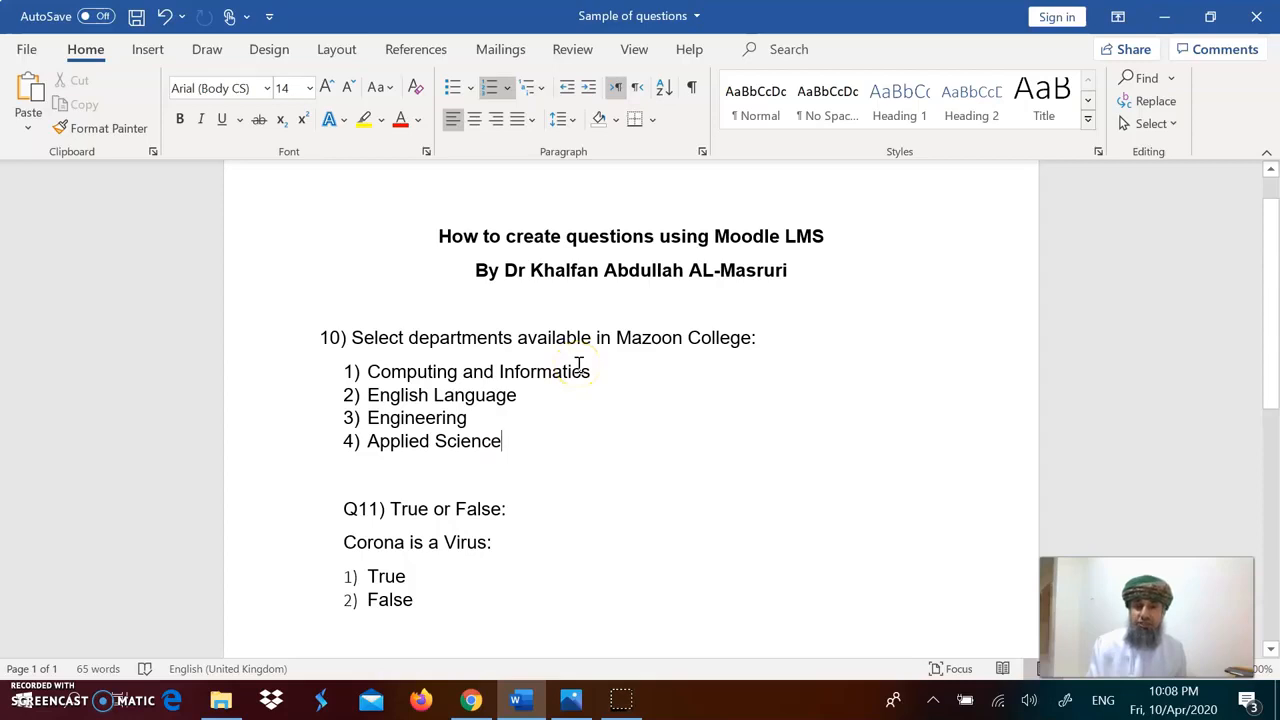
{"action": "left_click", "coordinate": [472, 703]}
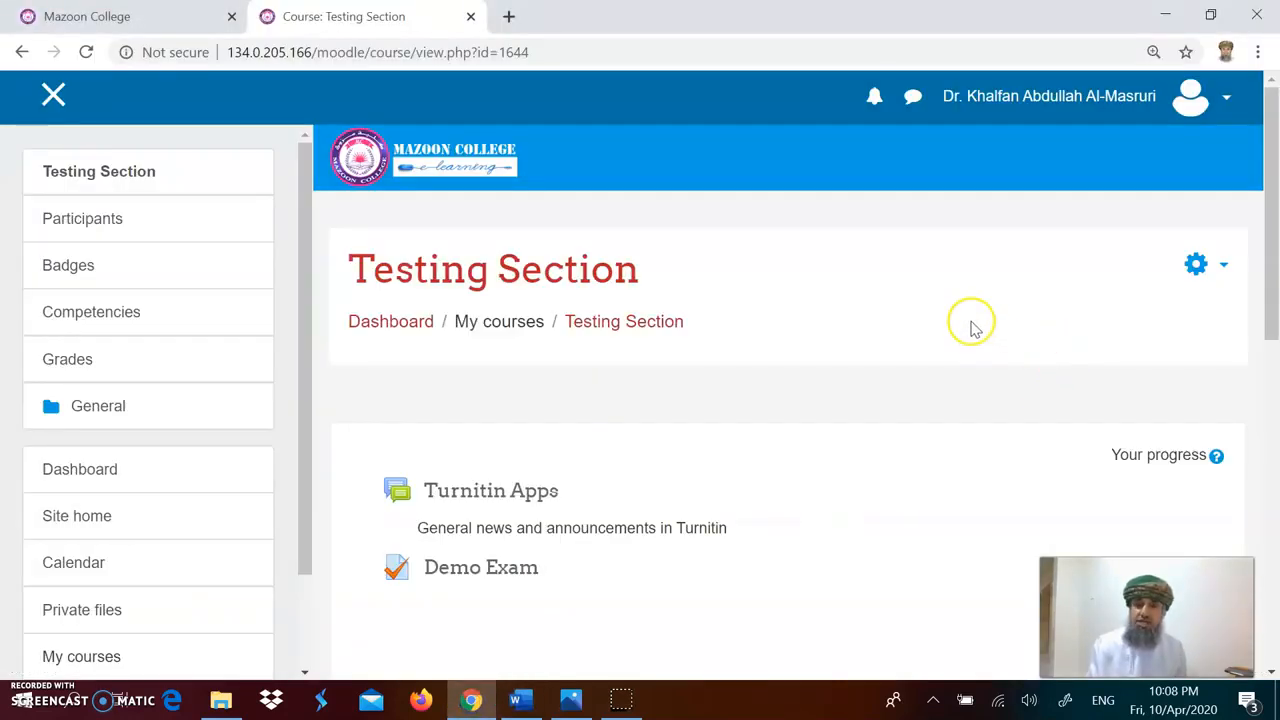
{"action": "left_click", "coordinate": [1222, 268]}
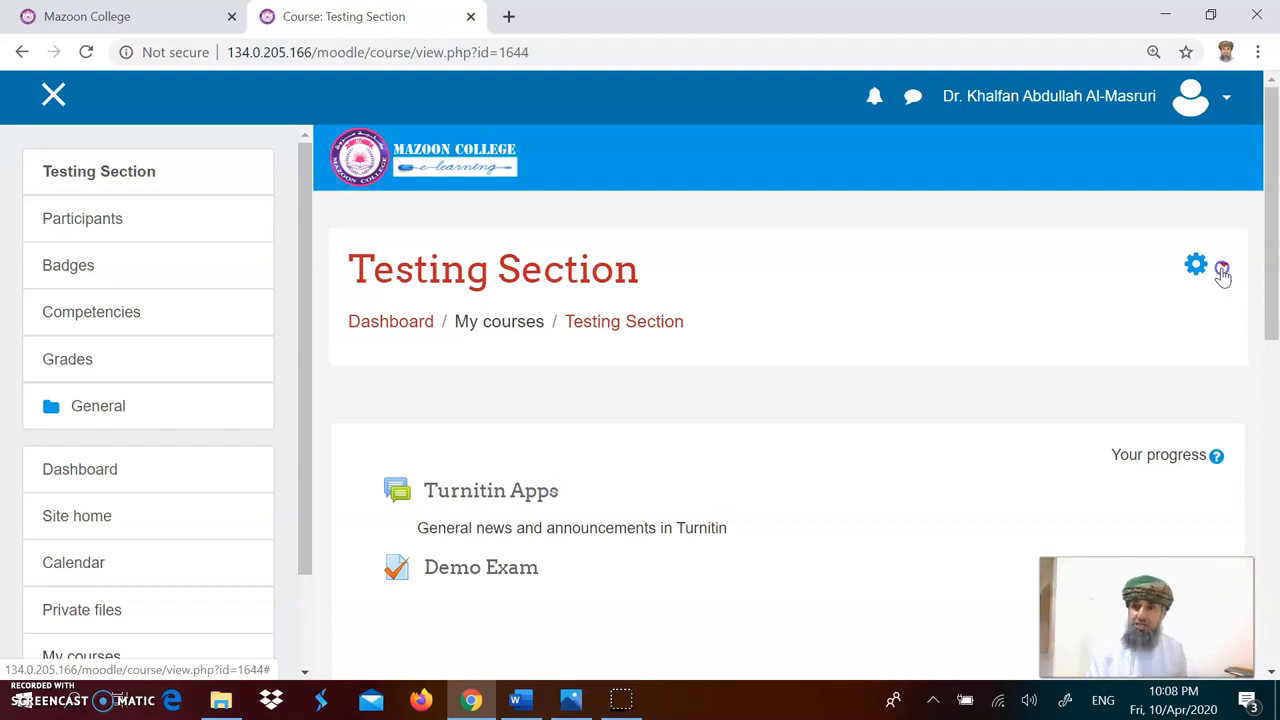
{"action": "left_click", "coordinate": [1168, 332]}
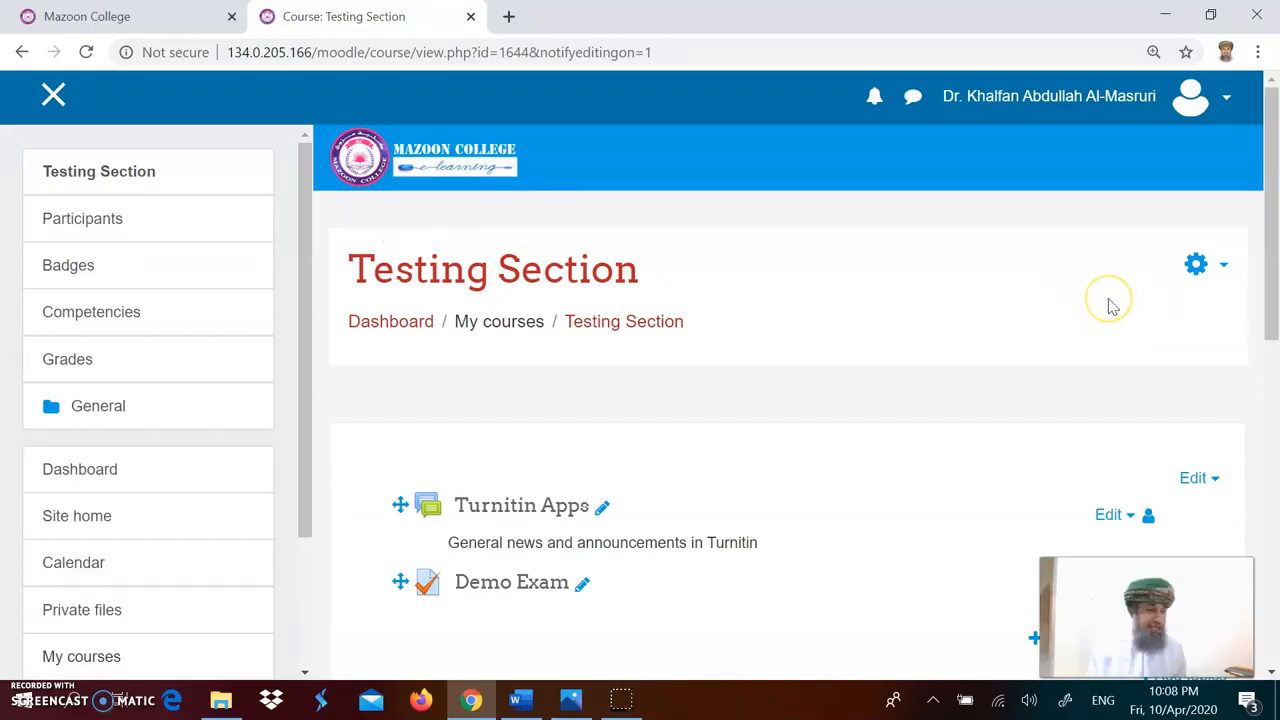
Step: Open the course administration page and go to the question bank's Questions list
{"action": "left_click", "coordinate": [1218, 272]}
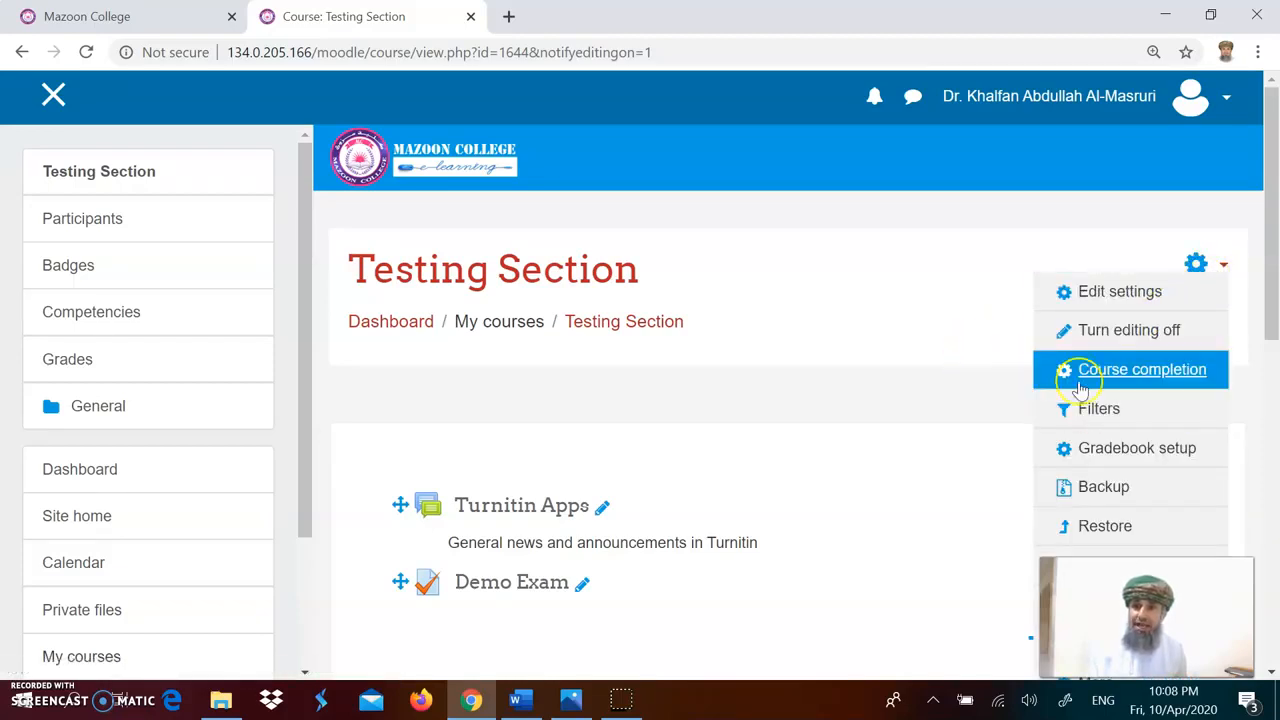
{"action": "scroll", "coordinate": [1103, 412], "scroll_direction": "down", "scroll_amount": 2}
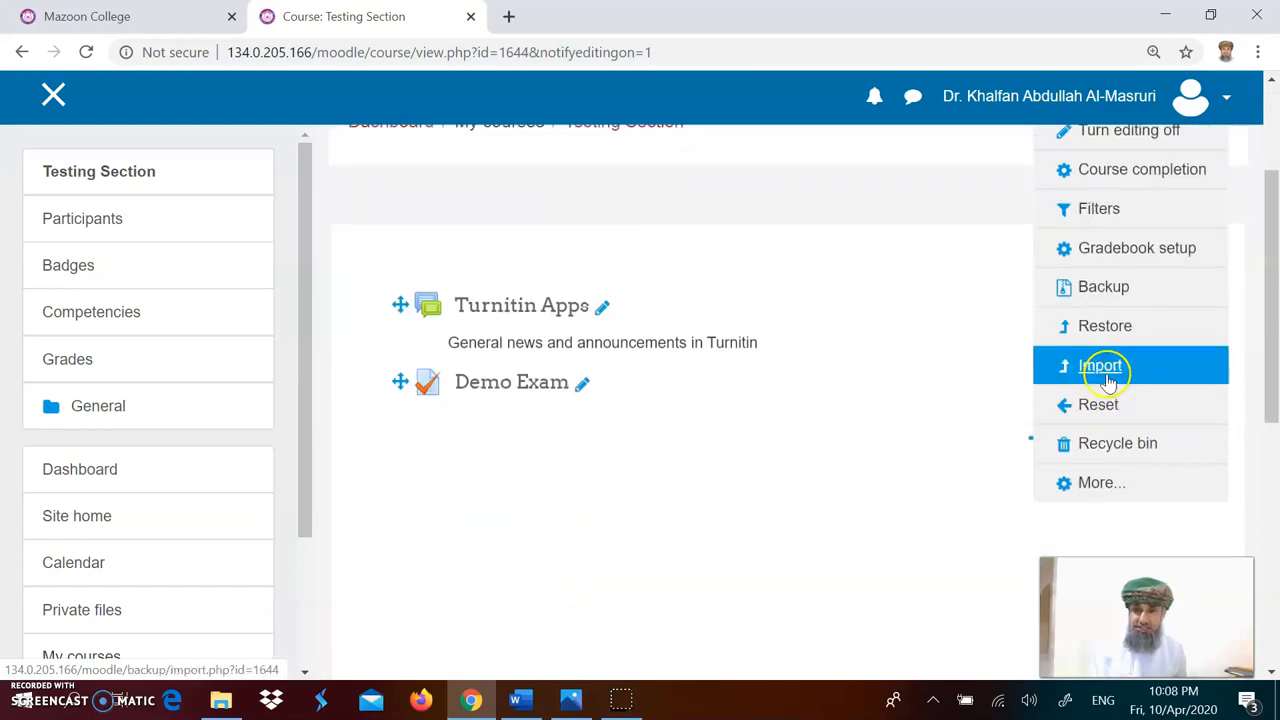
{"action": "left_click", "coordinate": [1097, 484]}
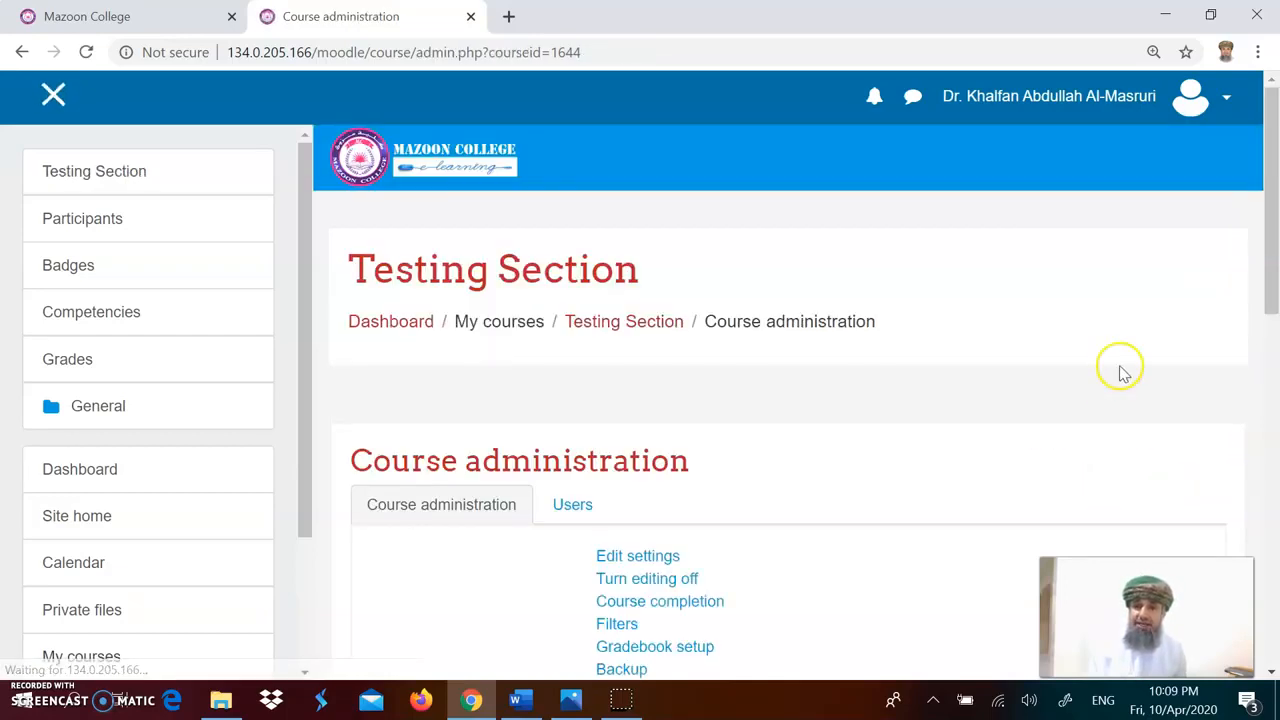
{"action": "scroll", "coordinate": [931, 429], "scroll_direction": "down", "scroll_amount": 6}
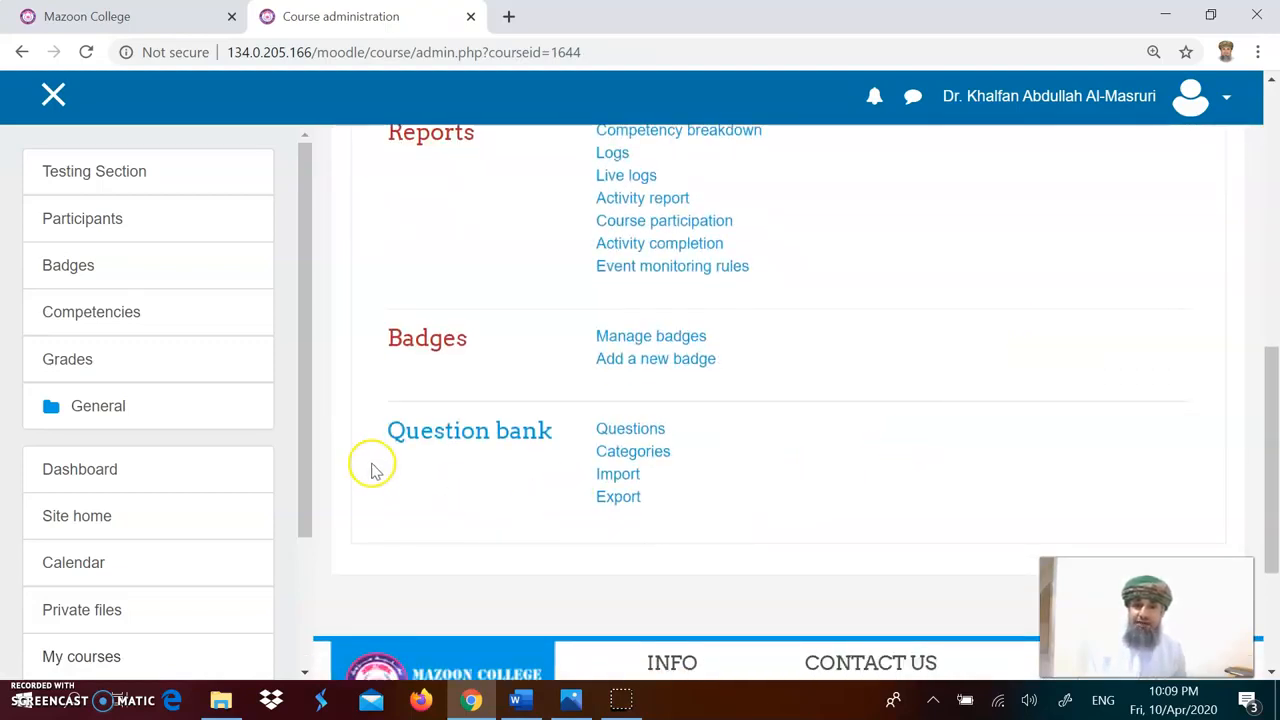
{"action": "left_click", "coordinate": [630, 430]}
Step: Create a new Multiple choice question in the question bank and name it Q10
{"action": "scroll", "coordinate": [630, 440], "scroll_direction": "down", "scroll_amount": 3}
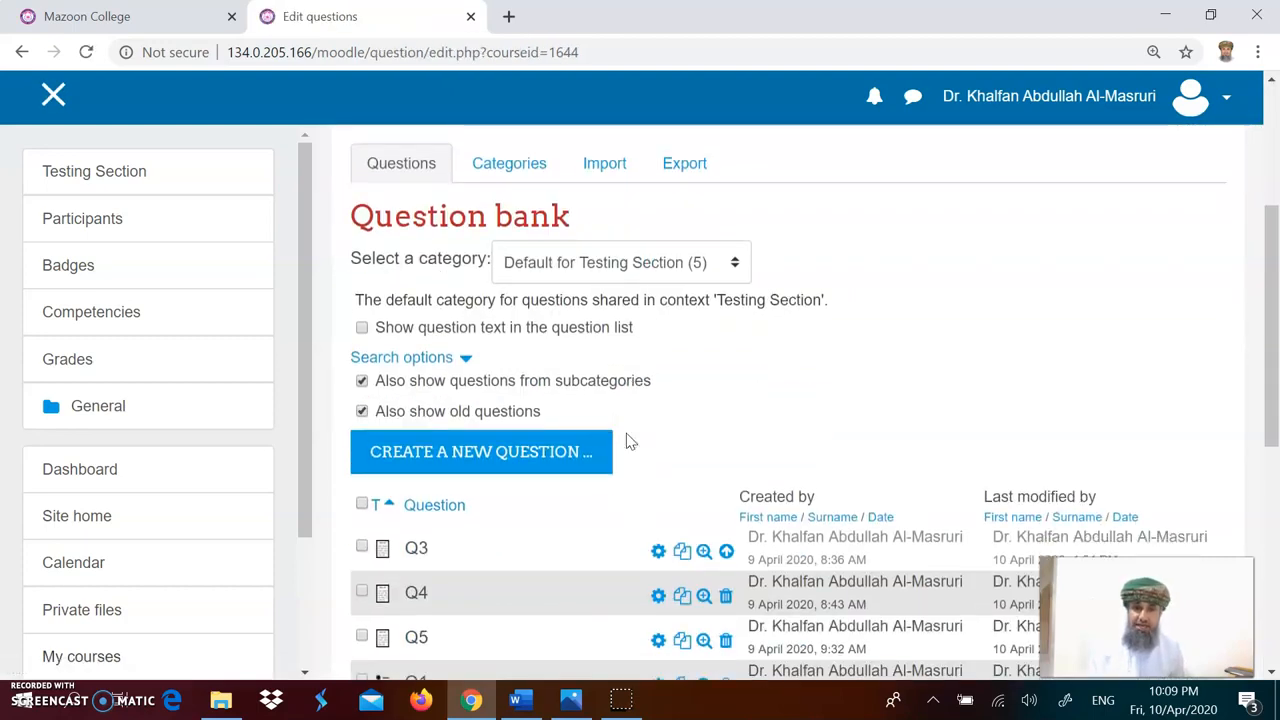
{"action": "scroll", "coordinate": [720, 405], "scroll_direction": "down", "scroll_amount": 3}
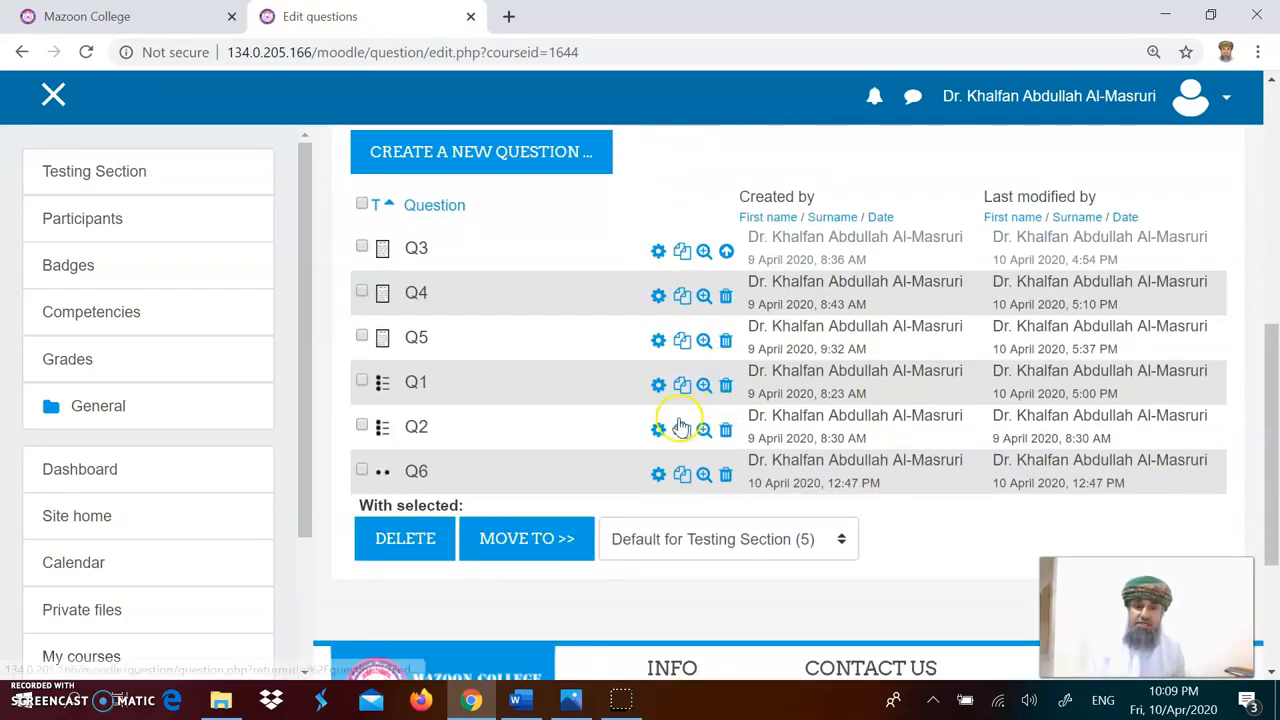
{"action": "scroll", "coordinate": [666, 338], "scroll_direction": "up", "scroll_amount": 1}
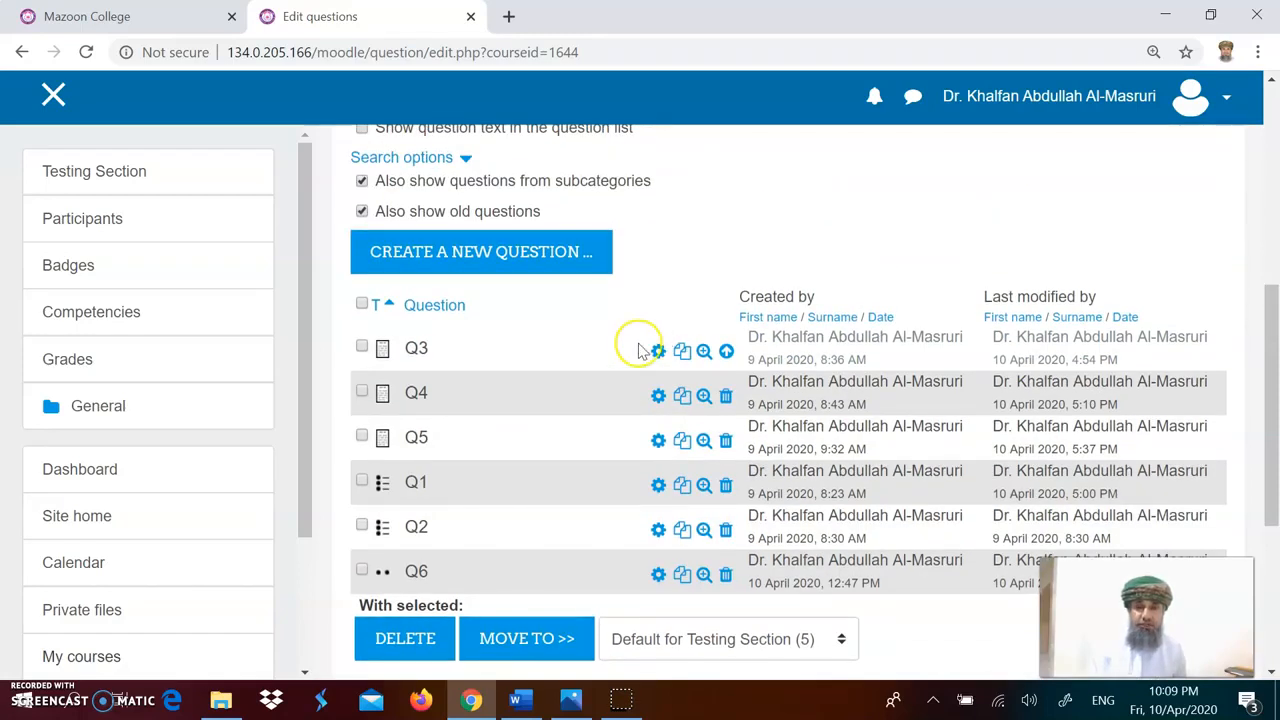
{"action": "left_click", "coordinate": [518, 268]}
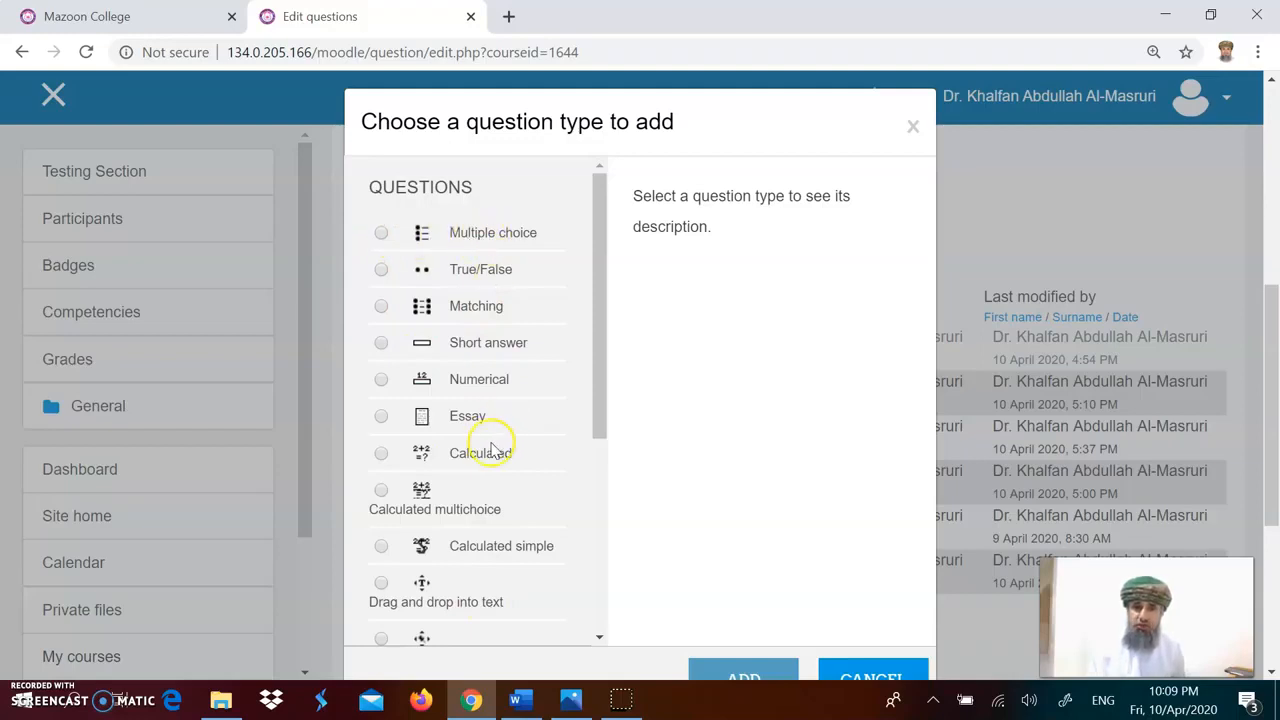
{"action": "left_click", "coordinate": [381, 235]}
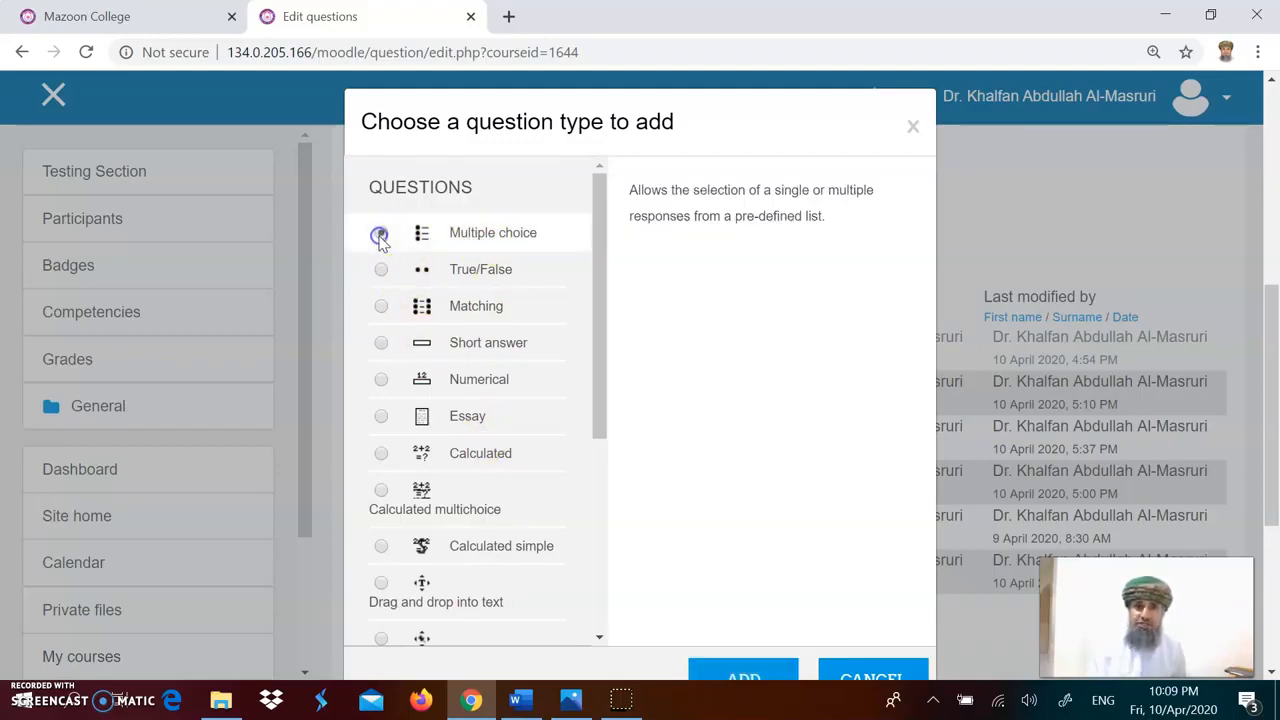
{"action": "left_click", "coordinate": [743, 678]}
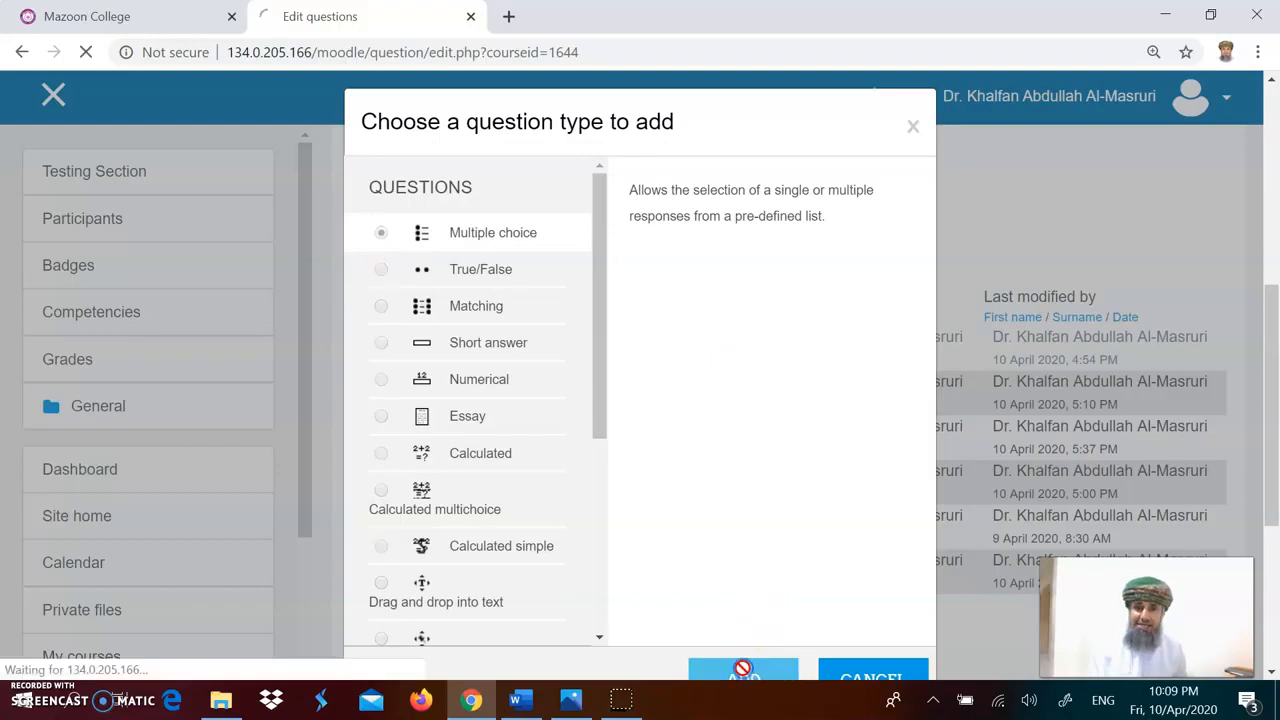
{"action": "scroll", "coordinate": [778, 520], "scroll_direction": "down", "scroll_amount": 3}
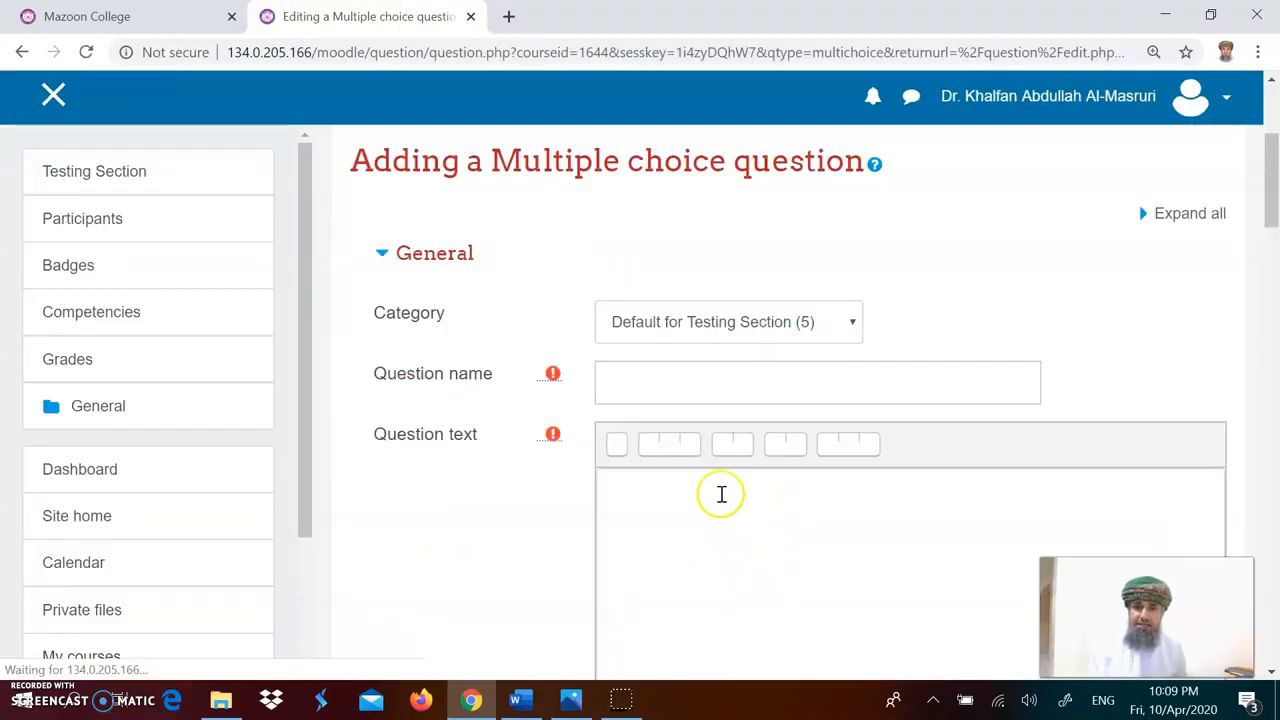
{"action": "left_click", "coordinate": [688, 382]}
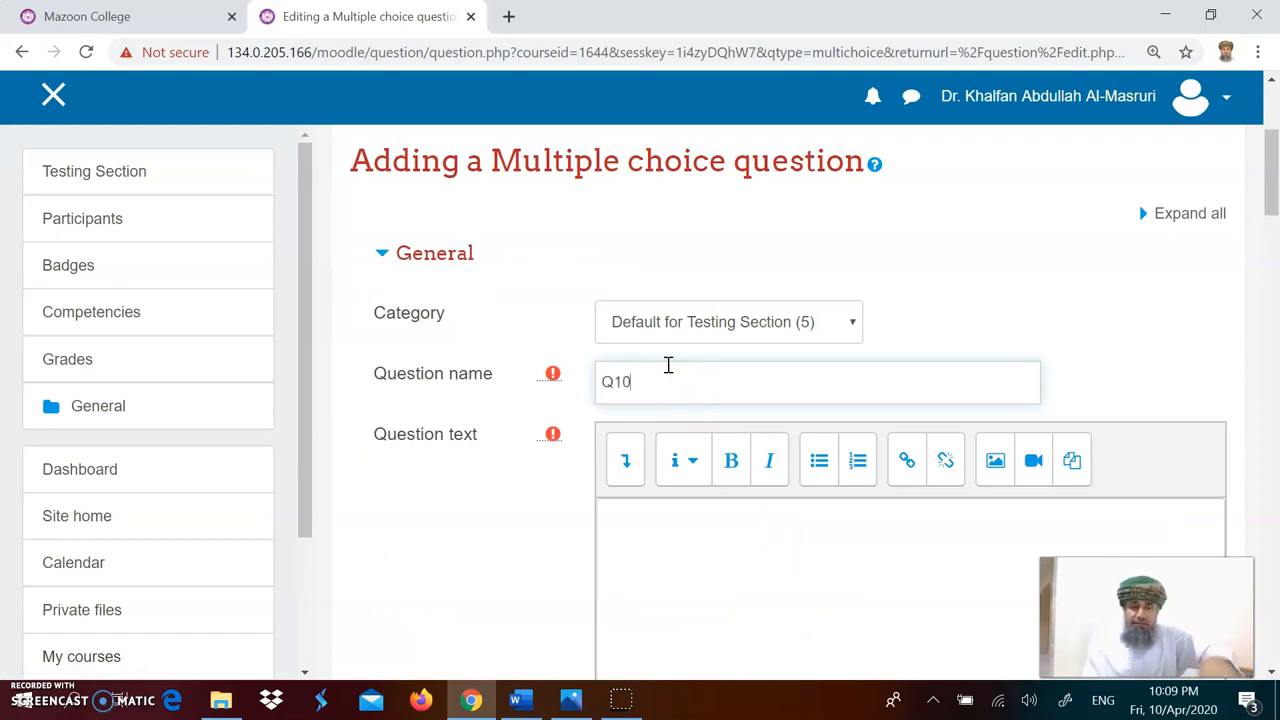
Step: Copy question 10's text from the Word document of sample questions
{"action": "left_click", "coordinate": [517, 700]}
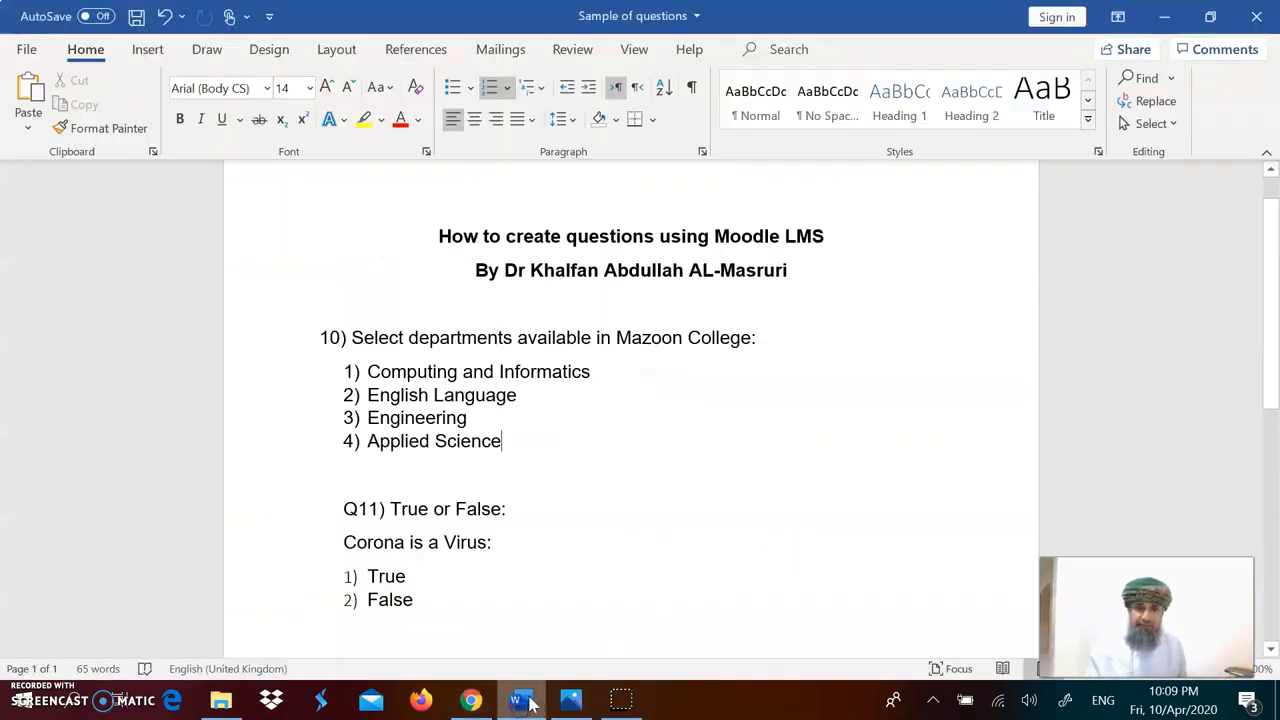
{"action": "triple_click", "coordinate": [636, 338]}
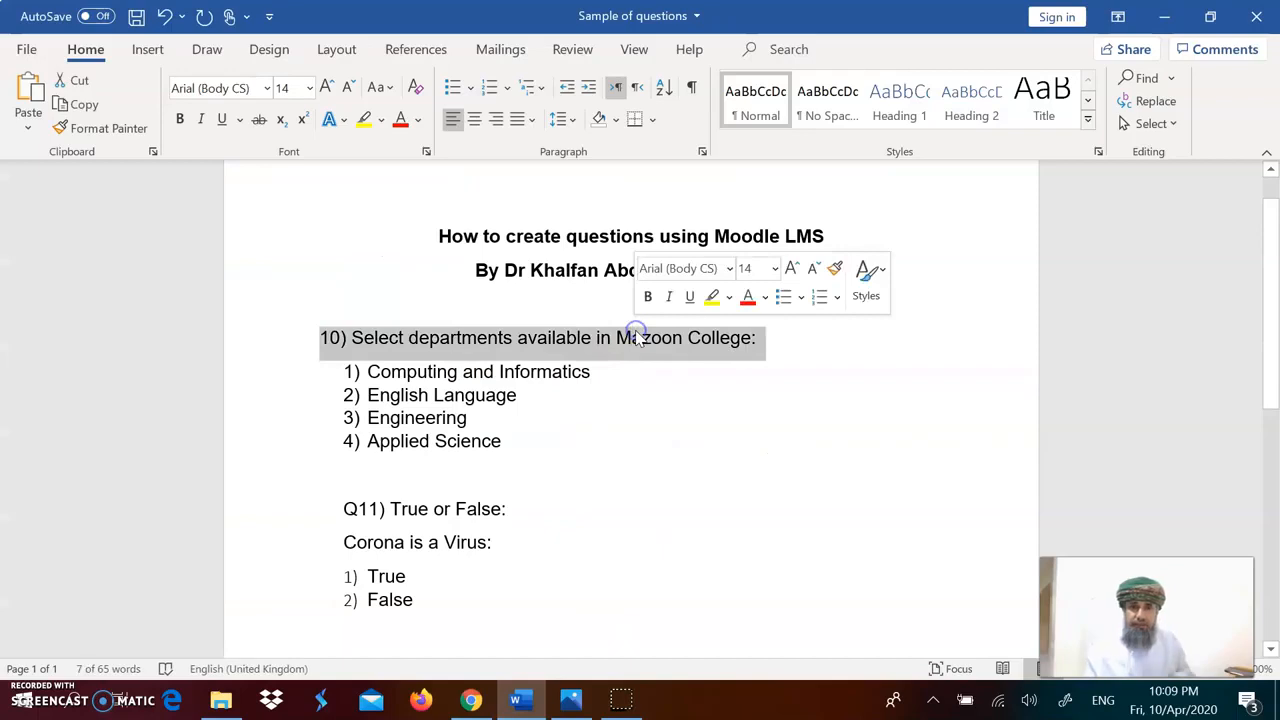
{"action": "key", "text": "ctrl+c"}
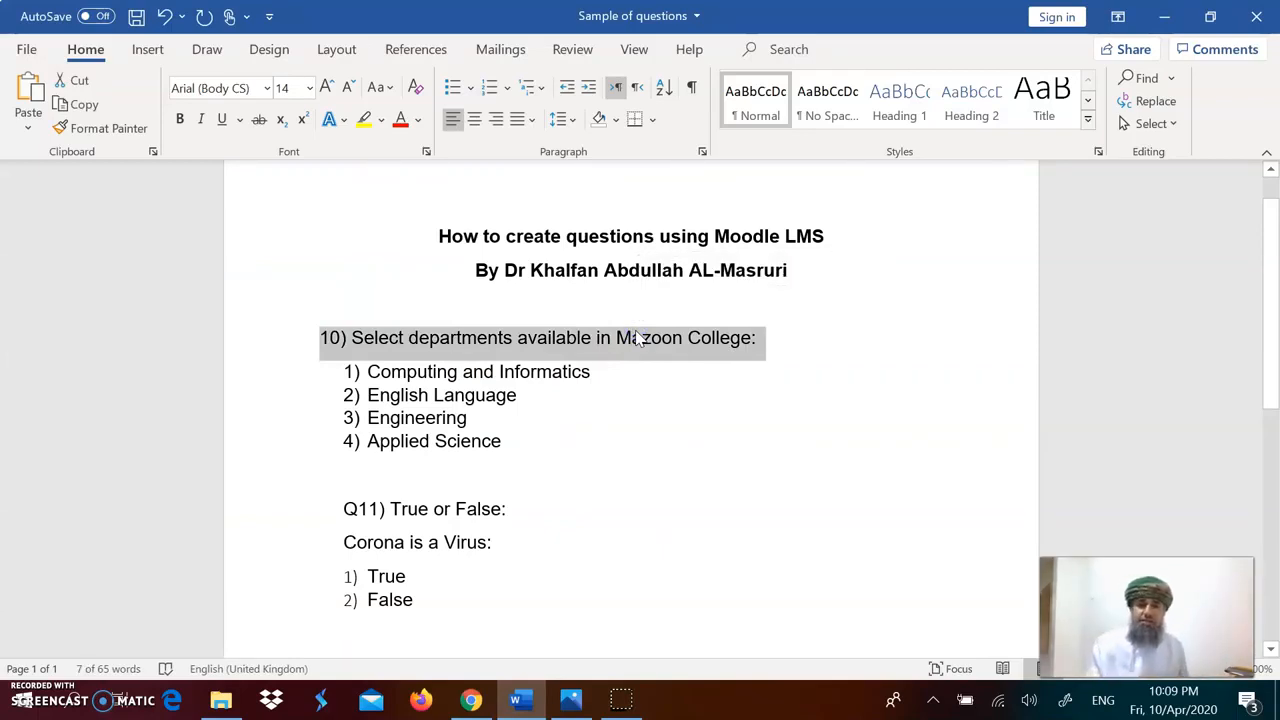
Step: Paste the text into the question text field and remove the leading number, leaving "Select departments available in Mazoon College:"
{"action": "left_click", "coordinate": [476, 705]}
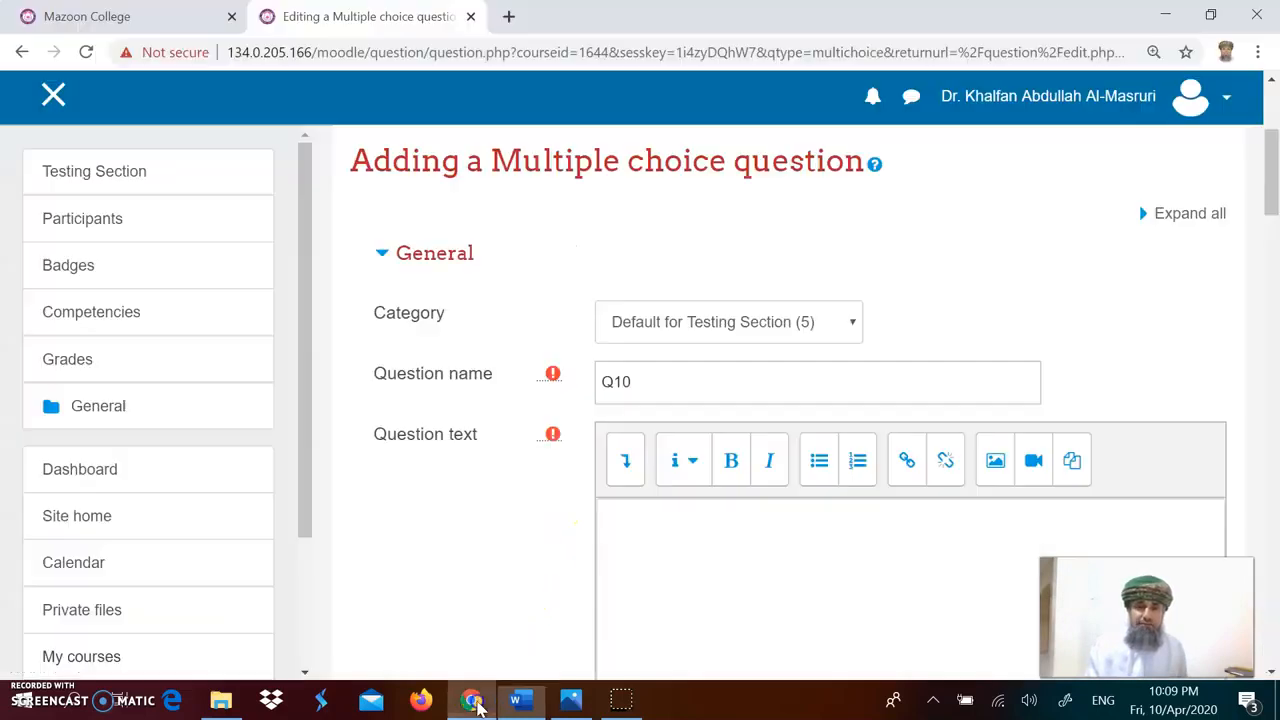
{"action": "left_click", "coordinate": [646, 541]}
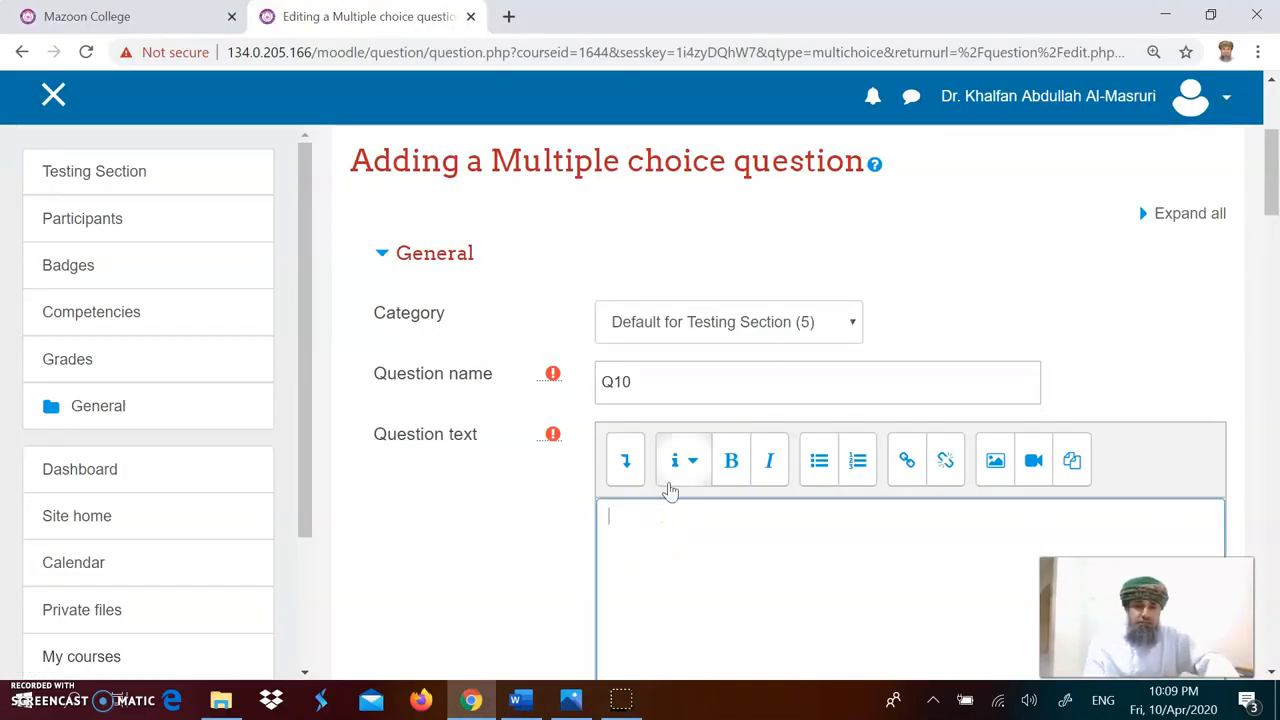
{"action": "key", "text": "ctrl+v"}
{"action": "key", "text": "Delete"}
{"action": "key", "text": "Delete"}
{"action": "key", "text": "Delete"}
{"action": "key", "text": "Delete"}
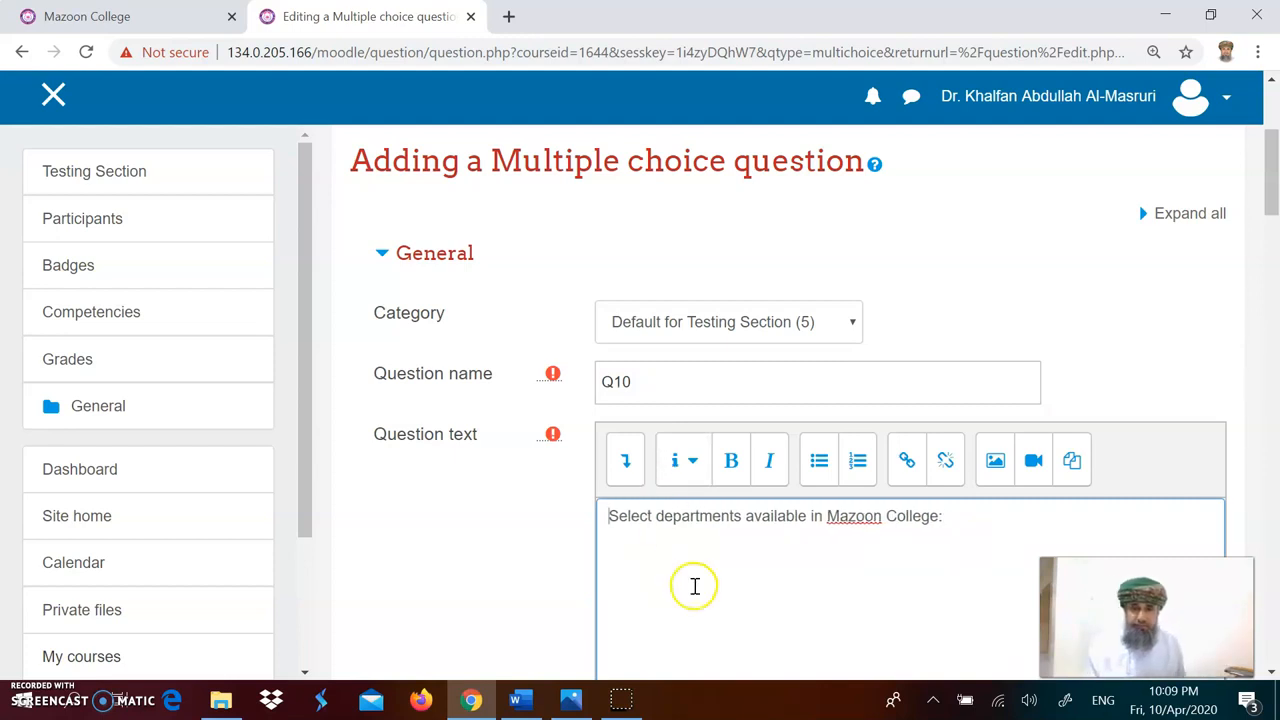
Step: Set the question to allow multiple answers
{"action": "scroll", "coordinate": [691, 585], "scroll_direction": "down", "scroll_amount": 4}
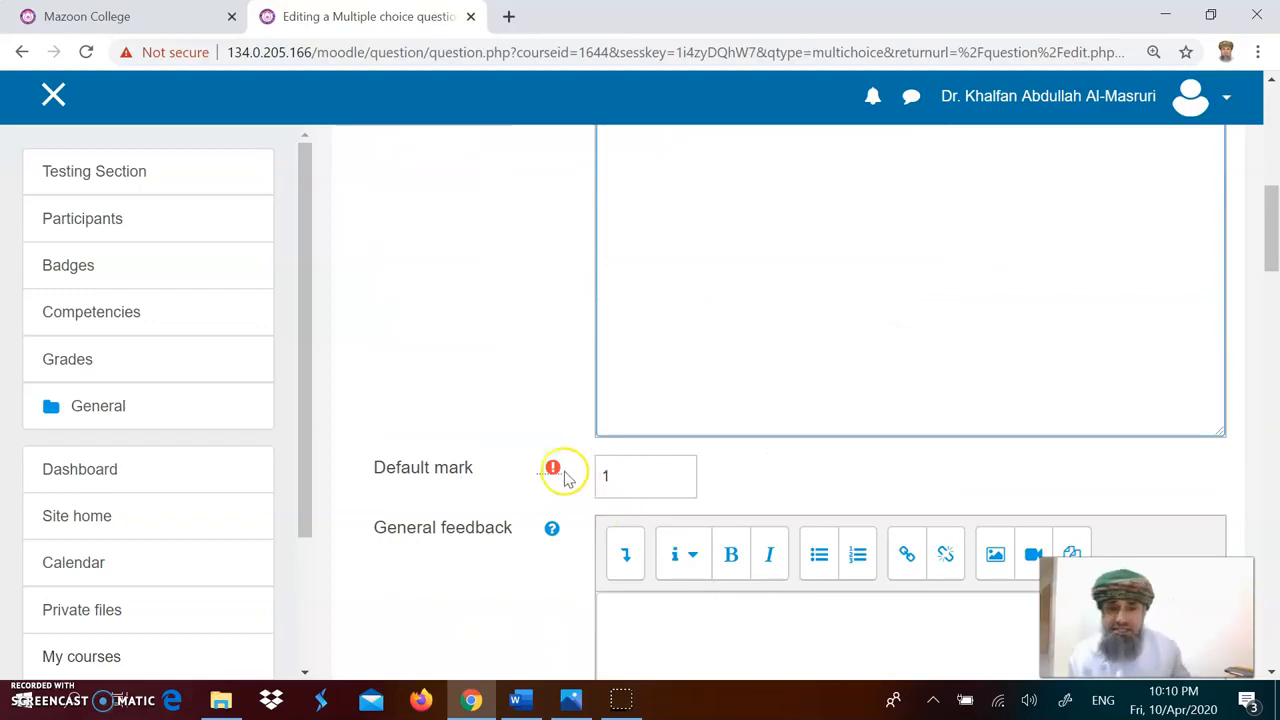
{"action": "left_click", "coordinate": [646, 484]}
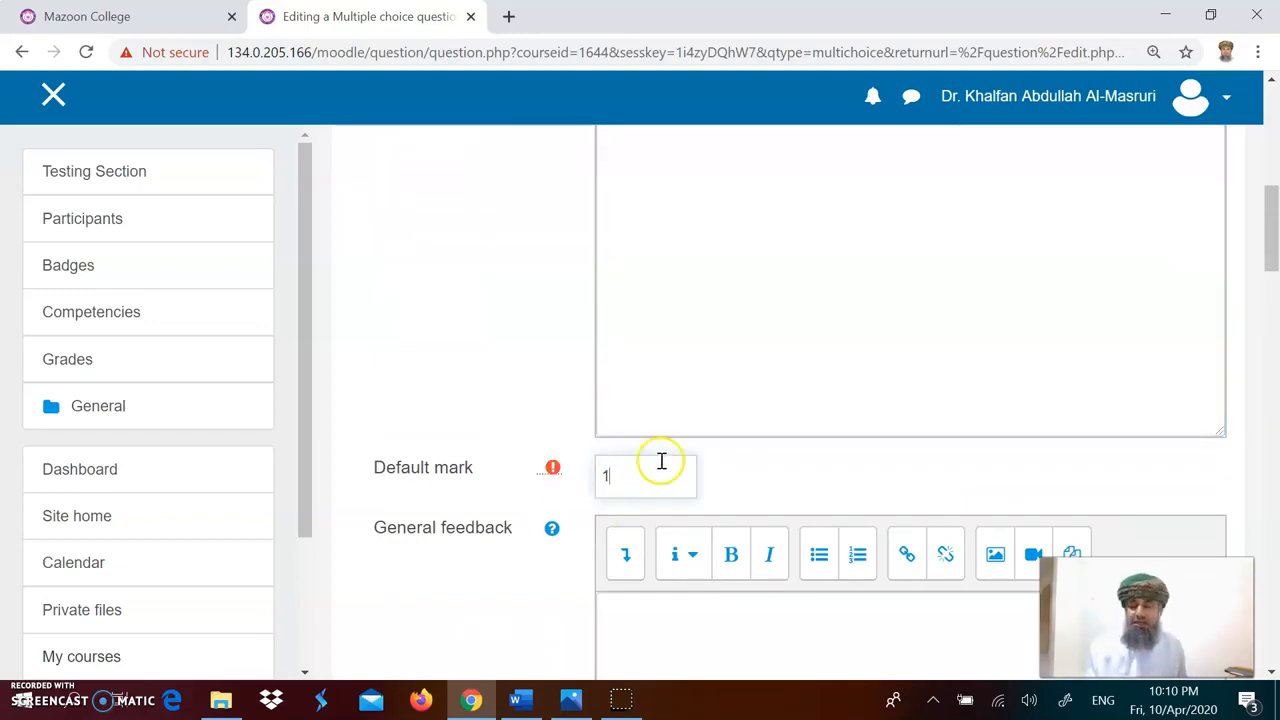
{"action": "scroll", "coordinate": [663, 450], "scroll_direction": "down", "scroll_amount": 2}
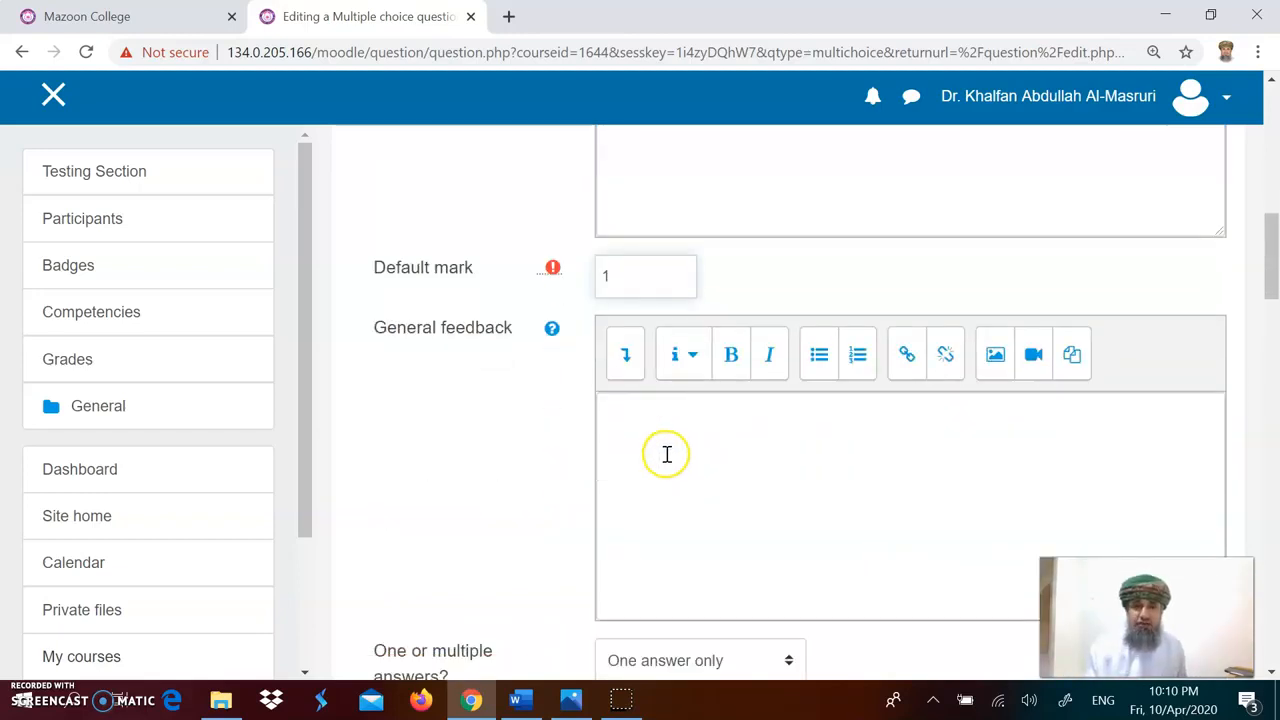
{"action": "scroll", "coordinate": [685, 439], "scroll_direction": "down", "scroll_amount": 3}
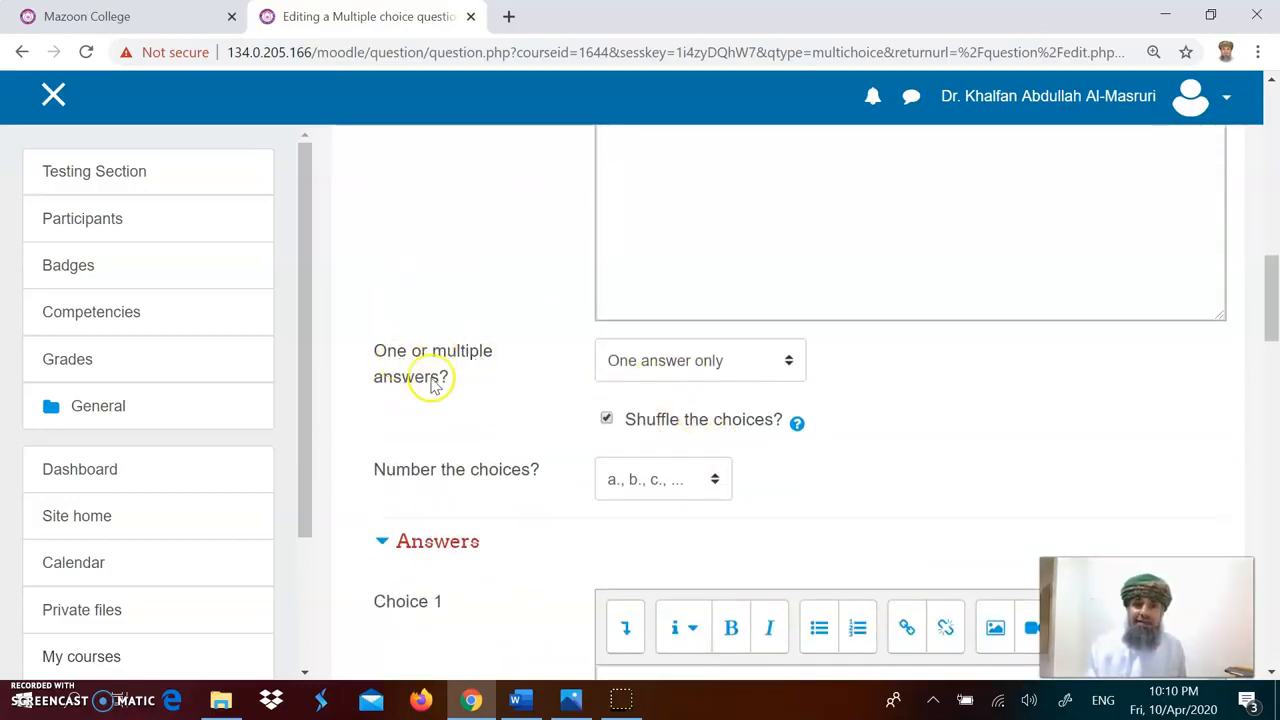
{"action": "left_click", "coordinate": [789, 362]}
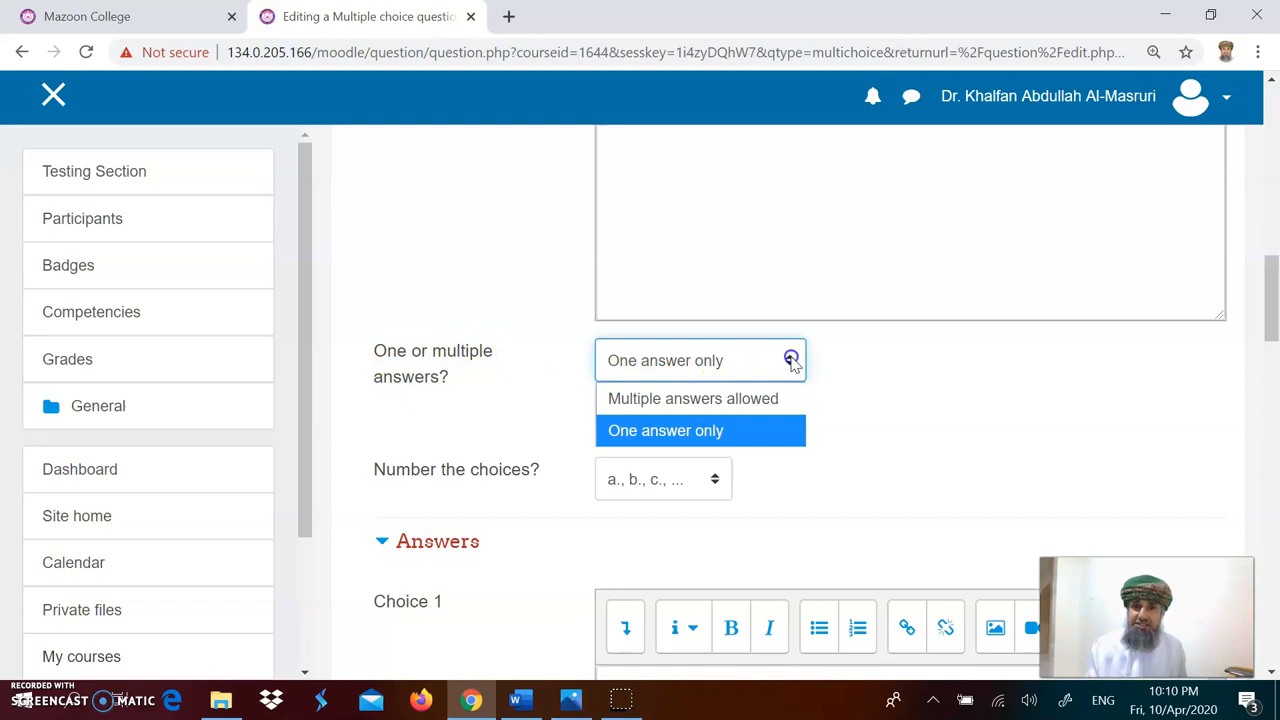
{"action": "left_click", "coordinate": [748, 400]}
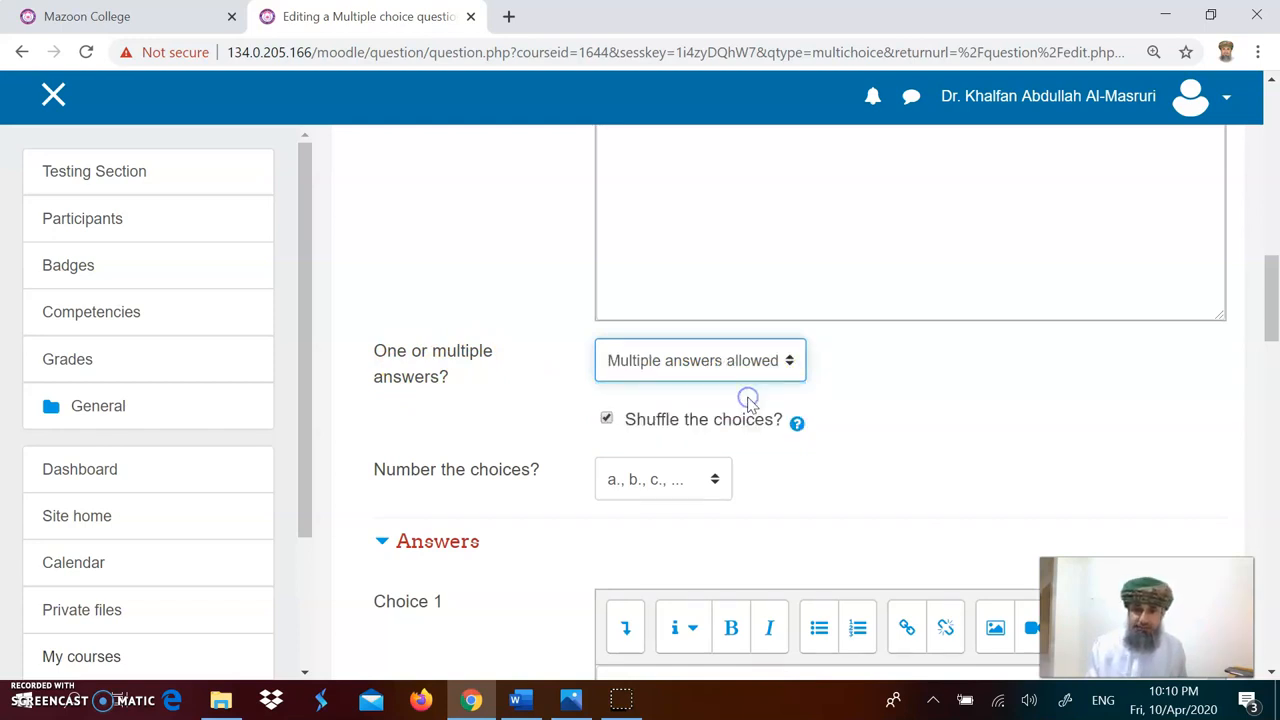
Step: Copy the first answer option, Computing and Informatics, from the Word document of sample questions
{"action": "scroll", "coordinate": [803, 423], "scroll_direction": "down", "scroll_amount": 1}
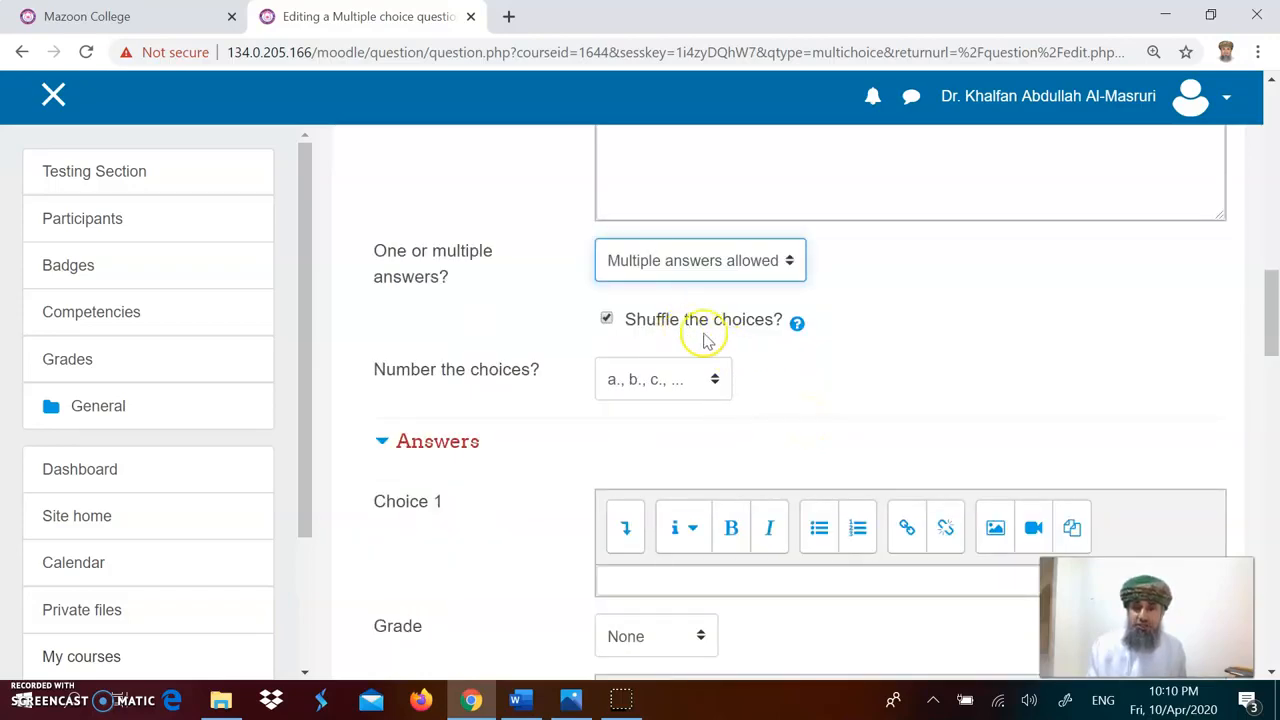
{"action": "scroll", "coordinate": [866, 395], "scroll_direction": "down", "scroll_amount": 1}
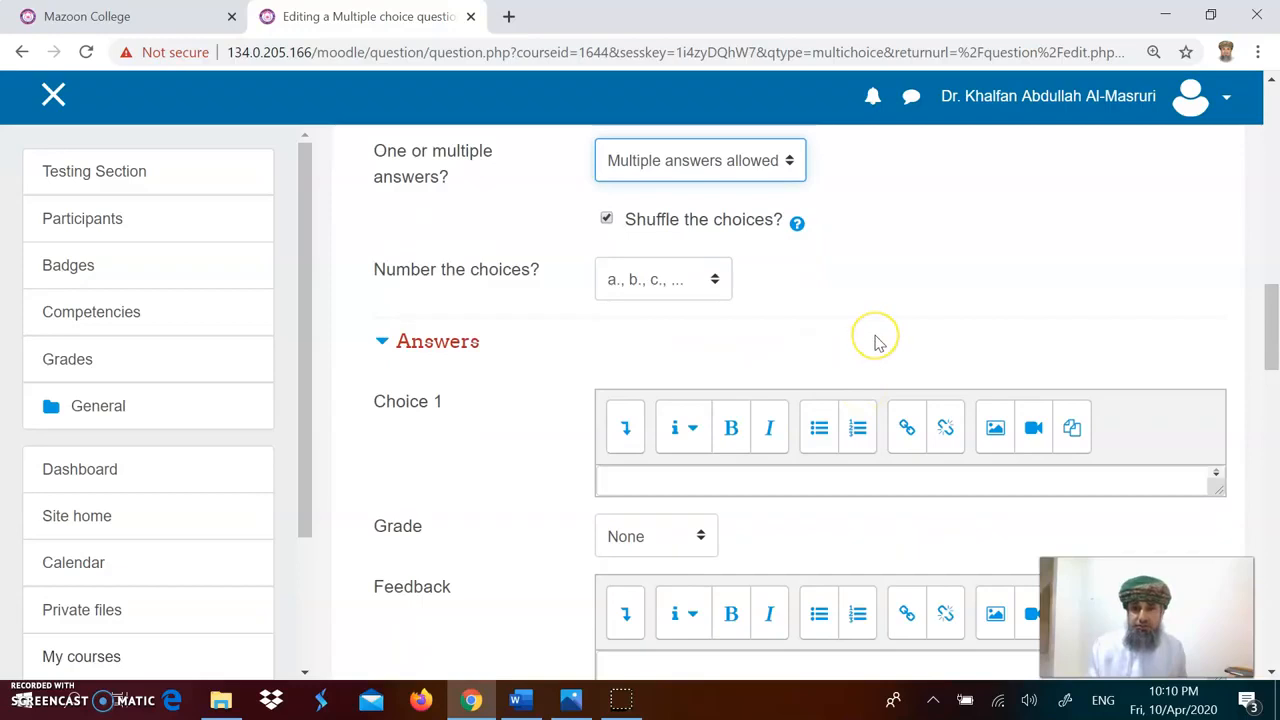
{"action": "scroll", "coordinate": [875, 343], "scroll_direction": "down", "scroll_amount": 1}
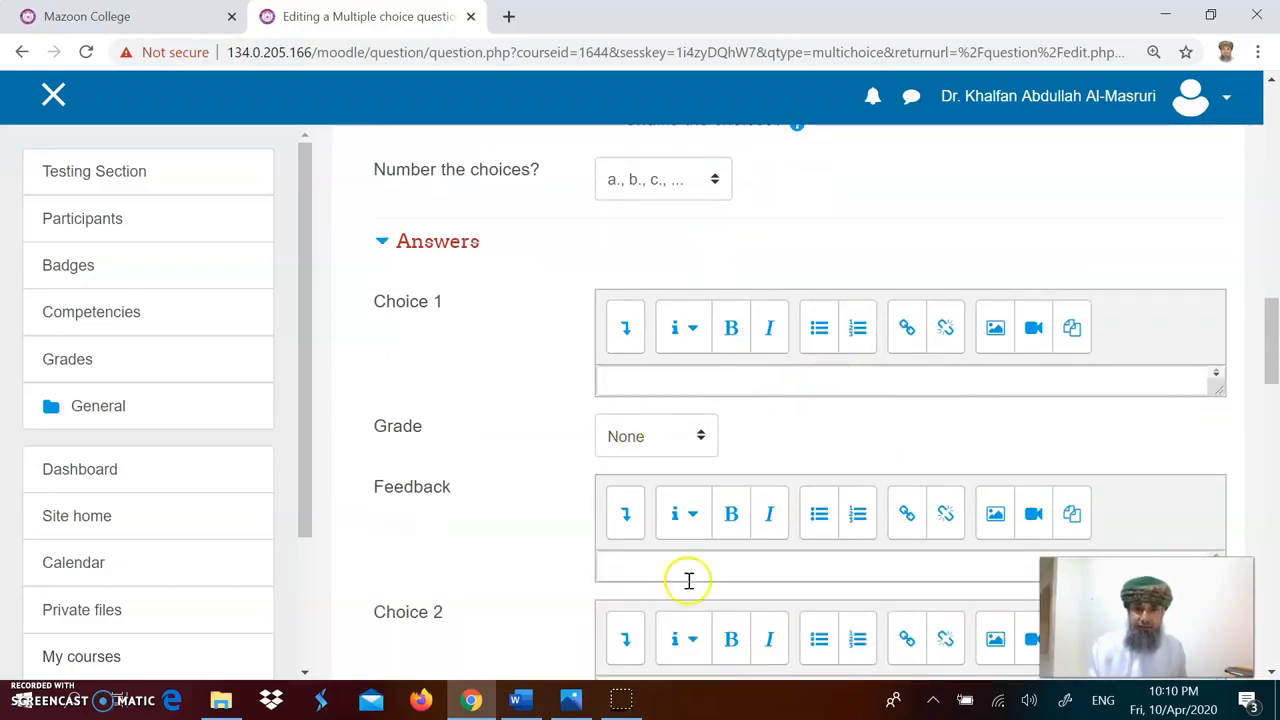
{"action": "left_click", "coordinate": [518, 700]}
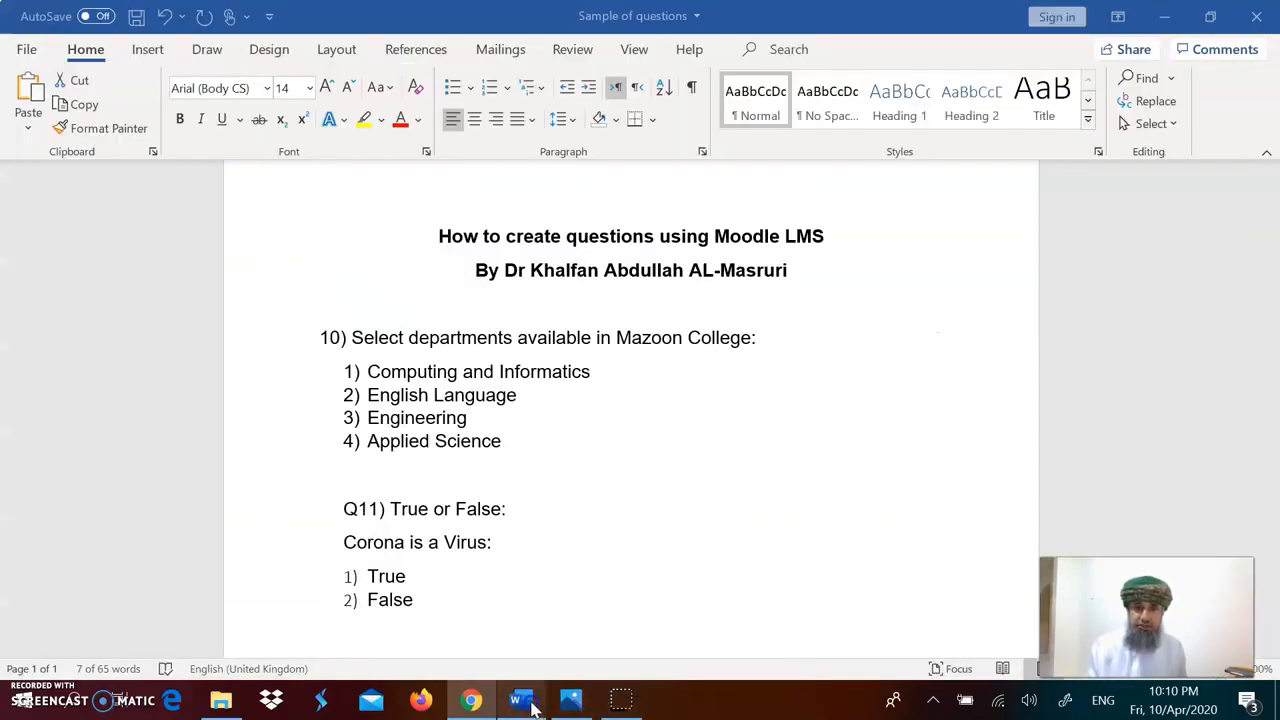
{"action": "triple_click", "coordinate": [510, 372]}
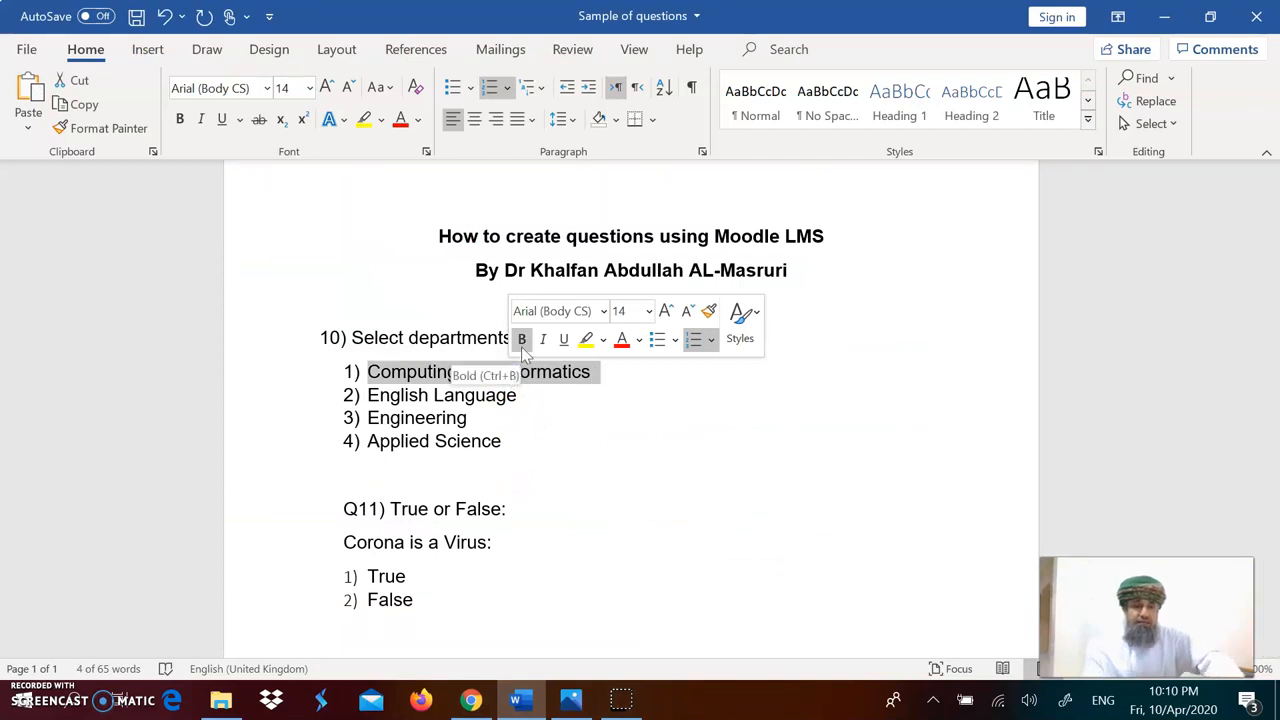
{"action": "left_click", "coordinate": [521, 346]}
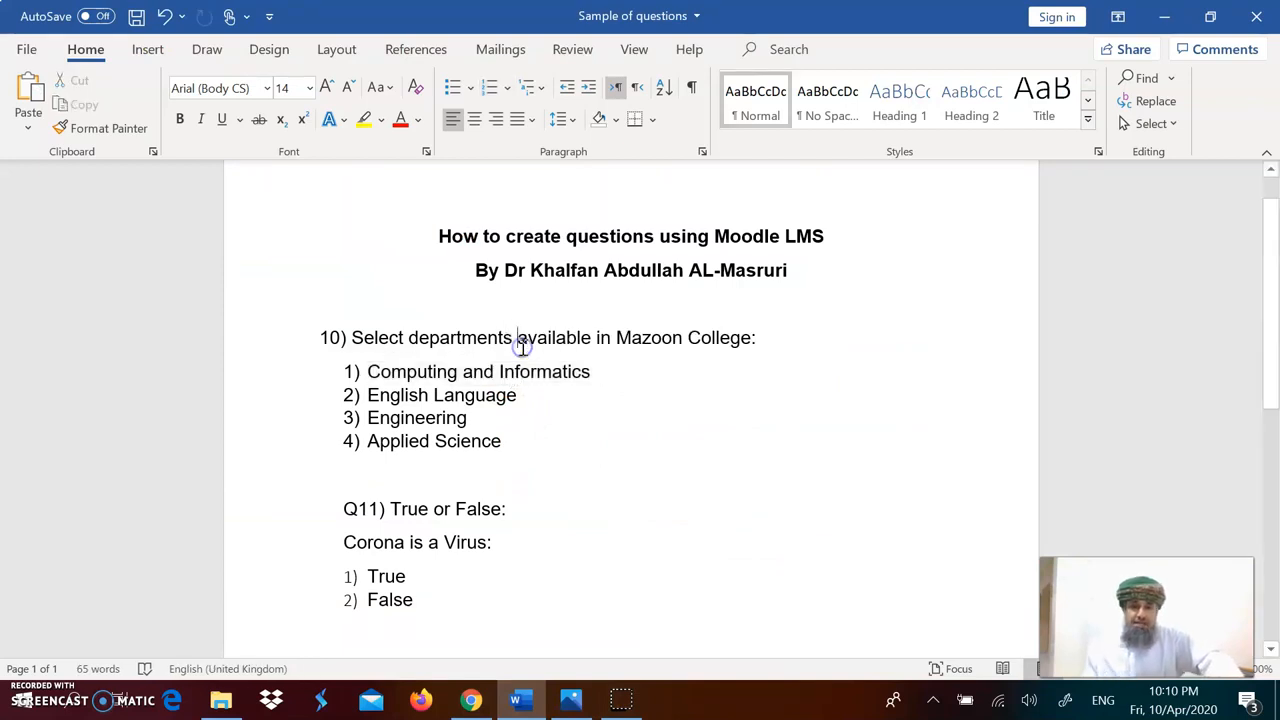
Step: Paste the option into Choice 1 and remove its leading number, leaving Computing and Informatics
{"action": "left_click", "coordinate": [470, 698]}
{"action": "left_click", "coordinate": [678, 381]}
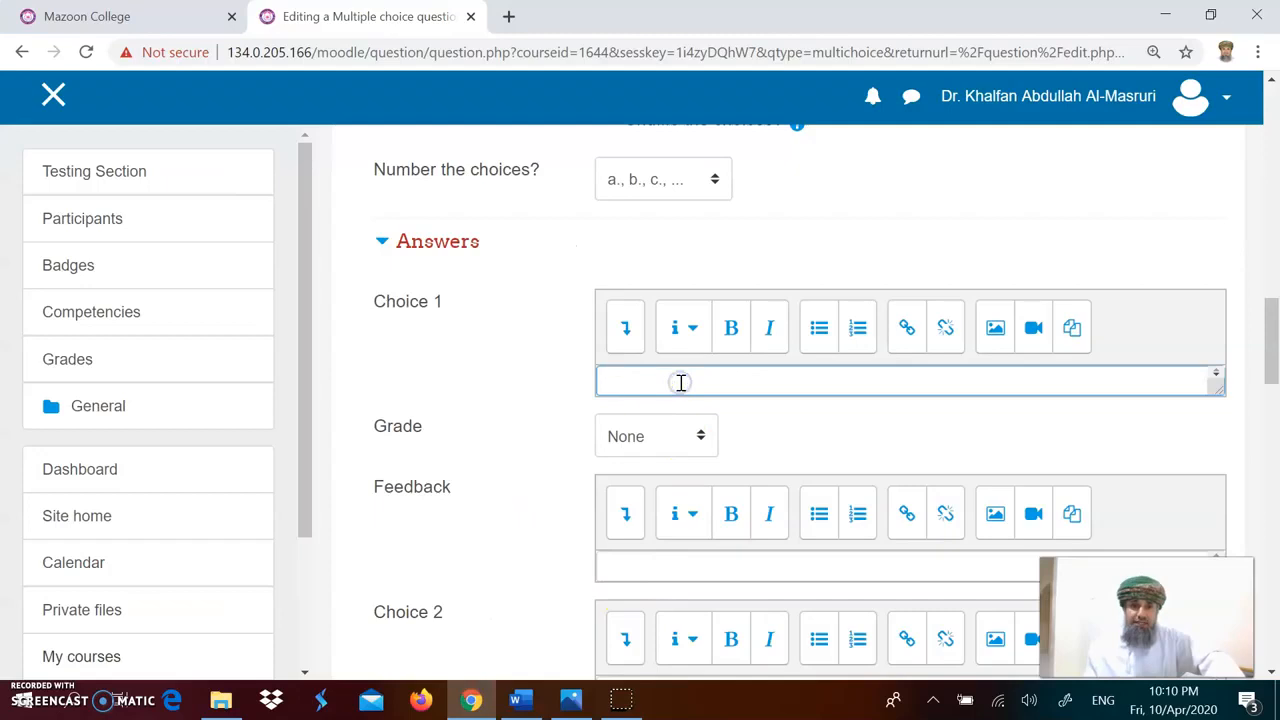
{"action": "key", "text": "ctrl+v"}
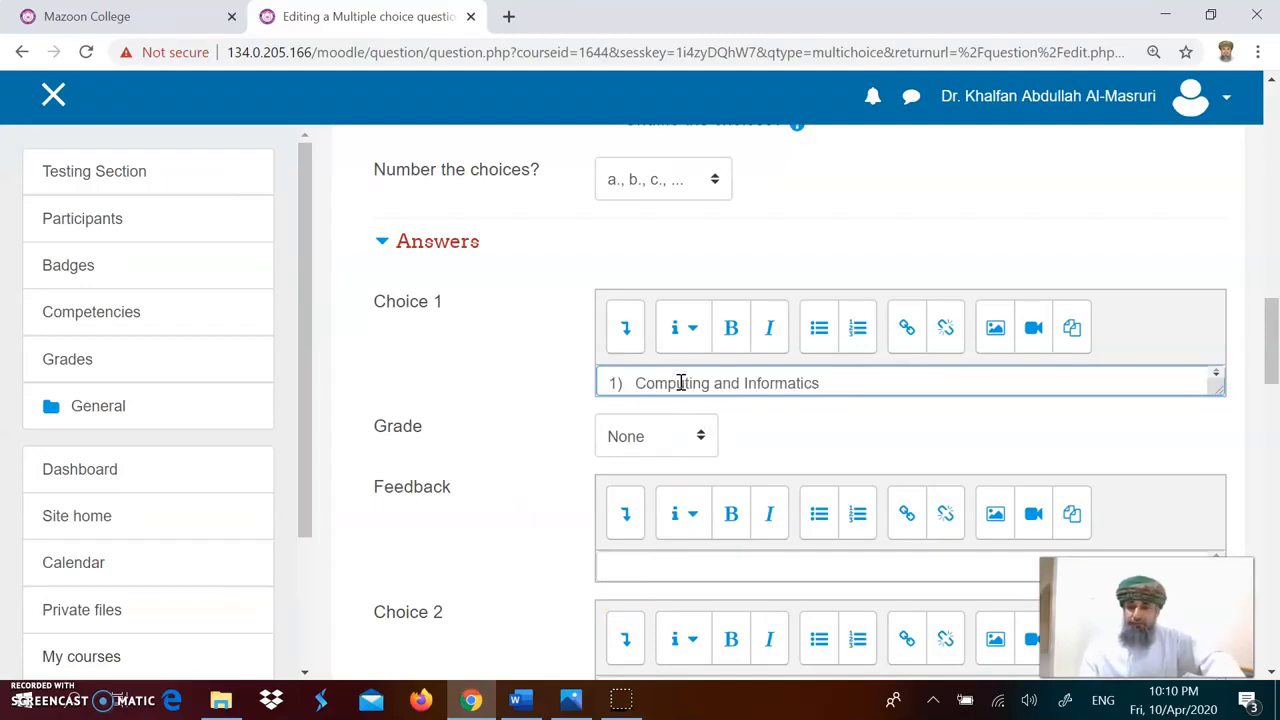
{"action": "key", "text": "Delete"}
{"action": "key", "text": "Delete"}
{"action": "key", "text": "Delete"}
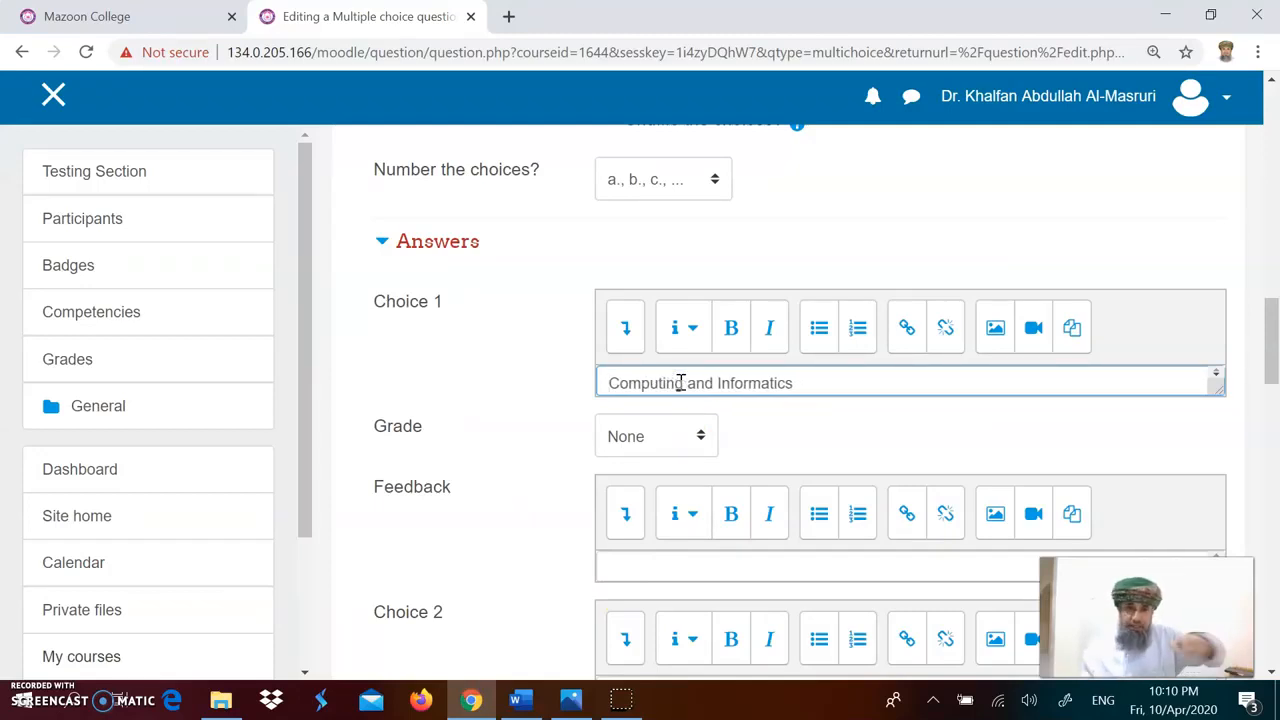
Step: Set Choice 1's grade to 50%
{"action": "left_click", "coordinate": [705, 437]}
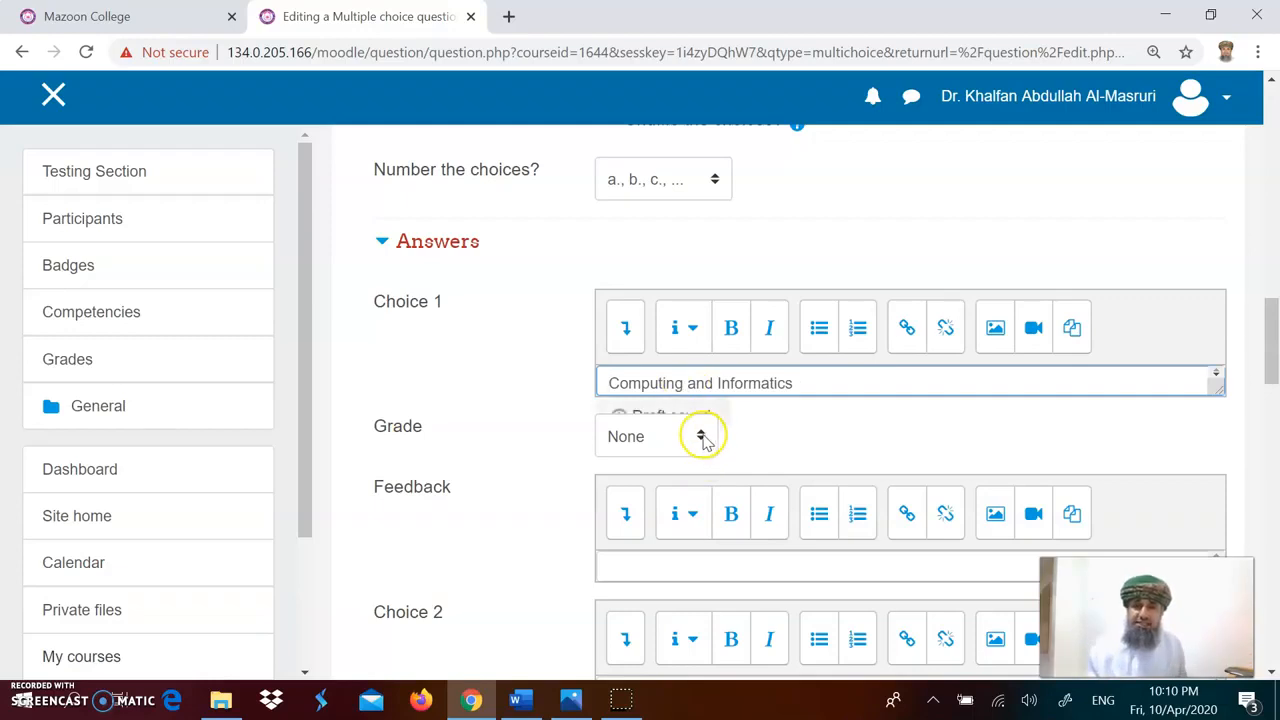
{"action": "left_click", "coordinate": [703, 440]}
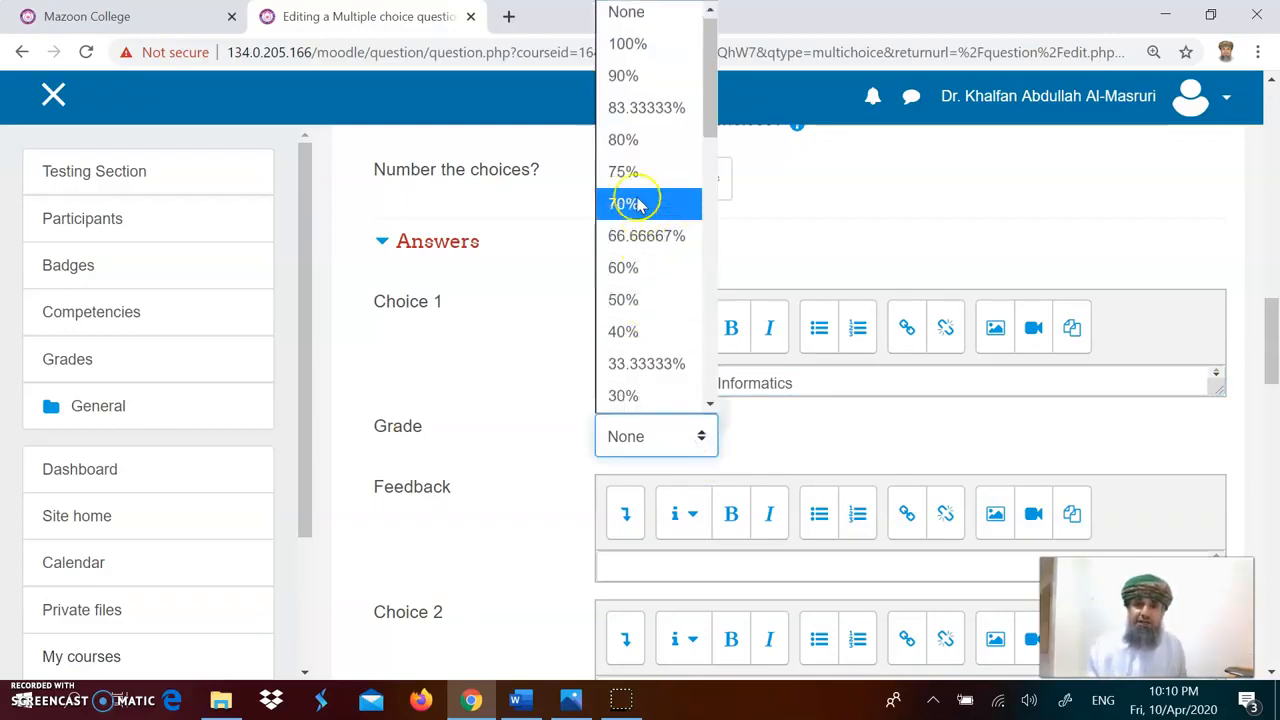
{"action": "left_click", "coordinate": [628, 299]}
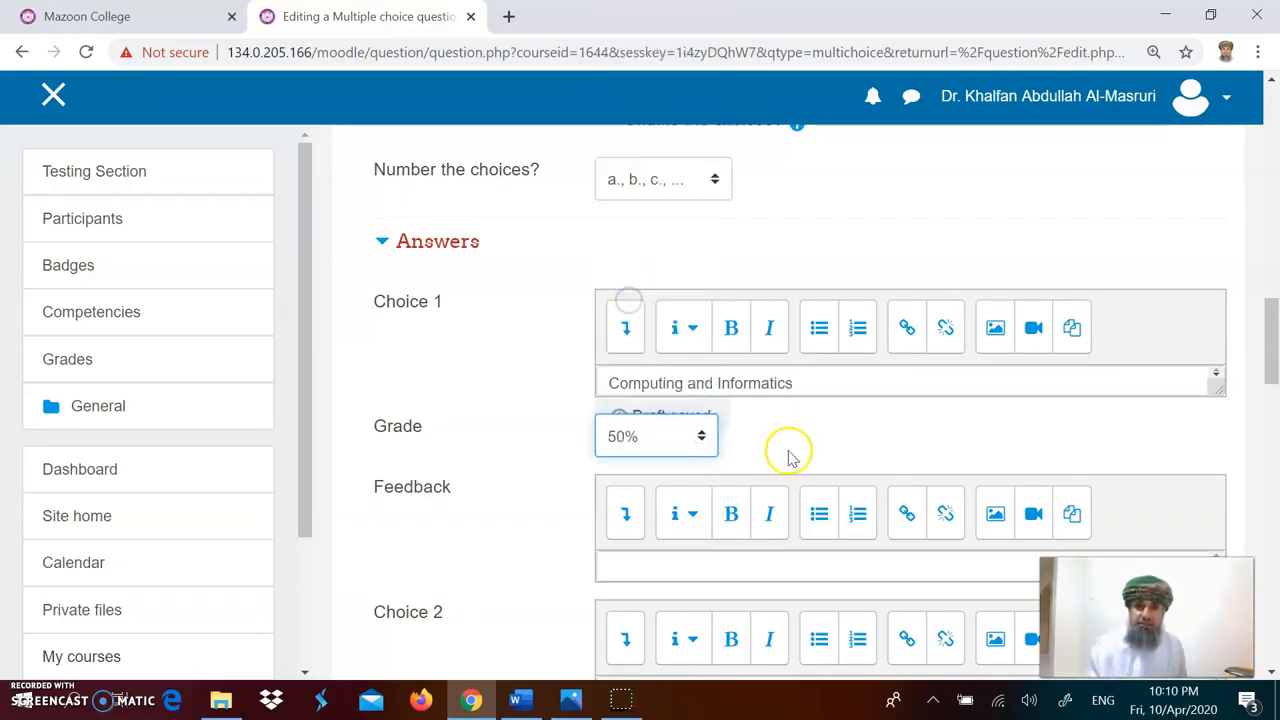
Step: Copy the second answer option, English Language, from the Word document
{"action": "scroll", "coordinate": [812, 425], "scroll_direction": "down", "scroll_amount": 2}
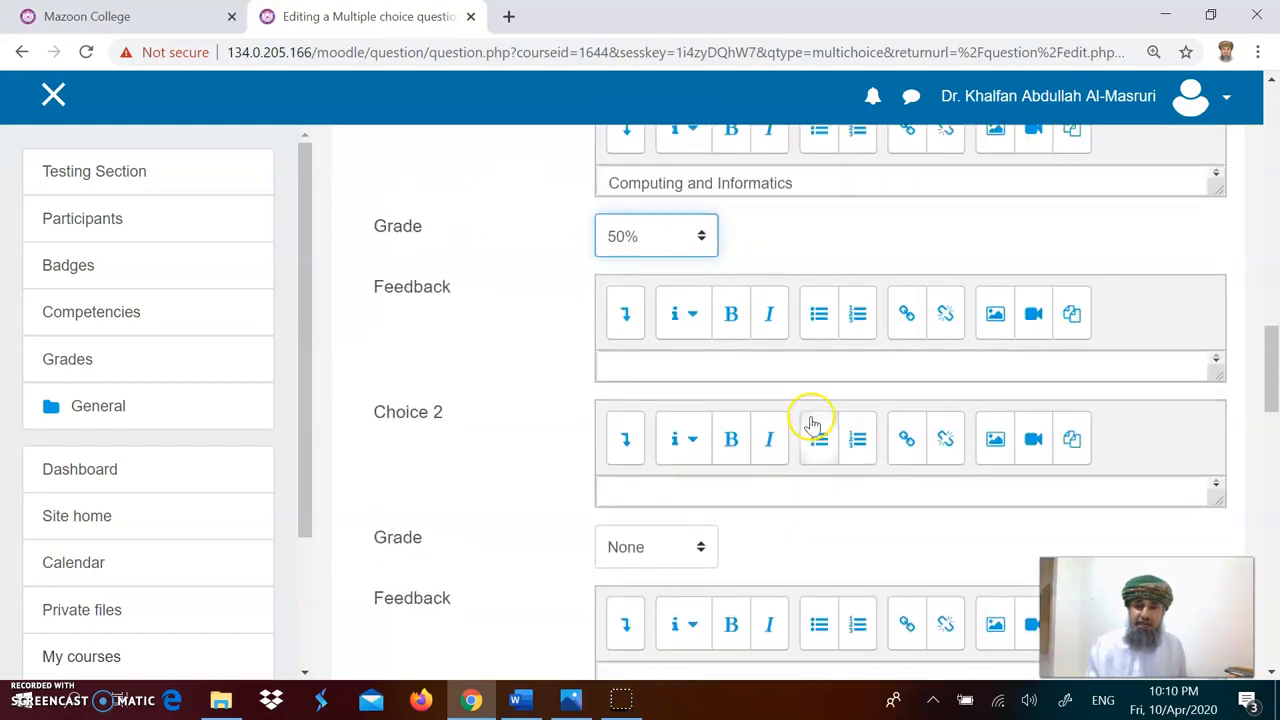
{"action": "left_click", "coordinate": [703, 488]}
{"action": "left_click", "coordinate": [516, 699]}
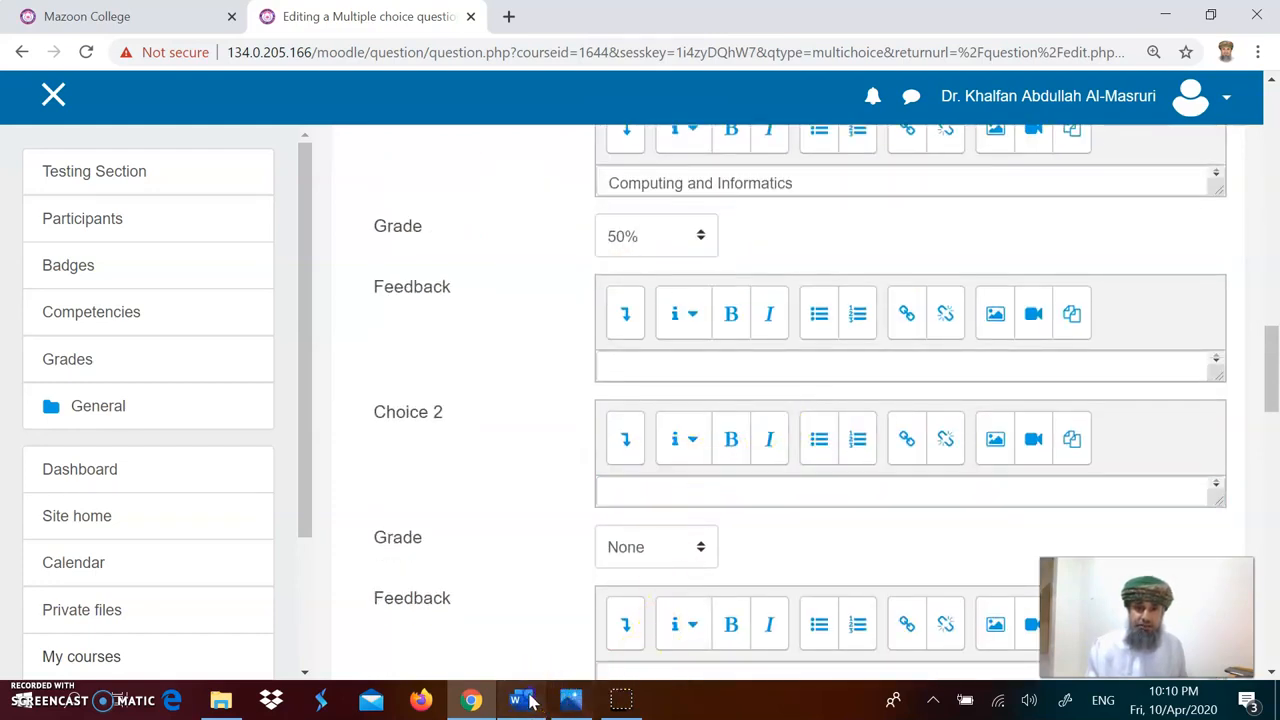
{"action": "triple_click", "coordinate": [452, 396]}
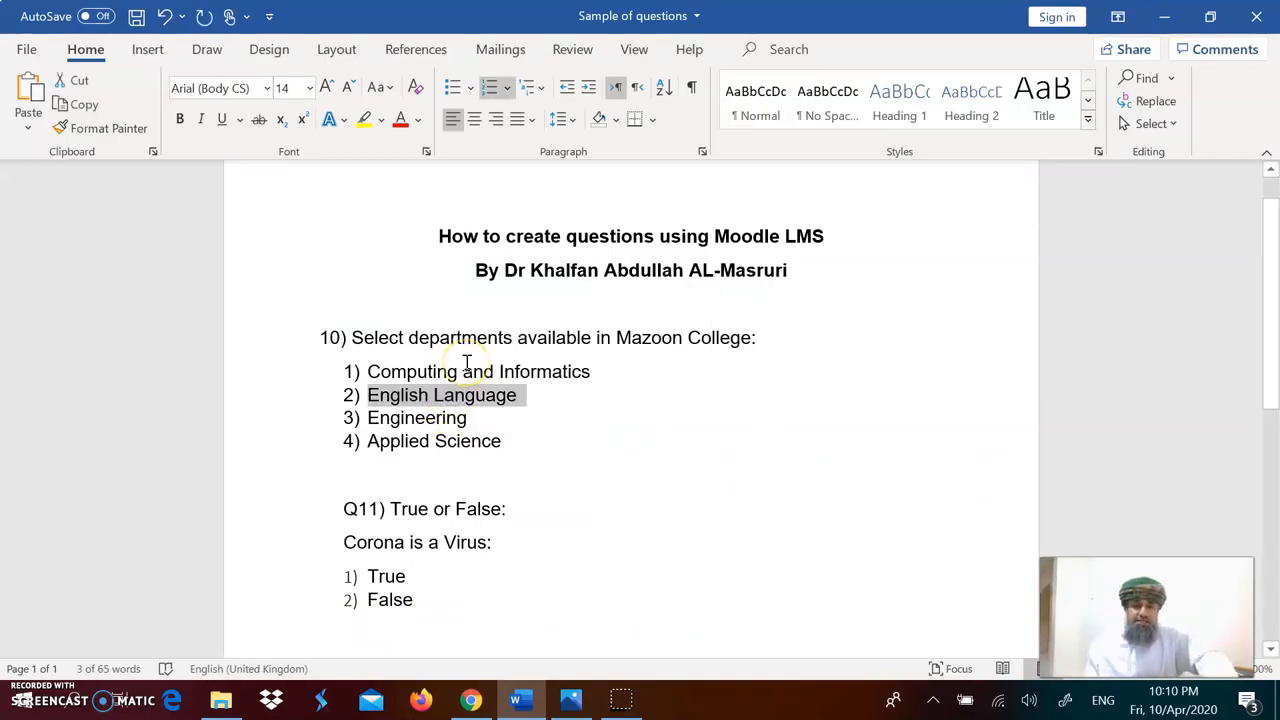
Step: Paste the option into Choice 2 and remove its leading number, leaving English Language
{"action": "left_click", "coordinate": [470, 699]}
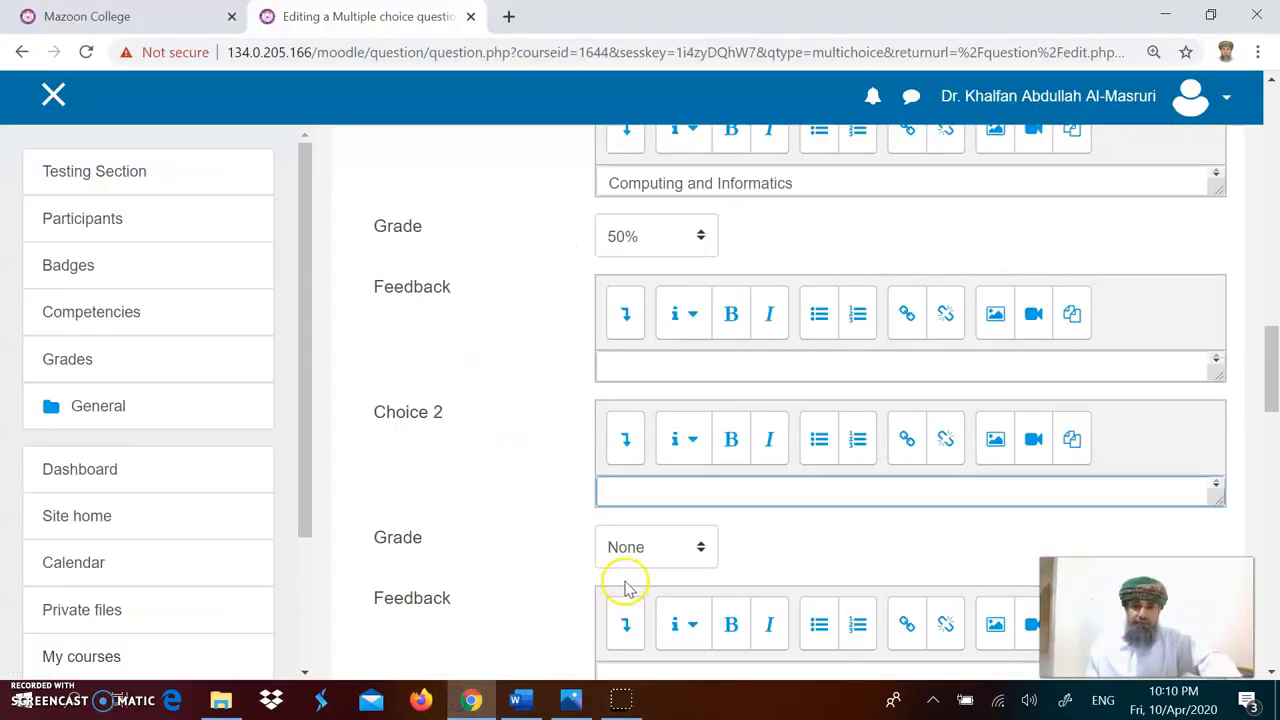
{"action": "left_click", "coordinate": [652, 560]}
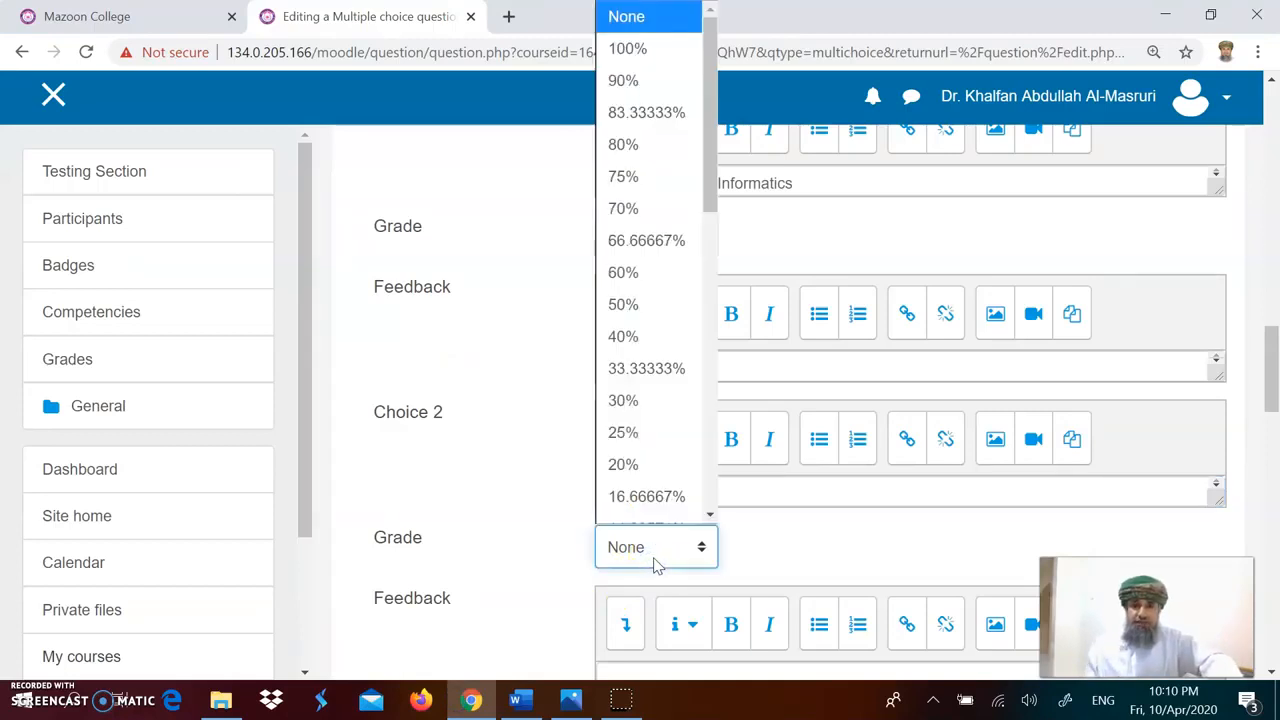
{"action": "left_click", "coordinate": [769, 497]}
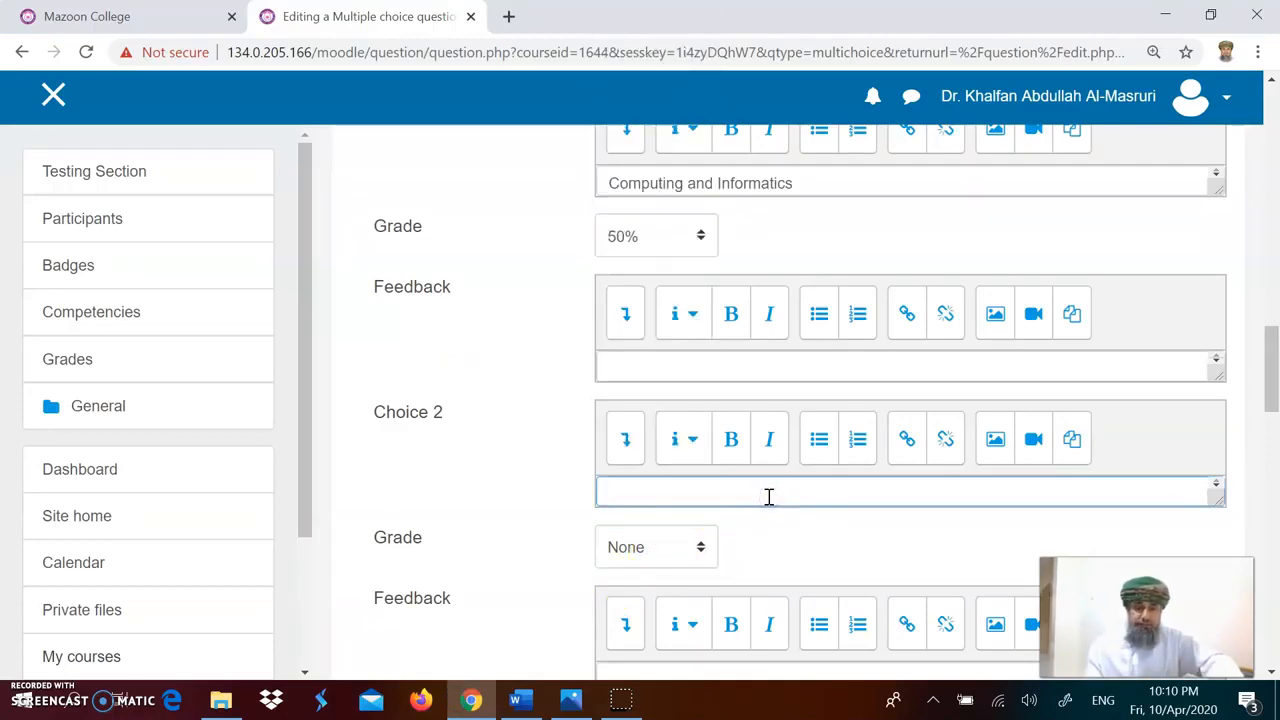
{"action": "type", "text": "1)  English Language"}
{"action": "key", "text": "Delete"}
{"action": "key", "text": "Delete"}
{"action": "key", "text": "Delete"}
{"action": "key", "text": "Delete"}
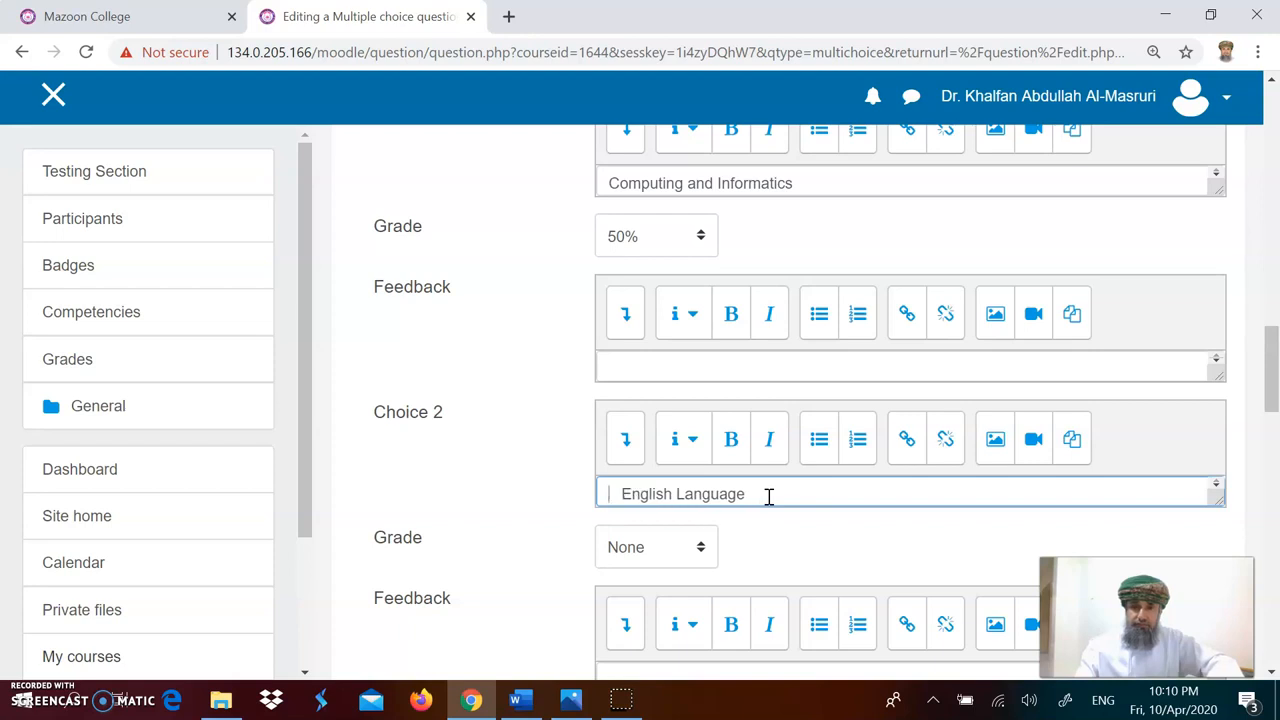
Step: Set Choice 2's grade to 50%
{"action": "left_click", "coordinate": [706, 547]}
{"action": "scroll", "coordinate": [663, 374], "scroll_direction": "down", "scroll_amount": 1}
{"action": "left_click", "coordinate": [640, 285]}
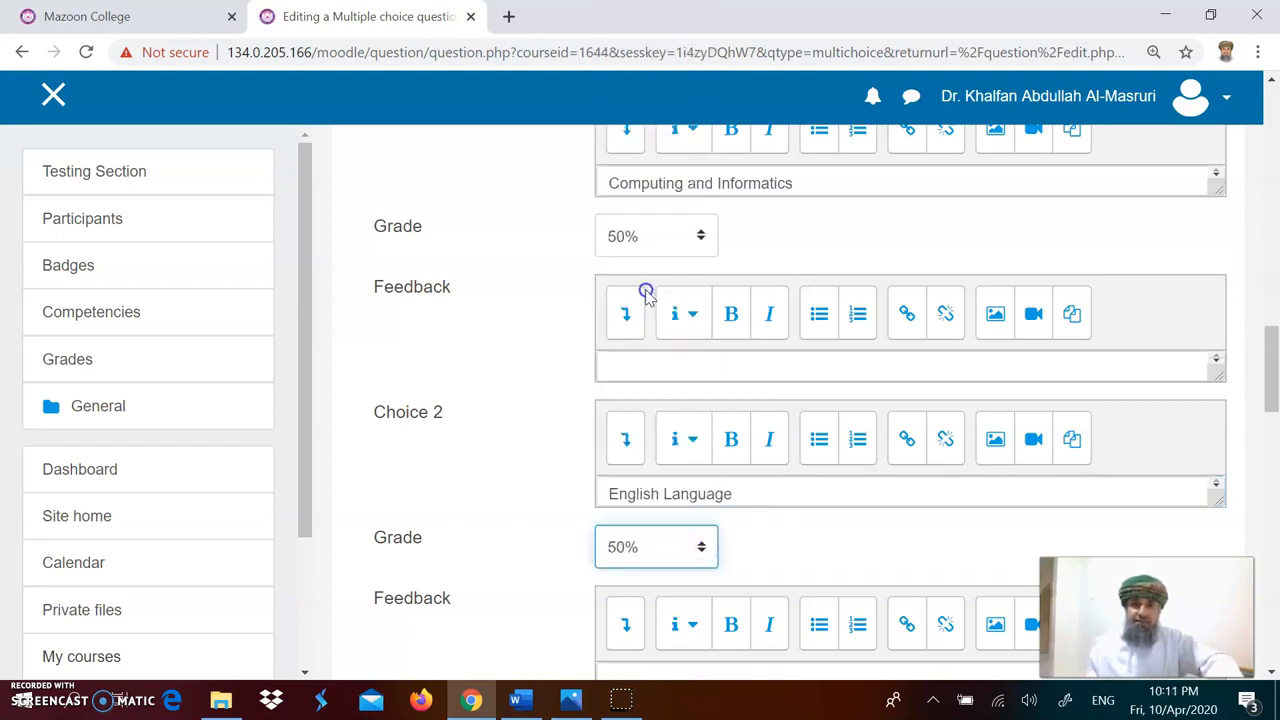
Step: Copy the third answer option, Engineering, from the Word document
{"action": "scroll", "coordinate": [758, 518], "scroll_direction": "down", "scroll_amount": 1}
{"action": "scroll", "coordinate": [760, 521], "scroll_direction": "down", "scroll_amount": 2}
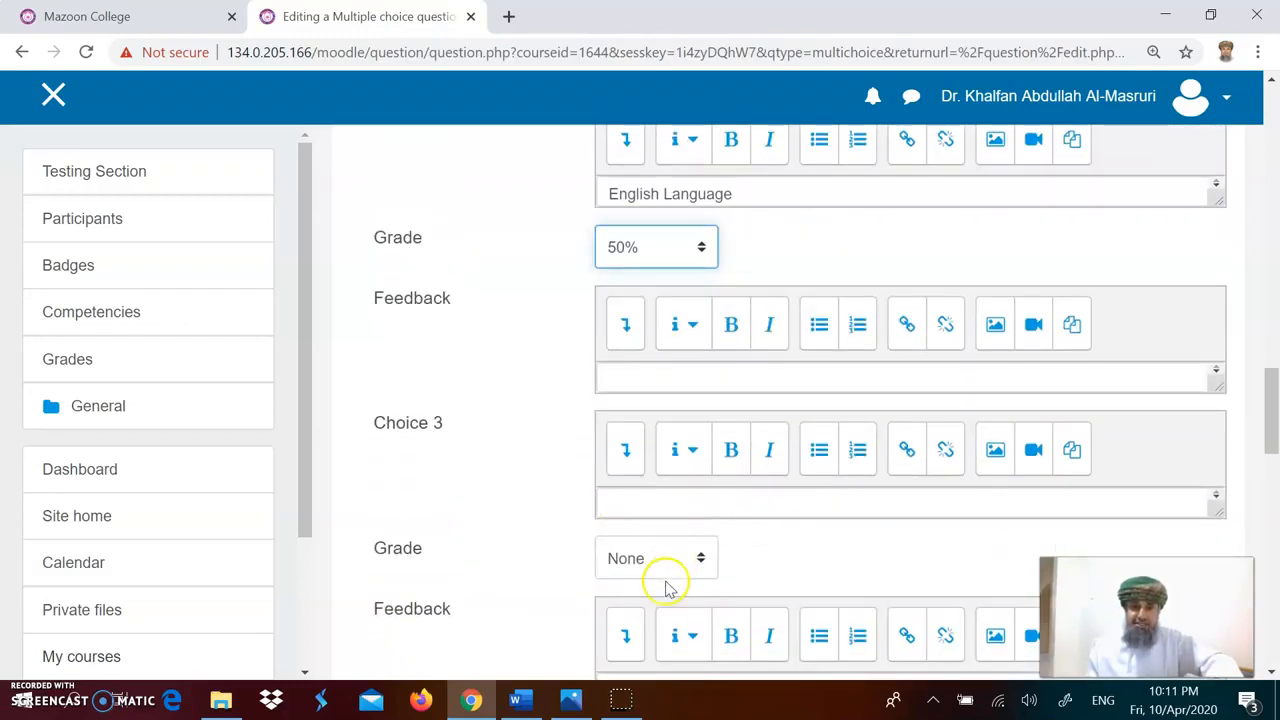
{"action": "left_click", "coordinate": [517, 700]}
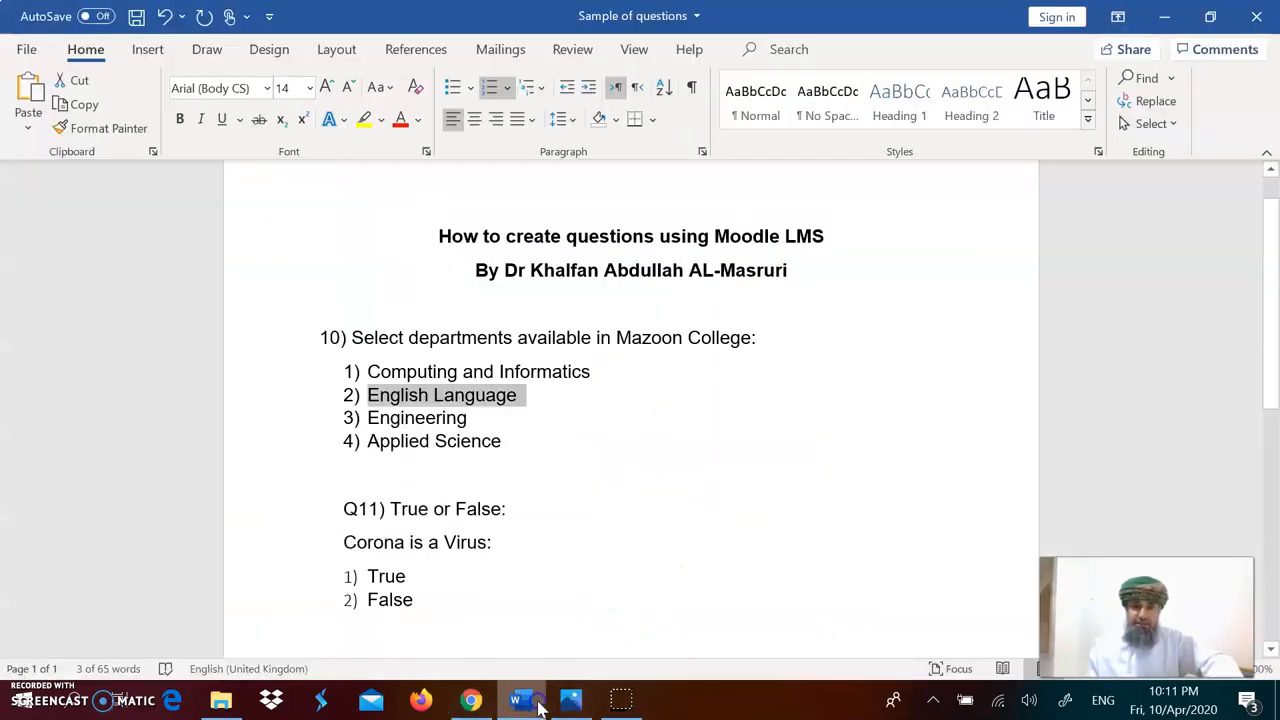
{"action": "triple_click", "coordinate": [451, 420]}
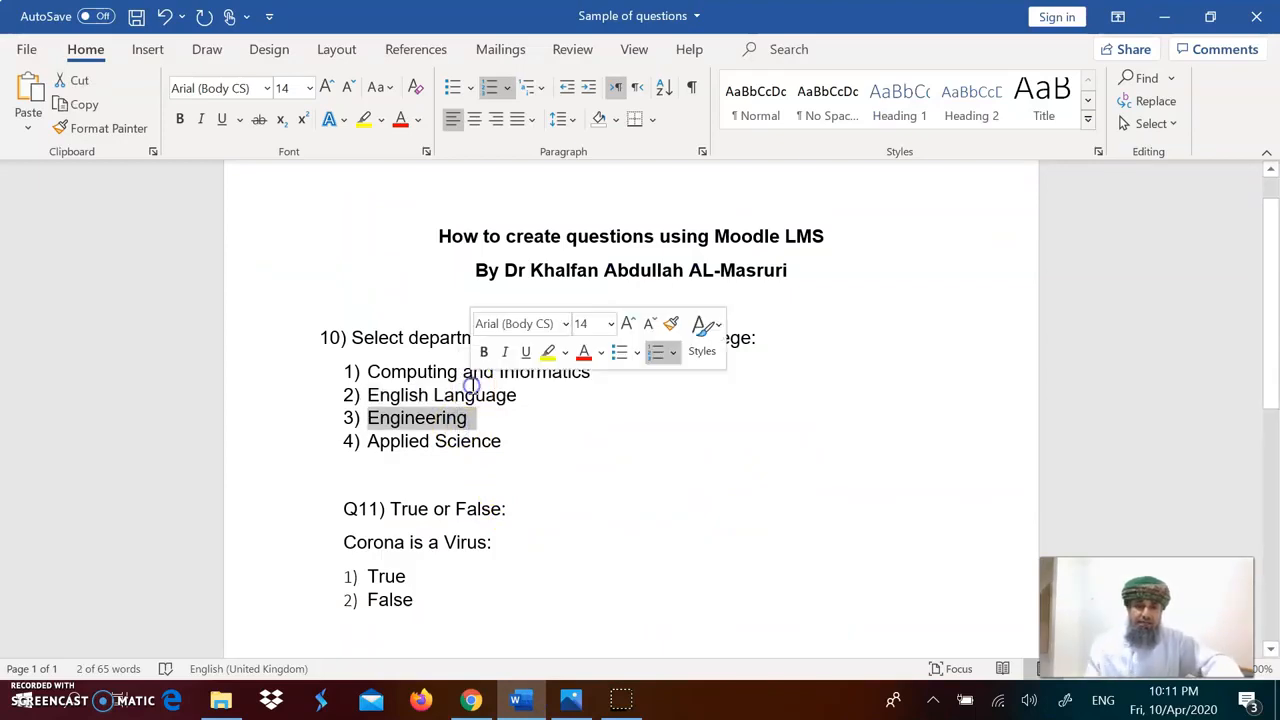
Step: Paste the option into Choice 3 and remove its leading number, leaving Engineering
{"action": "left_click", "coordinate": [472, 698]}
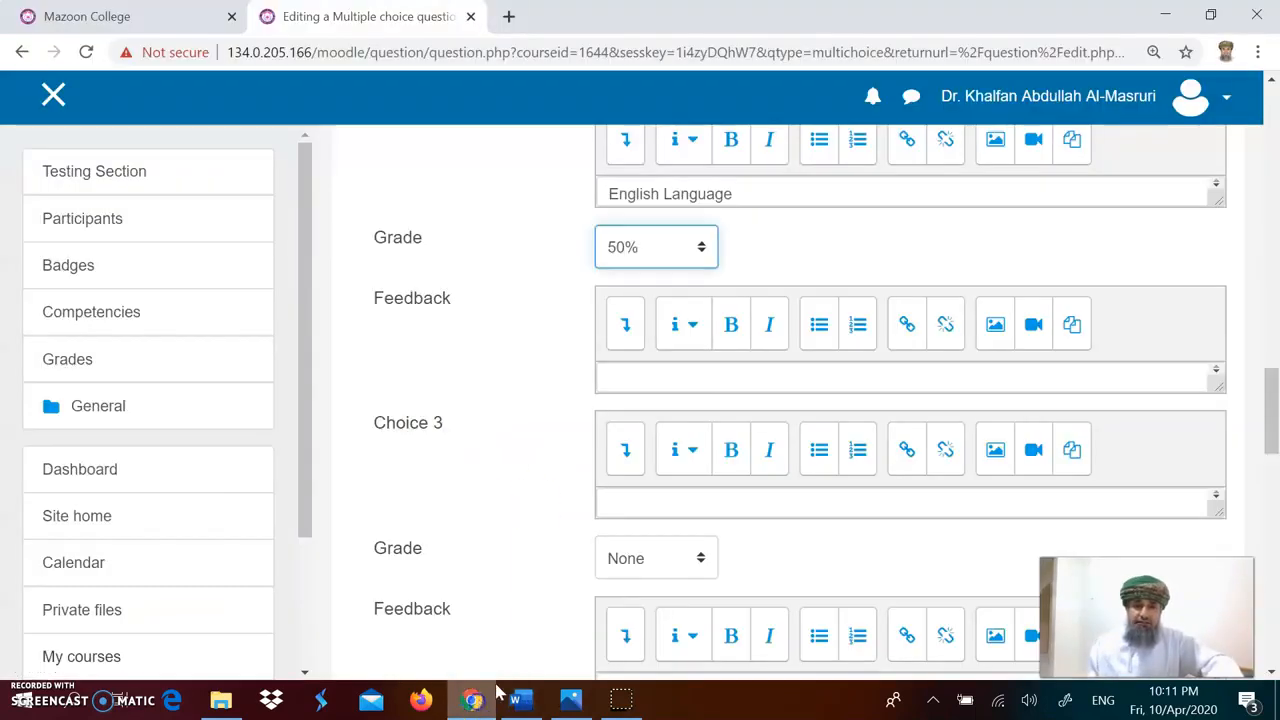
{"action": "left_click", "coordinate": [633, 503]}
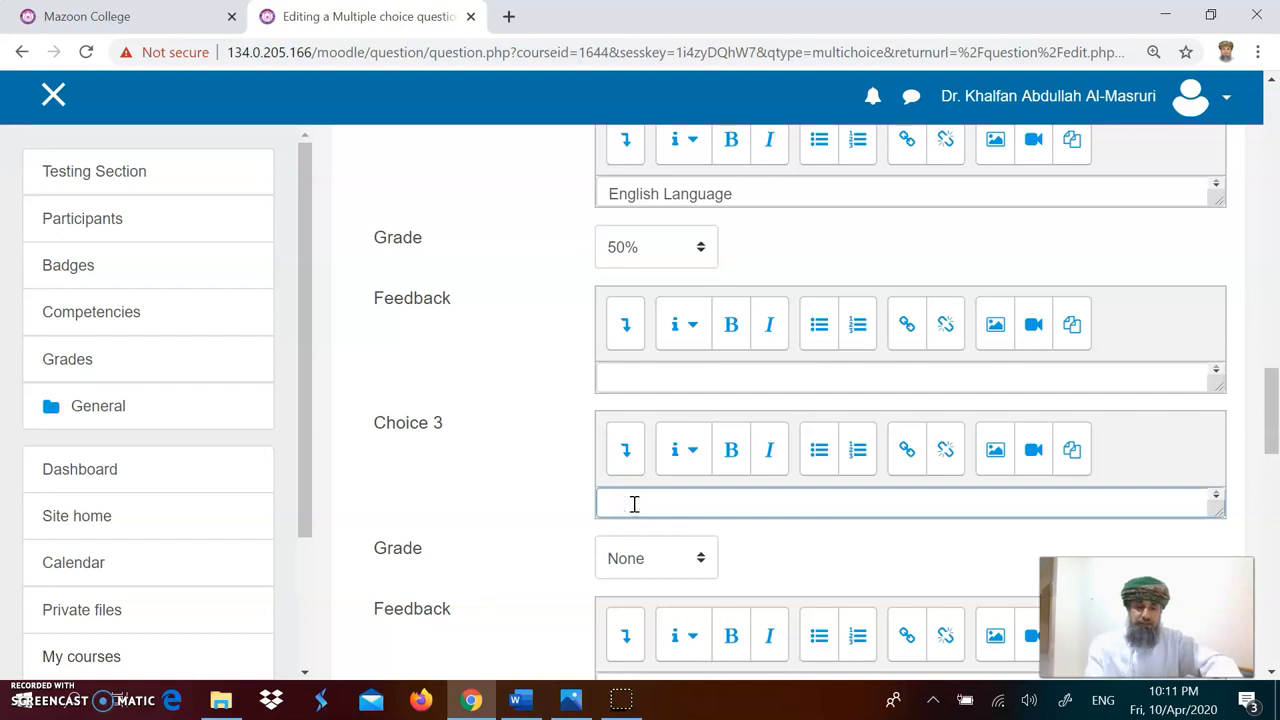
{"action": "type", "text": "1) Engineering"}
{"action": "key", "text": "Delete"}
{"action": "key", "text": "Delete"}
{"action": "double_click", "coordinate": [648, 497]}
{"action": "key", "text": "Delete"}
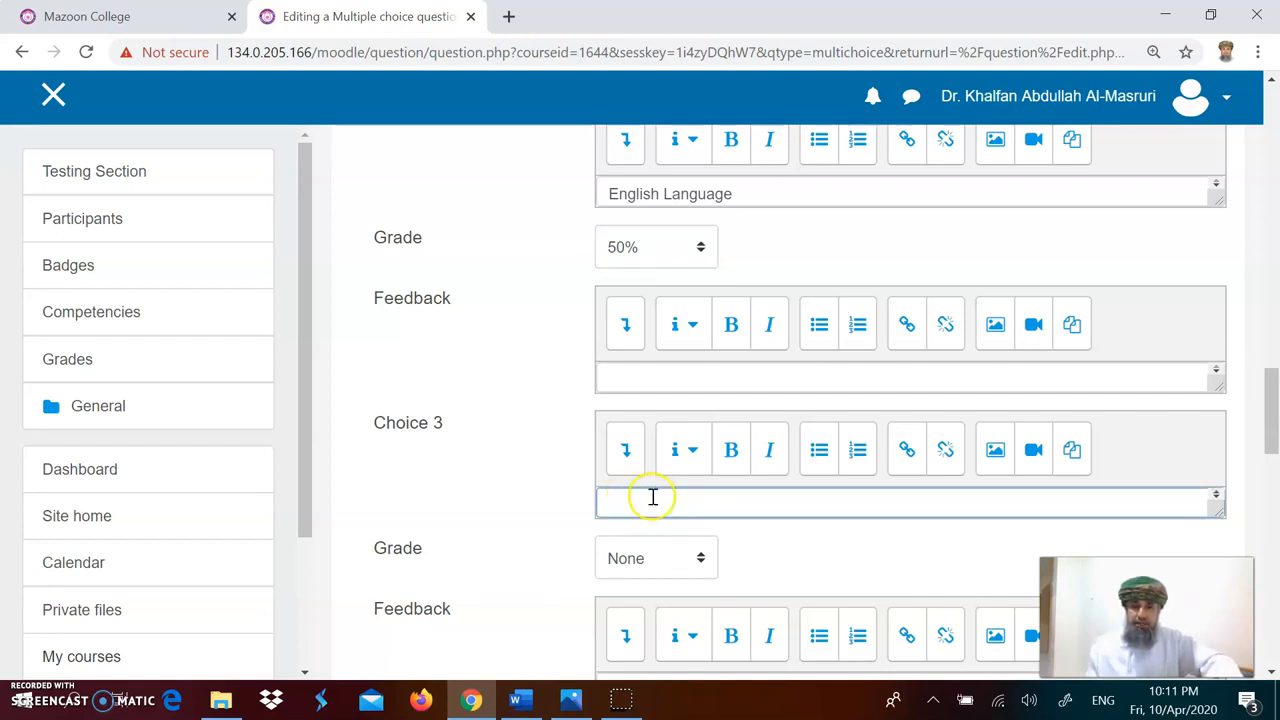
{"action": "left_click", "coordinate": [568, 522]}
{"action": "scroll", "coordinate": [558, 518], "scroll_direction": "down", "scroll_amount": 2}
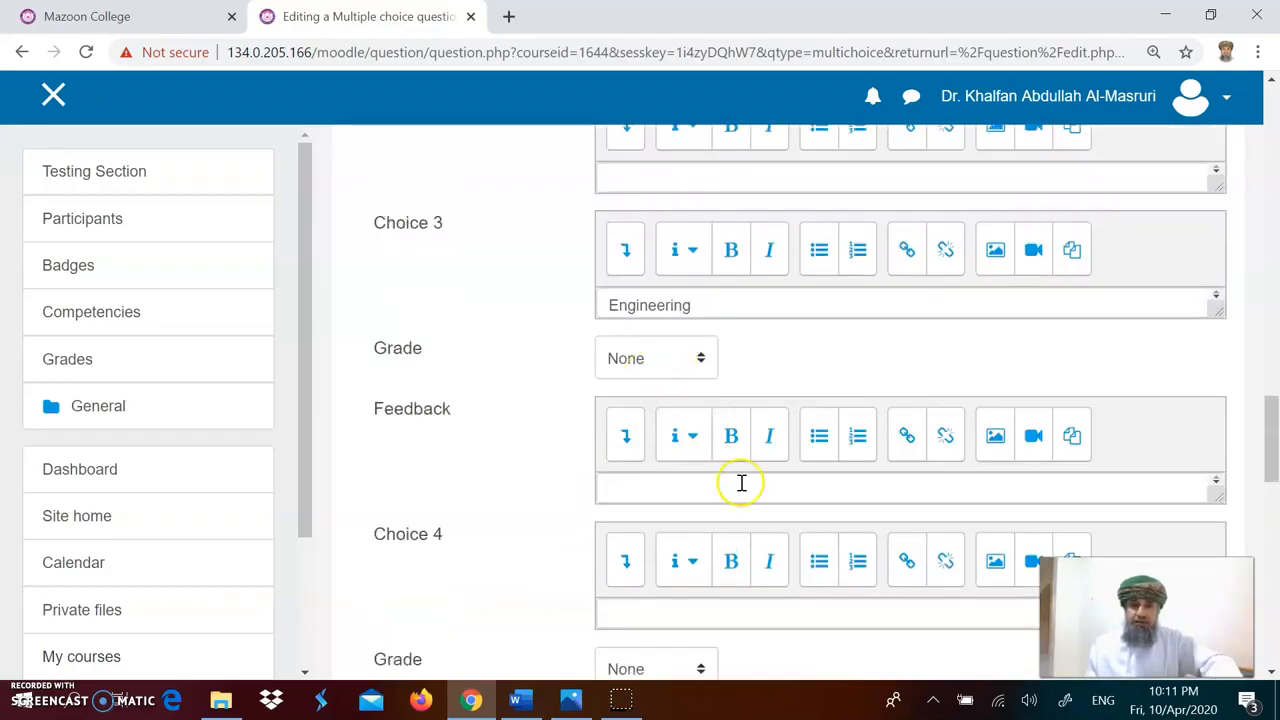
Step: Copy the fourth answer option, Applied Science, from the Word document
{"action": "scroll", "coordinate": [753, 500], "scroll_direction": "down", "scroll_amount": 1}
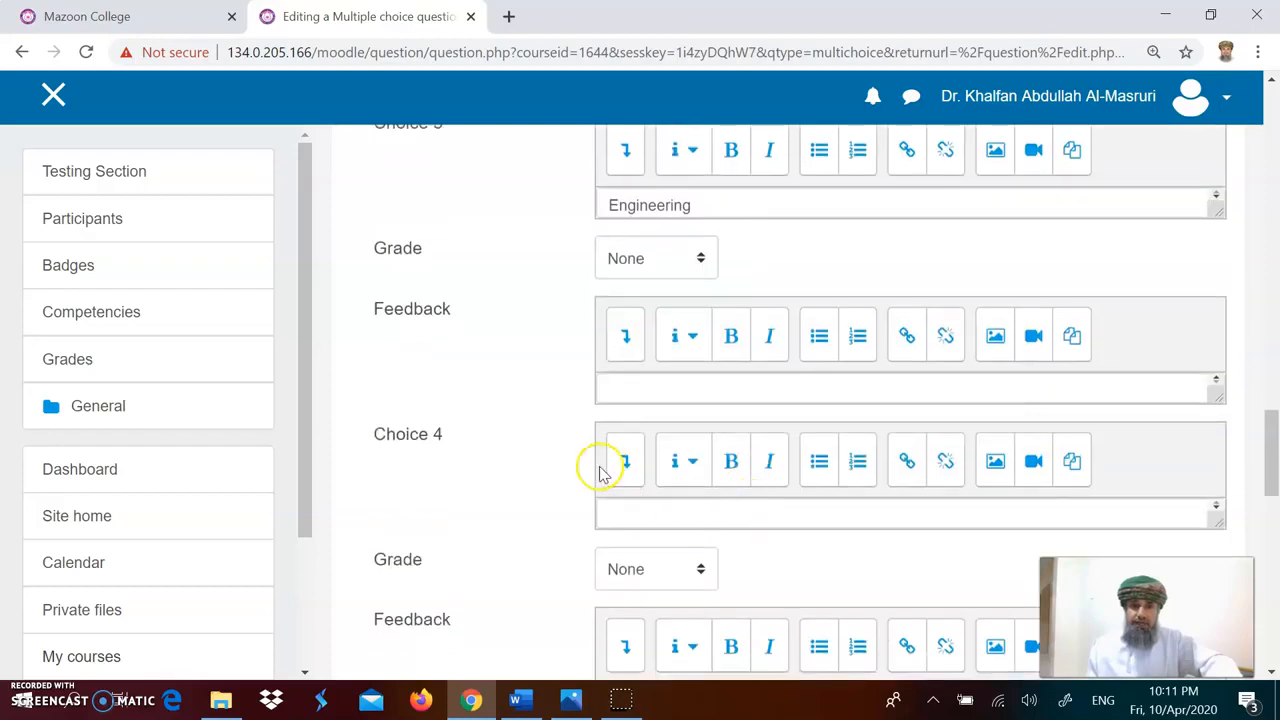
{"action": "left_click", "coordinate": [680, 514]}
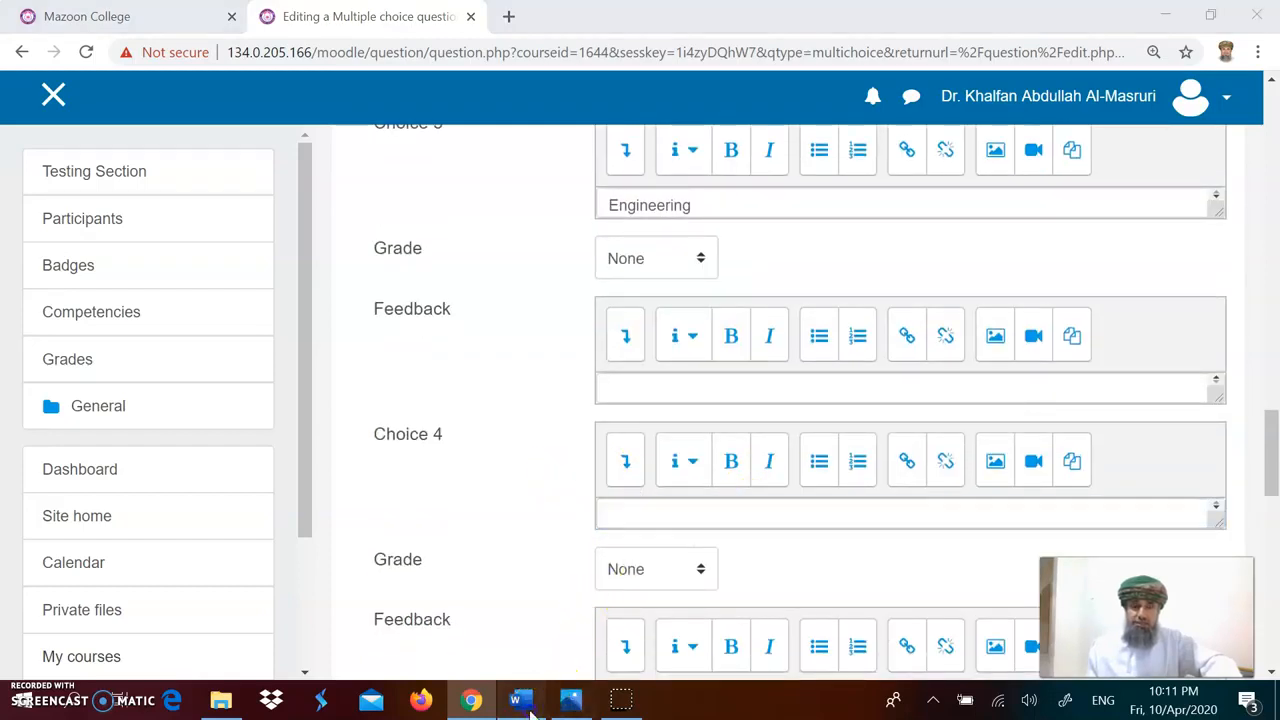
{"action": "left_click", "coordinate": [516, 700]}
{"action": "left_click", "coordinate": [466, 443]}
{"action": "triple_click", "coordinate": [466, 443]}
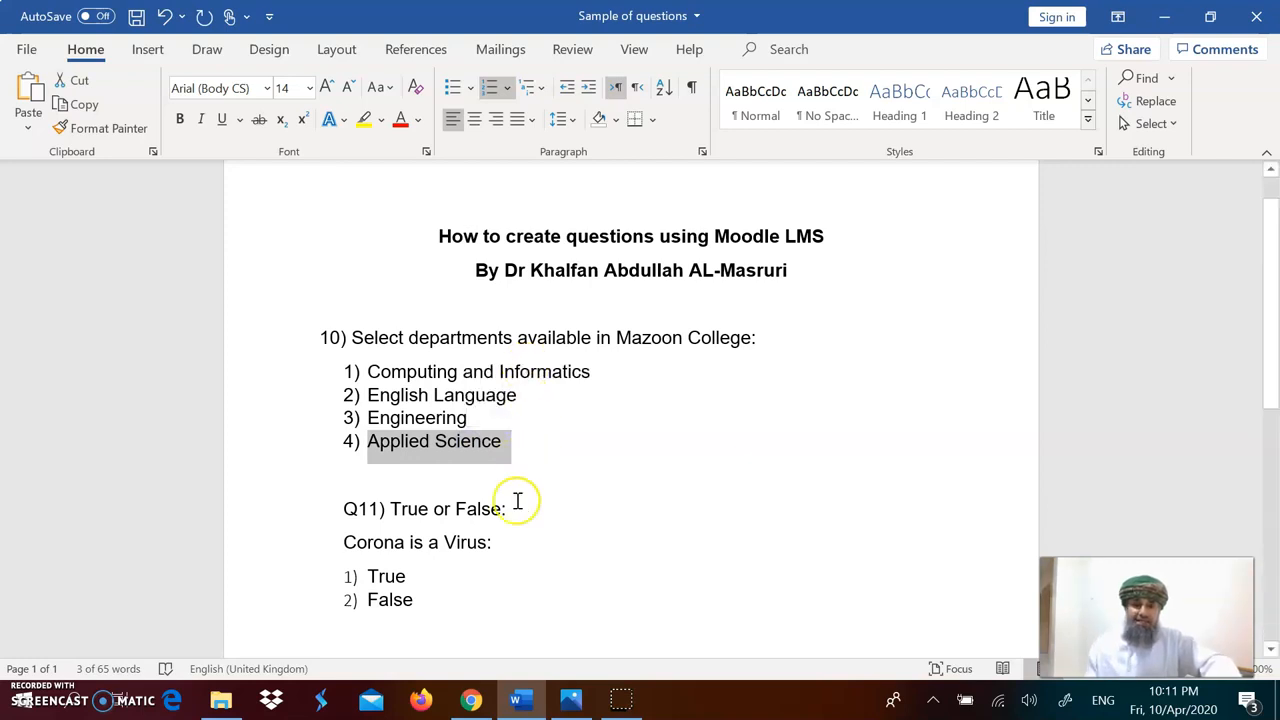
Step: Paste the option into Choice 4 and remove its leading number, leaving Applied Science
{"action": "left_click", "coordinate": [472, 698]}
{"action": "left_click", "coordinate": [593, 584]}
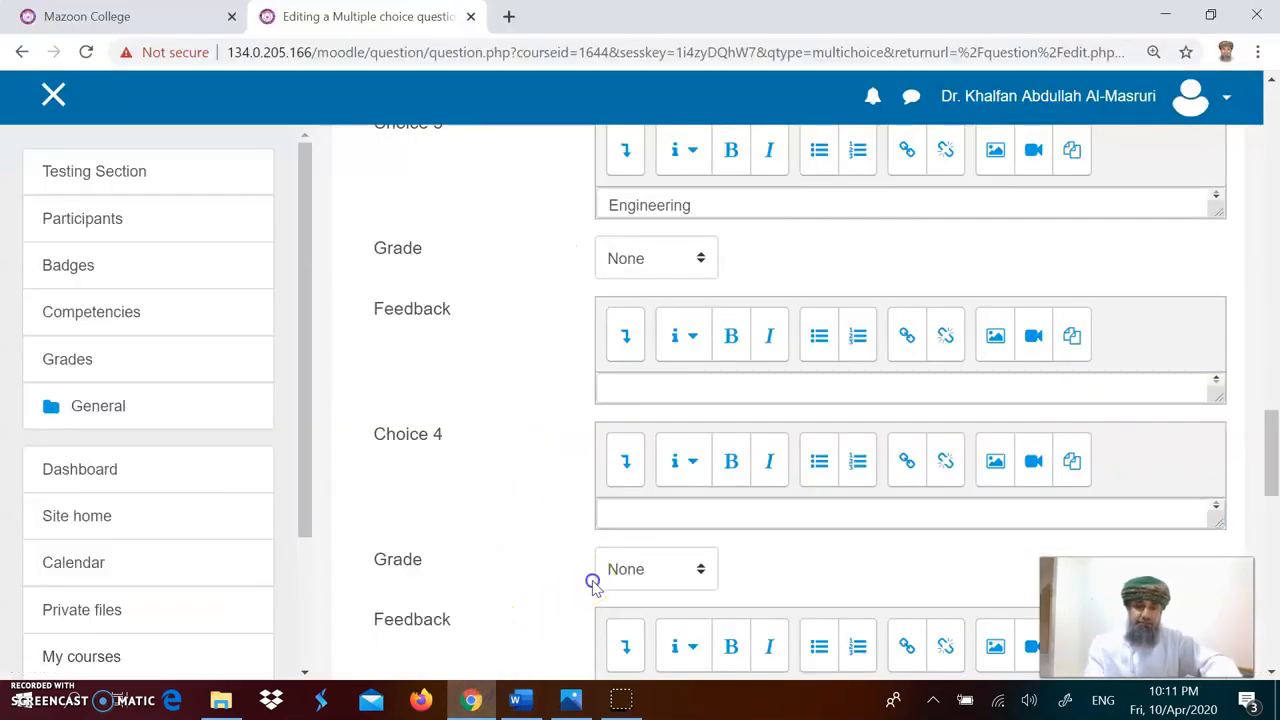
{"action": "left_click", "coordinate": [641, 513]}
{"action": "type", "text": "1) Applied Science"}
{"action": "key", "text": "Home"}
{"action": "key", "text": "Delete"}
{"action": "key", "text": "Delete"}
{"action": "key", "text": "Delete"}
{"action": "left_click", "coordinate": [665, 515]}
{"action": "left_click", "coordinate": [510, 482]}
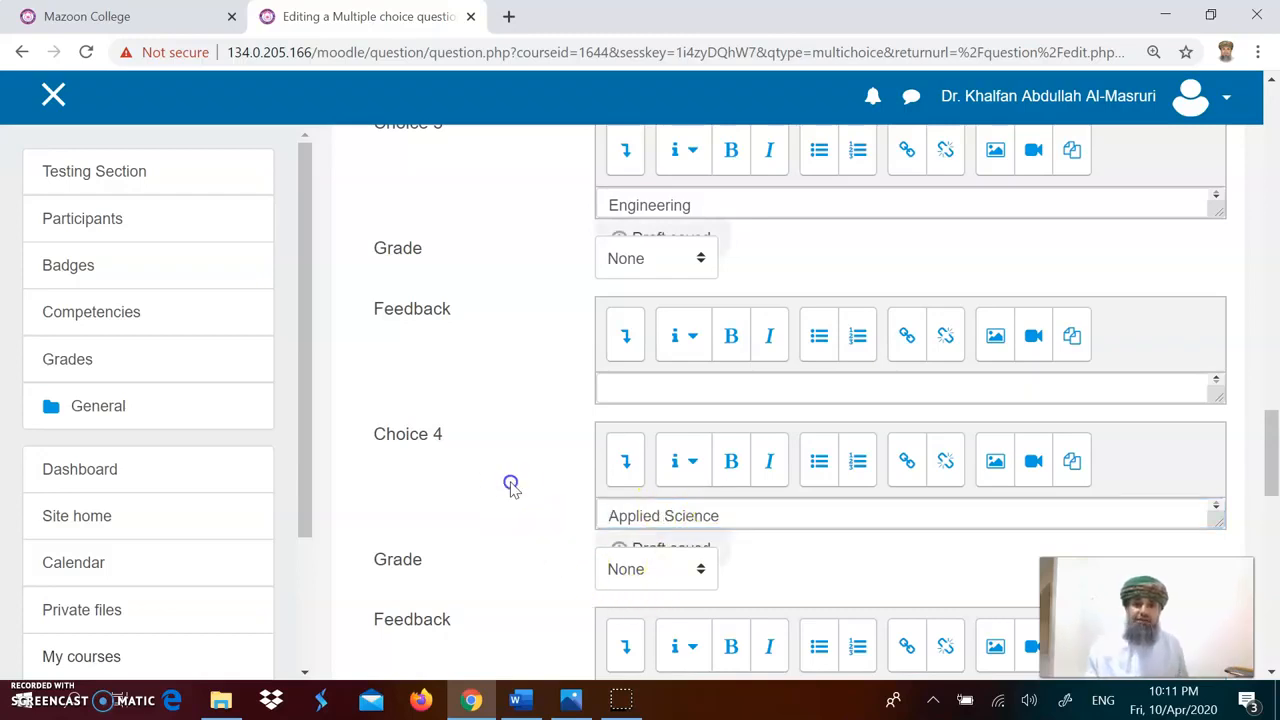
Step: Review the entered choices, grades and question settings further up the form
{"action": "scroll", "coordinate": [716, 362], "scroll_direction": "up", "scroll_amount": 3}
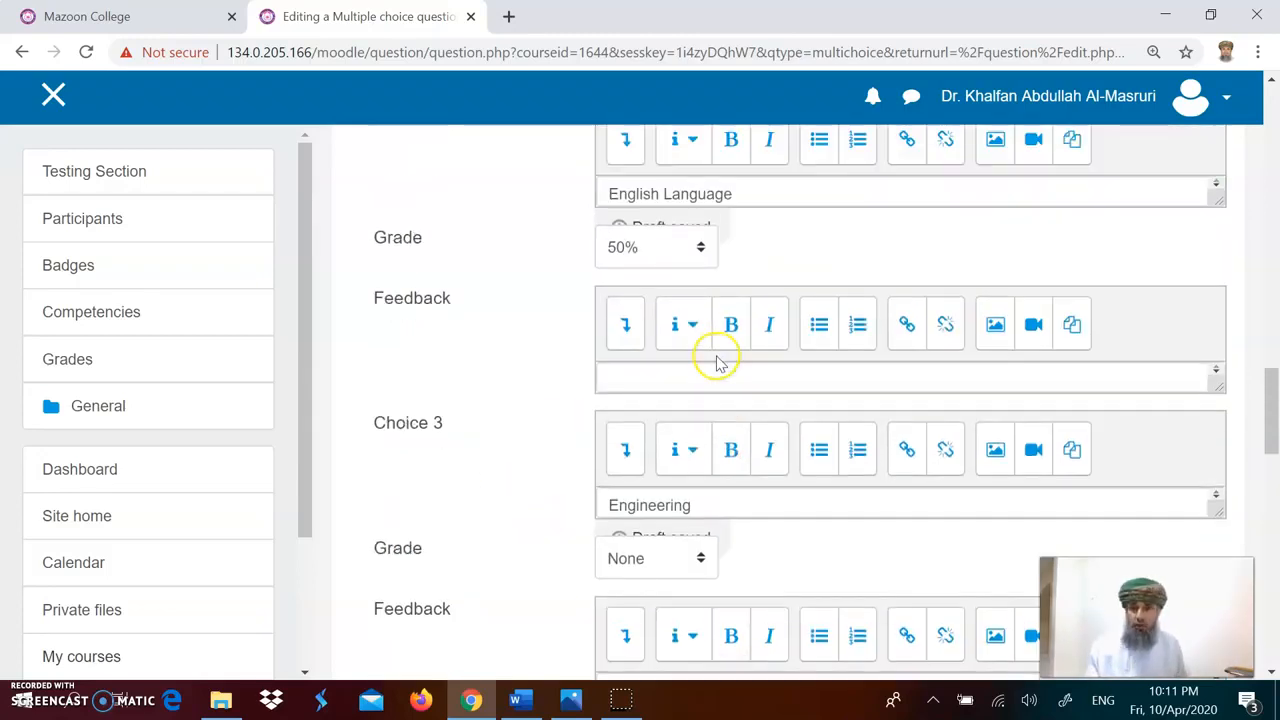
{"action": "scroll", "coordinate": [720, 362], "scroll_direction": "up", "scroll_amount": 10}
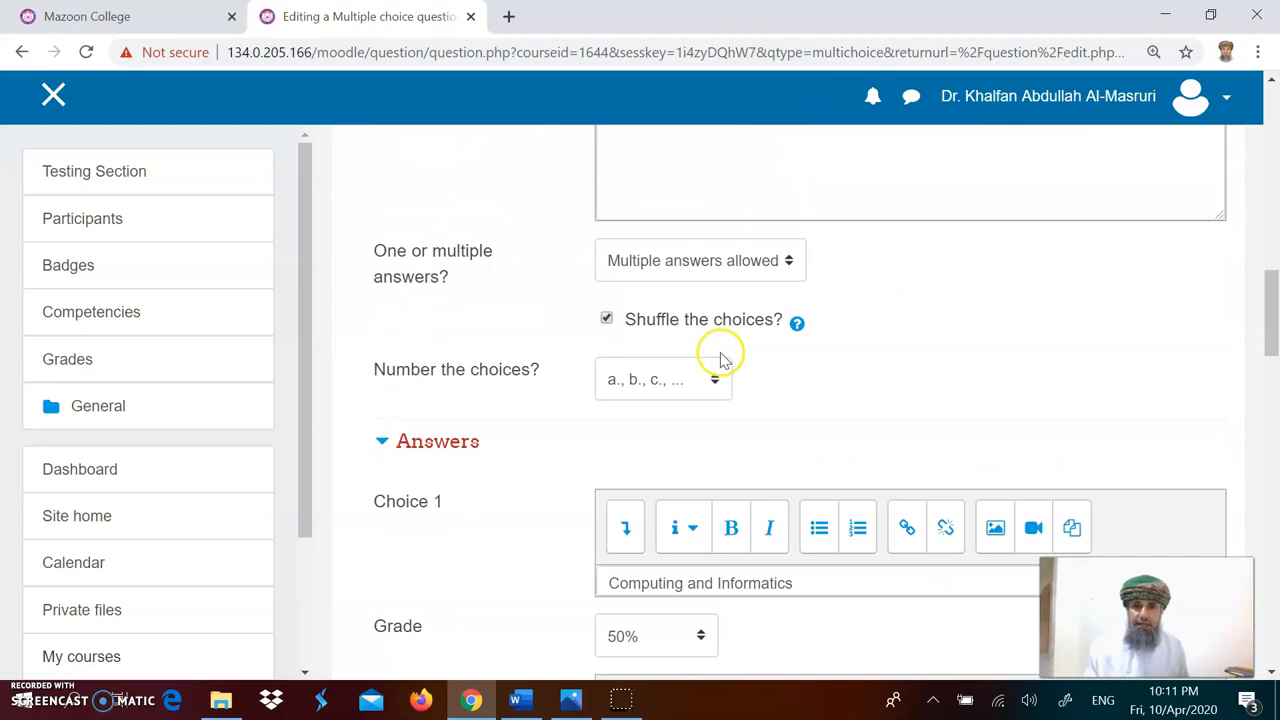
{"action": "left_click", "coordinate": [721, 354]}
{"action": "scroll", "coordinate": [718, 360], "scroll_direction": "up", "scroll_amount": 4}
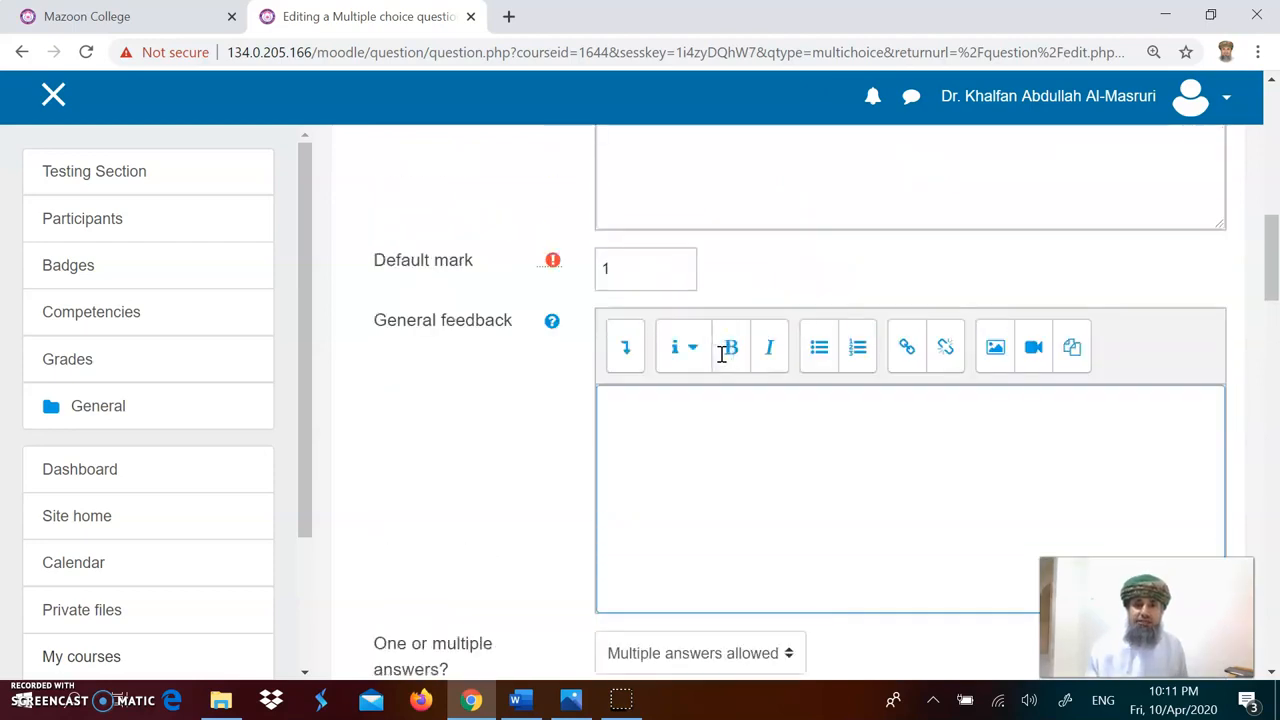
{"action": "scroll", "coordinate": [716, 362], "scroll_direction": "up", "scroll_amount": 2}
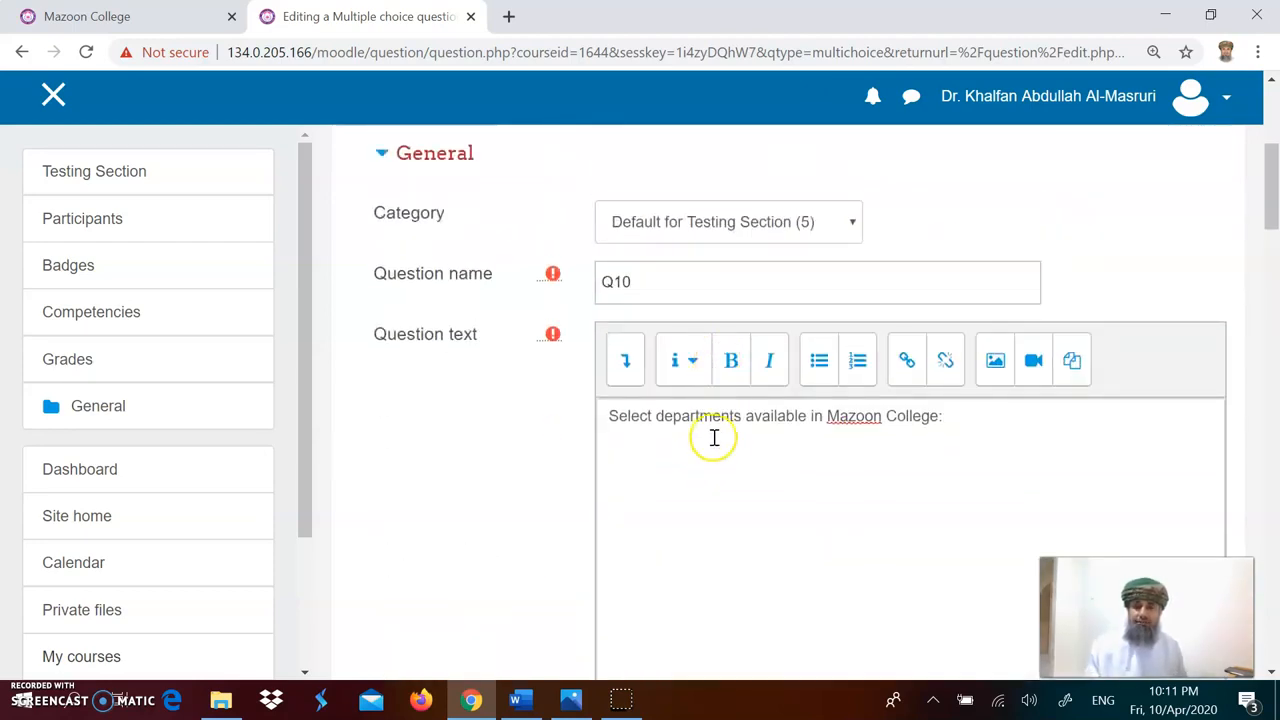
{"action": "triple_click", "coordinate": [645, 413]}
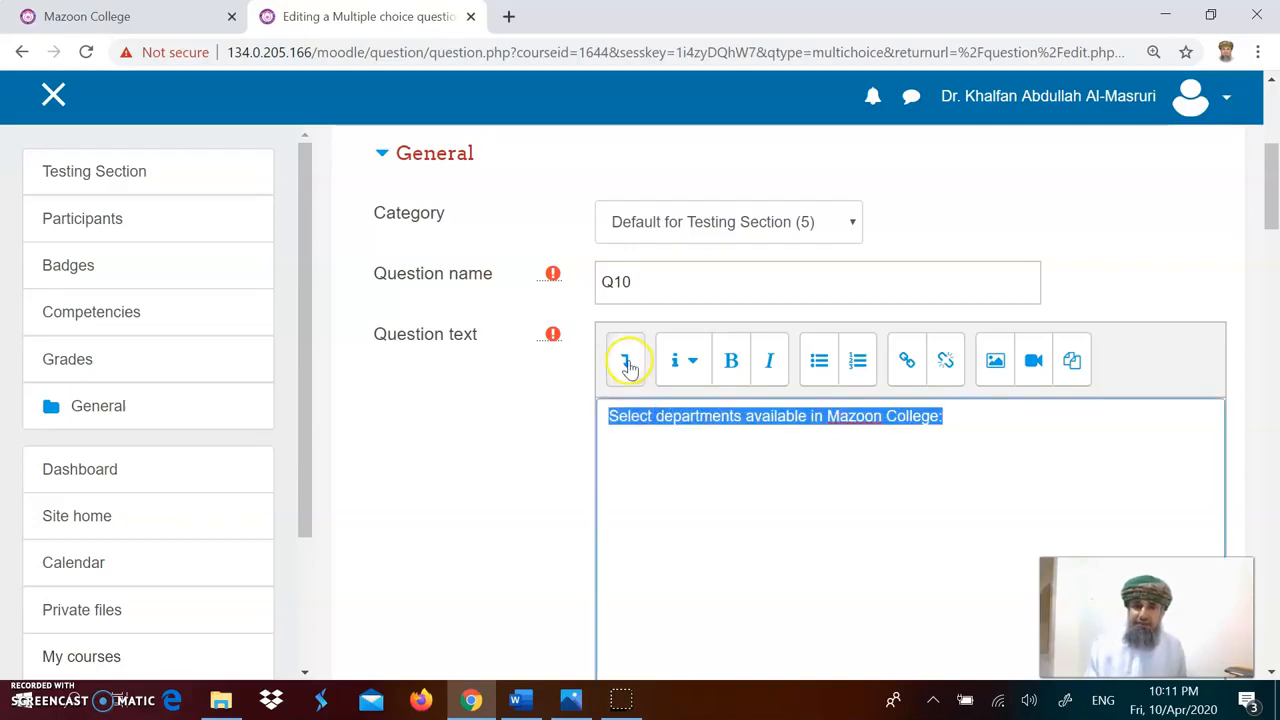
{"action": "left_click", "coordinate": [626, 361]}
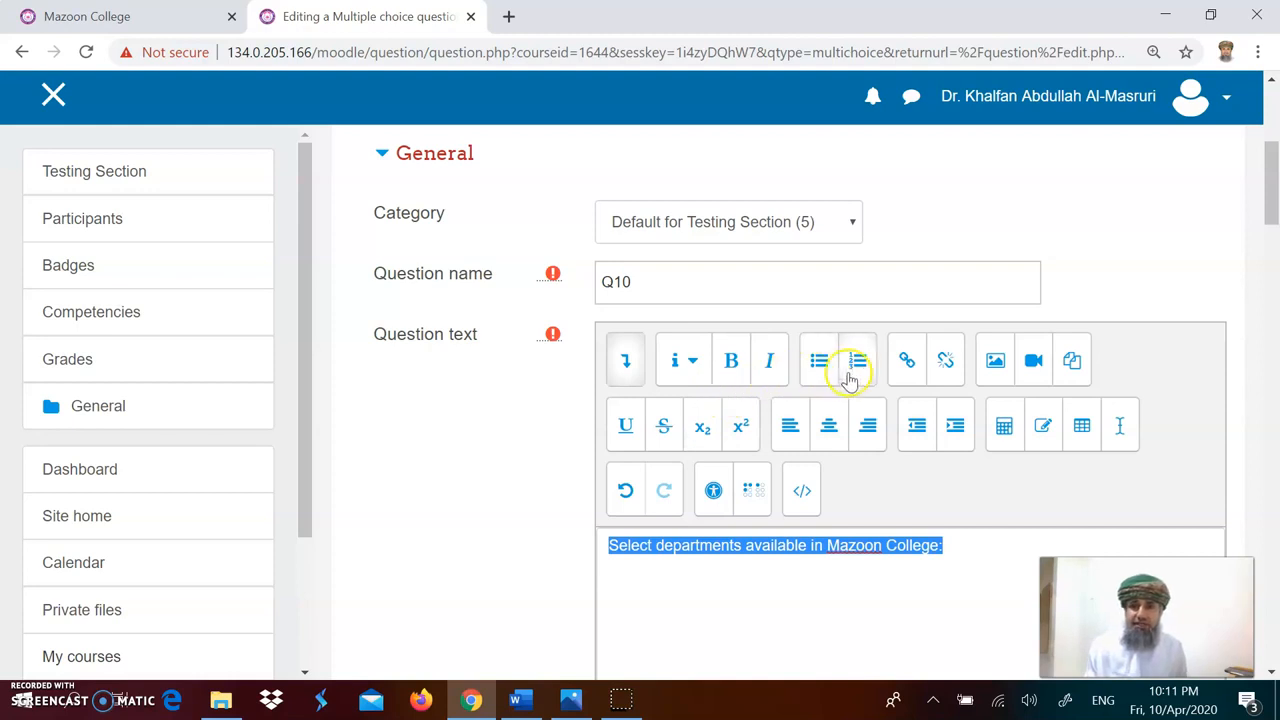
{"action": "left_click", "coordinate": [734, 545]}
{"action": "double_click", "coordinate": [690, 546]}
{"action": "triple_click", "coordinate": [690, 546]}
{"action": "left_click", "coordinate": [695, 362]}
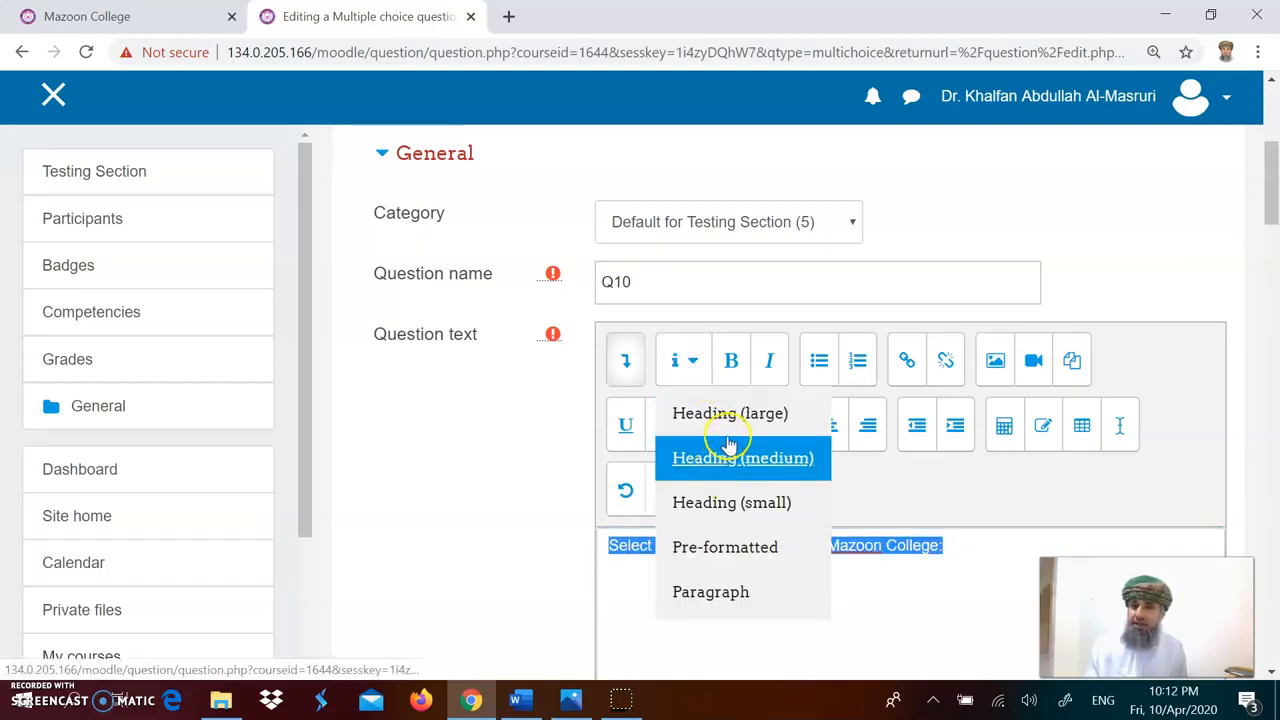
{"action": "key", "text": "Escape"}
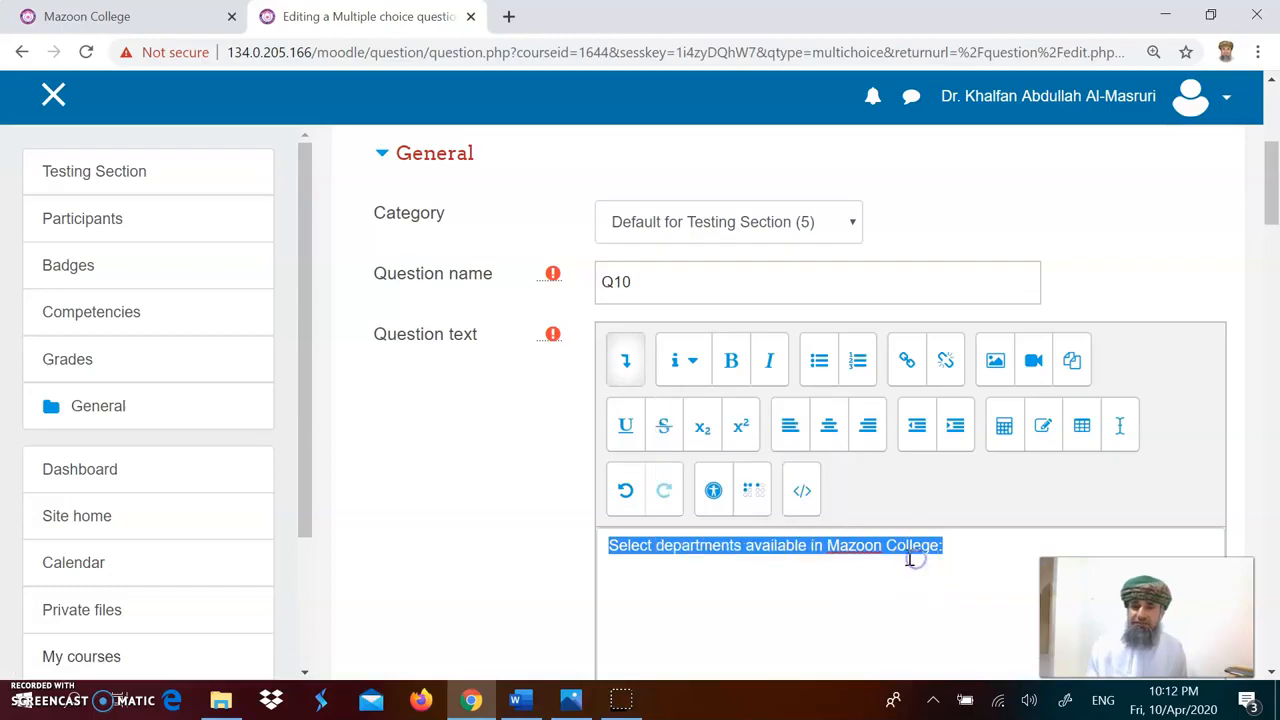
{"action": "left_click", "coordinate": [627, 362]}
{"action": "left_click", "coordinate": [745, 525]}
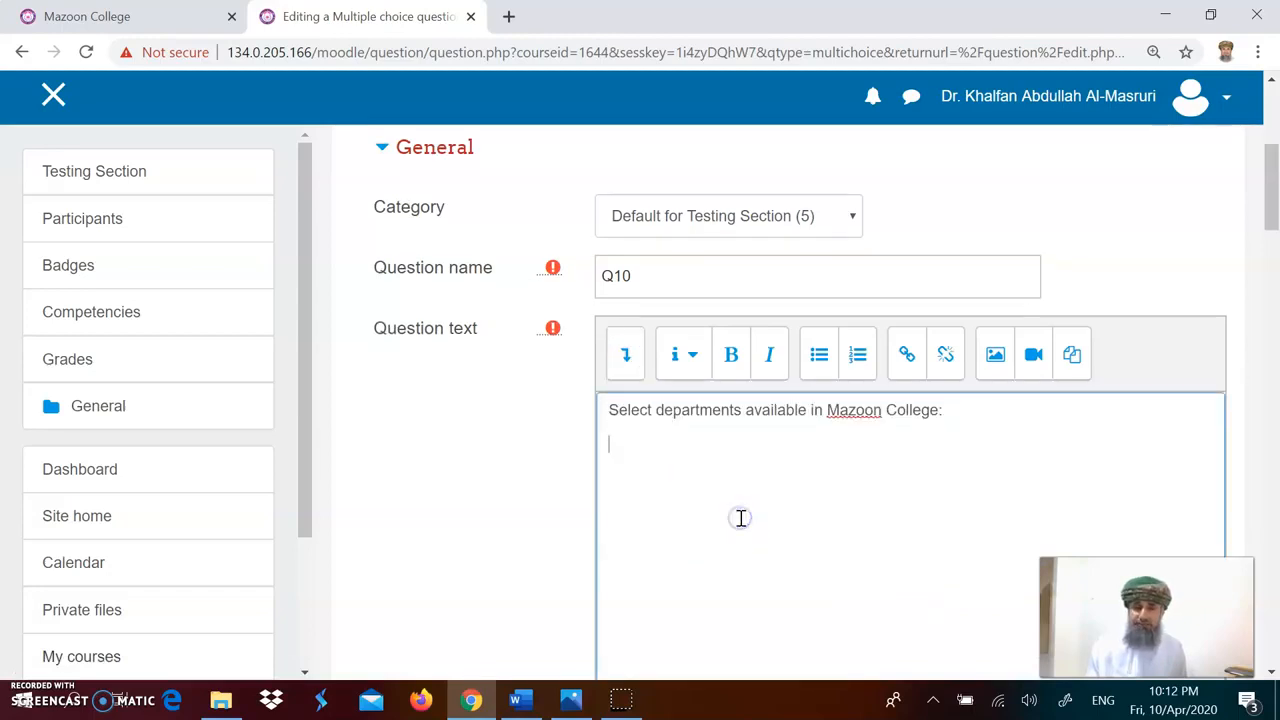
Step: Save the Q10 multiple-choice question
{"action": "scroll", "coordinate": [740, 517], "scroll_direction": "down", "scroll_amount": 5}
{"action": "scroll", "coordinate": [740, 517], "scroll_direction": "down", "scroll_amount": 15}
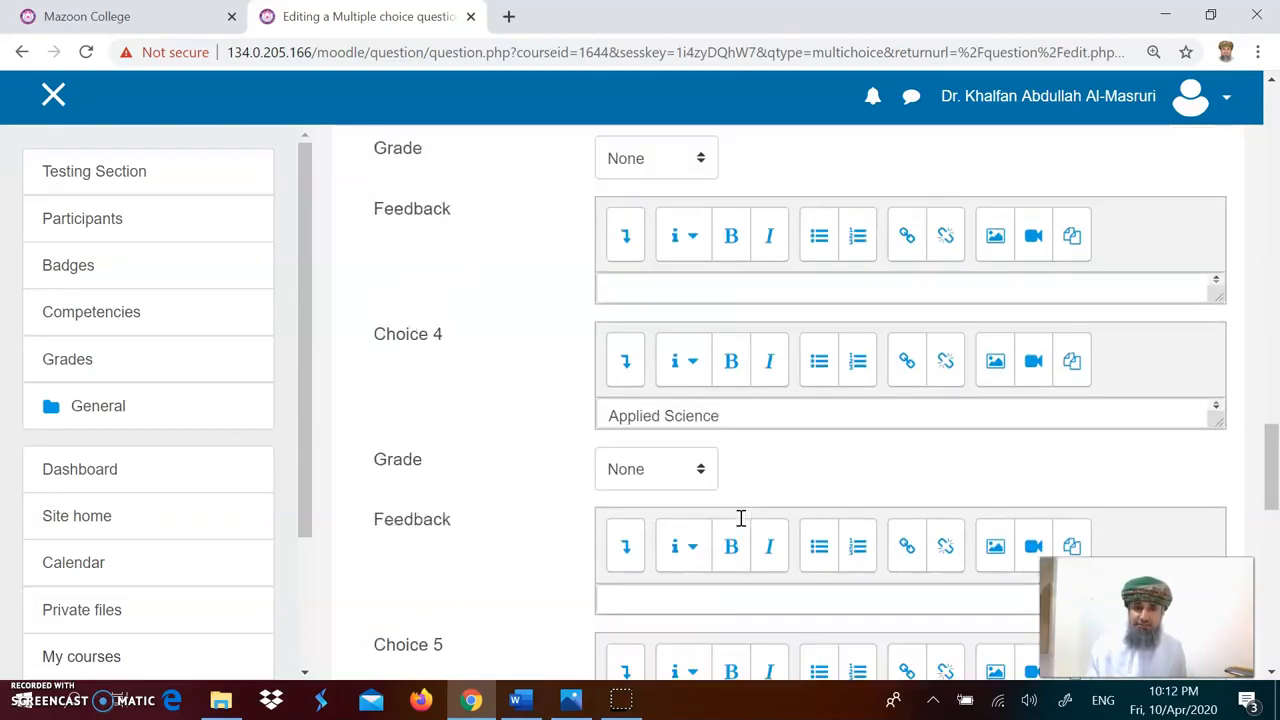
{"action": "scroll", "coordinate": [740, 525], "scroll_direction": "down", "scroll_amount": 5}
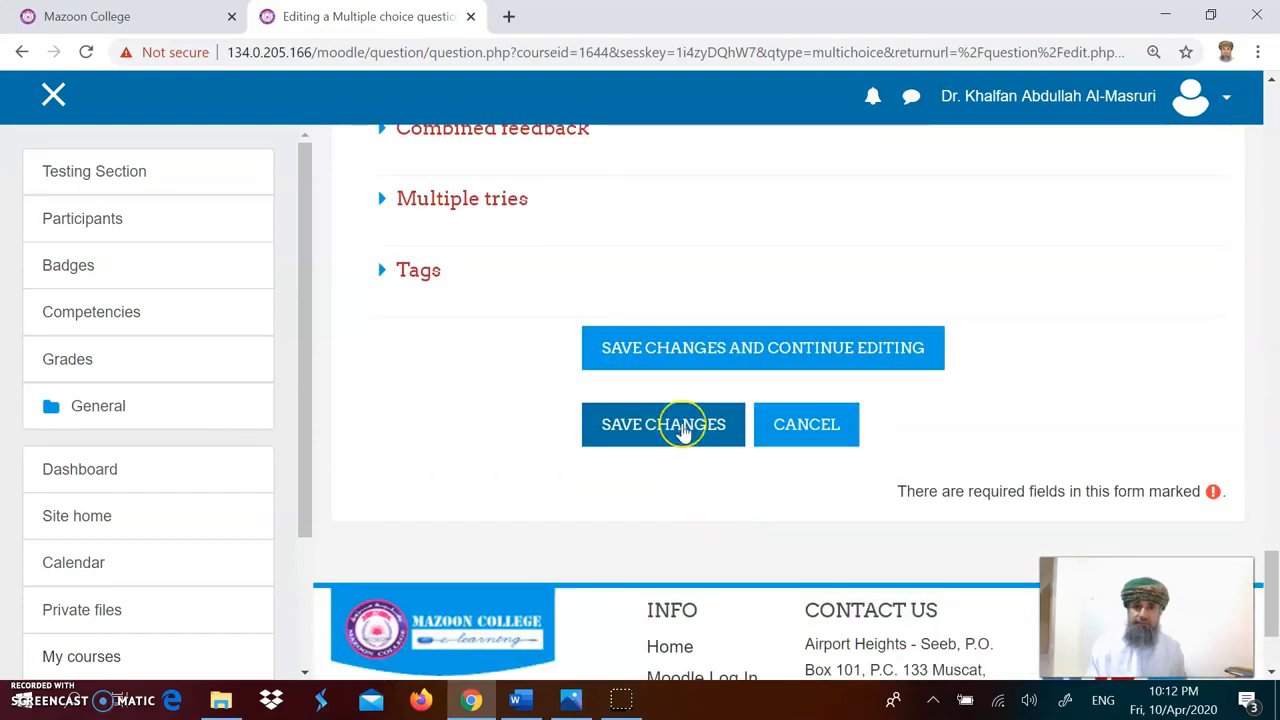
{"action": "left_click", "coordinate": [684, 428]}
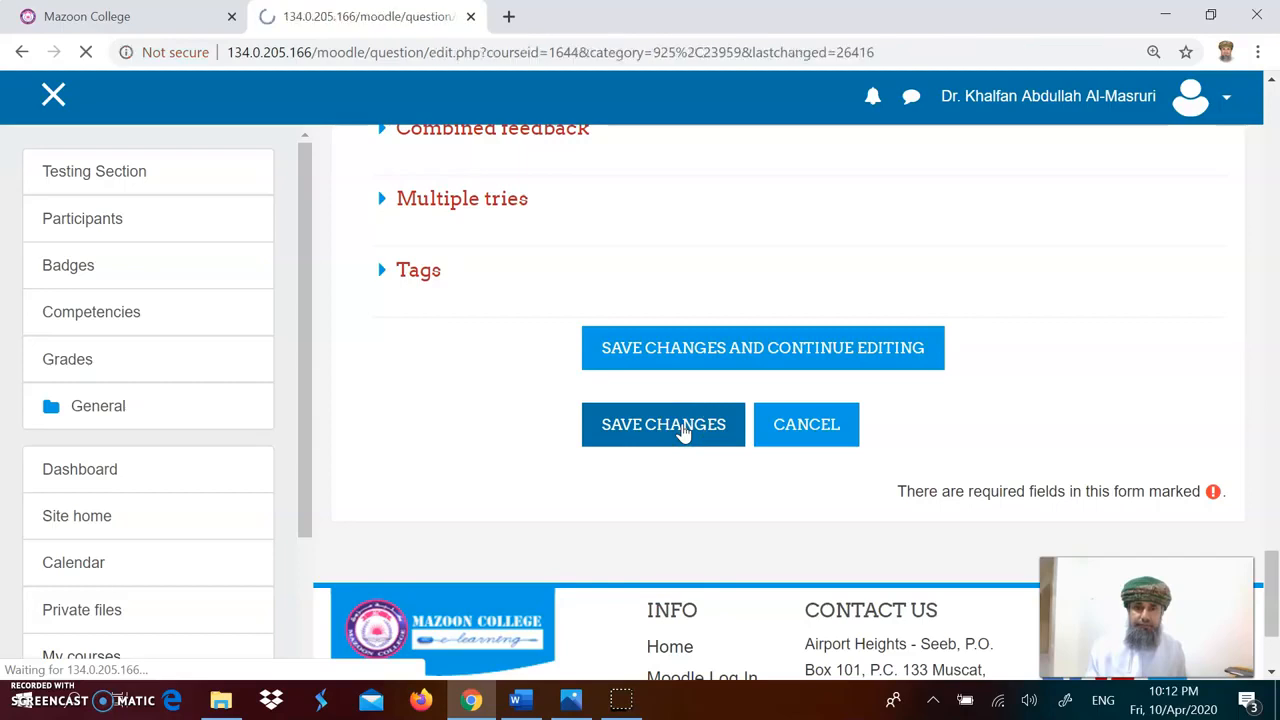
Step: Preview Q10 from the question bank, tick some answer choices, and close the preview window
{"action": "scroll", "coordinate": [697, 478], "scroll_direction": "down", "scroll_amount": 3}
{"action": "scroll", "coordinate": [699, 479], "scroll_direction": "down", "scroll_amount": 2}
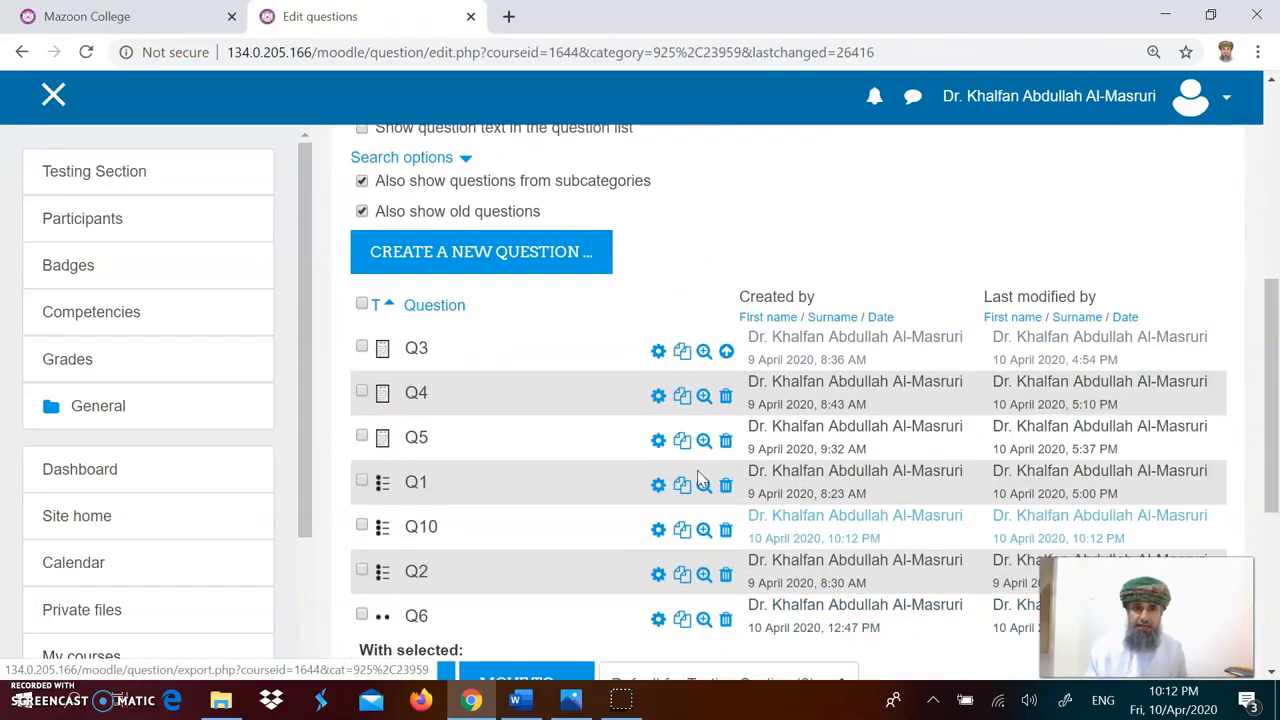
{"action": "scroll", "coordinate": [600, 468], "scroll_direction": "down", "scroll_amount": 1}
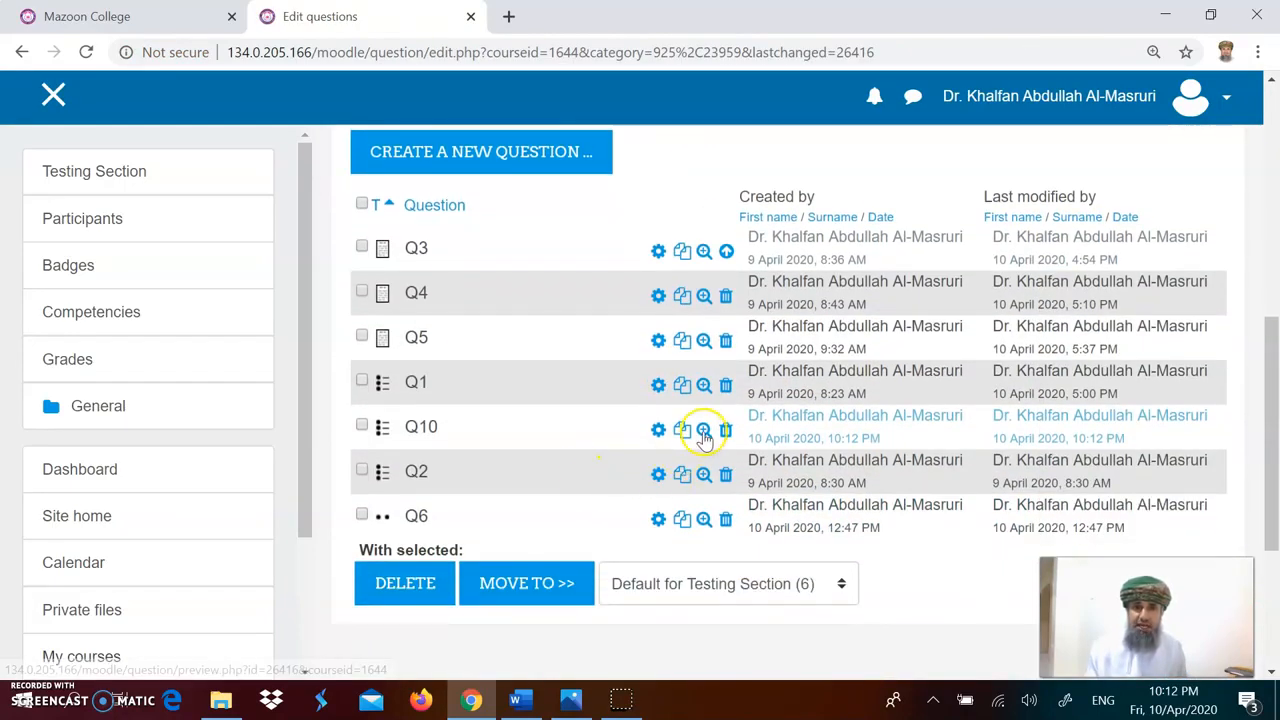
{"action": "left_click", "coordinate": [704, 431]}
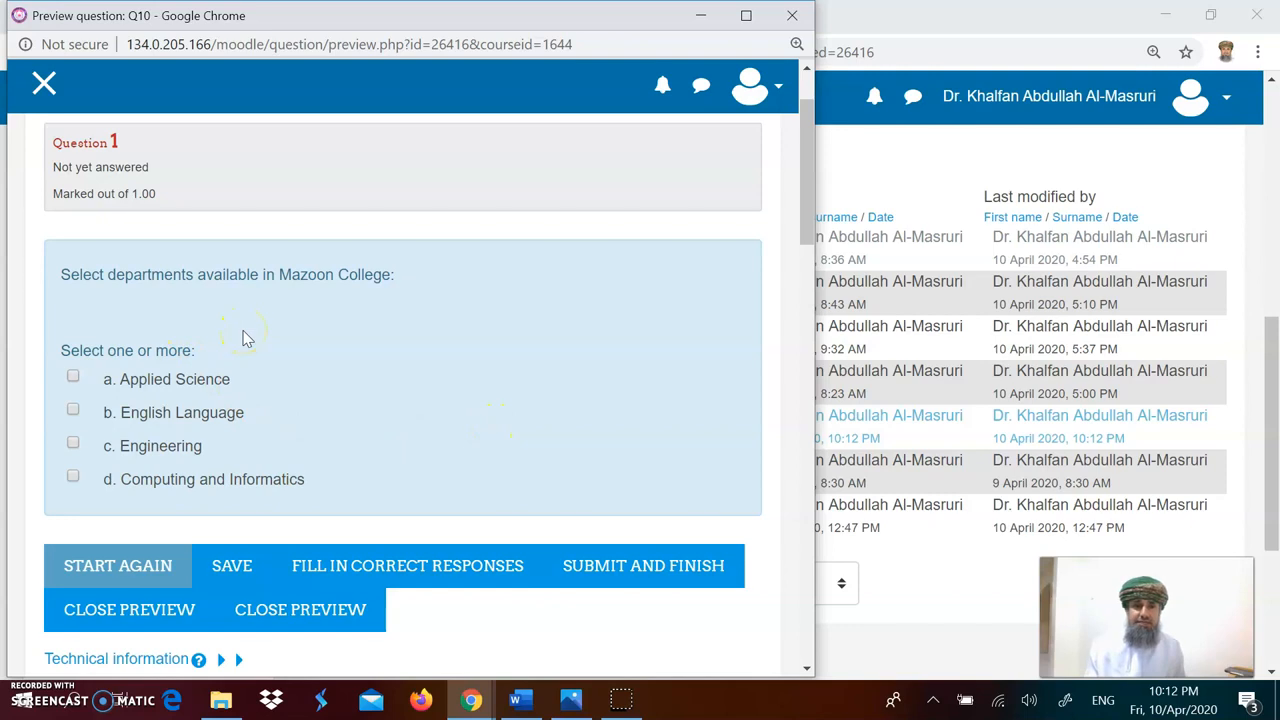
{"action": "left_click", "coordinate": [74, 411]}
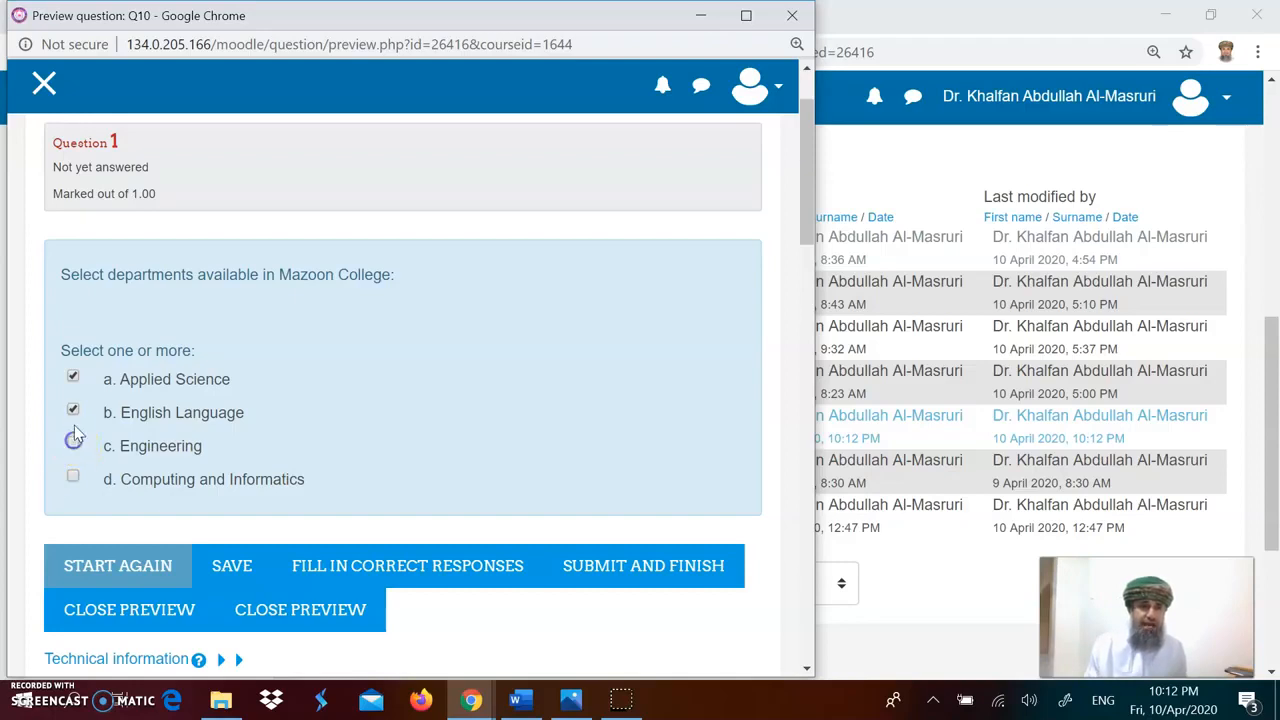
{"action": "left_click", "coordinate": [74, 378]}
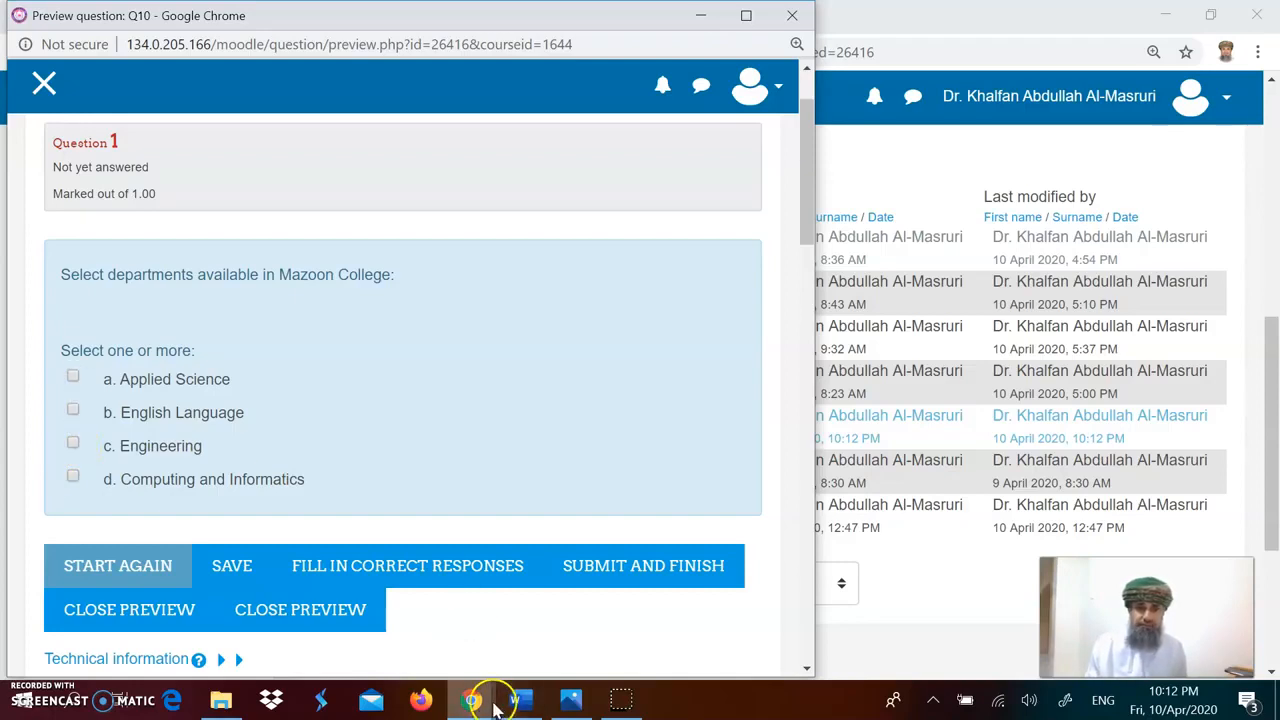
{"action": "mouse_move", "coordinate": [490, 683]}
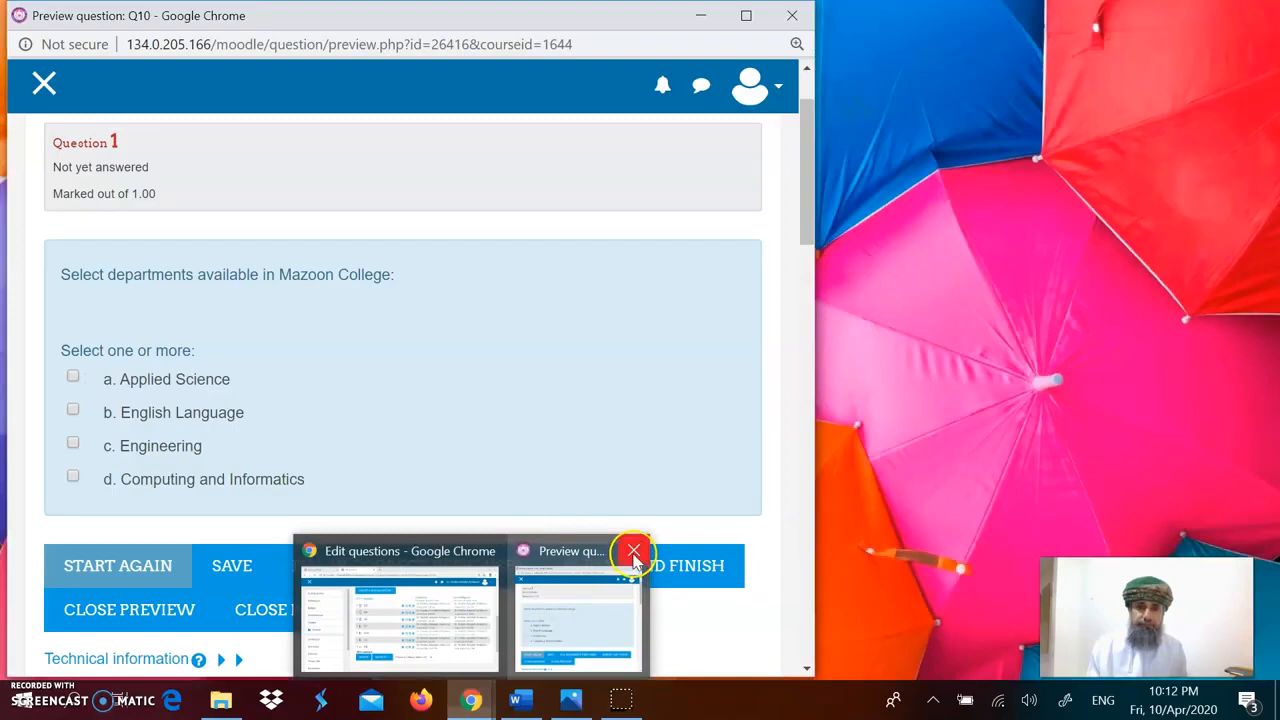
{"action": "left_click", "coordinate": [634, 550]}
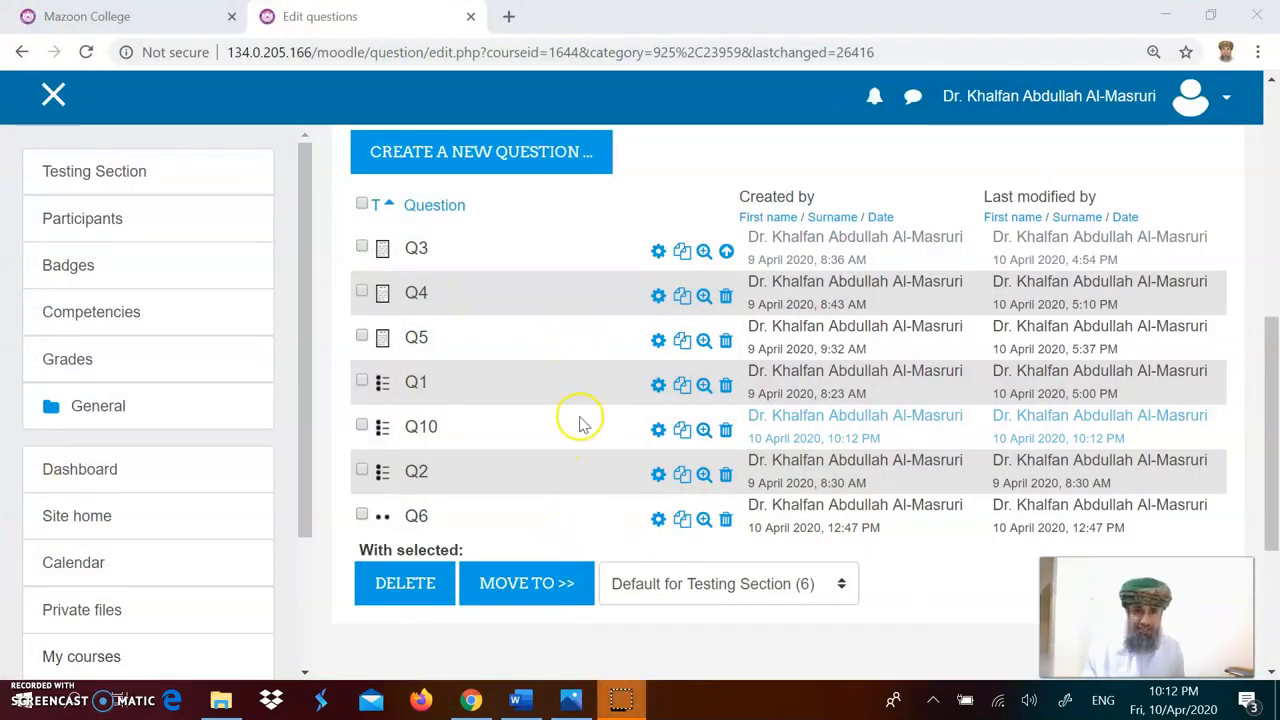
Step: Read the next sample question, Q11 True or False, in the Word document
{"action": "left_click", "coordinate": [520, 700]}
{"action": "left_click", "coordinate": [569, 546]}
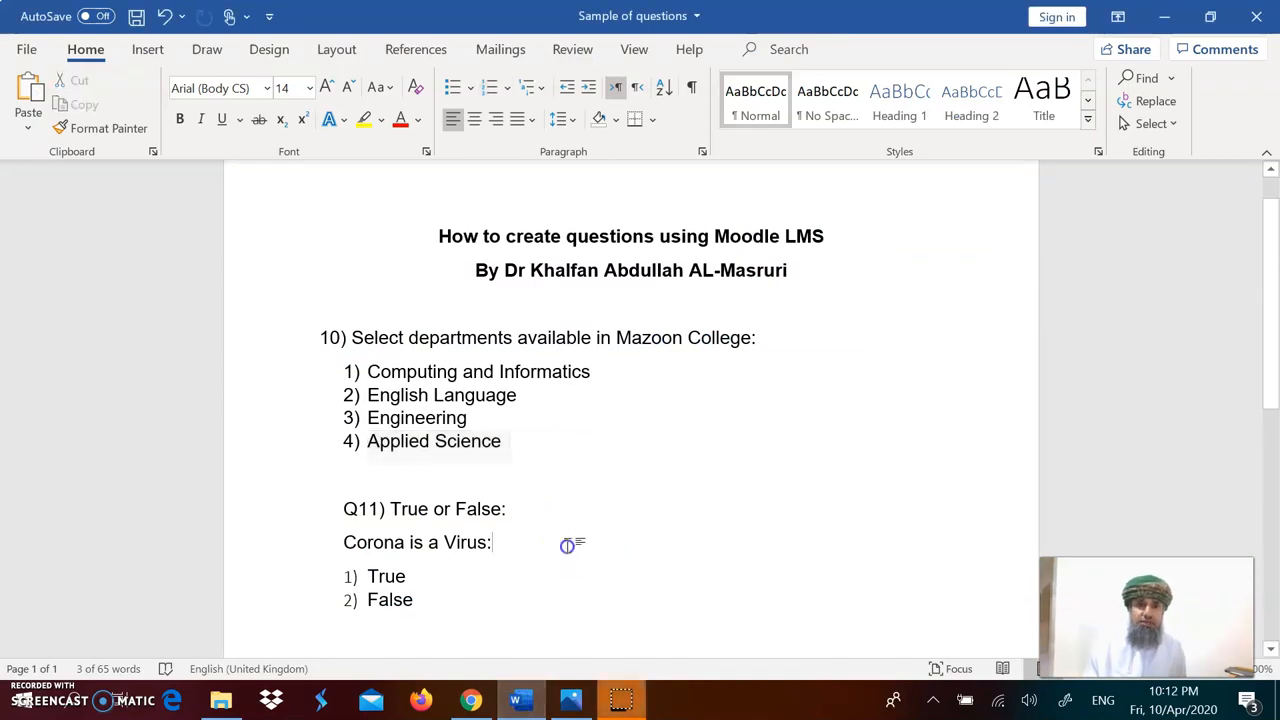
{"action": "scroll", "coordinate": [569, 546], "scroll_direction": "down", "scroll_amount": 2}
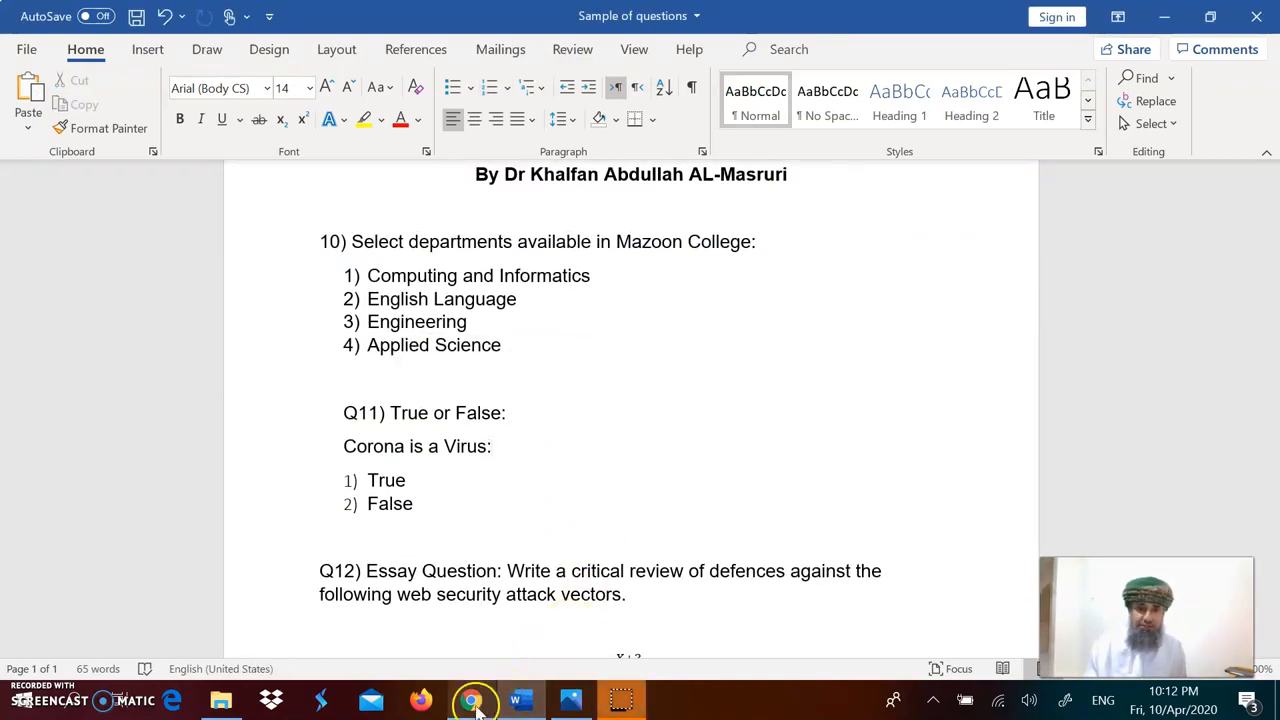
Step: Start creating a new True/False question in the question bank
{"action": "left_click", "coordinate": [471, 700]}
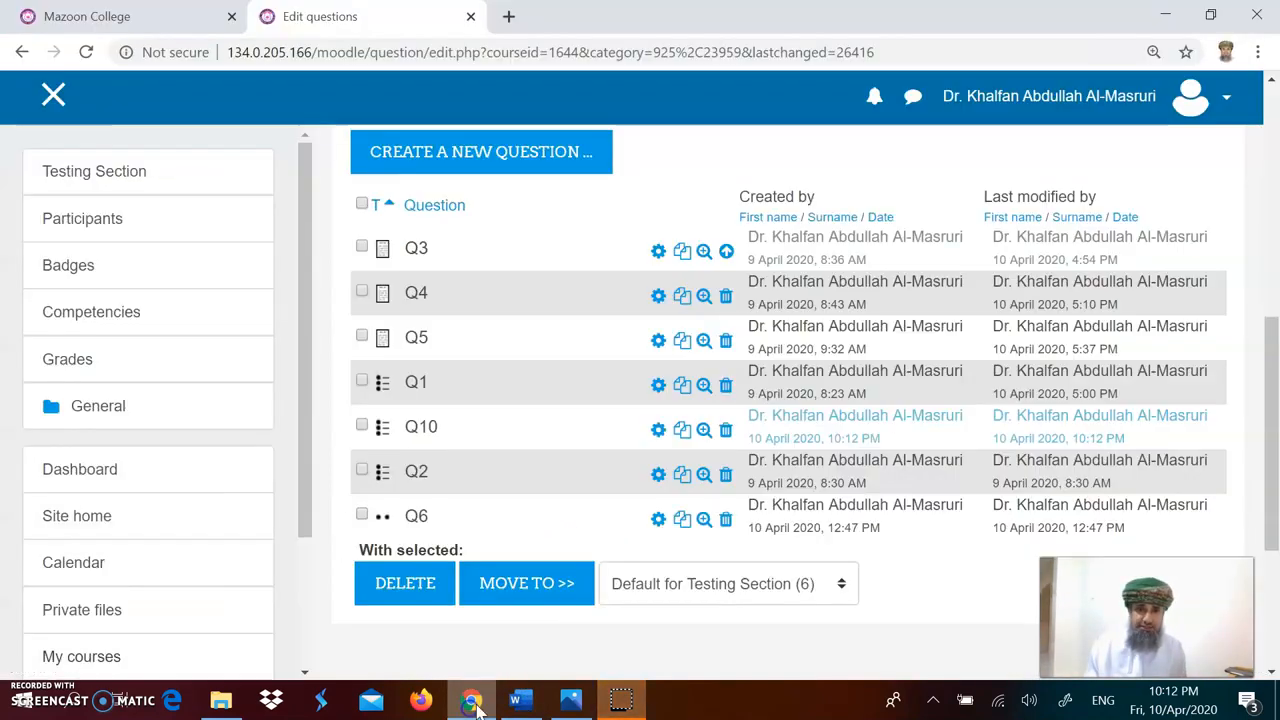
{"action": "left_click", "coordinate": [507, 163]}
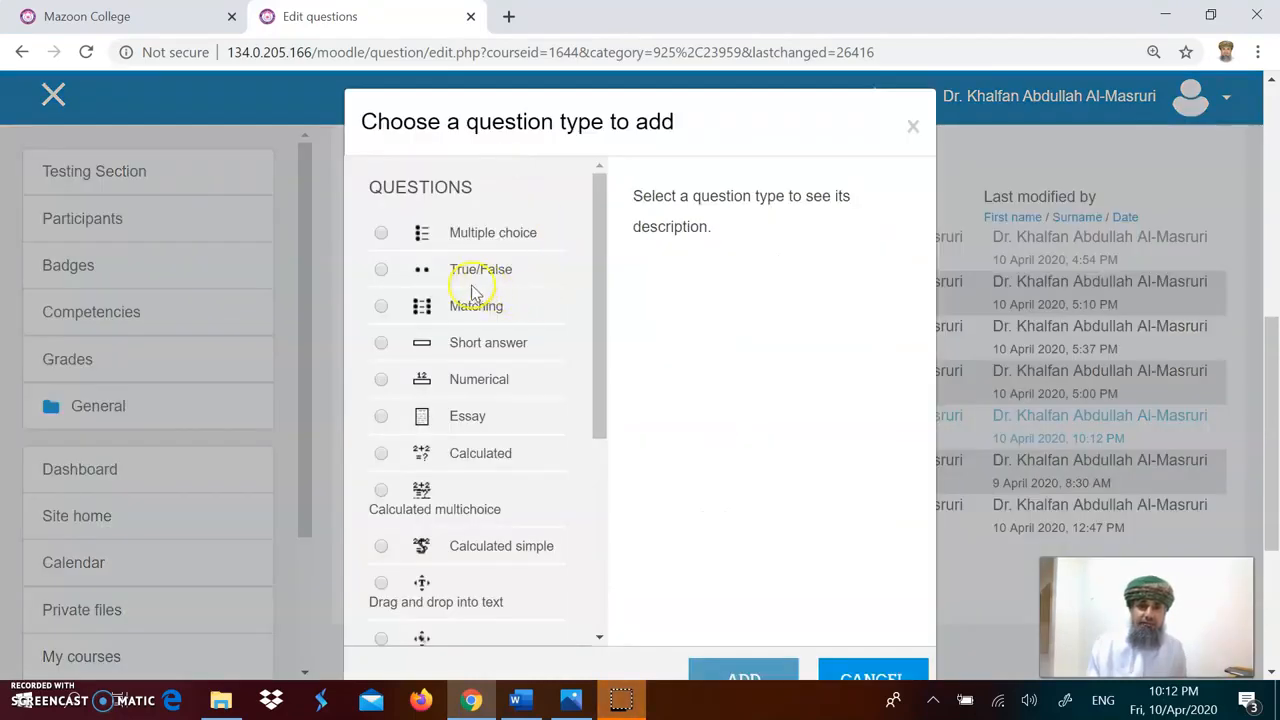
{"action": "left_click", "coordinate": [384, 270]}
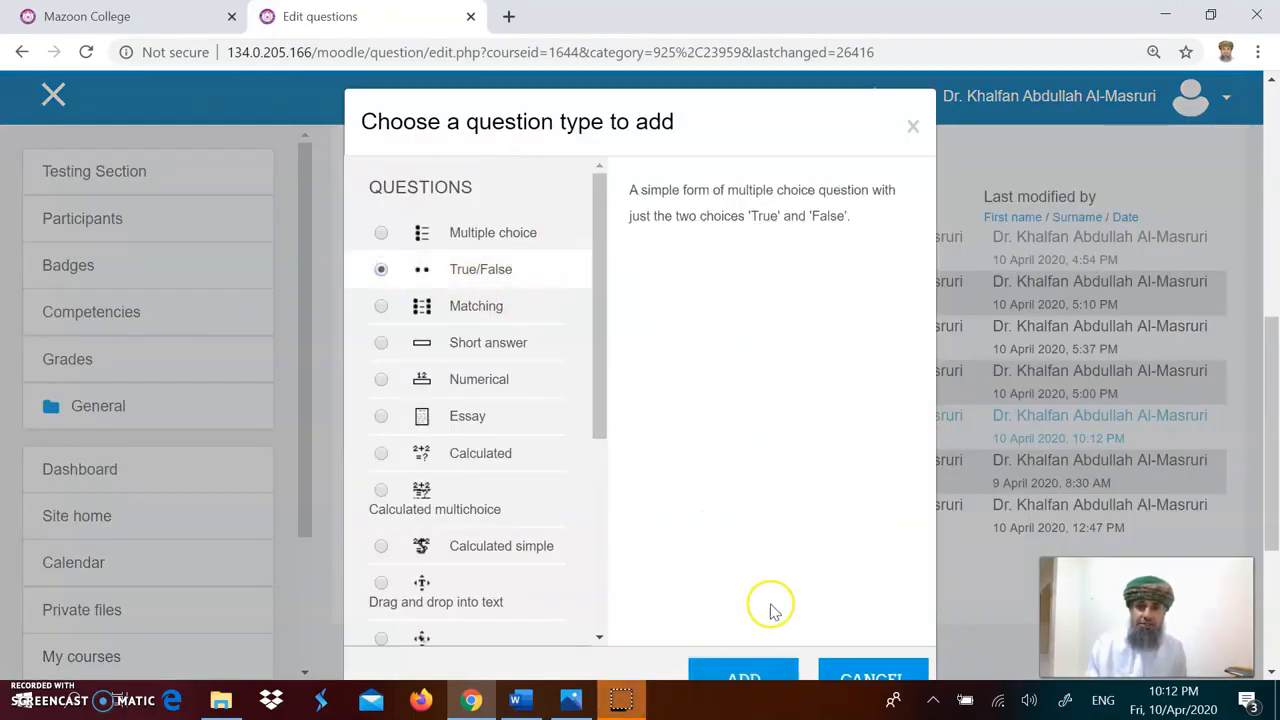
{"action": "left_click", "coordinate": [749, 672]}
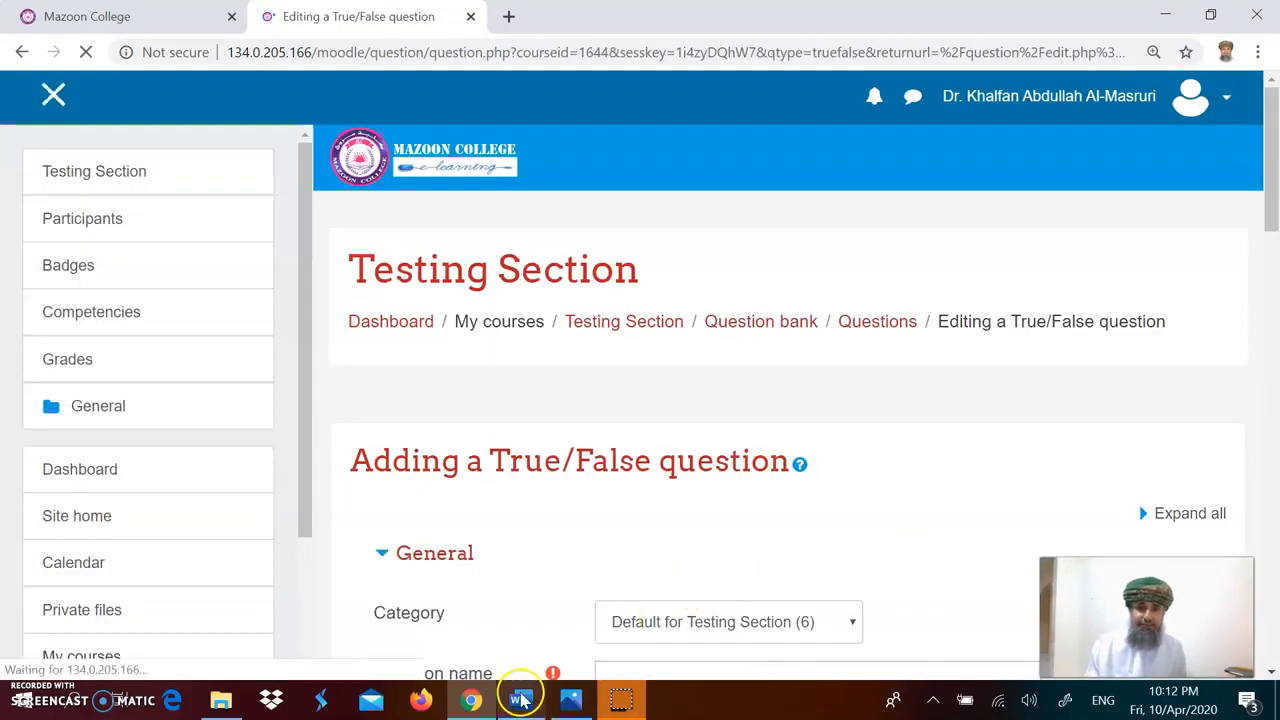
Step: Name the question Q11 and paste 'Corona is a Virus:' from the Word document as its question text
{"action": "scroll", "coordinate": [837, 517], "scroll_direction": "down", "scroll_amount": 3}
{"action": "left_click", "coordinate": [706, 376]}
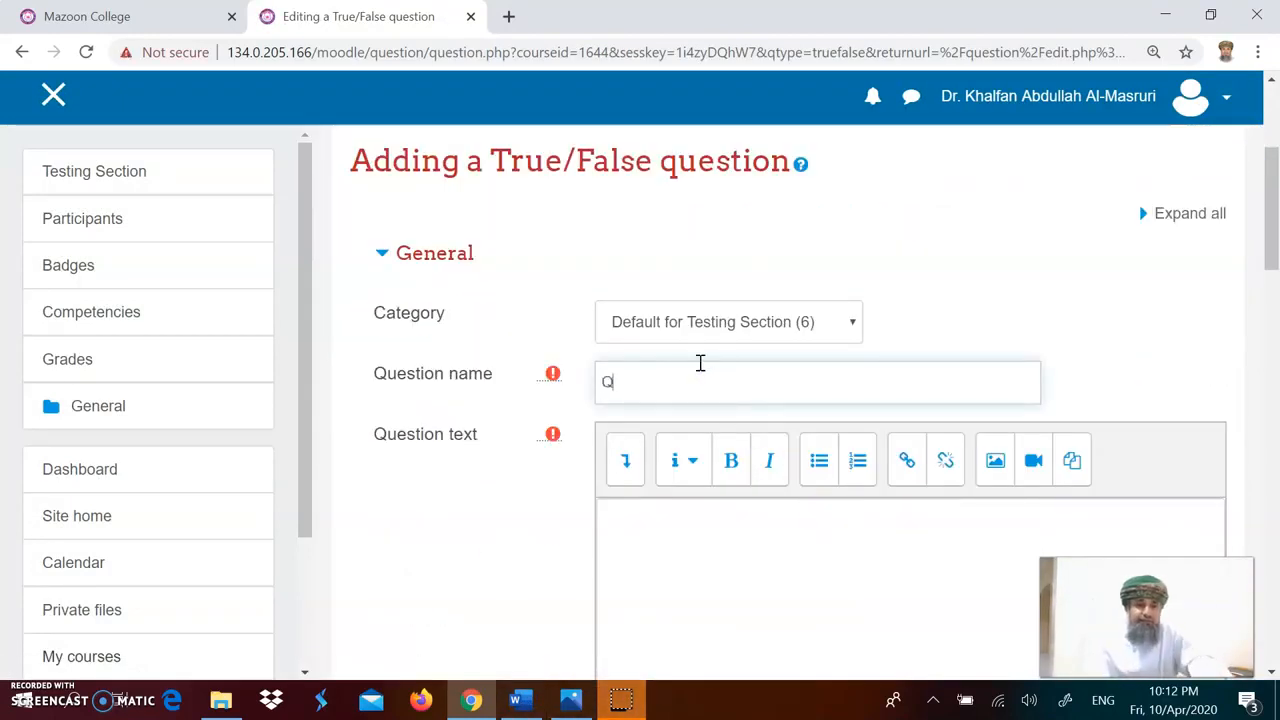
{"action": "left_click", "coordinate": [518, 698]}
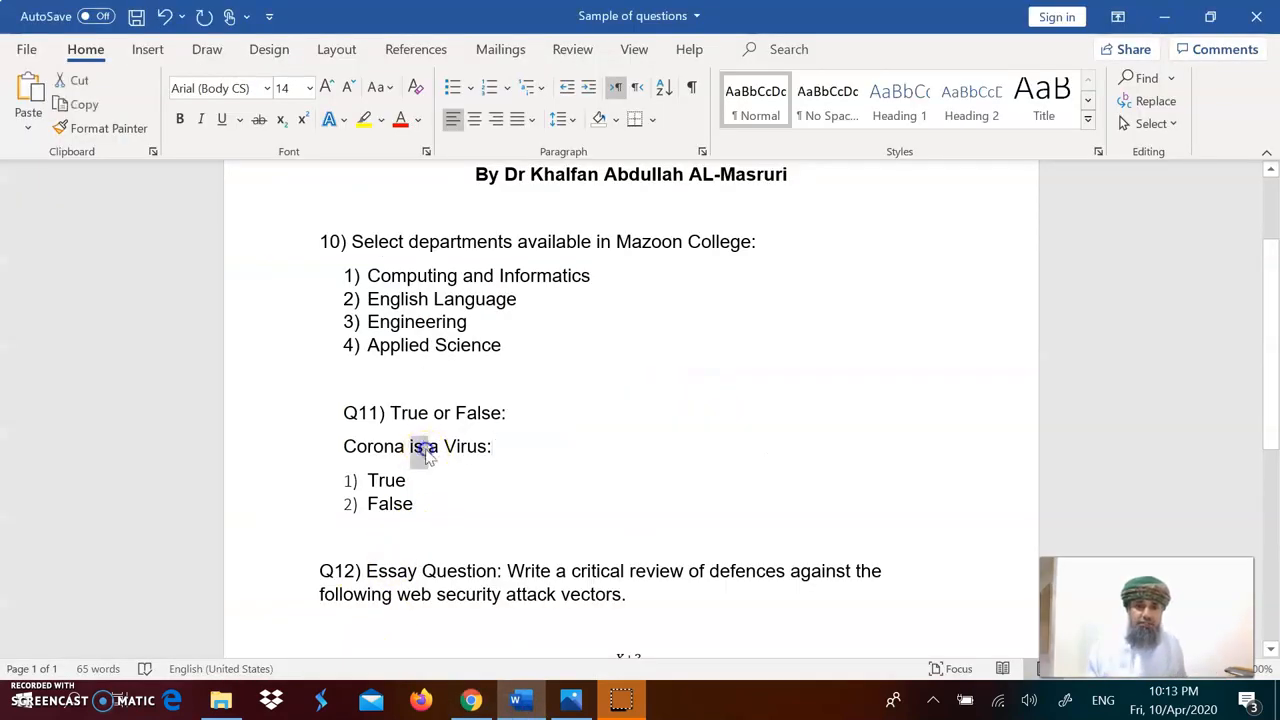
{"action": "triple_click", "coordinate": [427, 450]}
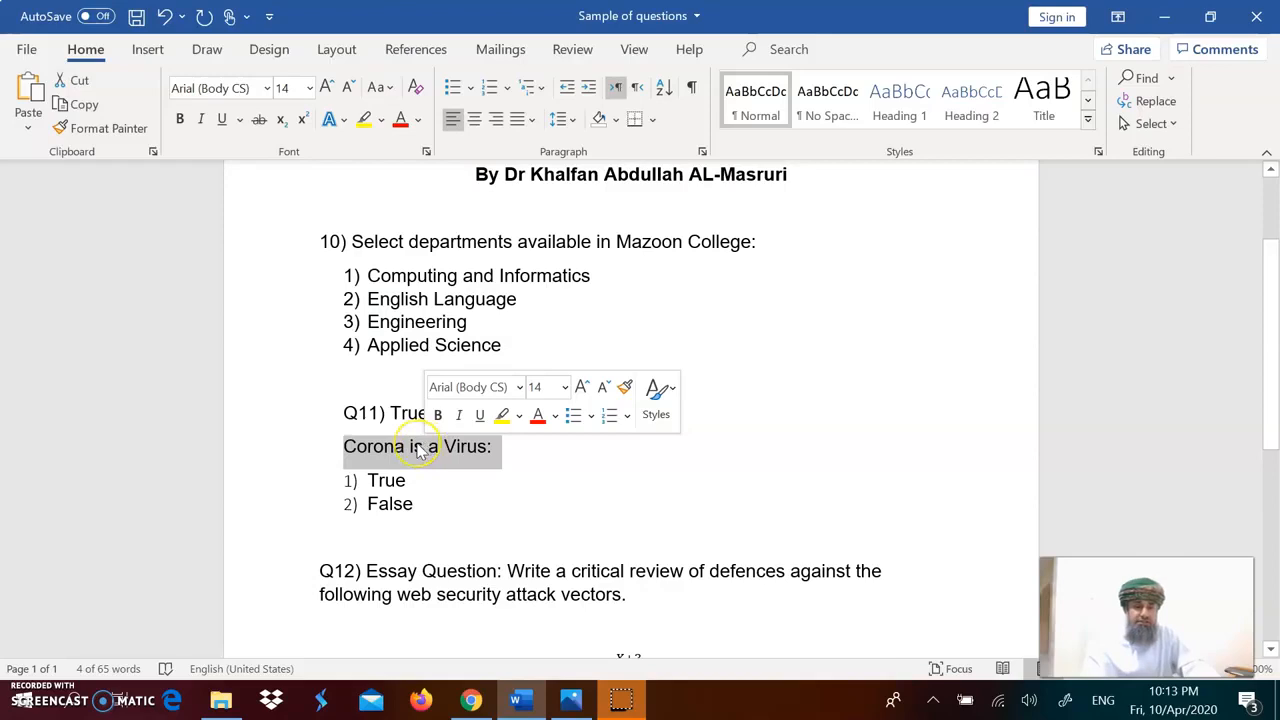
{"action": "left_click", "coordinate": [470, 698]}
{"action": "left_click", "coordinate": [623, 511]}
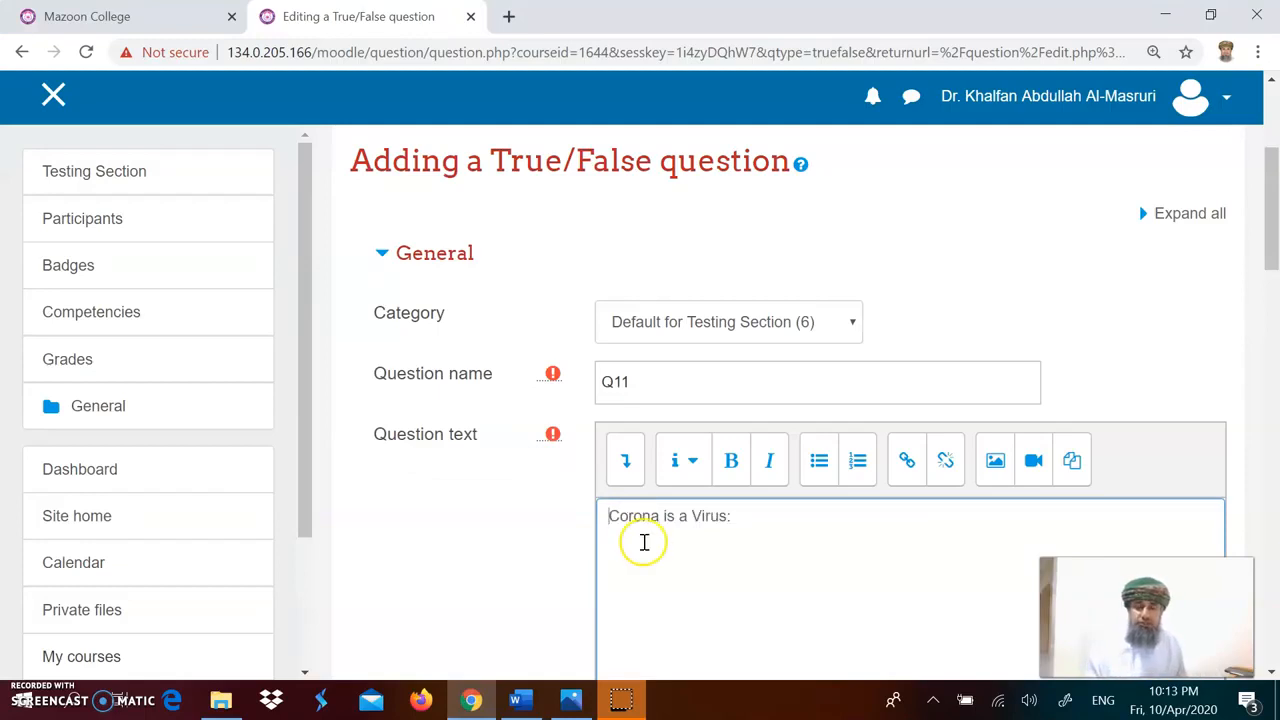
Step: Set the question's default mark to 0.5
{"action": "scroll", "coordinate": [734, 577], "scroll_direction": "down", "scroll_amount": 1}
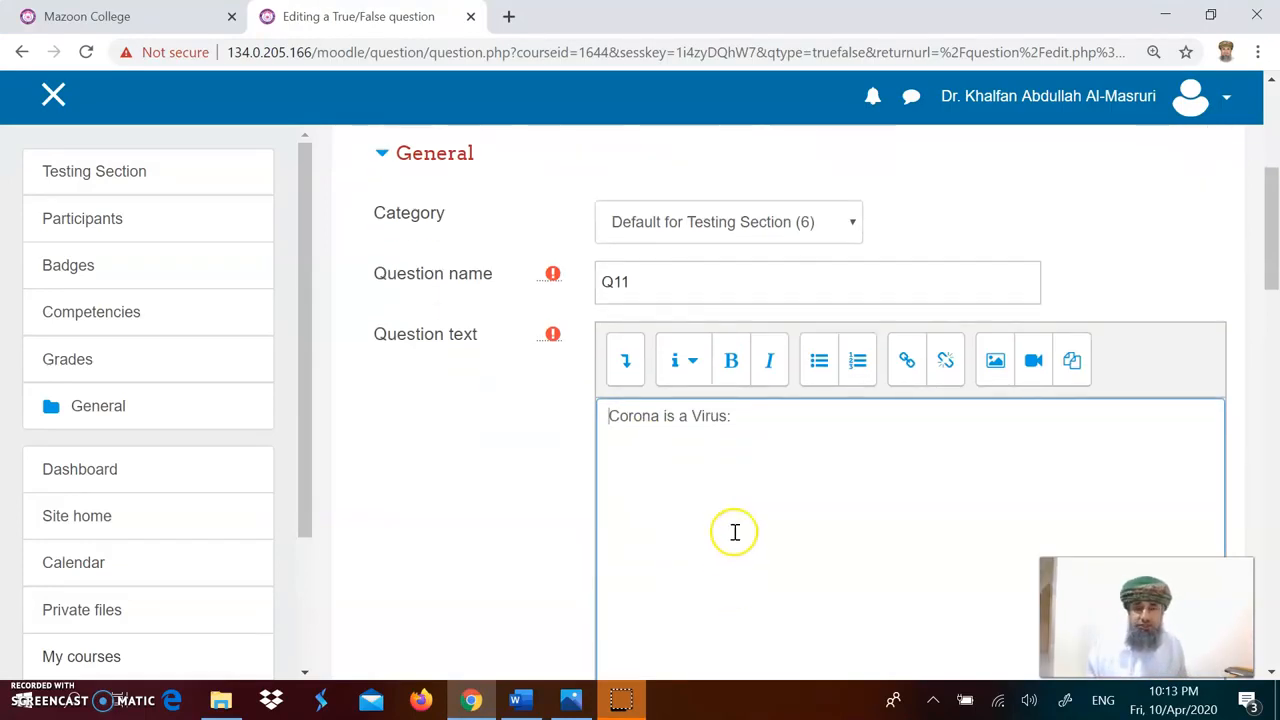
{"action": "scroll", "coordinate": [734, 532], "scroll_direction": "down", "scroll_amount": 4}
{"action": "left_click", "coordinate": [634, 380]}
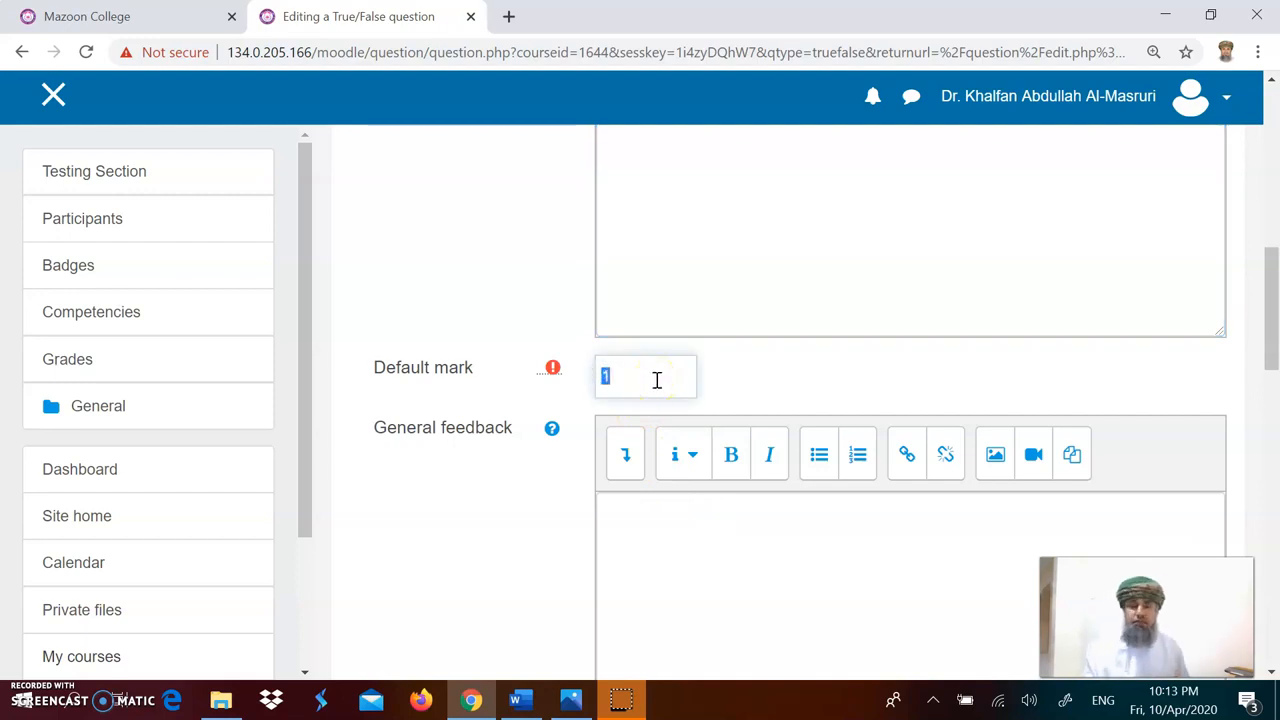
{"action": "type", "text": "0"}
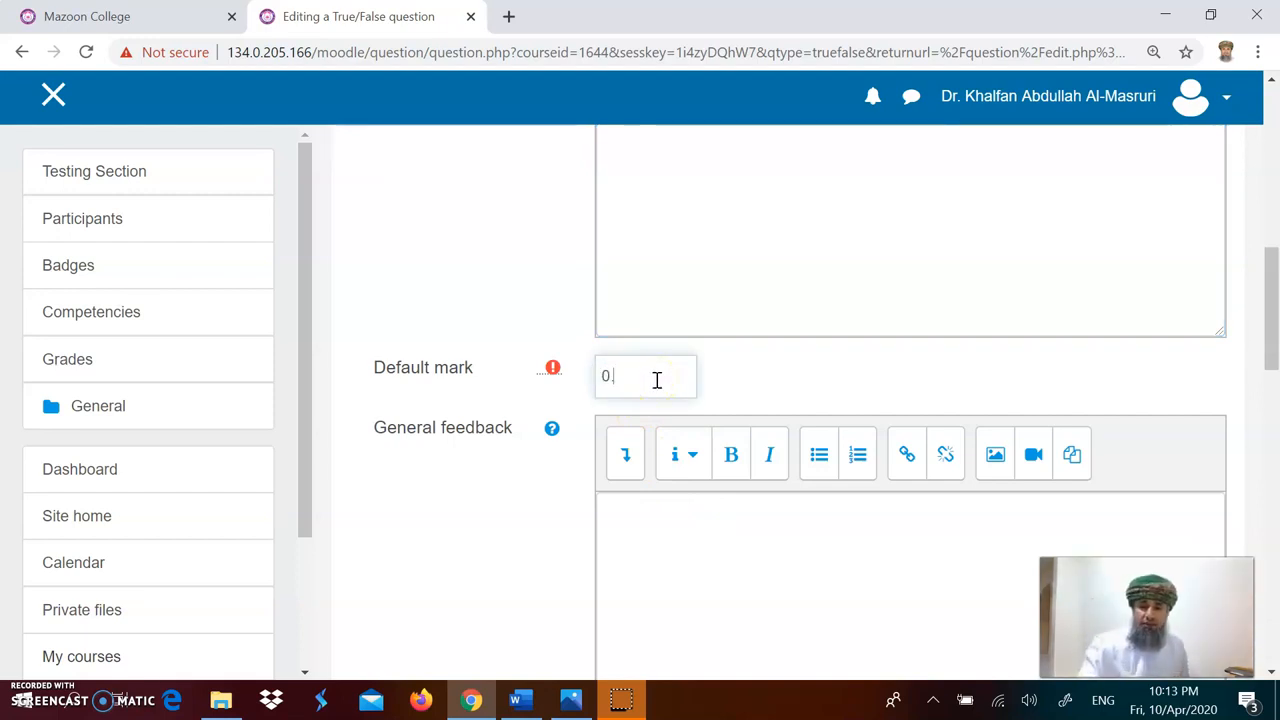
{"action": "type", "text": ".5"}
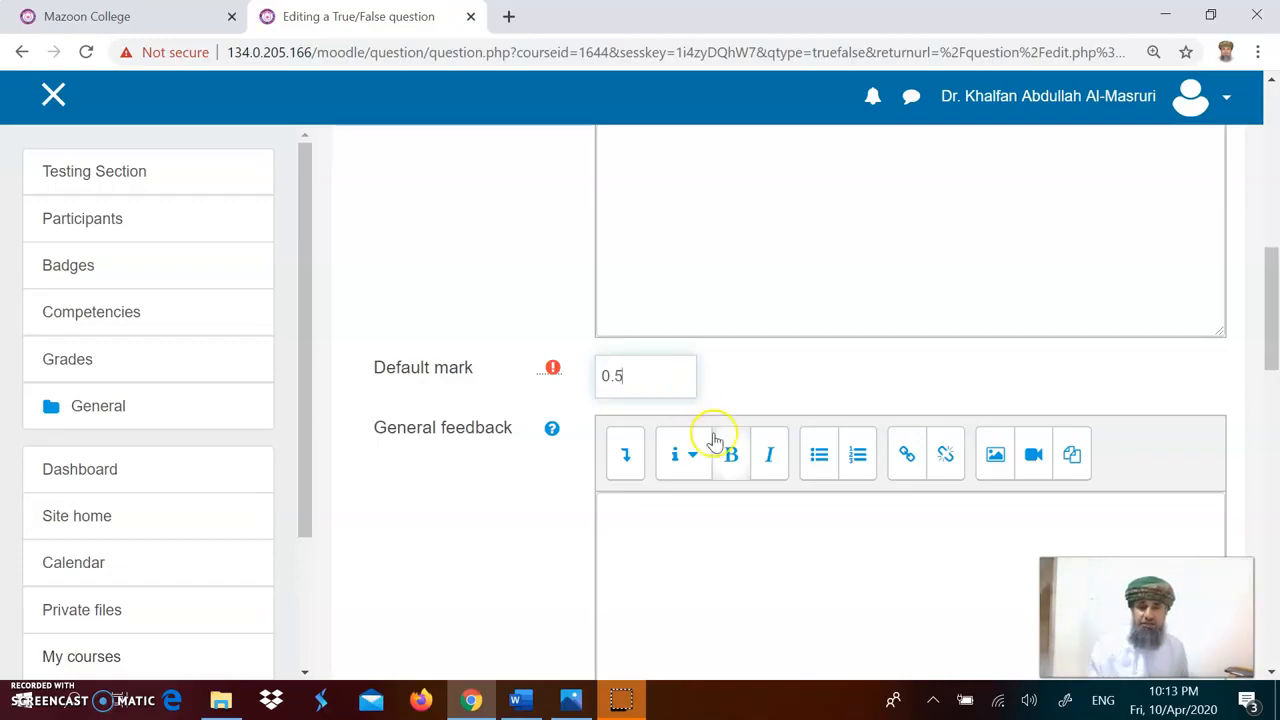
Step: Save the Q11 True/False question
{"action": "scroll", "coordinate": [743, 537], "scroll_direction": "down", "scroll_amount": 12}
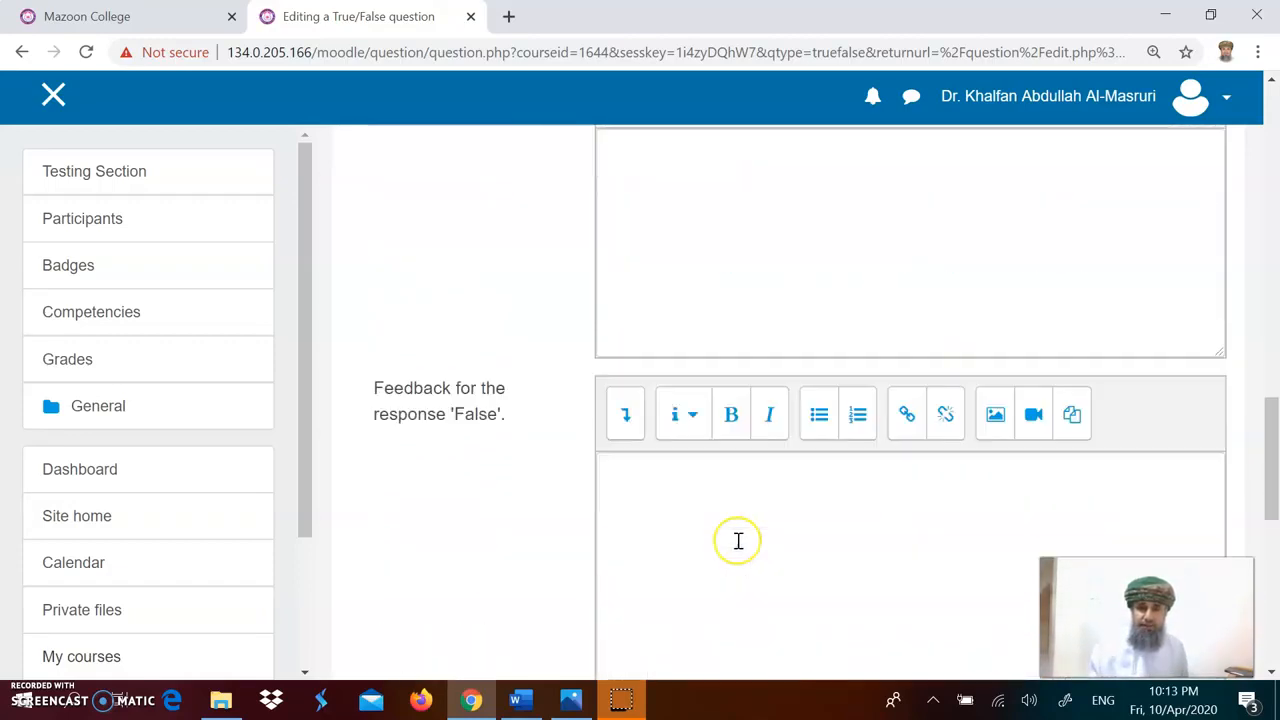
{"action": "scroll", "coordinate": [737, 548], "scroll_direction": "down", "scroll_amount": 1}
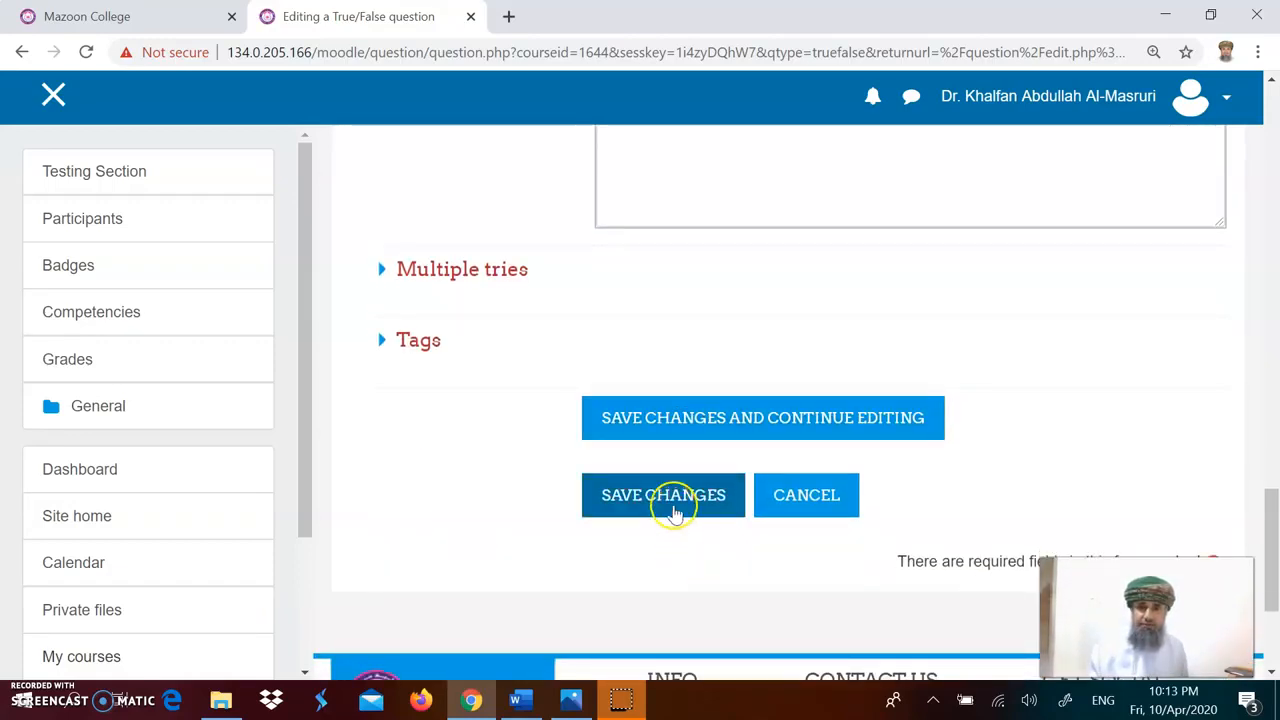
{"action": "left_click", "coordinate": [675, 503]}
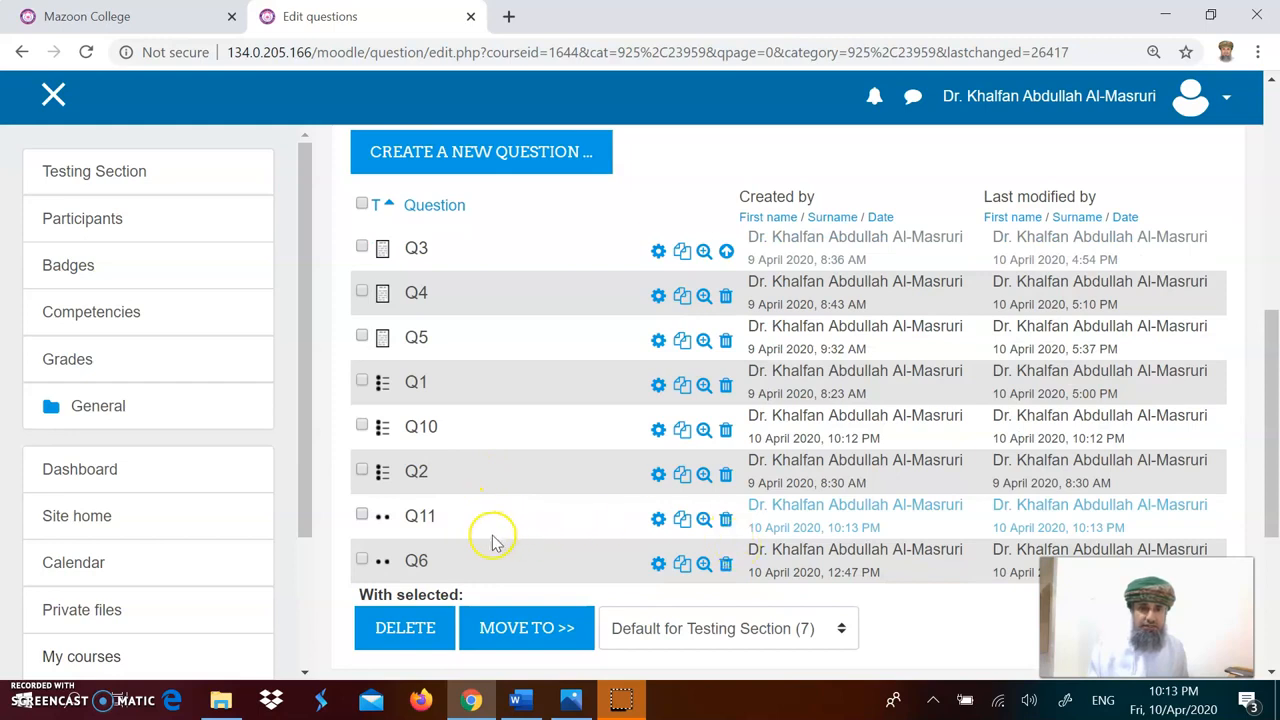
Step: Preview Q11 and select the False answer
{"action": "left_click", "coordinate": [705, 521]}
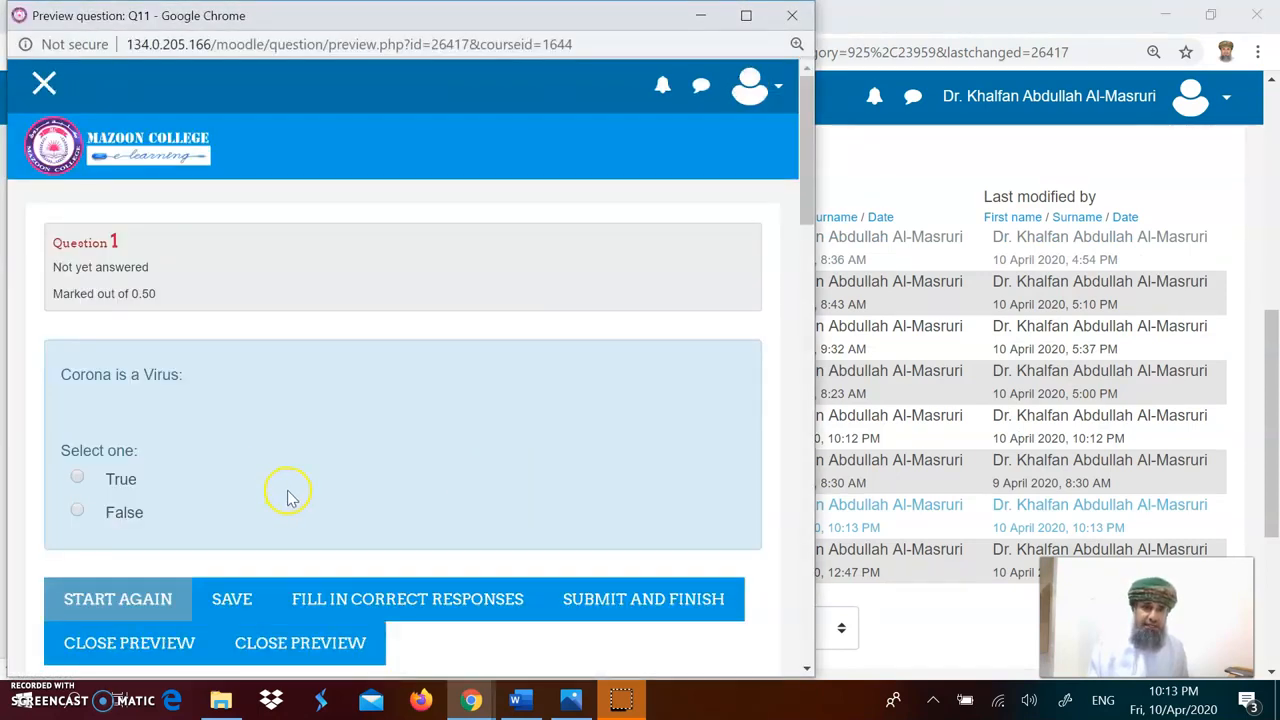
{"action": "left_click", "coordinate": [77, 510]}
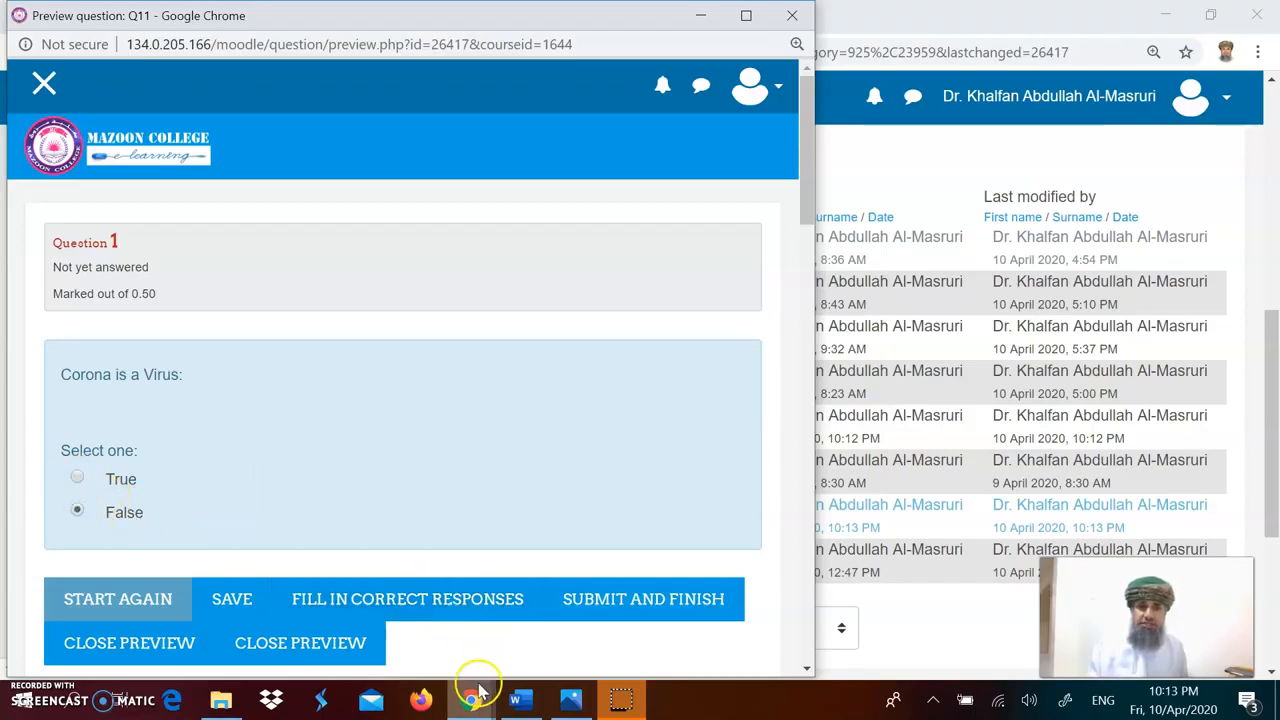
Step: Close the Q11 preview window
{"action": "mouse_move", "coordinate": [476, 703]}
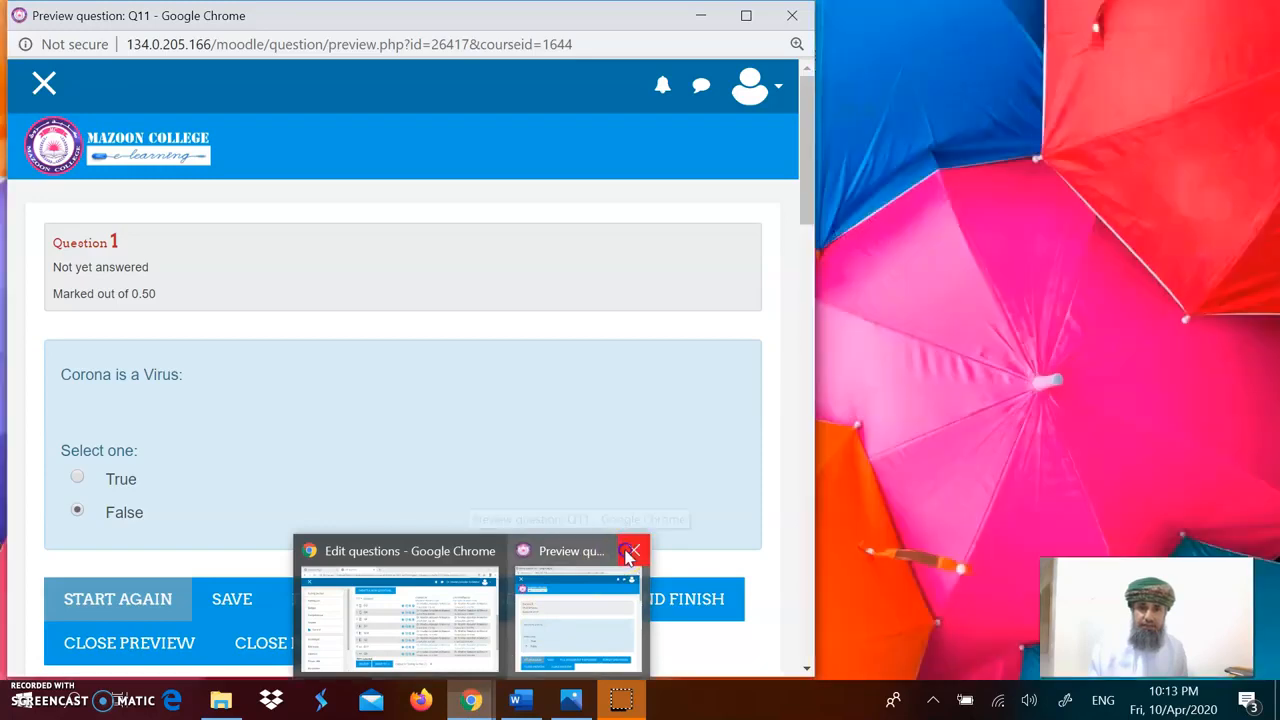
{"action": "left_click", "coordinate": [627, 549]}
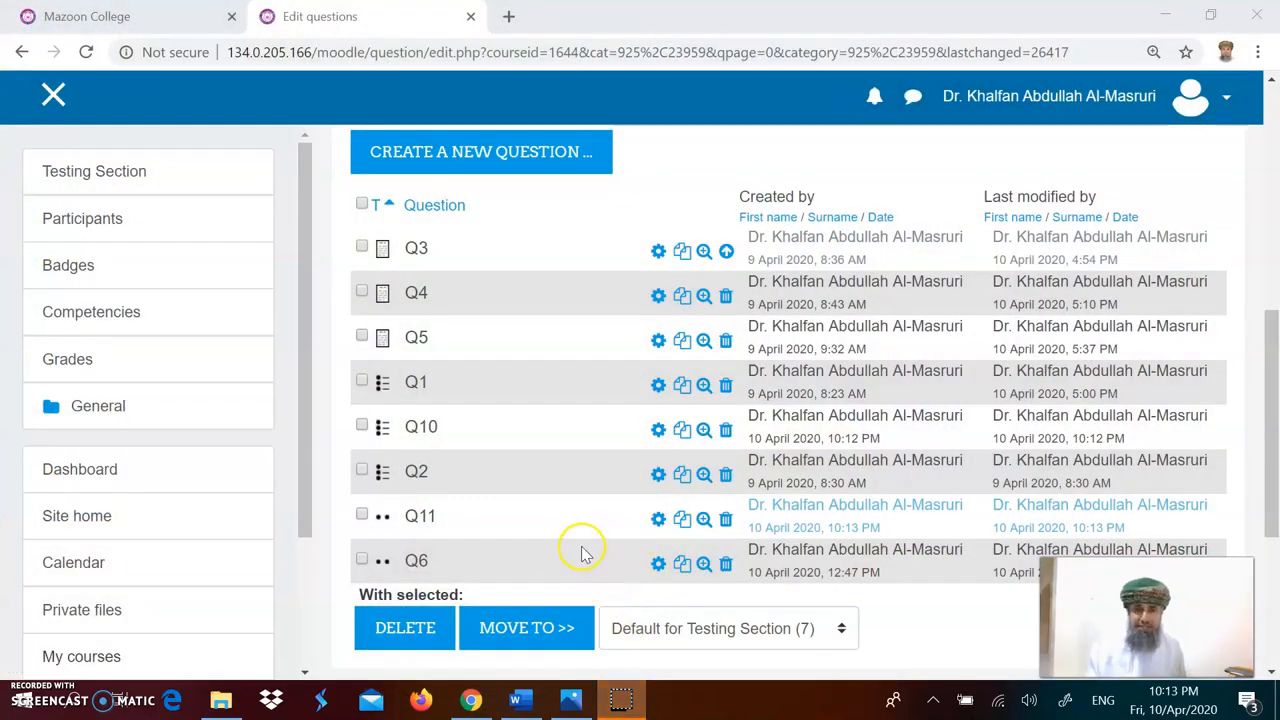
Step: Copy the Q12 essay question text 'Write a critical review of defences against the following web security attack vectors.' from the Word document
{"action": "left_click", "coordinate": [516, 700]}
{"action": "left_click", "coordinate": [571, 492]}
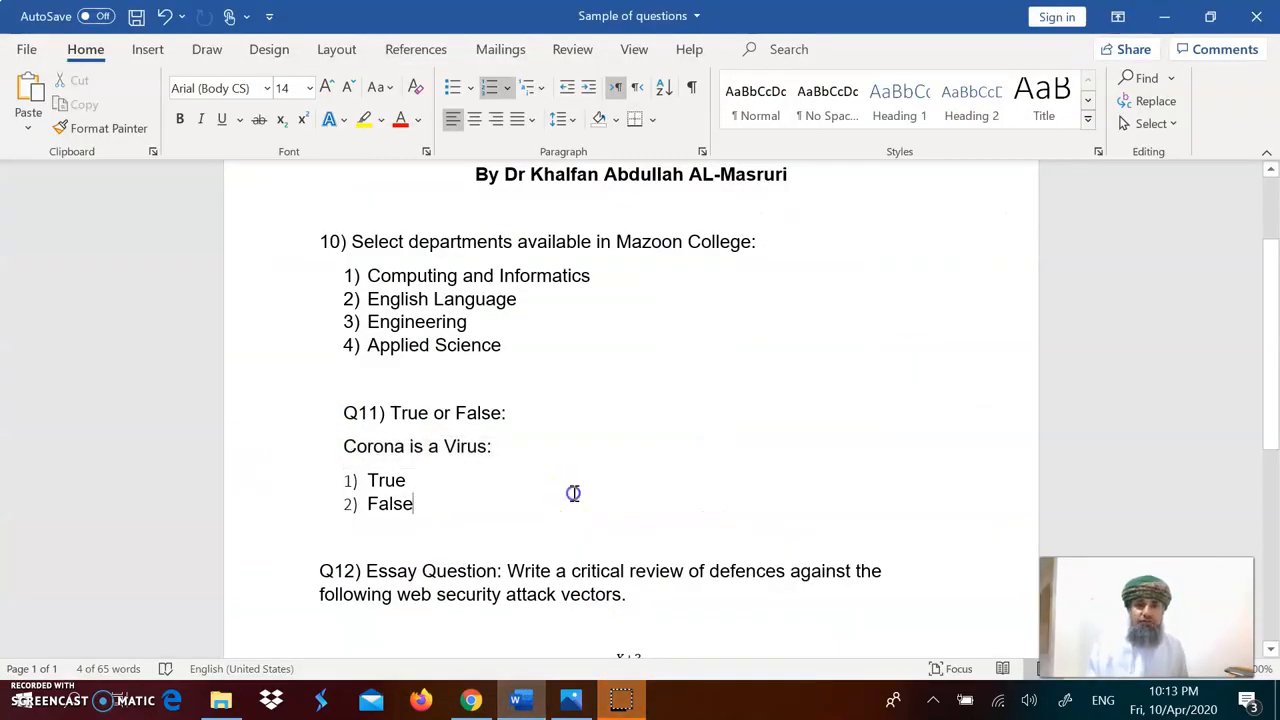
{"action": "scroll", "coordinate": [573, 494], "scroll_direction": "down", "scroll_amount": 2}
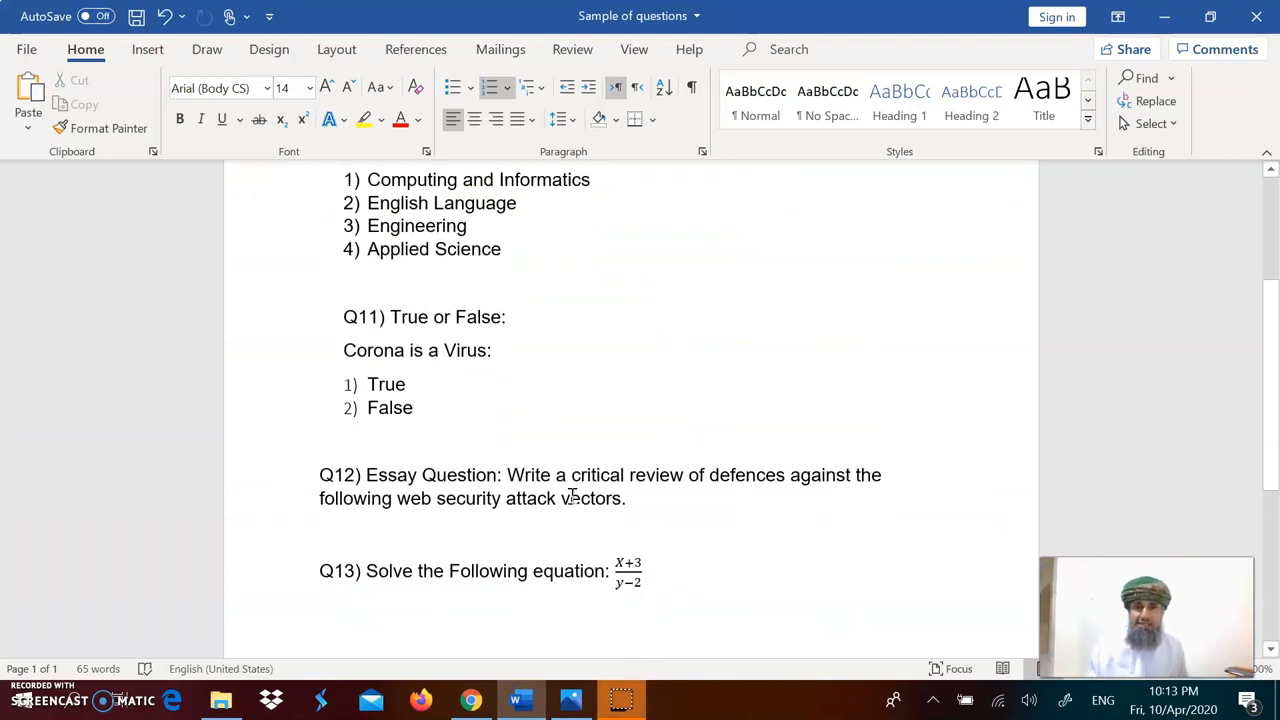
{"action": "scroll", "coordinate": [571, 497], "scroll_direction": "down", "scroll_amount": 2}
{"action": "left_click_drag", "start_coordinate": [627, 402], "coordinate": [509, 377]}
{"action": "right_click", "coordinate": [511, 379]}
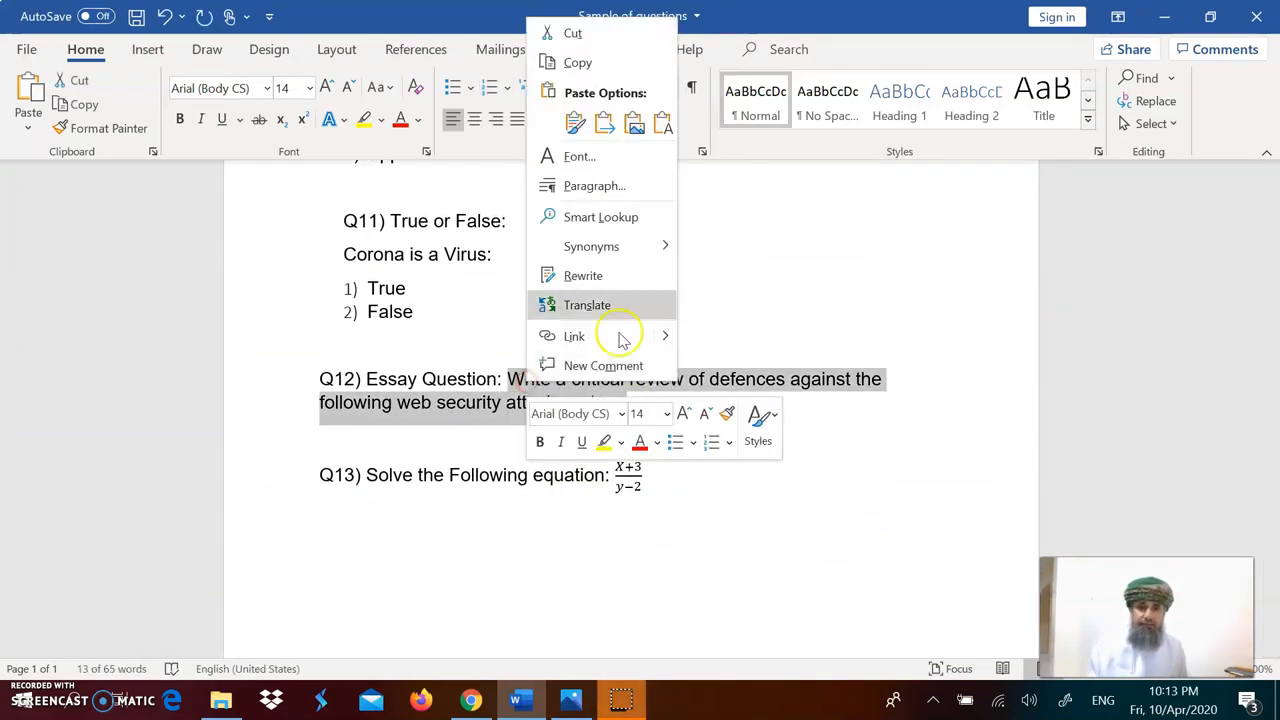
{"action": "left_click", "coordinate": [580, 64]}
Step: Start creating a new Essay question in the question bank
{"action": "left_click", "coordinate": [474, 698]}
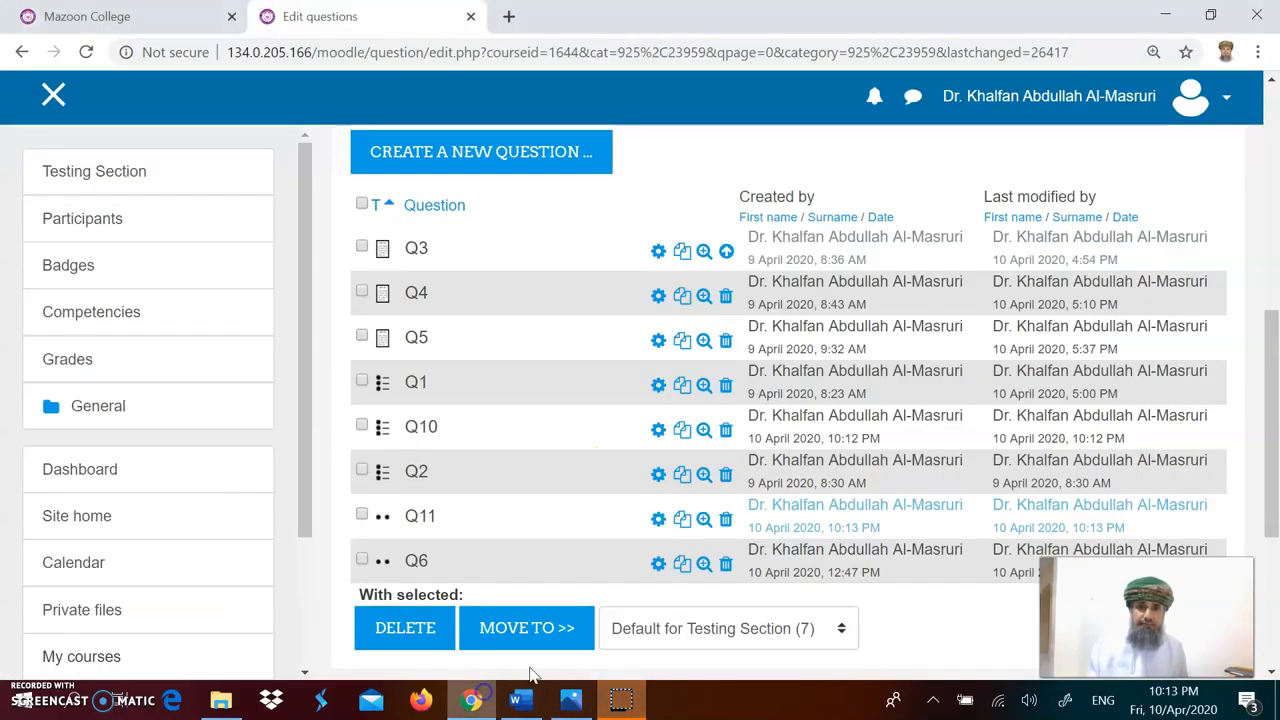
{"action": "left_click", "coordinate": [508, 157]}
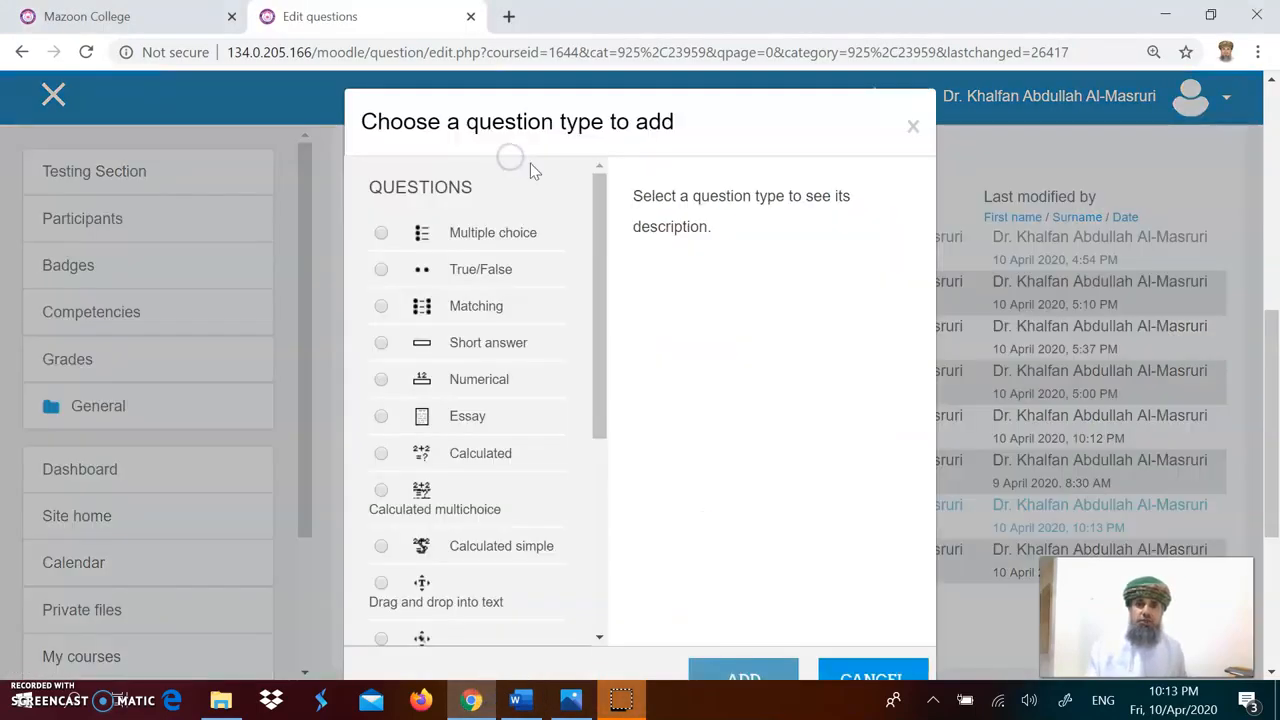
{"action": "left_click", "coordinate": [384, 418]}
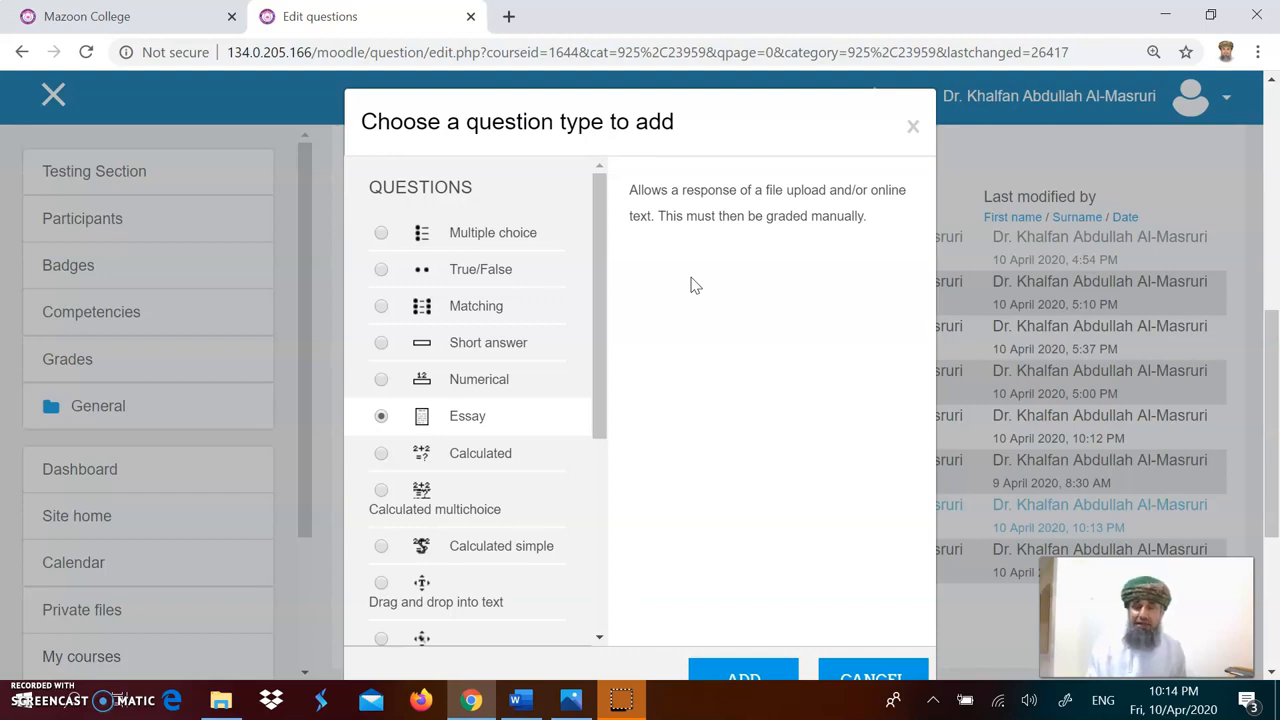
{"action": "scroll", "coordinate": [695, 285], "scroll_direction": "down", "scroll_amount": 1}
{"action": "left_click", "coordinate": [747, 580]}
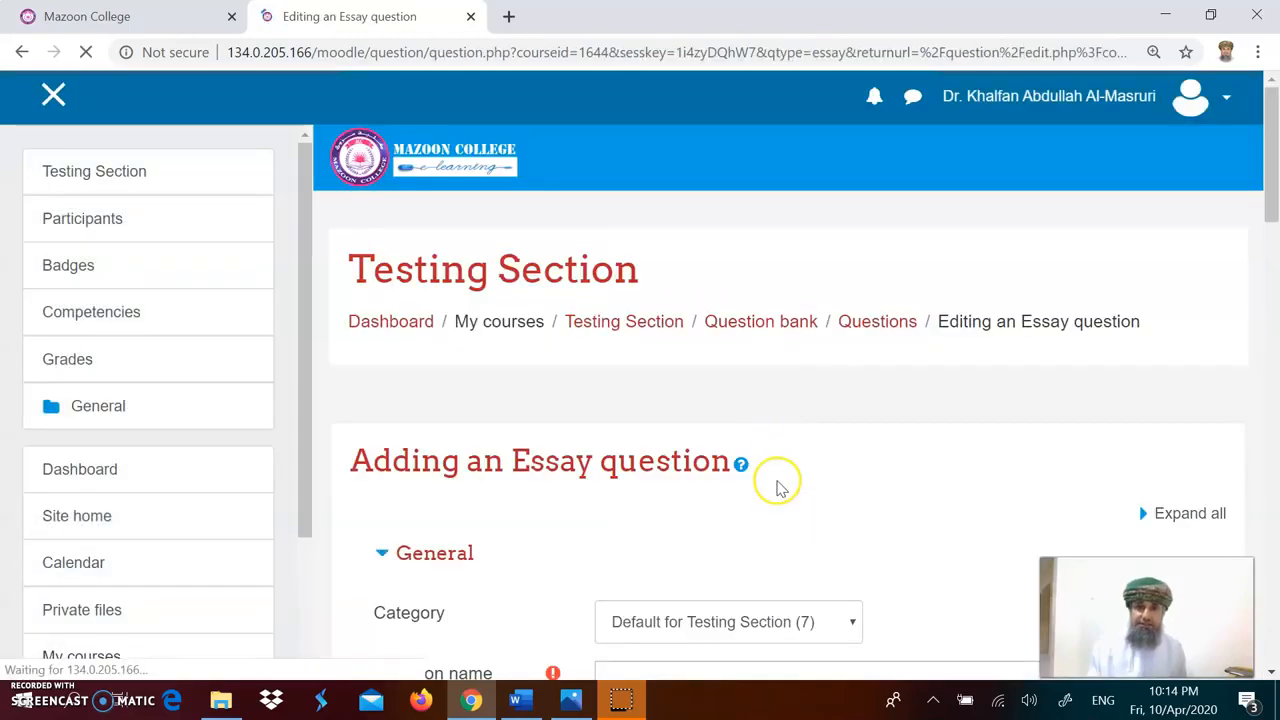
Step: Name the question Q12 and paste the copied essay text as its question text
{"action": "scroll", "coordinate": [777, 486], "scroll_direction": "down", "scroll_amount": 3}
{"action": "left_click", "coordinate": [517, 700]}
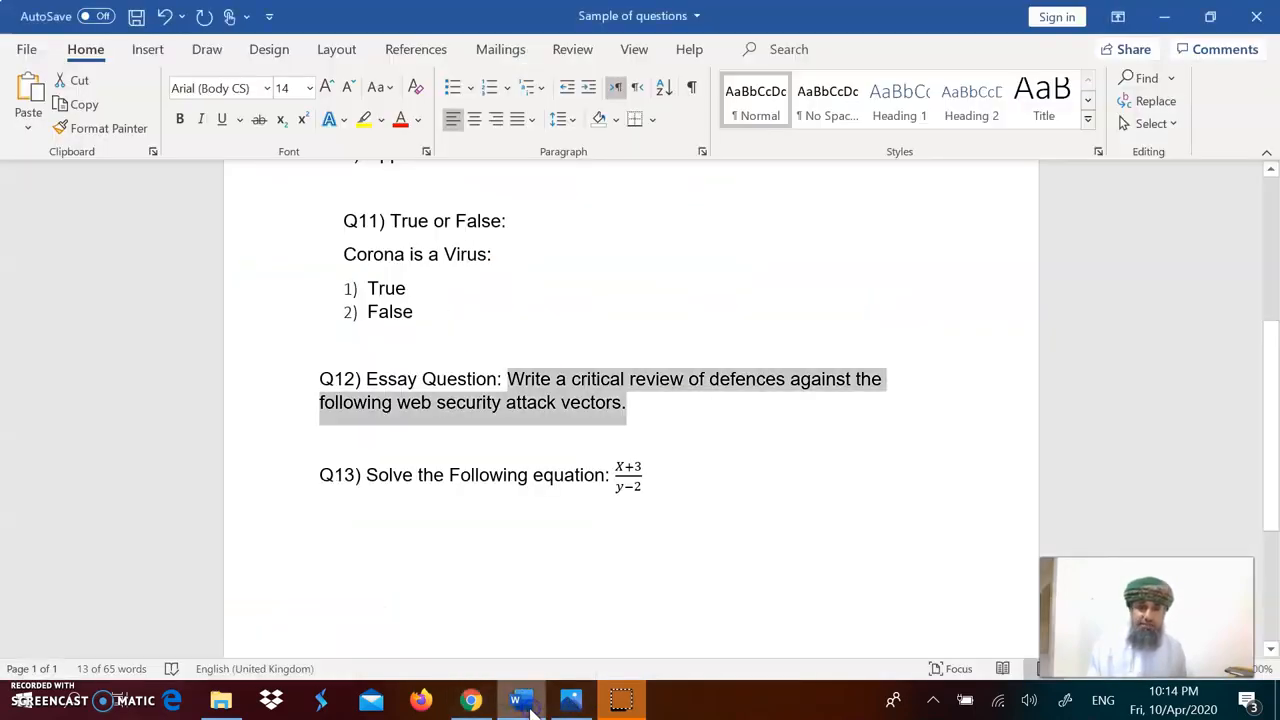
{"action": "left_click", "coordinate": [729, 383]}
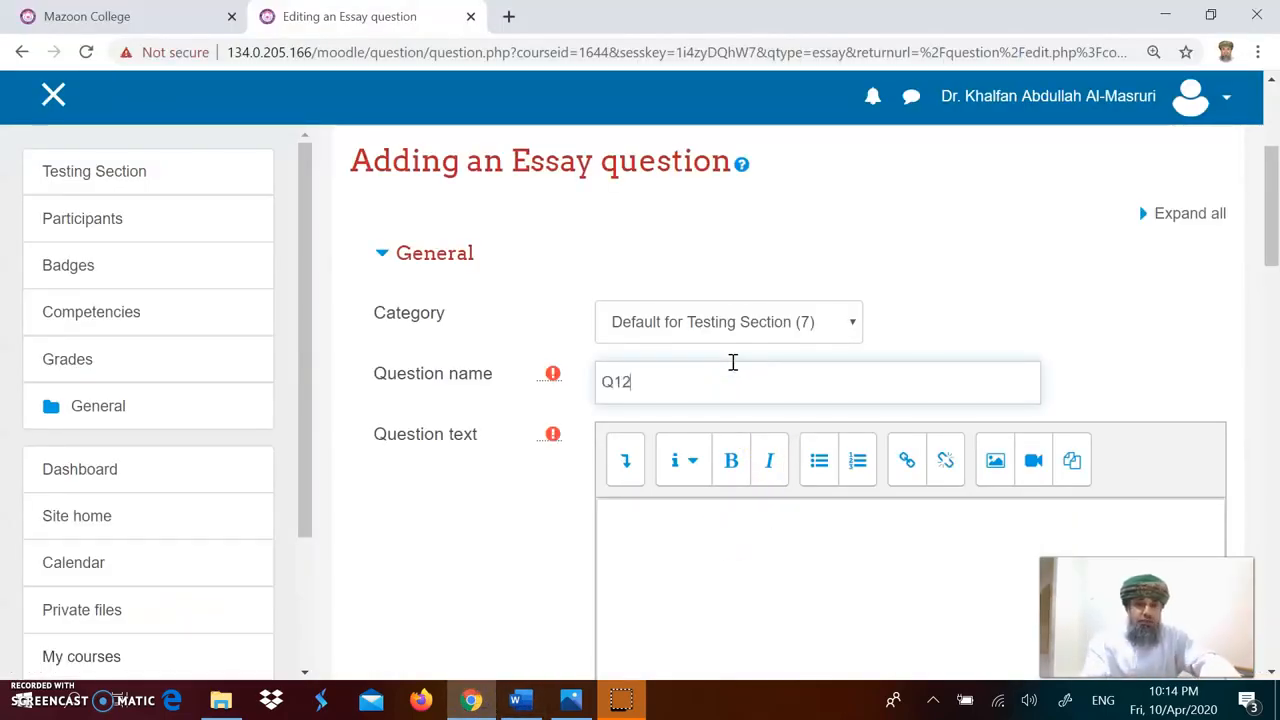
{"action": "left_click", "coordinate": [723, 380]}
{"action": "left_click", "coordinate": [726, 557]}
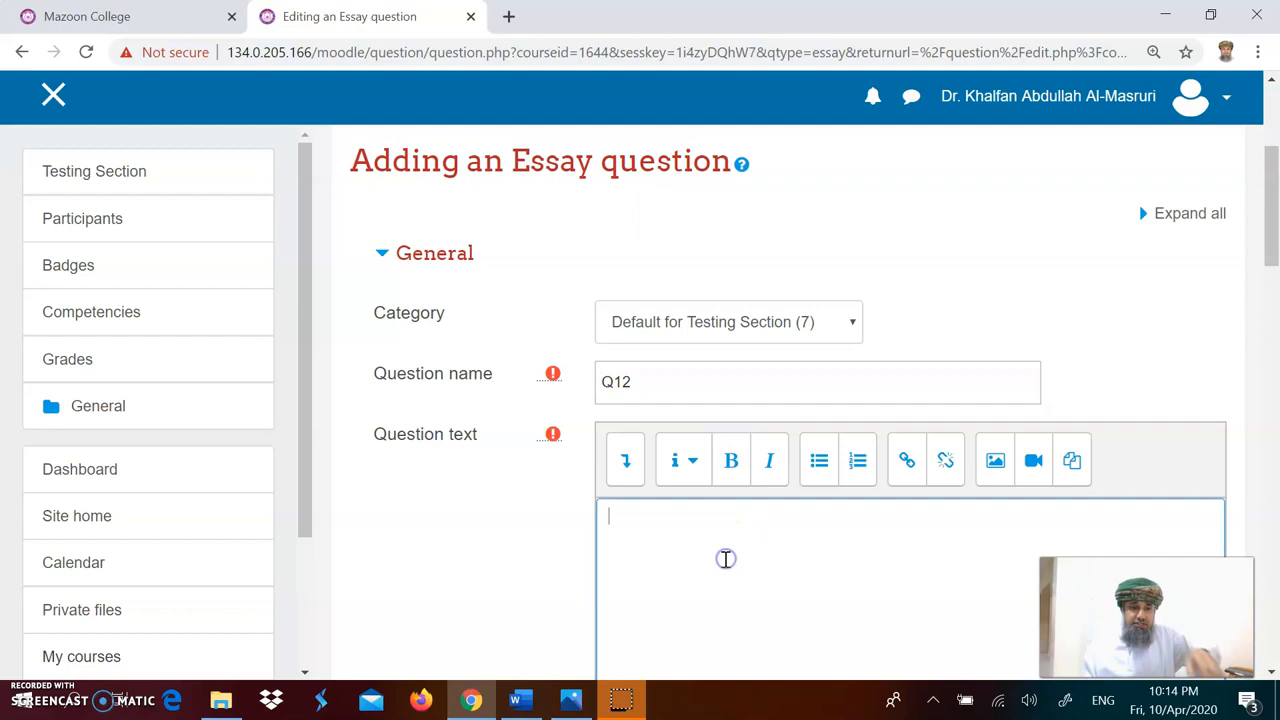
{"action": "key", "text": "ctrl+v"}
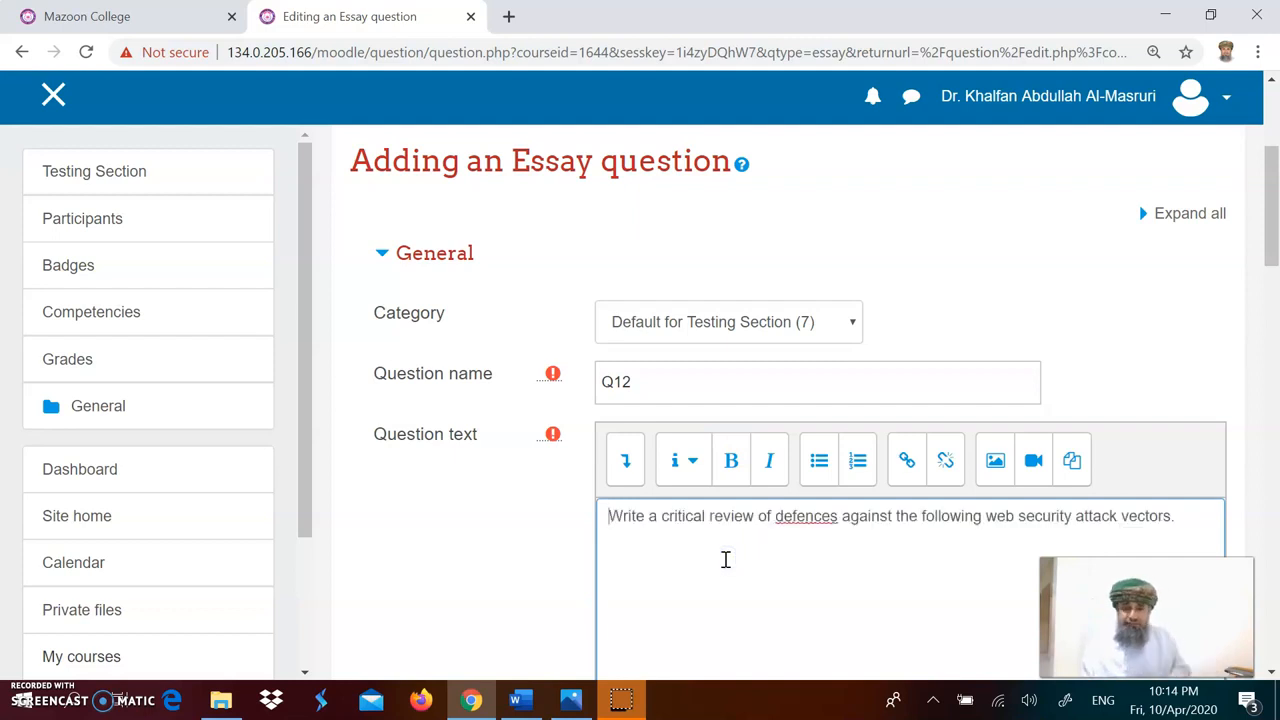
Step: Set the question's default mark to 4
{"action": "scroll", "coordinate": [740, 577], "scroll_direction": "down", "scroll_amount": 3}
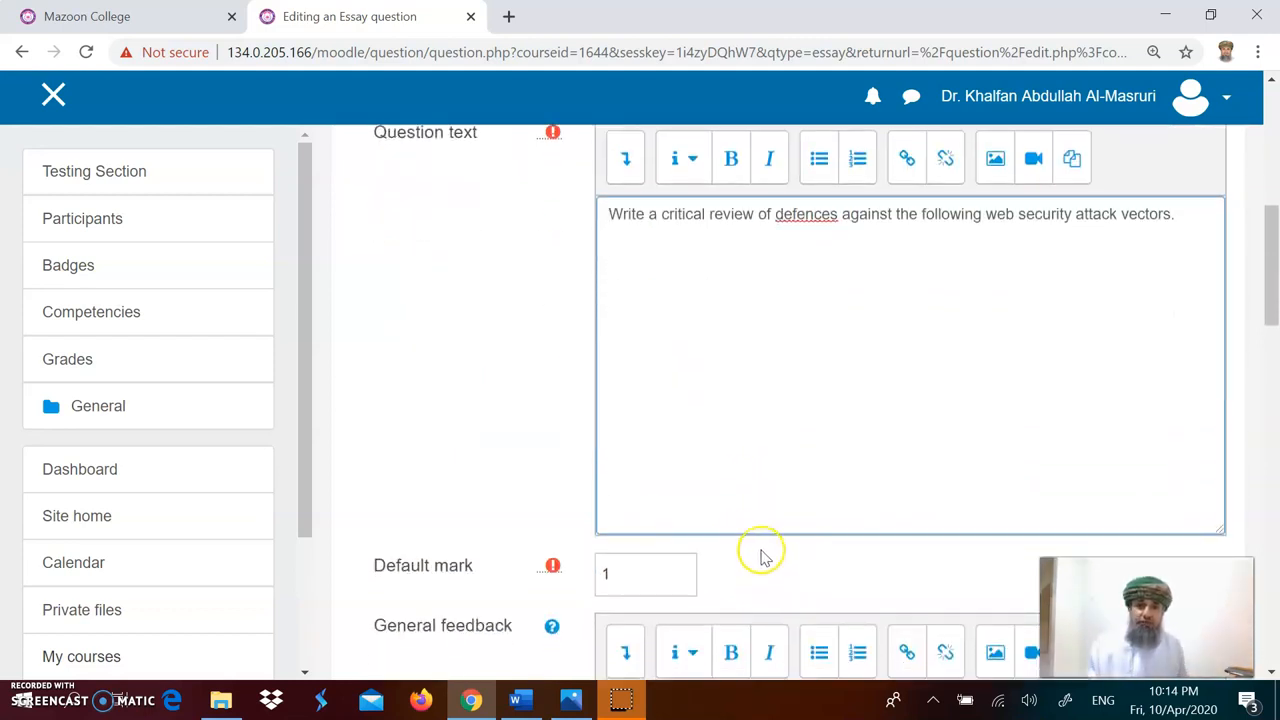
{"action": "scroll", "coordinate": [720, 530], "scroll_direction": "down", "scroll_amount": 1}
{"action": "left_click", "coordinate": [626, 474]}
{"action": "double_click", "coordinate": [605, 474]}
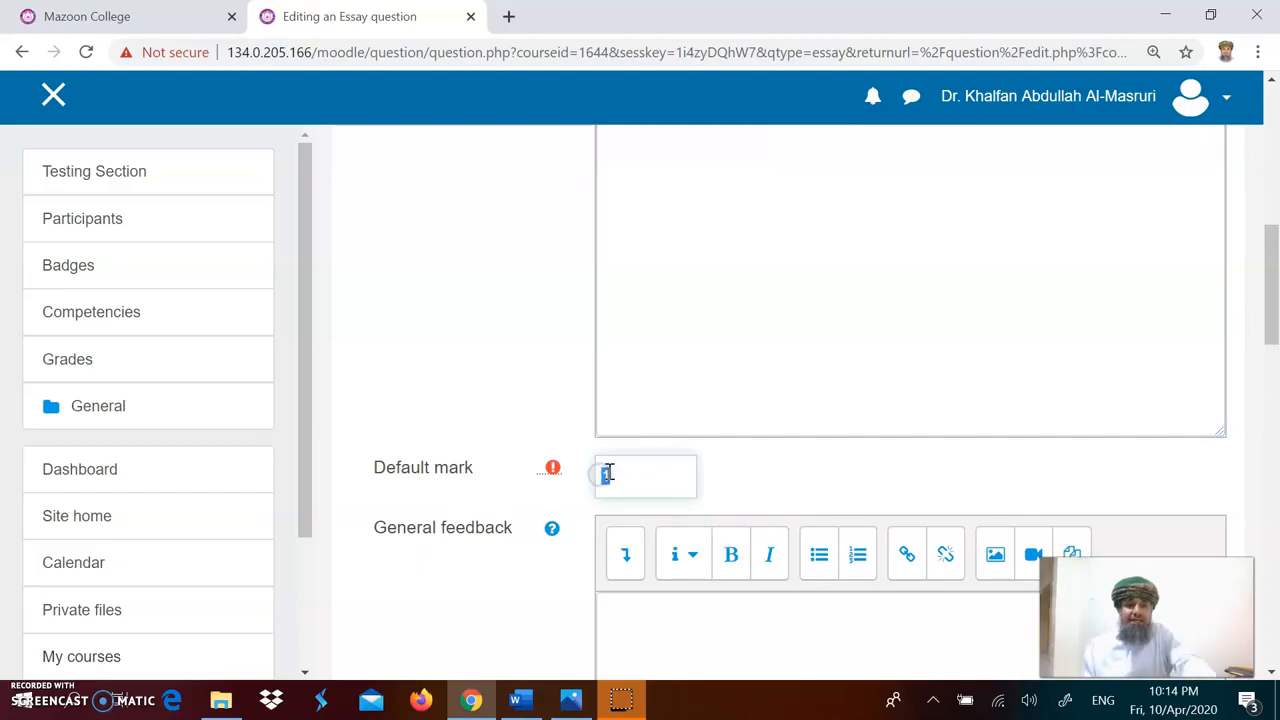
Step: Set the response format to No online text
{"action": "scroll", "coordinate": [810, 455], "scroll_direction": "down", "scroll_amount": 4}
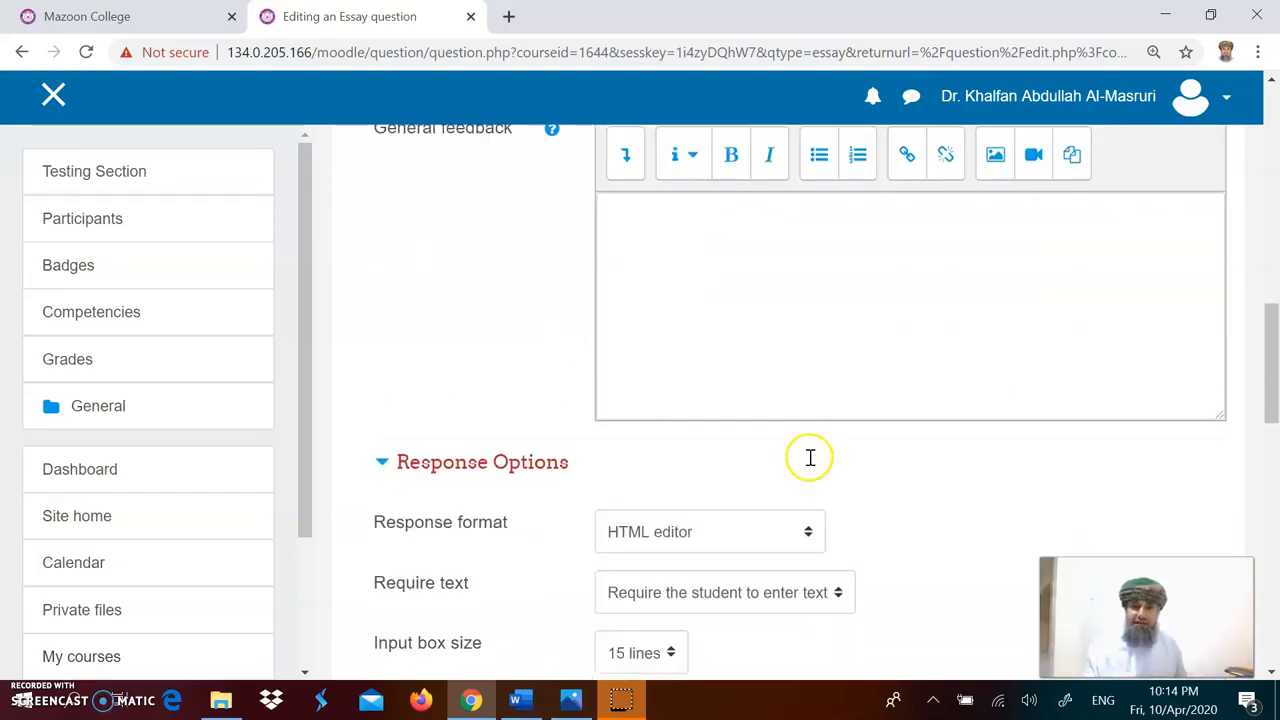
{"action": "scroll", "coordinate": [810, 452], "scroll_direction": "down", "scroll_amount": 1}
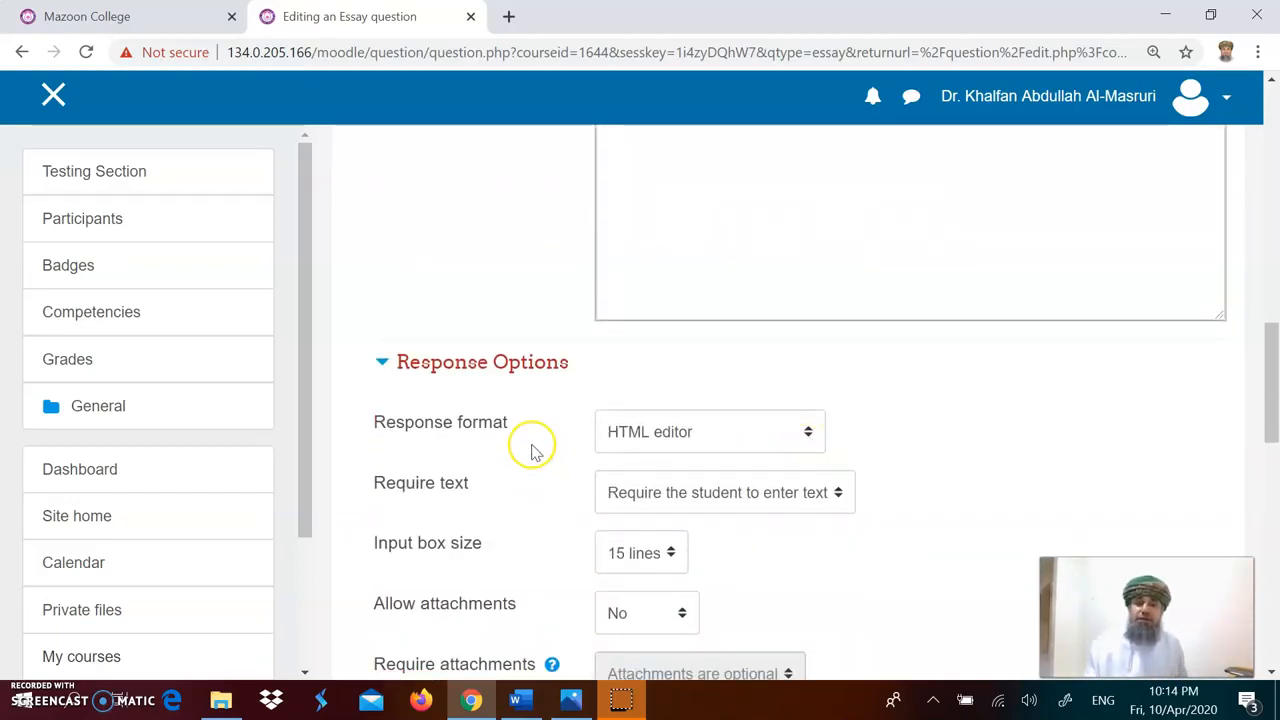
{"action": "scroll", "coordinate": [893, 430], "scroll_direction": "down", "scroll_amount": 1}
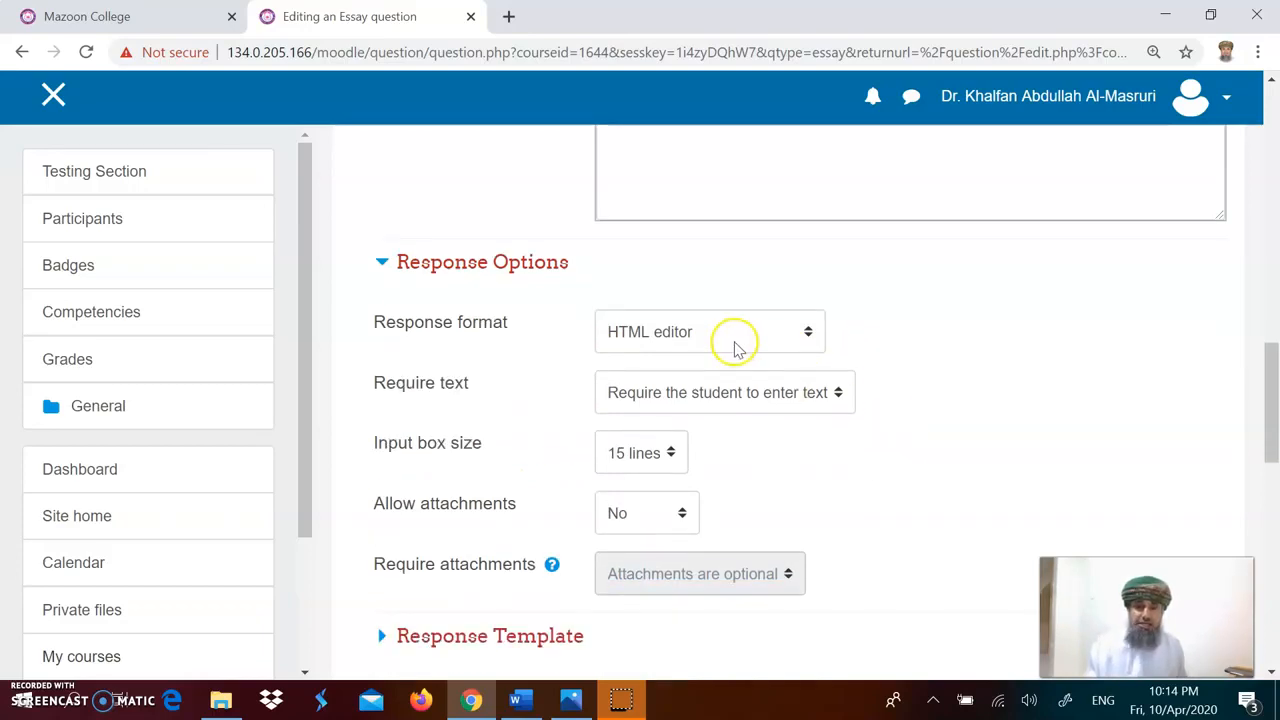
{"action": "left_click", "coordinate": [808, 334]}
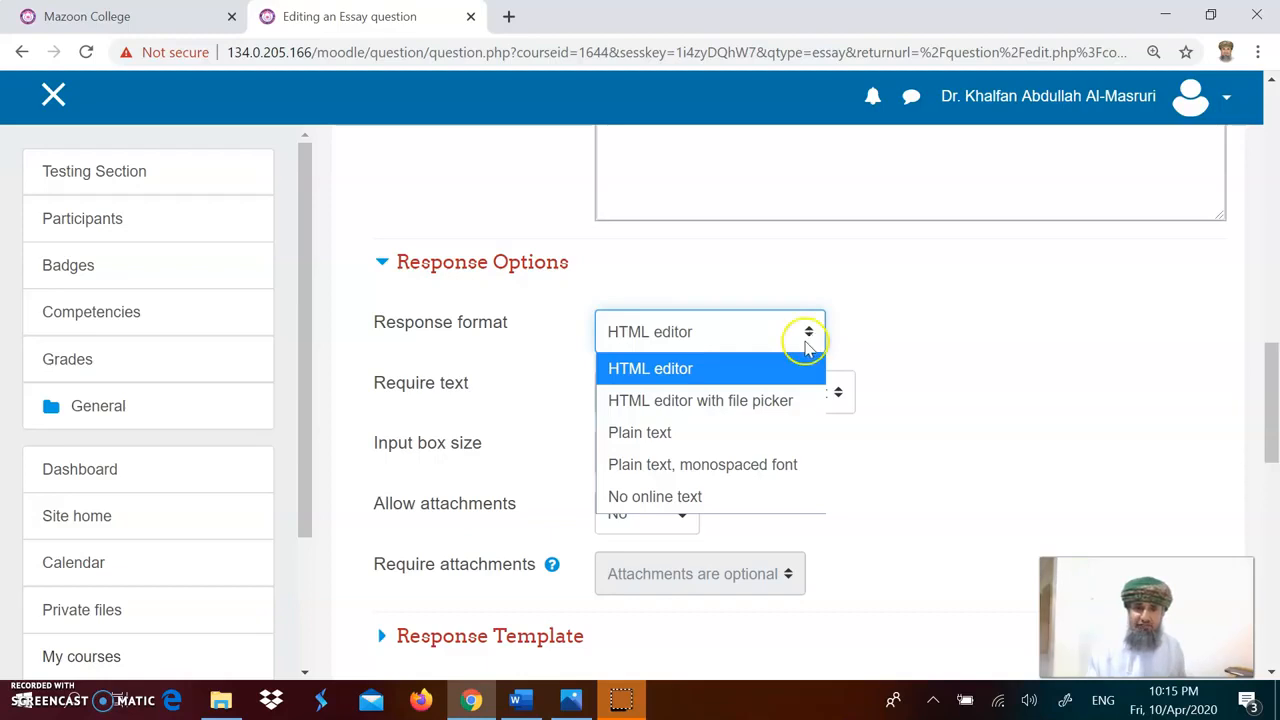
{"action": "left_click", "coordinate": [711, 500]}
Step: Set Allow attachments to 1
{"action": "scroll", "coordinate": [858, 494], "scroll_direction": "down", "scroll_amount": 2}
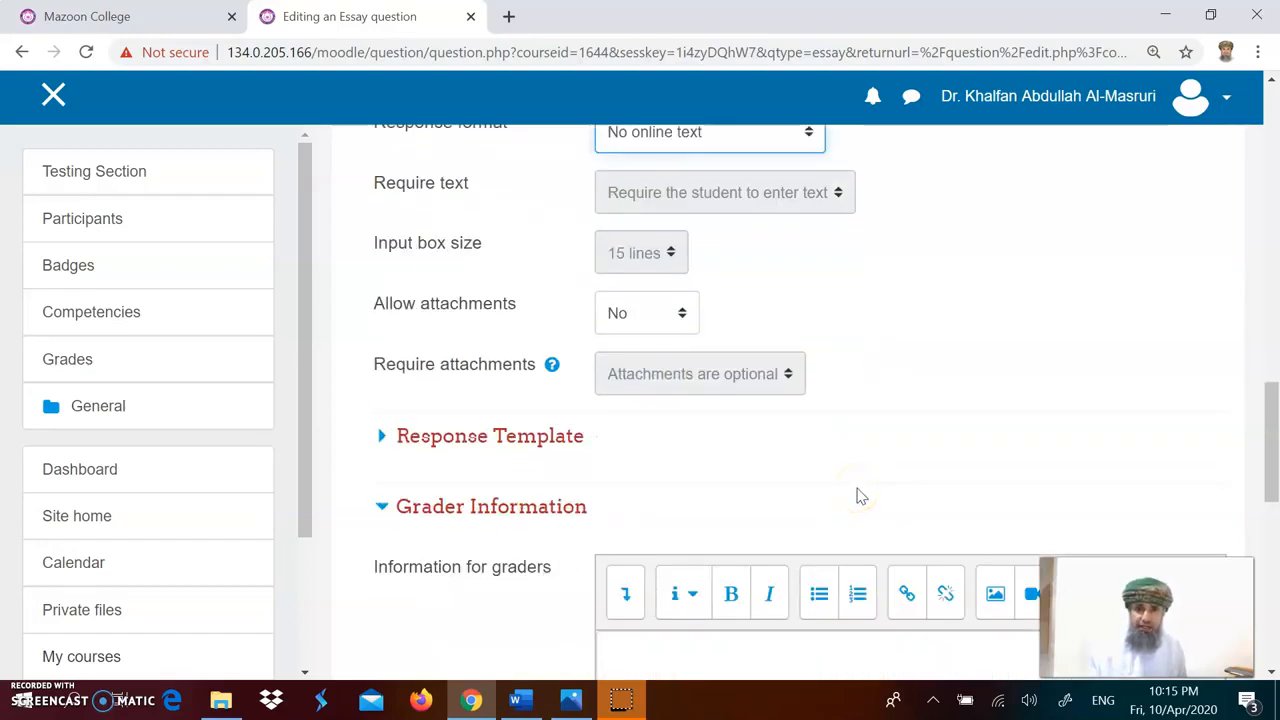
{"action": "scroll", "coordinate": [858, 494], "scroll_direction": "up", "scroll_amount": 1}
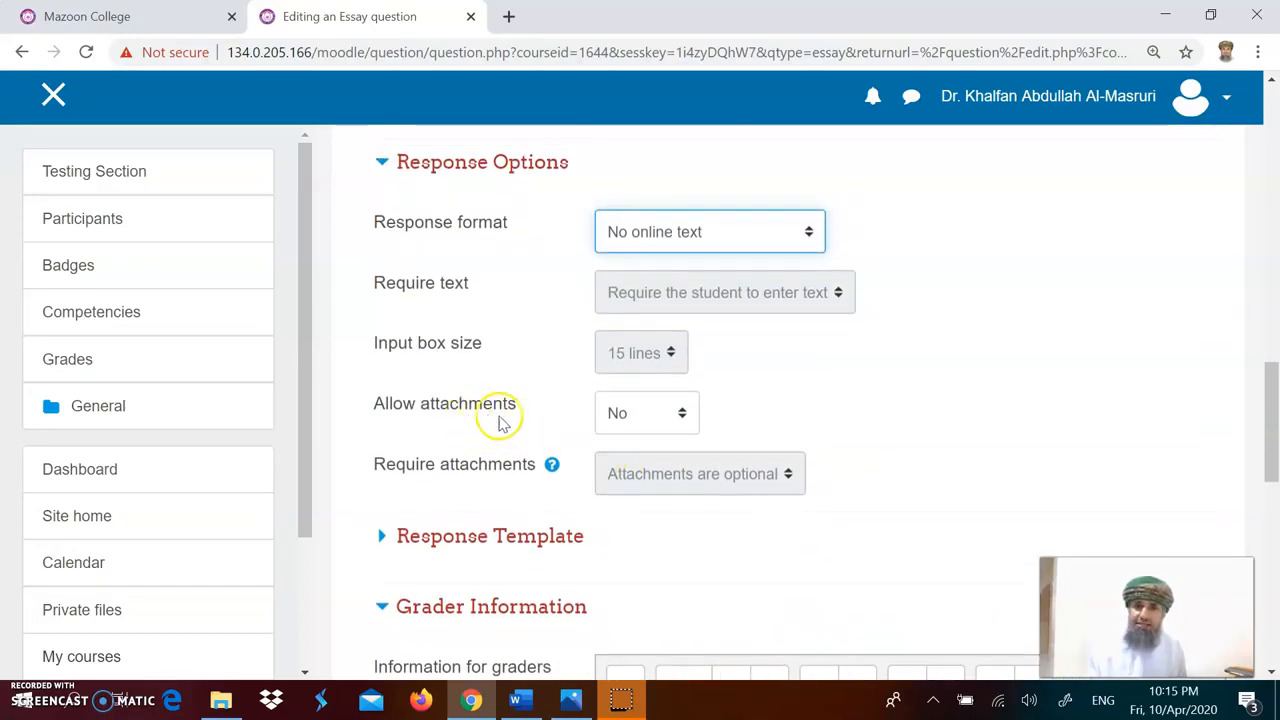
{"action": "left_click", "coordinate": [681, 416]}
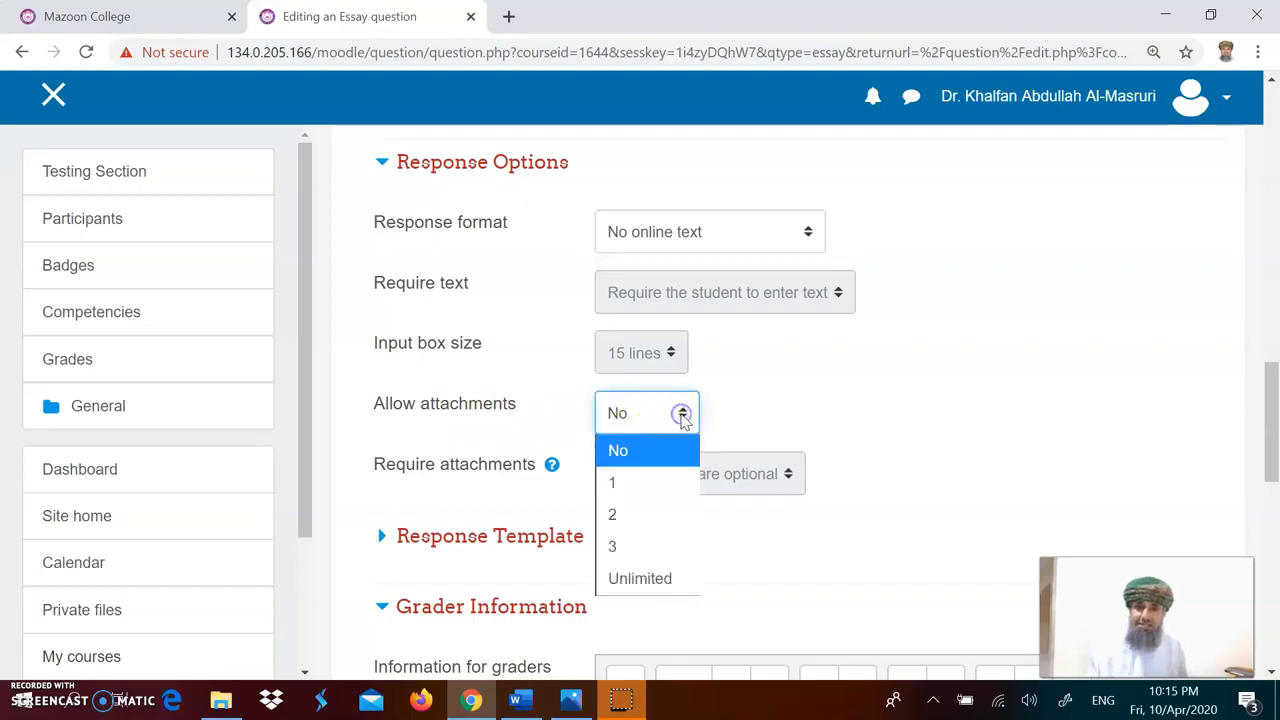
{"action": "left_click", "coordinate": [650, 493]}
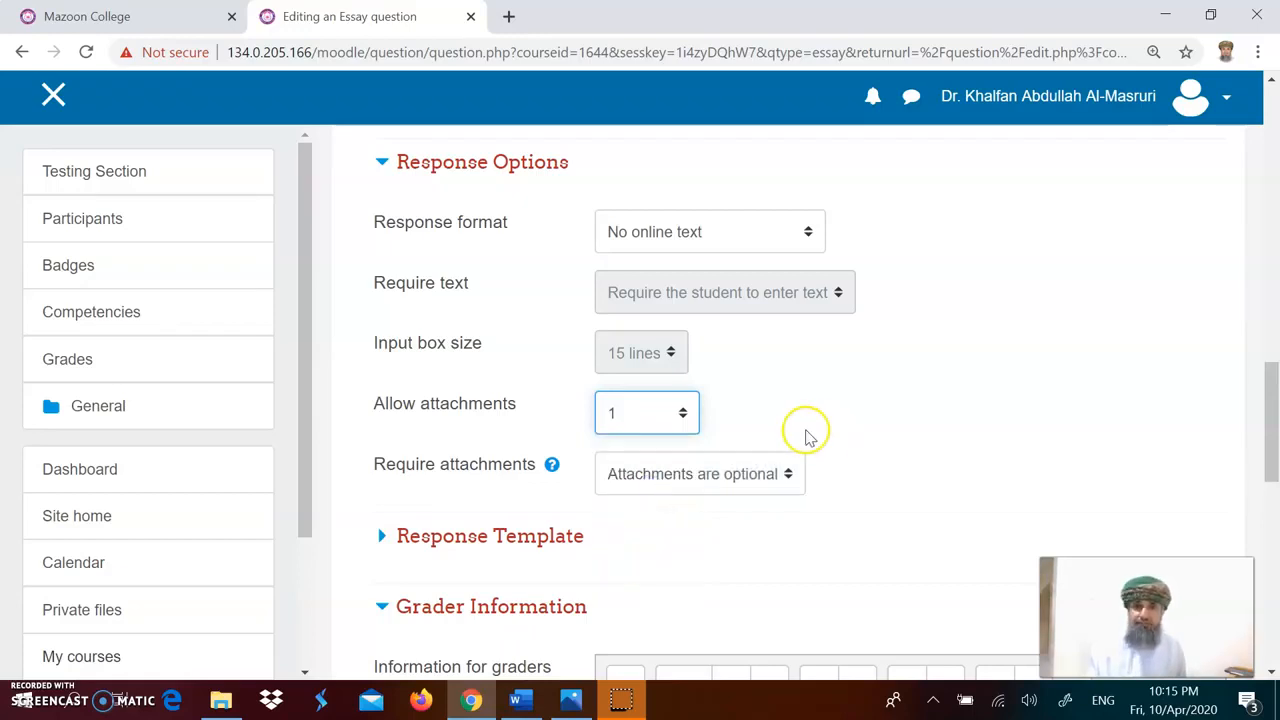
Step: Try to save the Q12 essay question
{"action": "scroll", "coordinate": [805, 433], "scroll_direction": "down", "scroll_amount": 2}
{"action": "scroll", "coordinate": [805, 433], "scroll_direction": "down", "scroll_amount": 5}
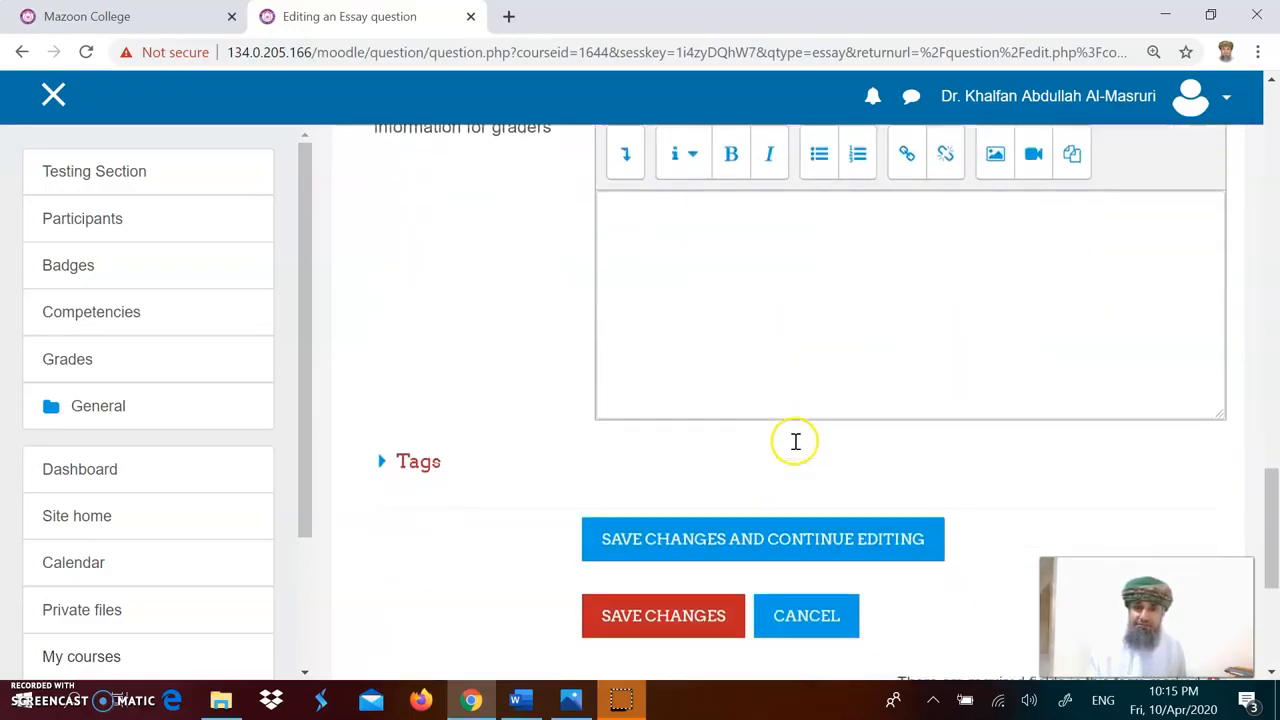
{"action": "left_click", "coordinate": [676, 458]}
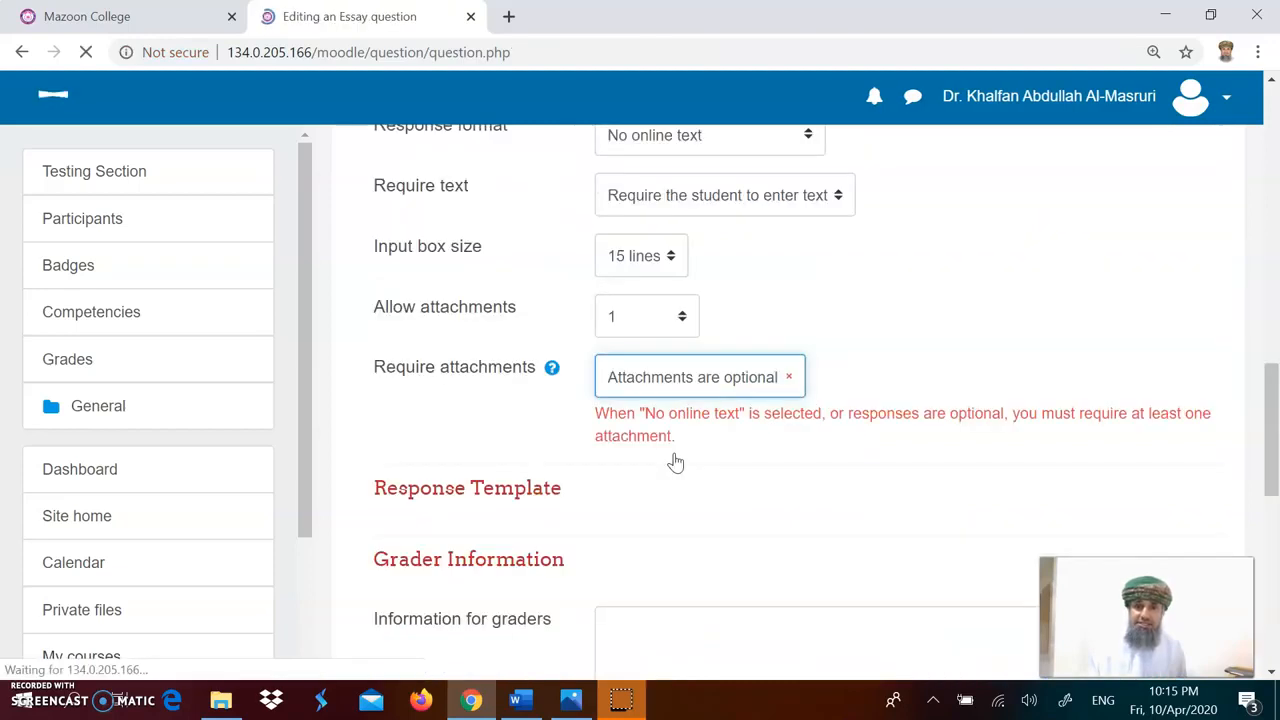
Step: Set Require attachments to 1 and save the Q12 essay question
{"action": "left_click", "coordinate": [738, 405]}
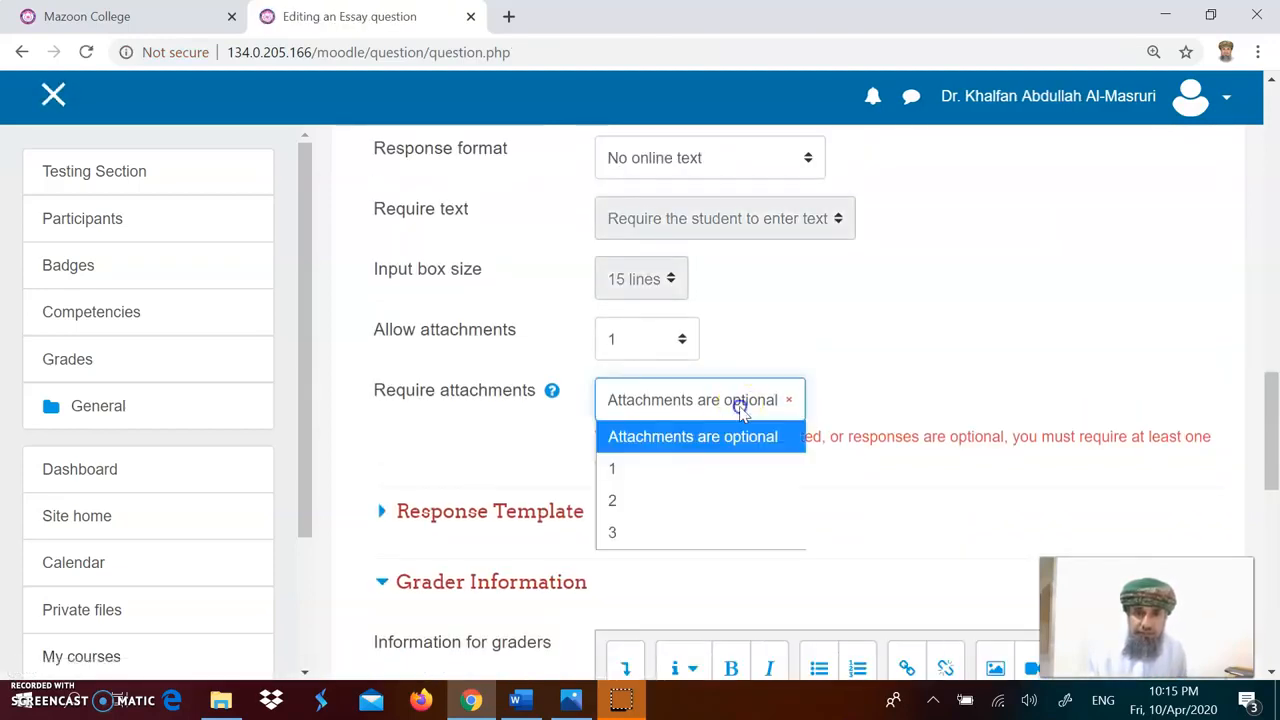
{"action": "left_click", "coordinate": [683, 470]}
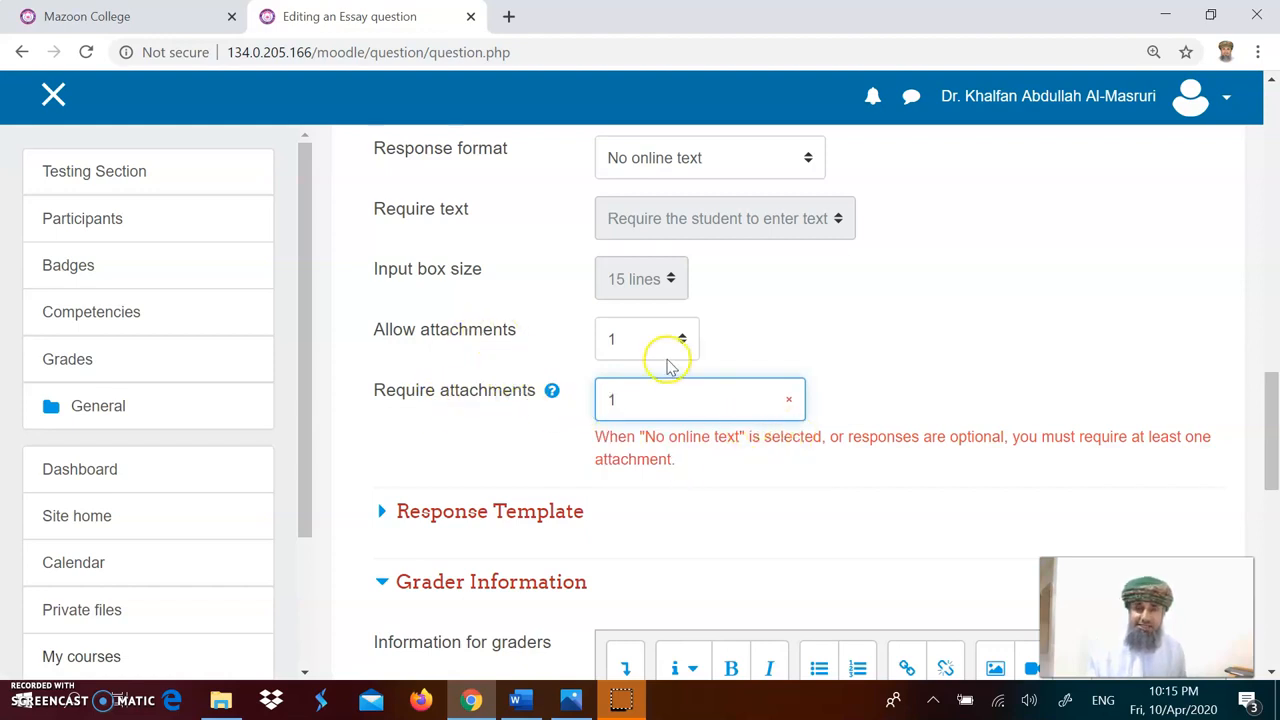
{"action": "scroll", "coordinate": [756, 478], "scroll_direction": "down", "scroll_amount": 3}
{"action": "scroll", "coordinate": [756, 478], "scroll_direction": "down", "scroll_amount": 3}
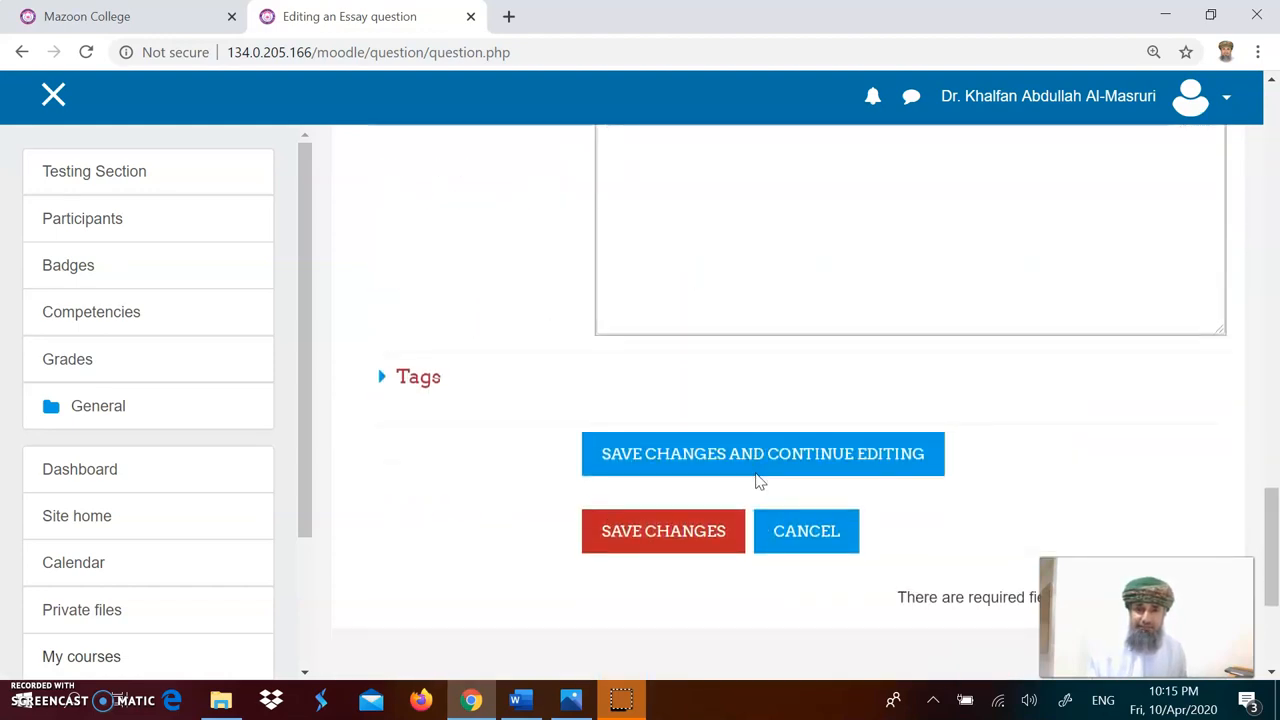
{"action": "left_click", "coordinate": [683, 533]}
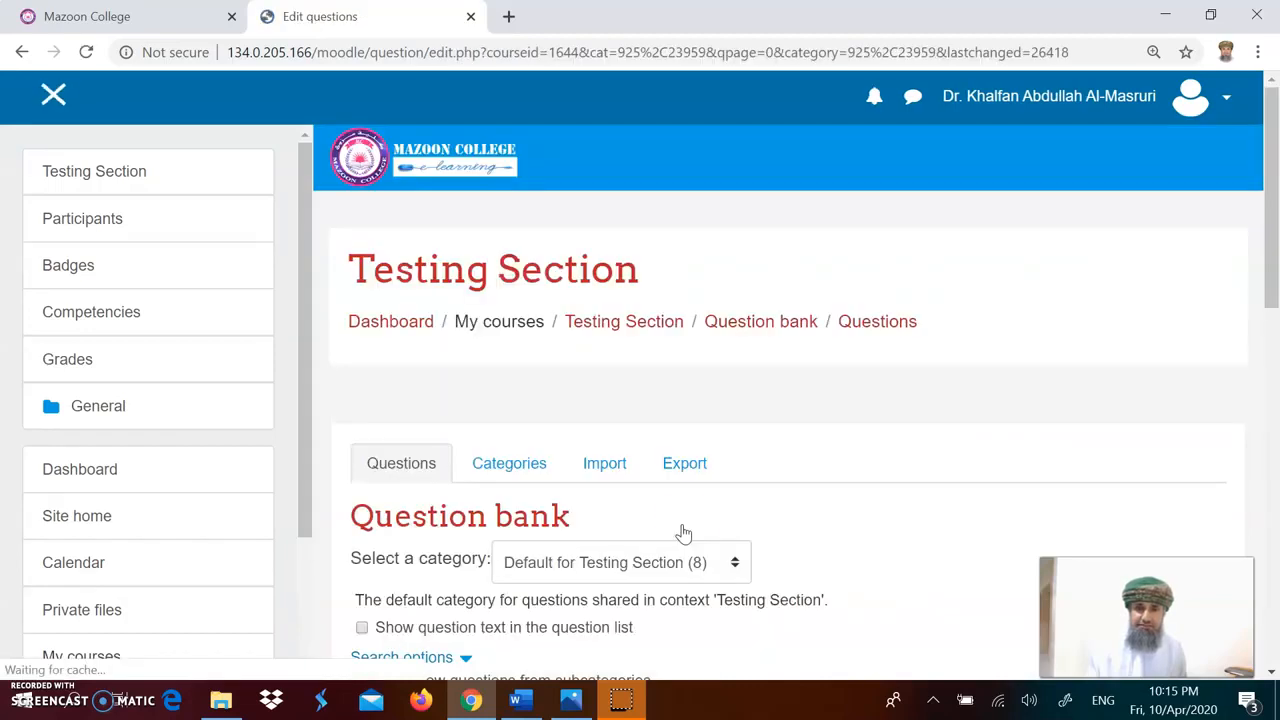
Step: Preview the Q12 essay question and its file upload area, then close the preview window
{"action": "scroll", "coordinate": [700, 493], "scroll_direction": "down", "scroll_amount": 3}
{"action": "scroll", "coordinate": [702, 496], "scroll_direction": "down", "scroll_amount": 4}
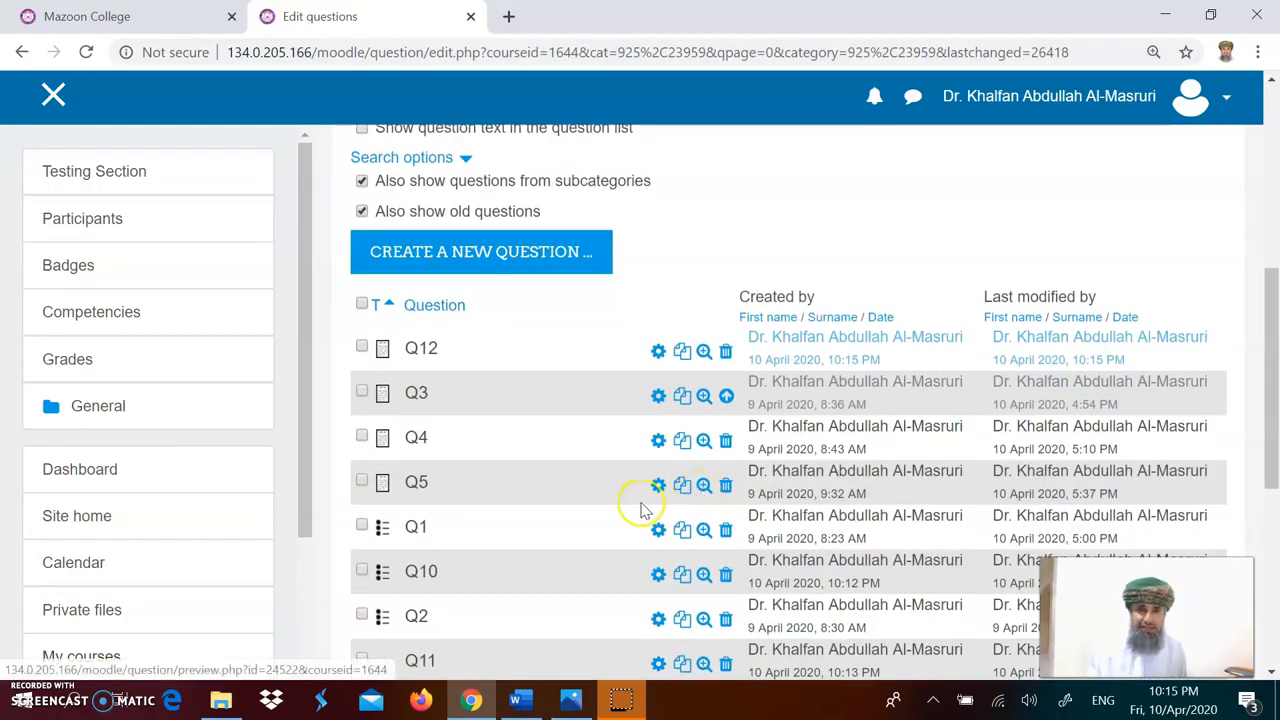
{"action": "scroll", "coordinate": [631, 511], "scroll_direction": "up", "scroll_amount": 1}
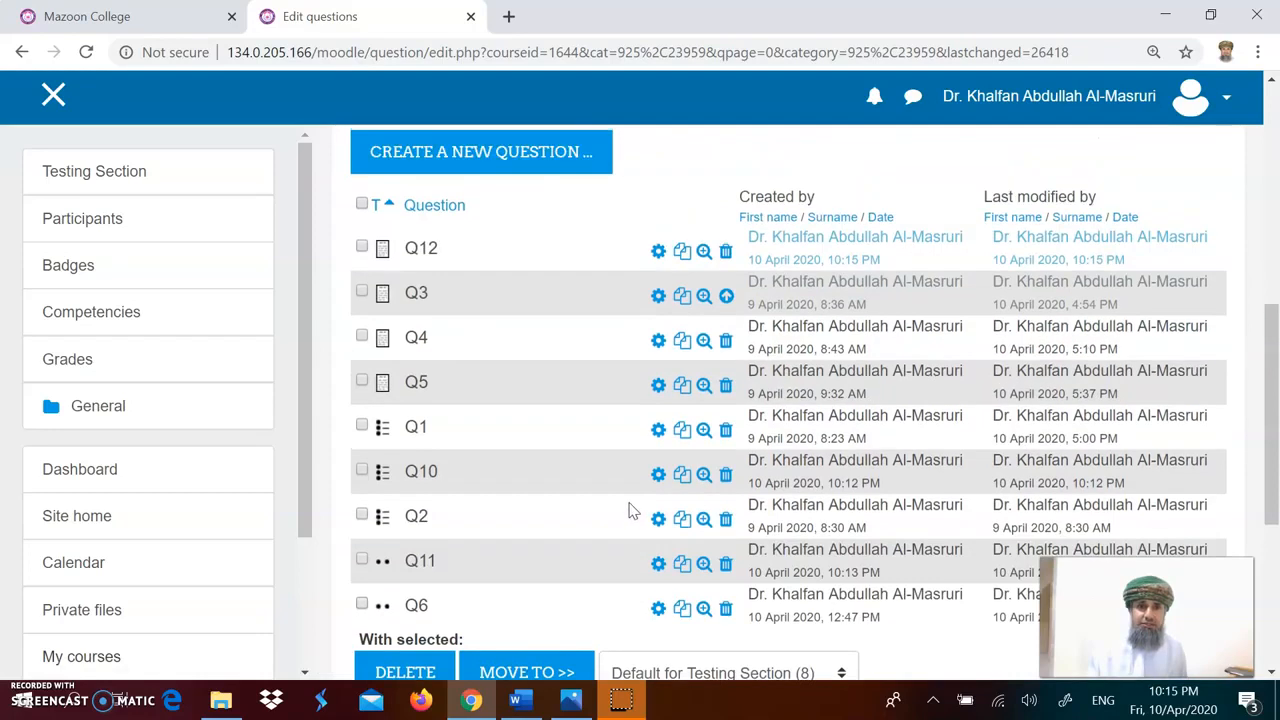
{"action": "left_click", "coordinate": [704, 251]}
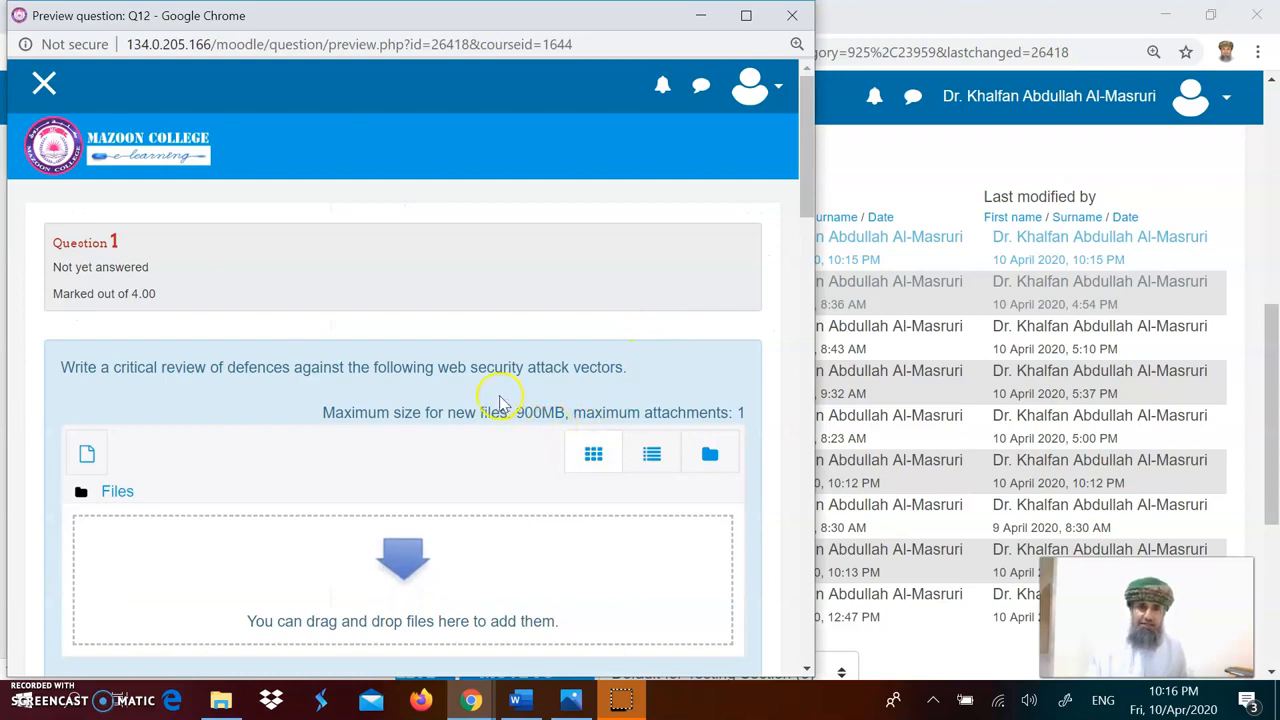
{"action": "scroll", "coordinate": [500, 400], "scroll_direction": "down", "scroll_amount": 2}
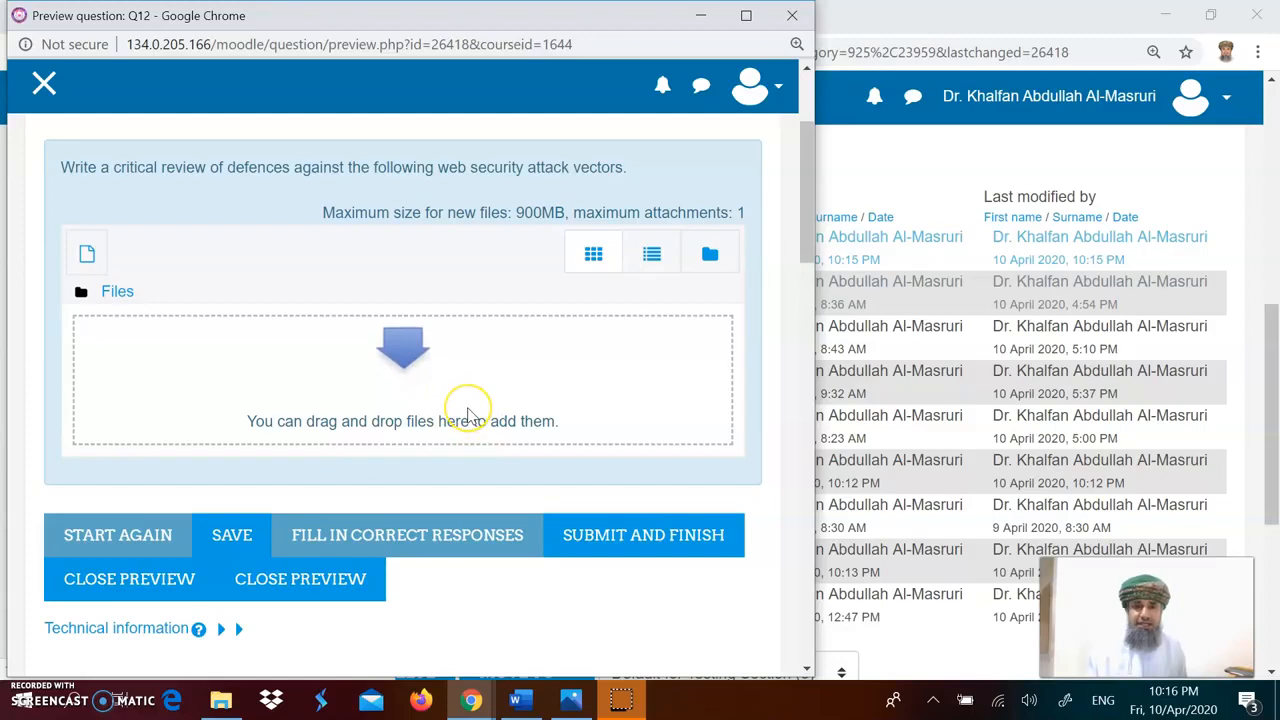
{"action": "scroll", "coordinate": [467, 416], "scroll_direction": "up", "scroll_amount": 1}
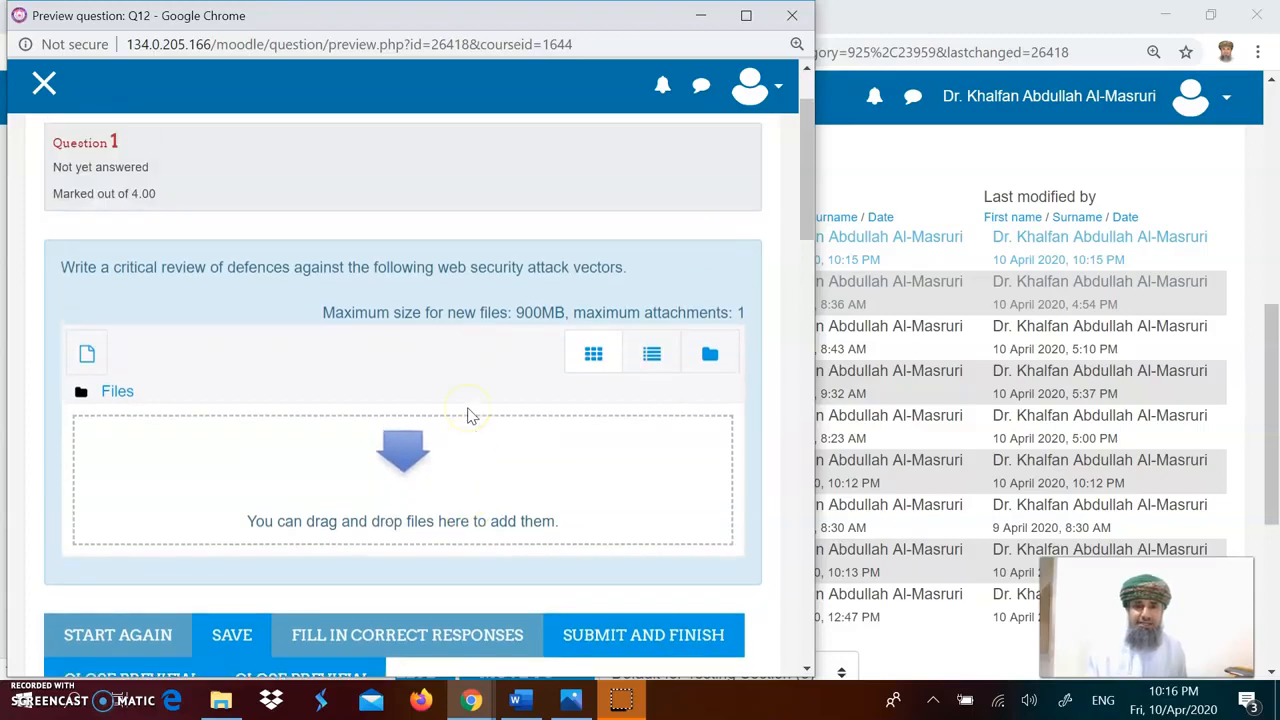
{"action": "left_click", "coordinate": [413, 483]}
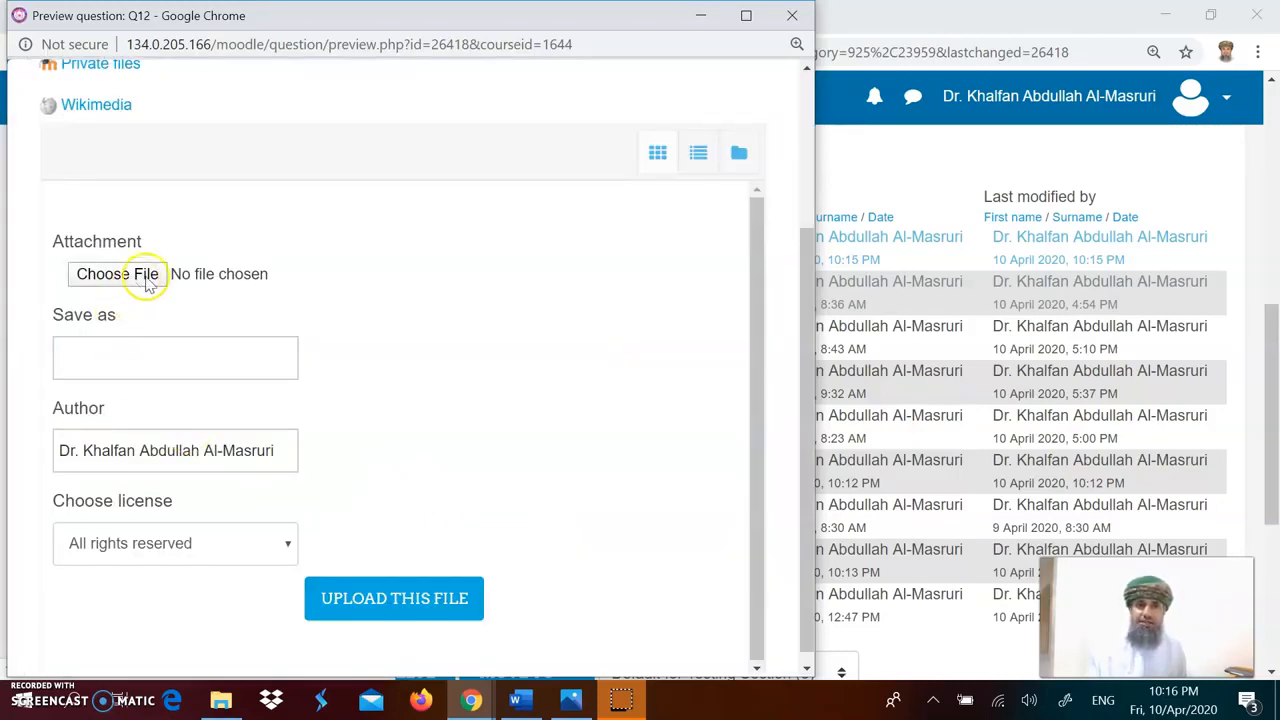
{"action": "left_click", "coordinate": [791, 16]}
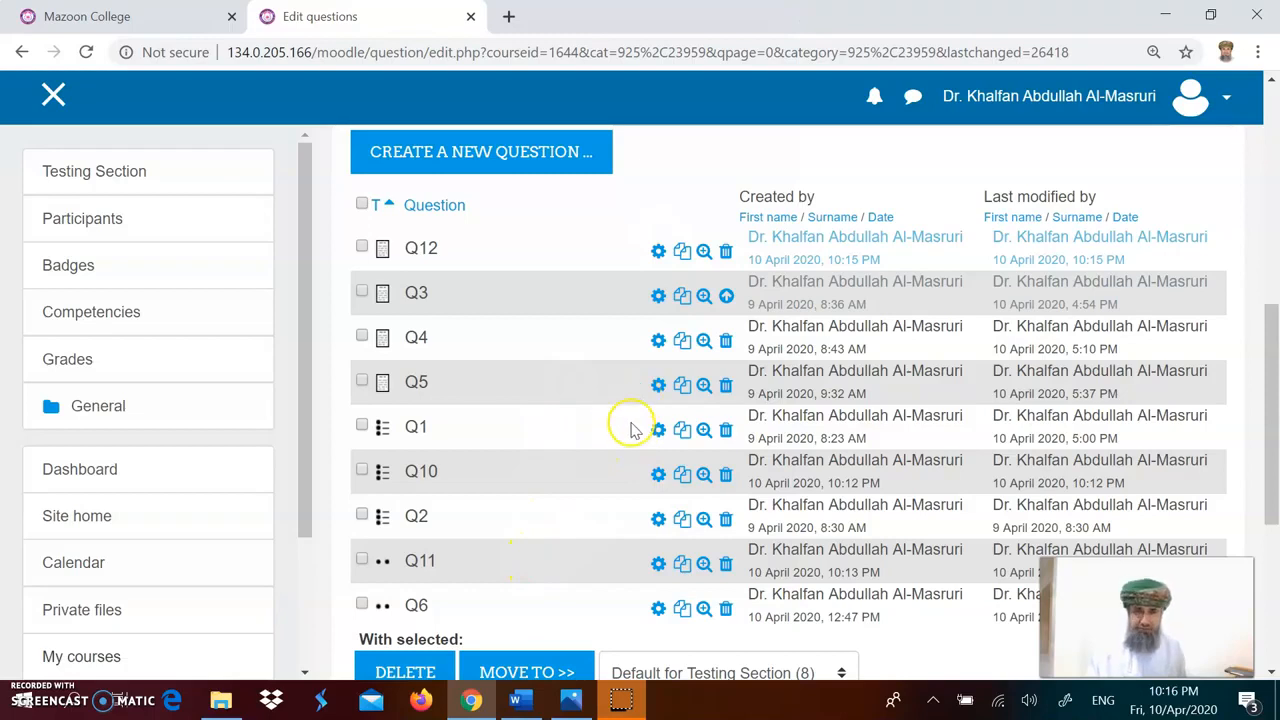
Step: Open Q12 for editing and set its response format to Plain text
{"action": "left_click", "coordinate": [657, 256]}
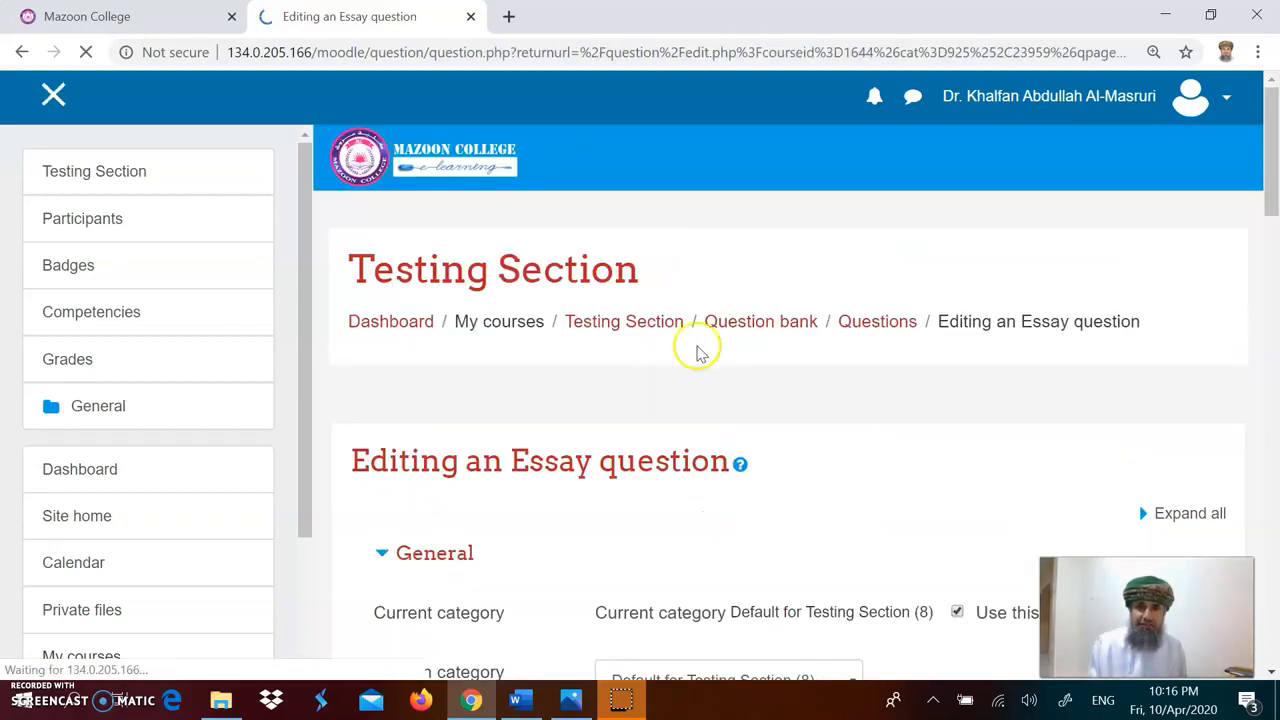
{"action": "scroll", "coordinate": [705, 410], "scroll_direction": "down", "scroll_amount": 4}
{"action": "scroll", "coordinate": [708, 415], "scroll_direction": "down", "scroll_amount": 8}
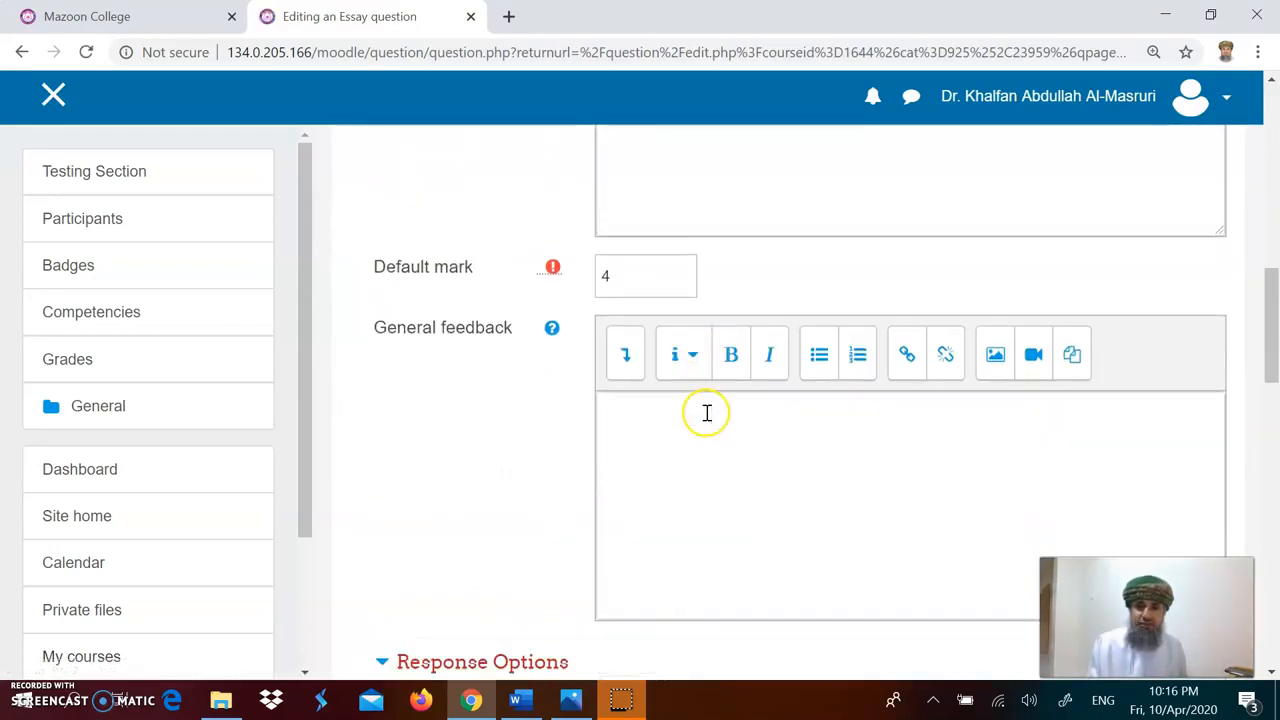
{"action": "scroll", "coordinate": [706, 407], "scroll_direction": "down", "scroll_amount": 2}
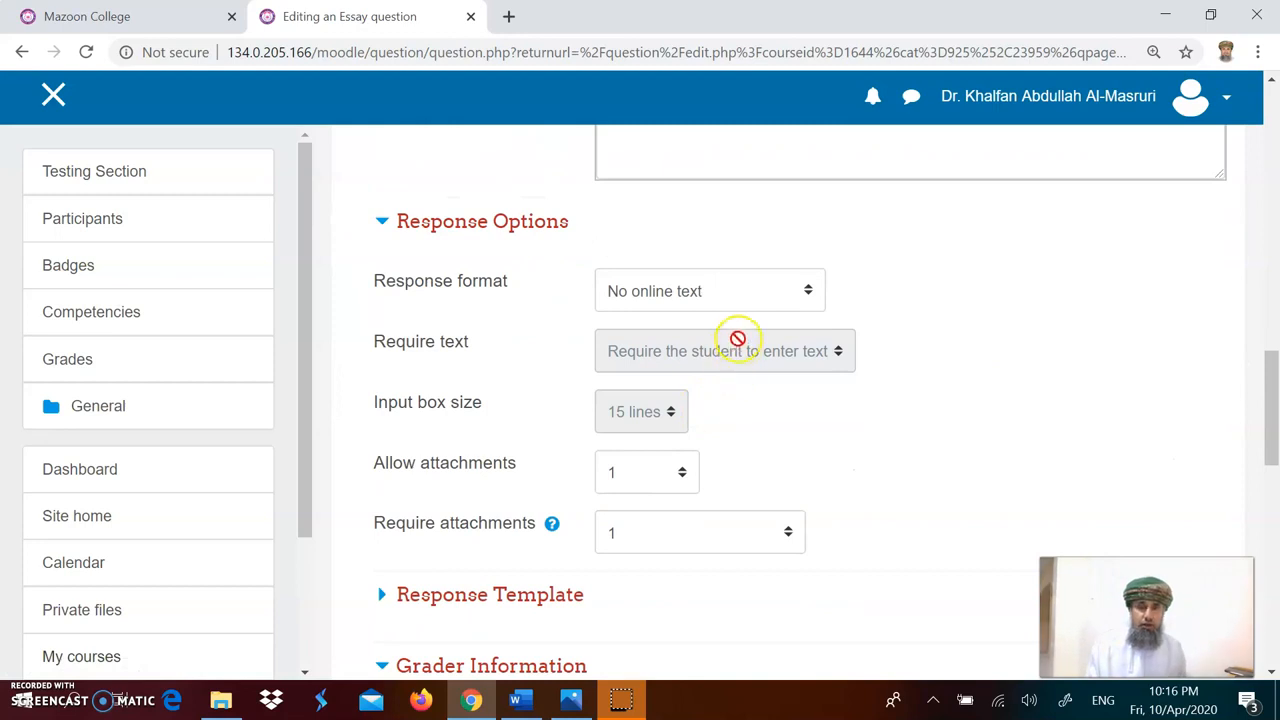
{"action": "left_click", "coordinate": [765, 297]}
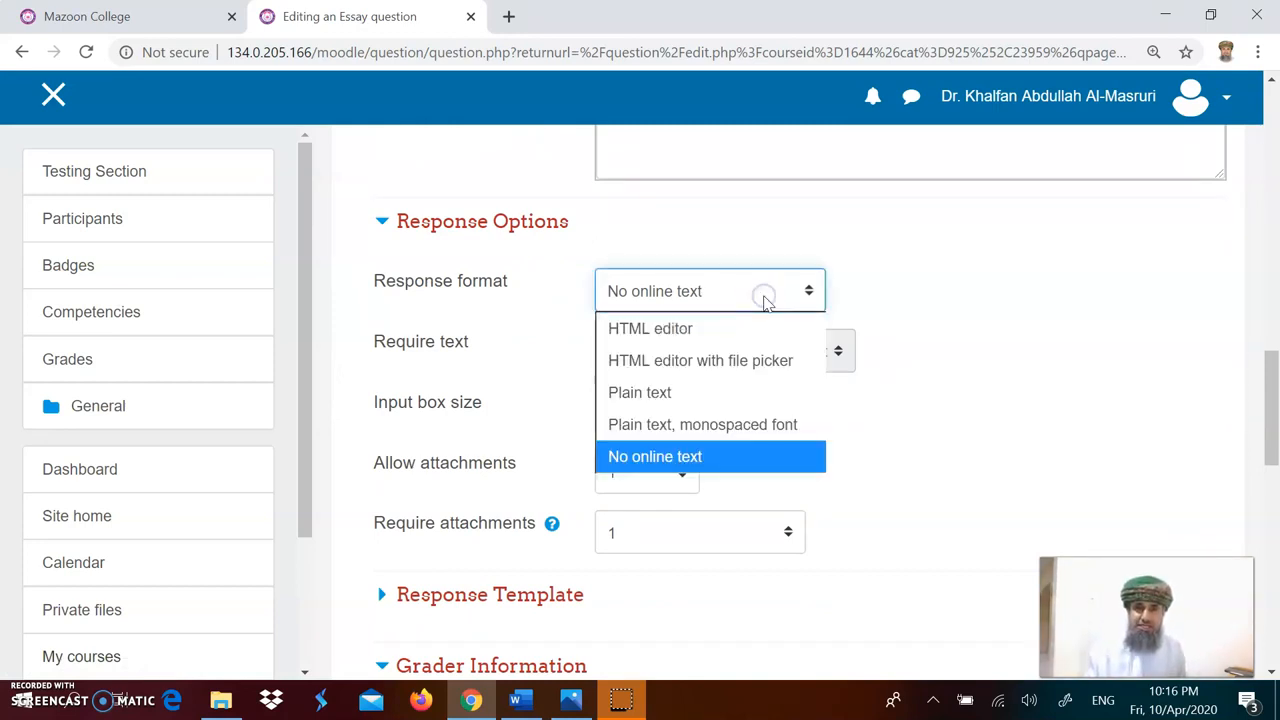
{"action": "left_click", "coordinate": [704, 393]}
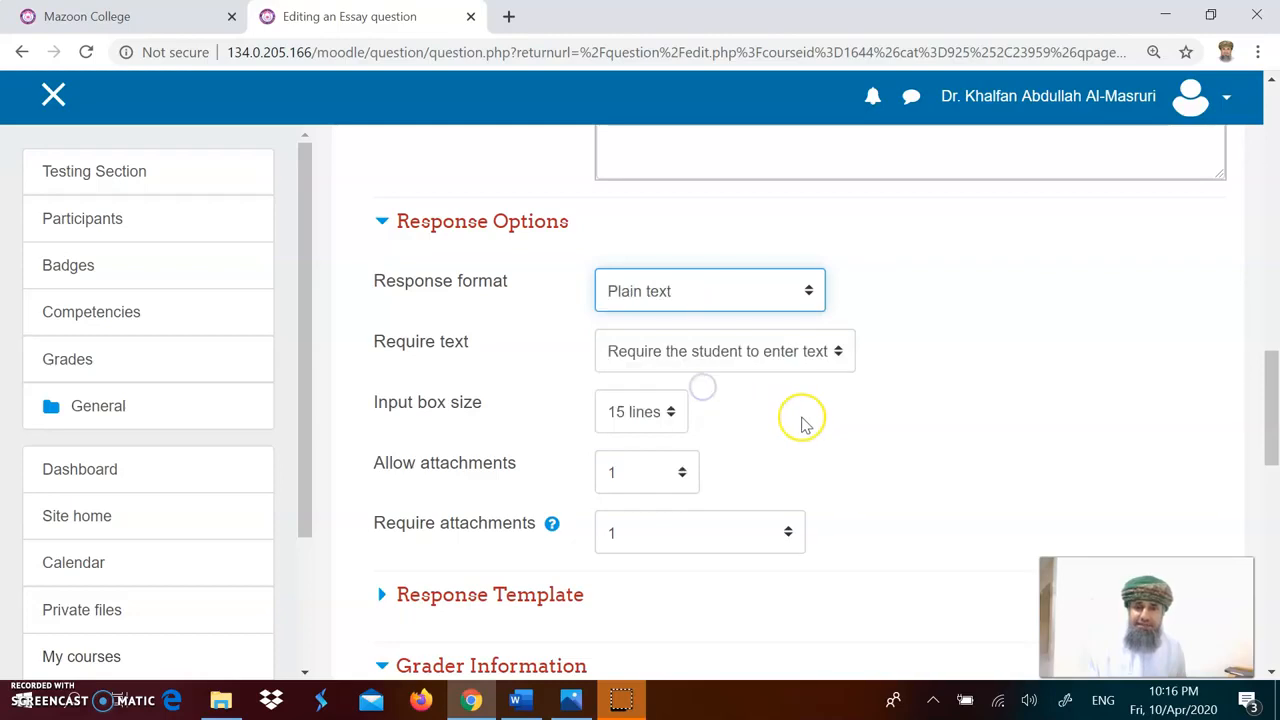
Step: Set Require attachments to Attachments are optional and try to save the Q12 essay question
{"action": "scroll", "coordinate": [805, 425], "scroll_direction": "down", "scroll_amount": 1}
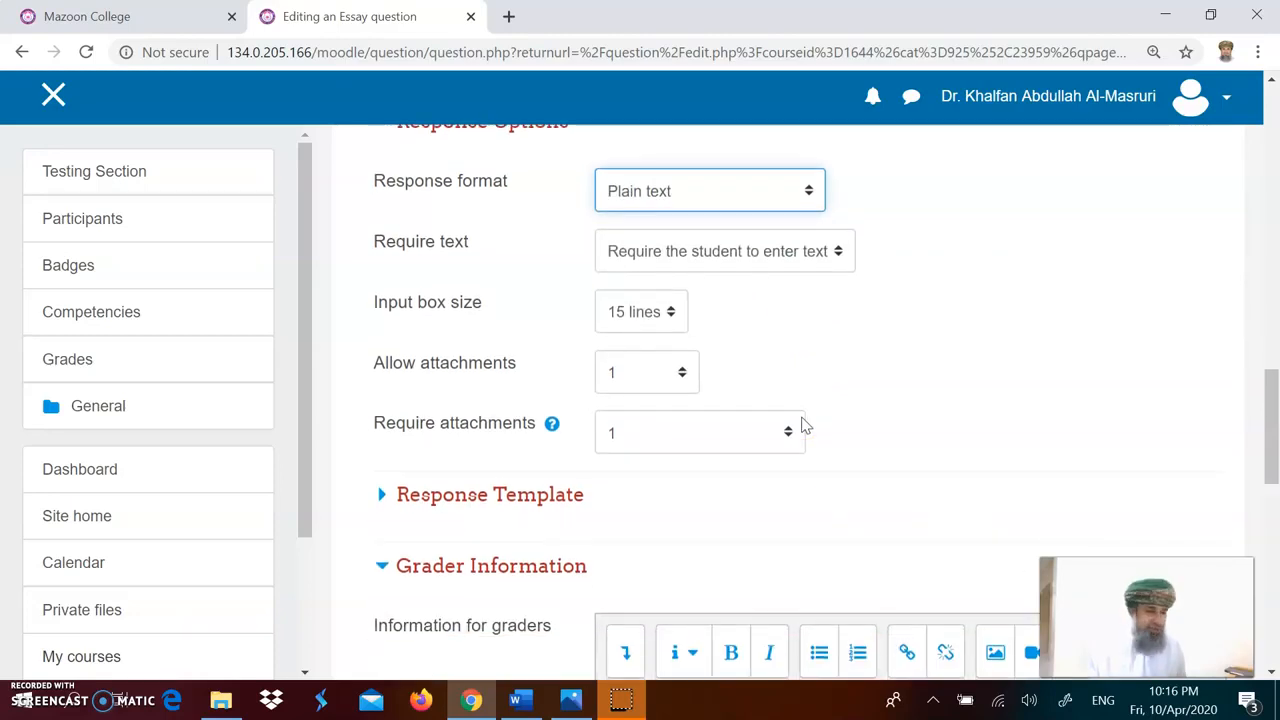
{"action": "left_click", "coordinate": [836, 253]}
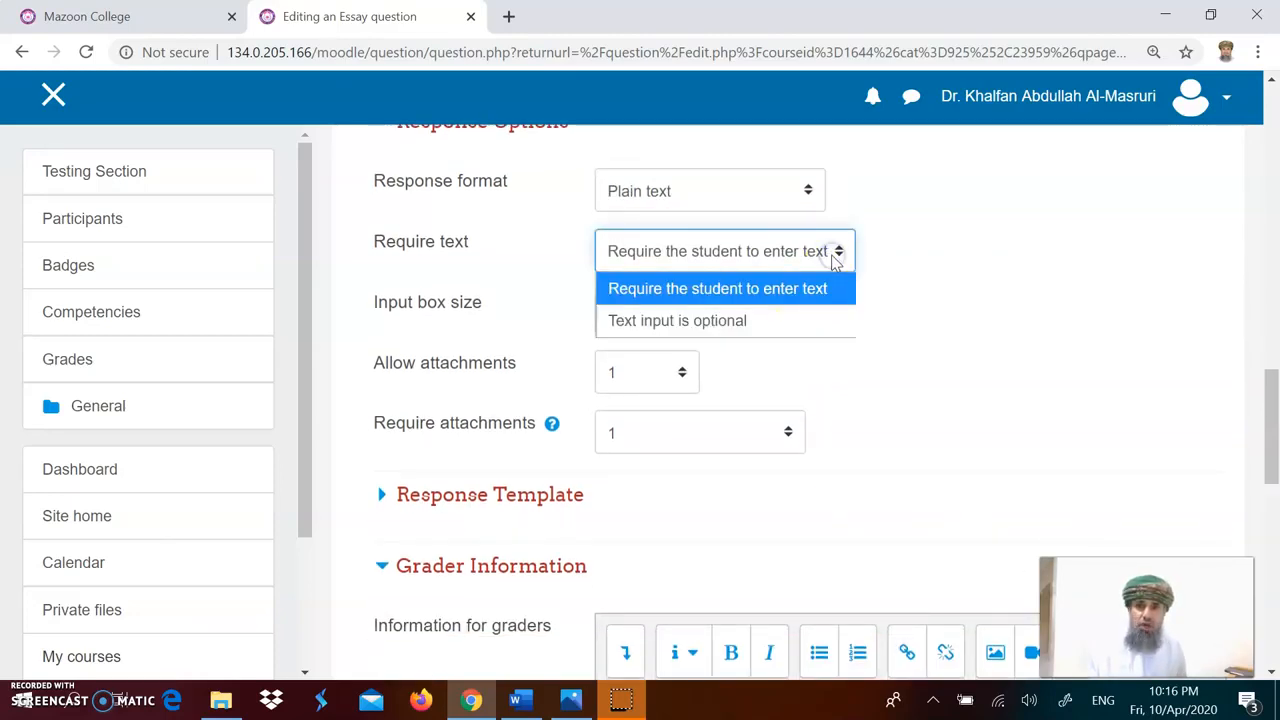
{"action": "left_click", "coordinate": [777, 290]}
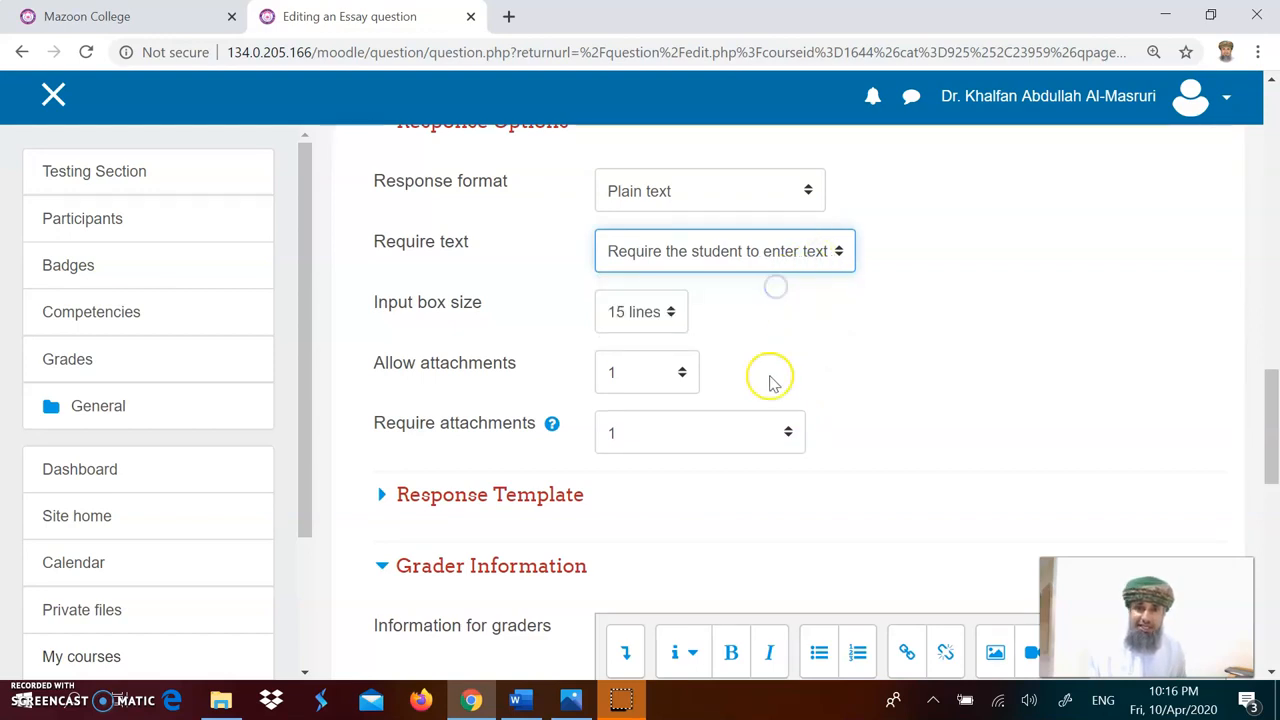
{"action": "left_click", "coordinate": [652, 312]}
{"action": "left_click", "coordinate": [651, 310]}
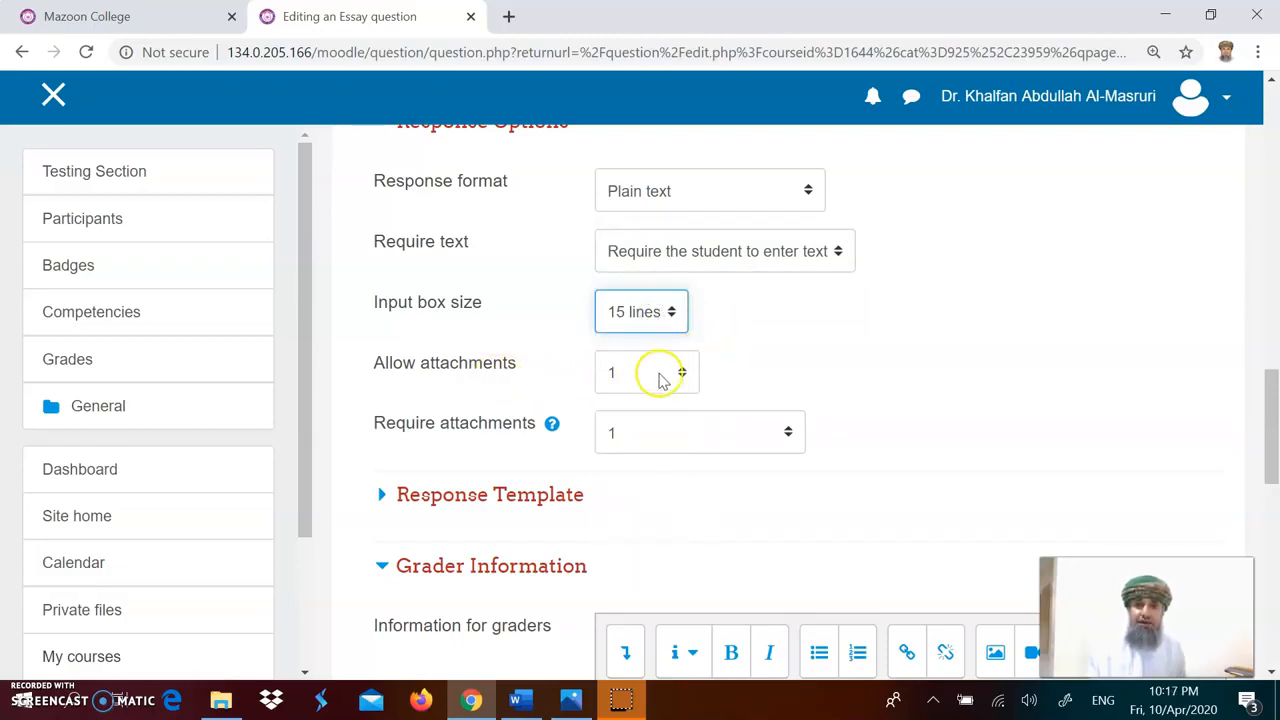
{"action": "left_click", "coordinate": [788, 432]}
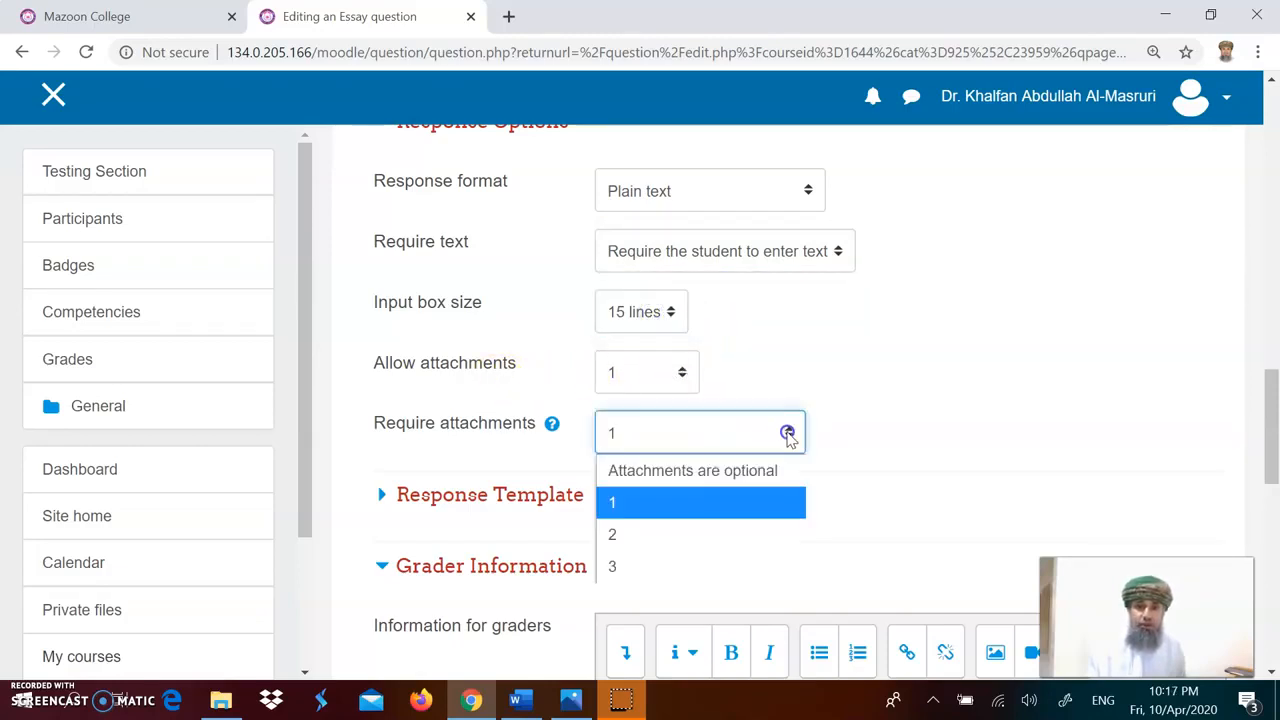
{"action": "left_click", "coordinate": [752, 476]}
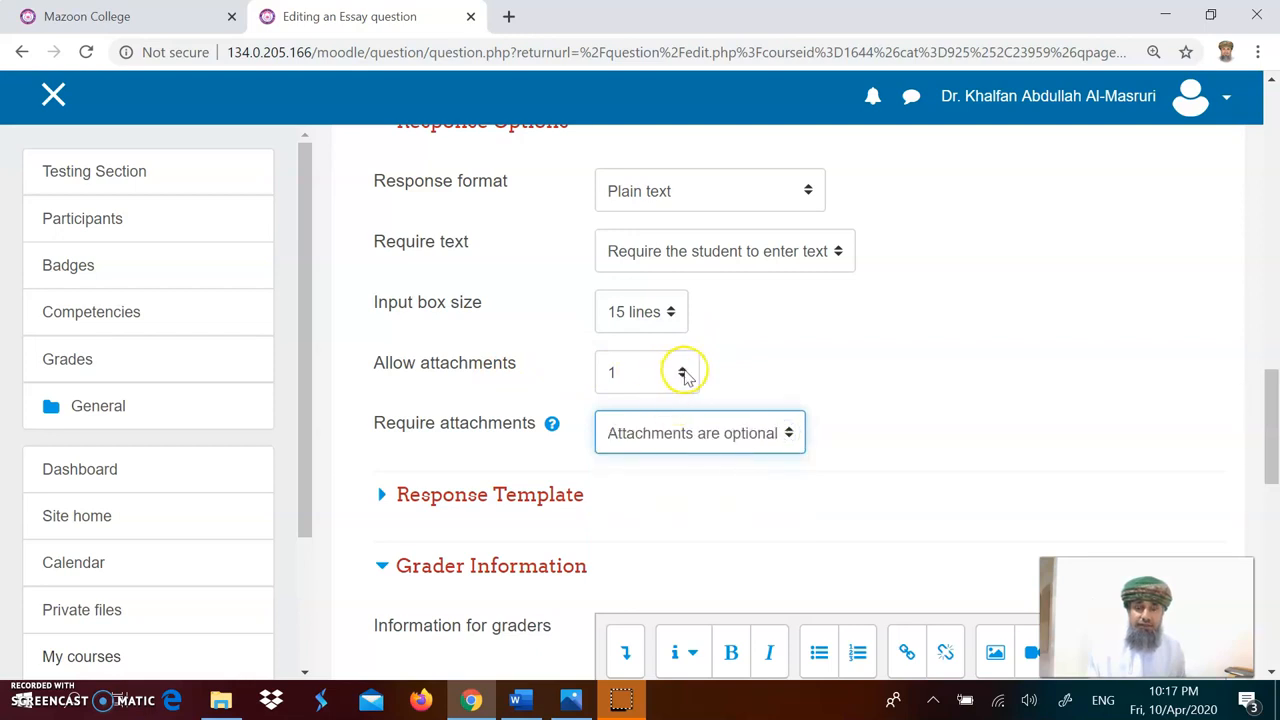
{"action": "left_click", "coordinate": [682, 372]}
{"action": "left_click", "coordinate": [668, 410]}
{"action": "scroll", "coordinate": [792, 384], "scroll_direction": "down", "scroll_amount": 7}
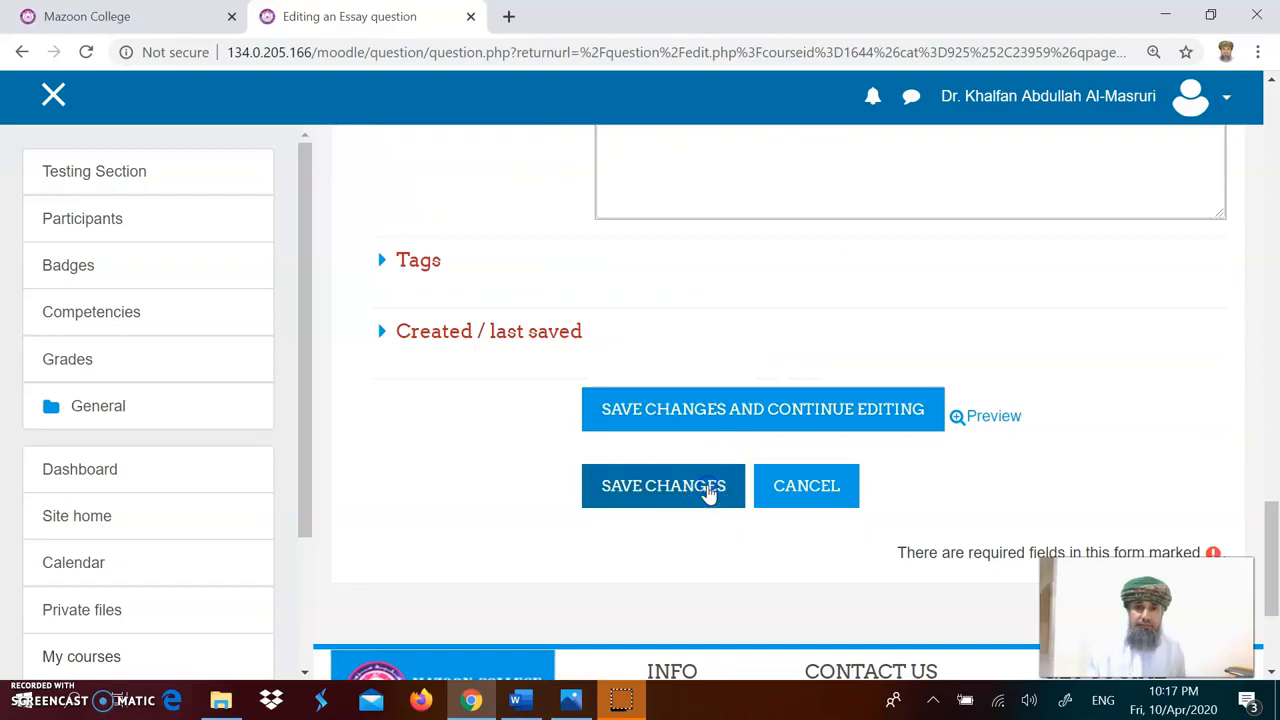
{"action": "left_click", "coordinate": [708, 490]}
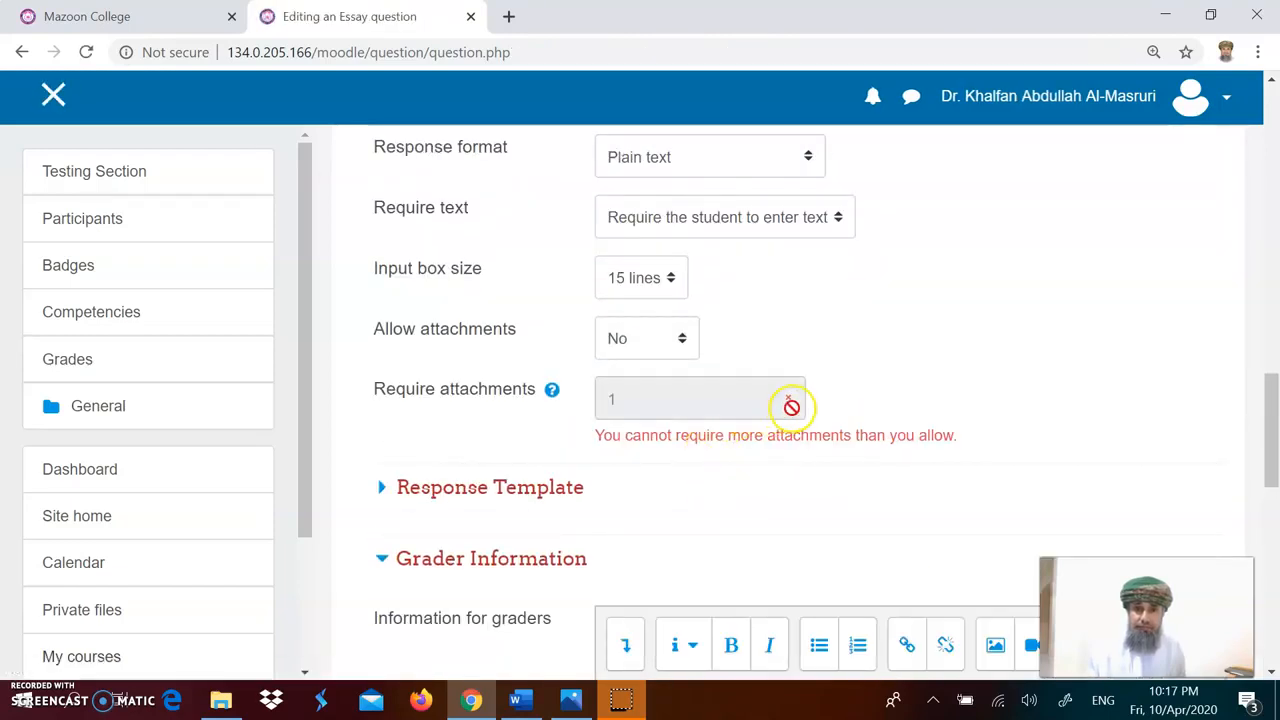
{"action": "left_click", "coordinate": [680, 341]}
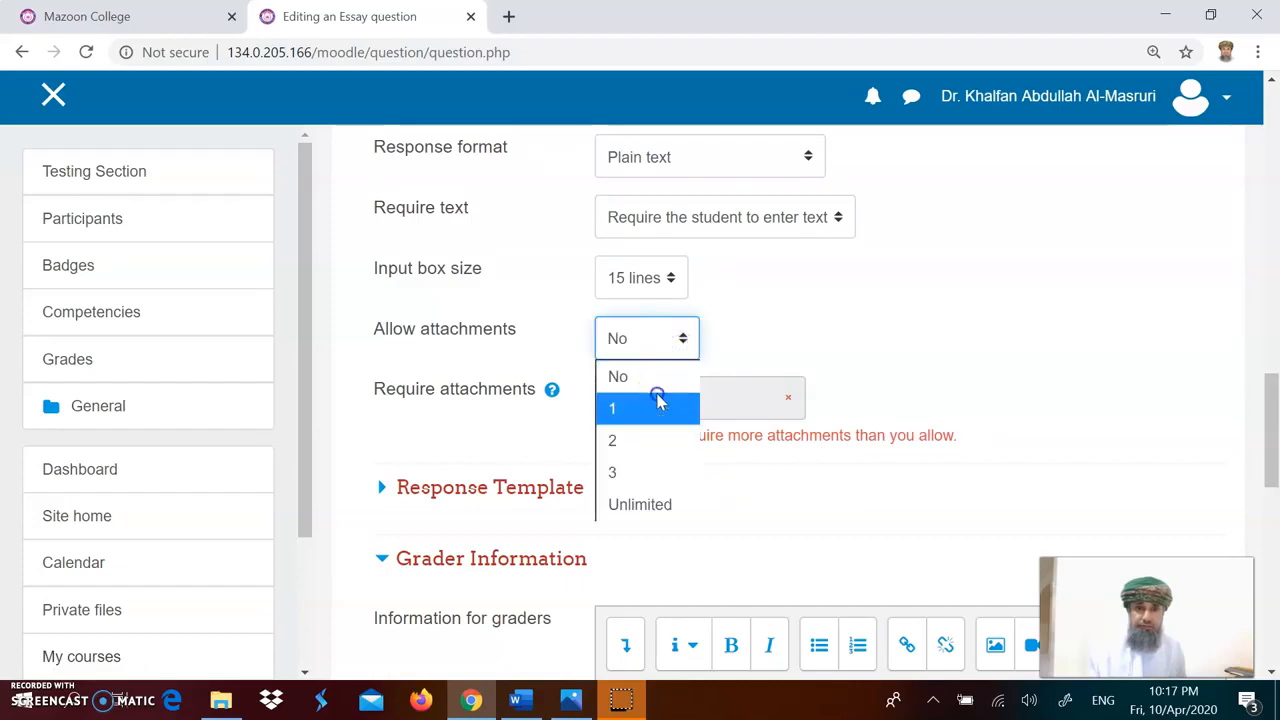
{"action": "left_click", "coordinate": [676, 407]}
{"action": "left_click", "coordinate": [676, 407]}
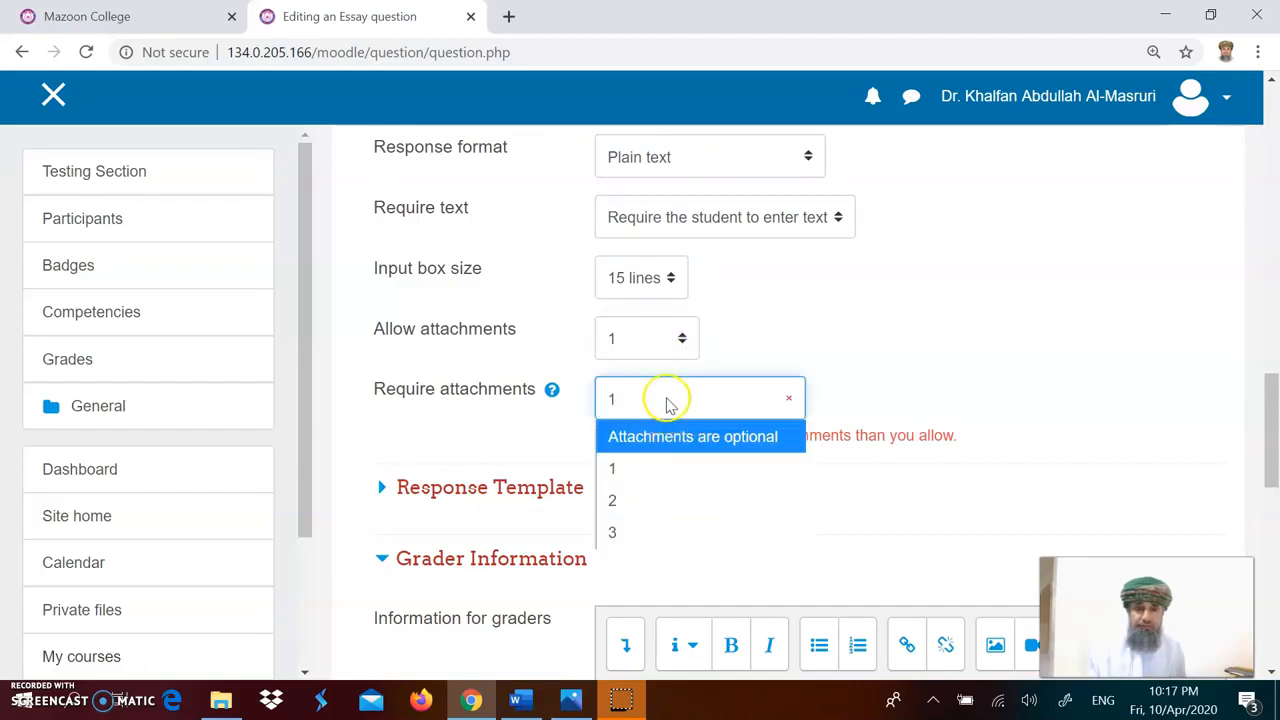
{"action": "left_click", "coordinate": [663, 340]}
{"action": "left_click", "coordinate": [656, 376]}
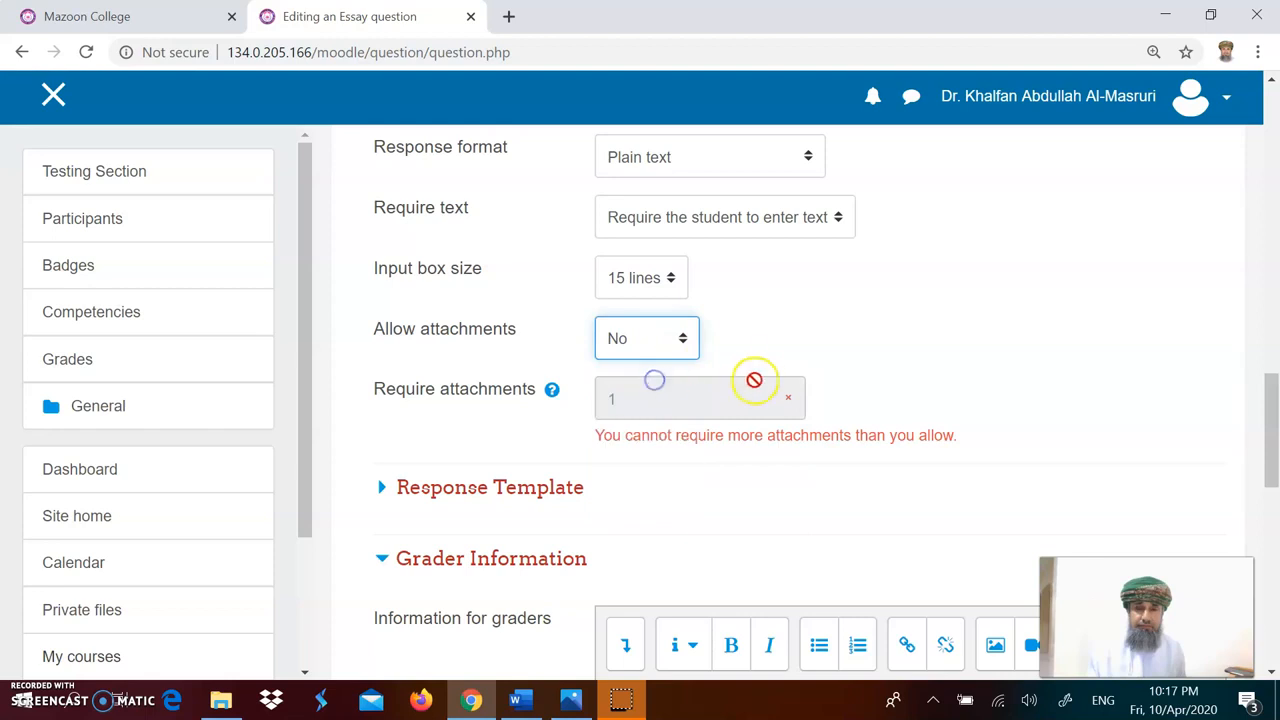
Step: Try to save the Q12 essay question again
{"action": "scroll", "coordinate": [755, 380], "scroll_direction": "down", "scroll_amount": 4}
{"action": "scroll", "coordinate": [752, 380], "scroll_direction": "down", "scroll_amount": 2}
{"action": "scroll", "coordinate": [743, 349], "scroll_direction": "up", "scroll_amount": 4}
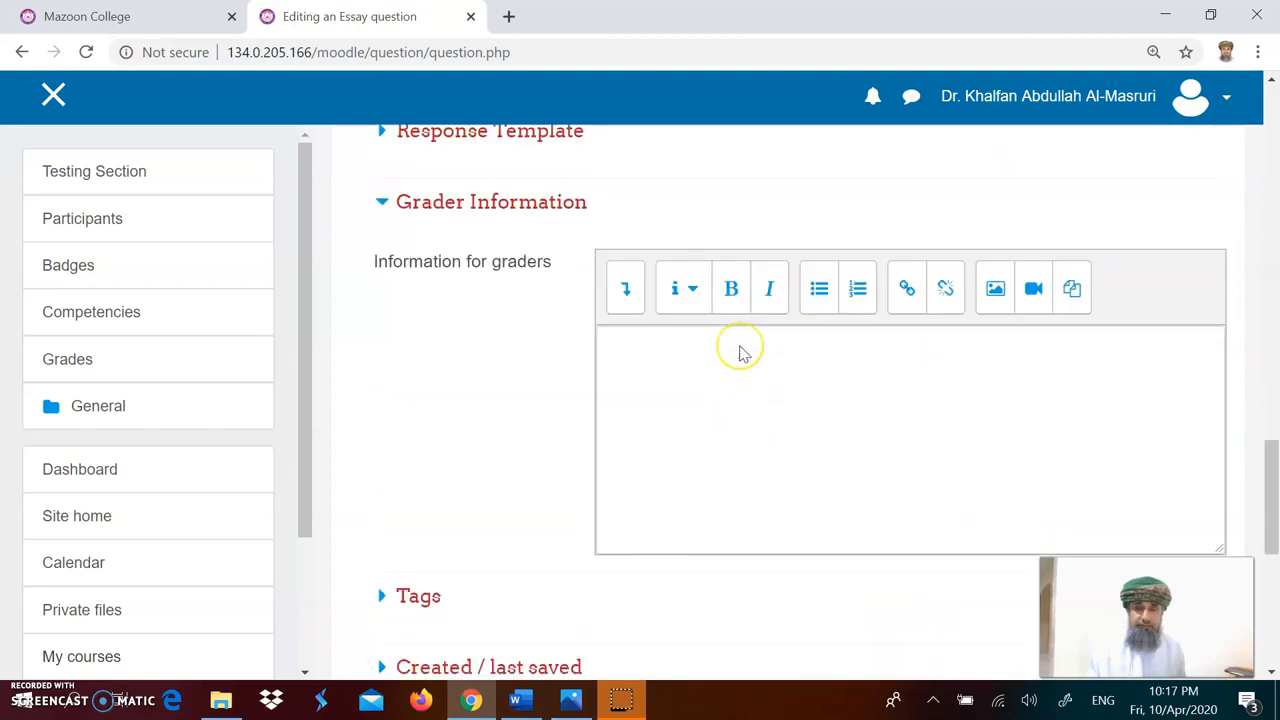
{"action": "scroll", "coordinate": [743, 352], "scroll_direction": "up", "scroll_amount": 2}
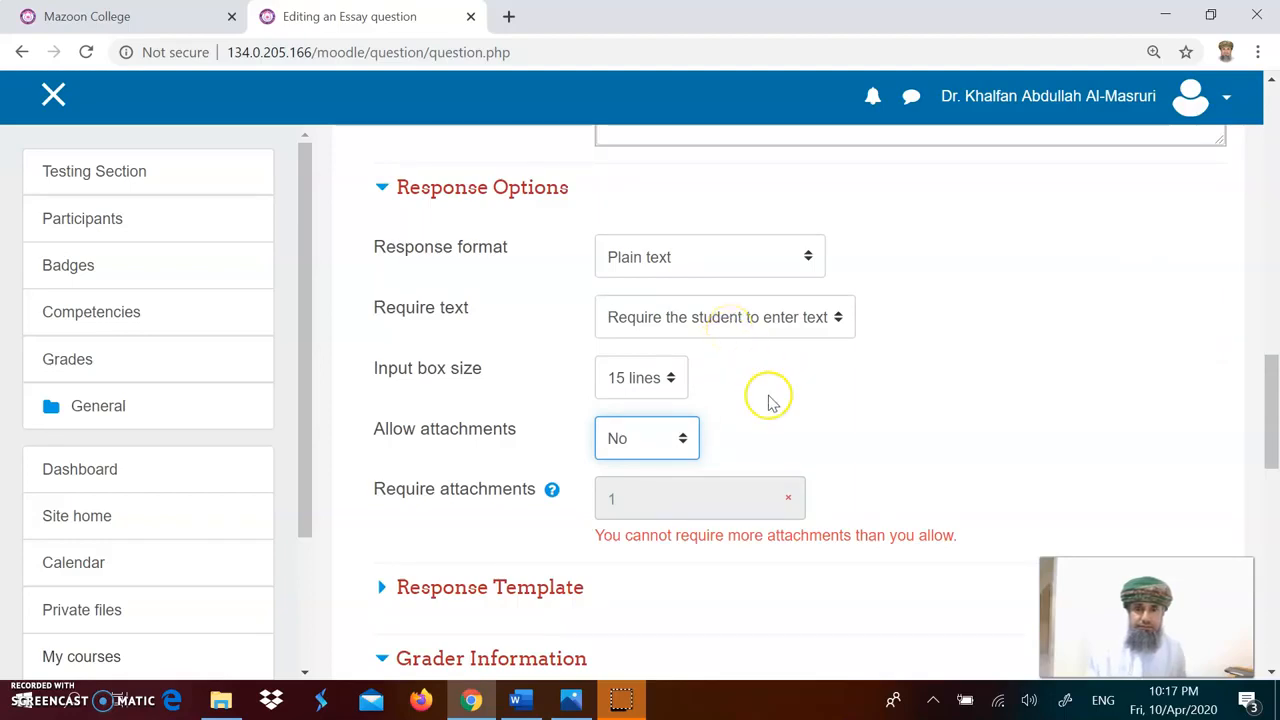
{"action": "scroll", "coordinate": [766, 400], "scroll_direction": "down", "scroll_amount": 10}
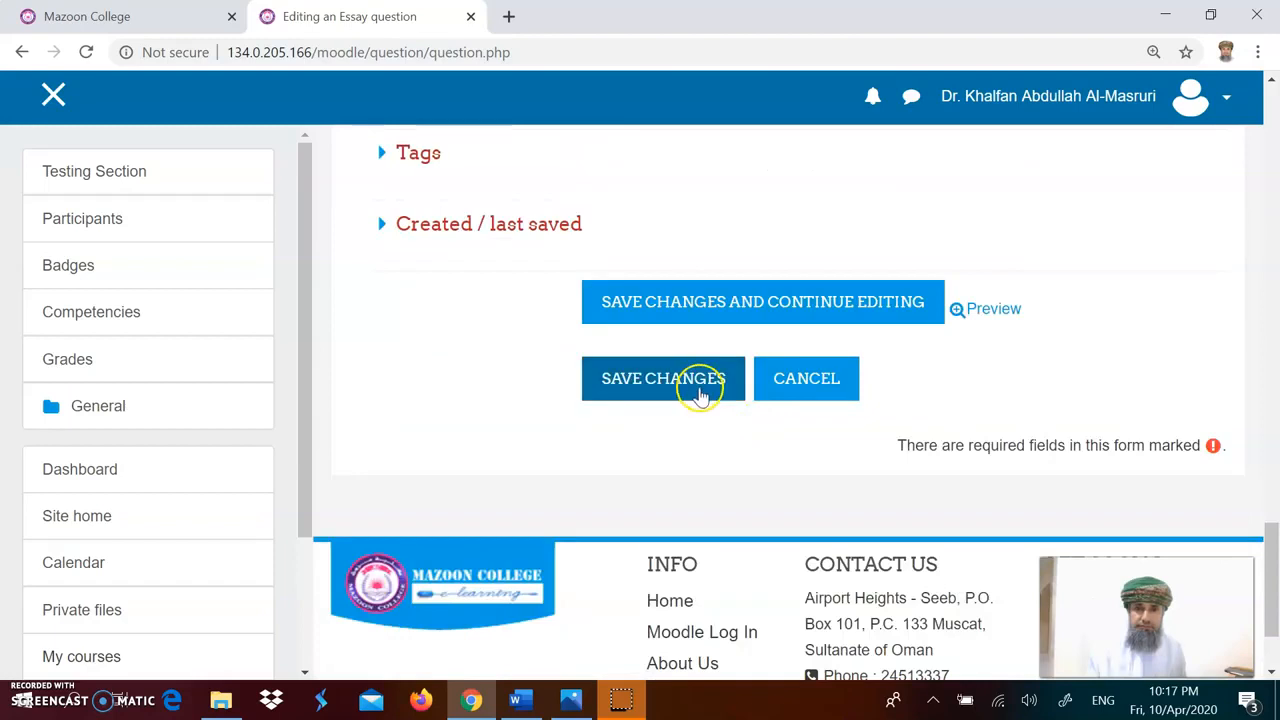
{"action": "left_click", "coordinate": [699, 392]}
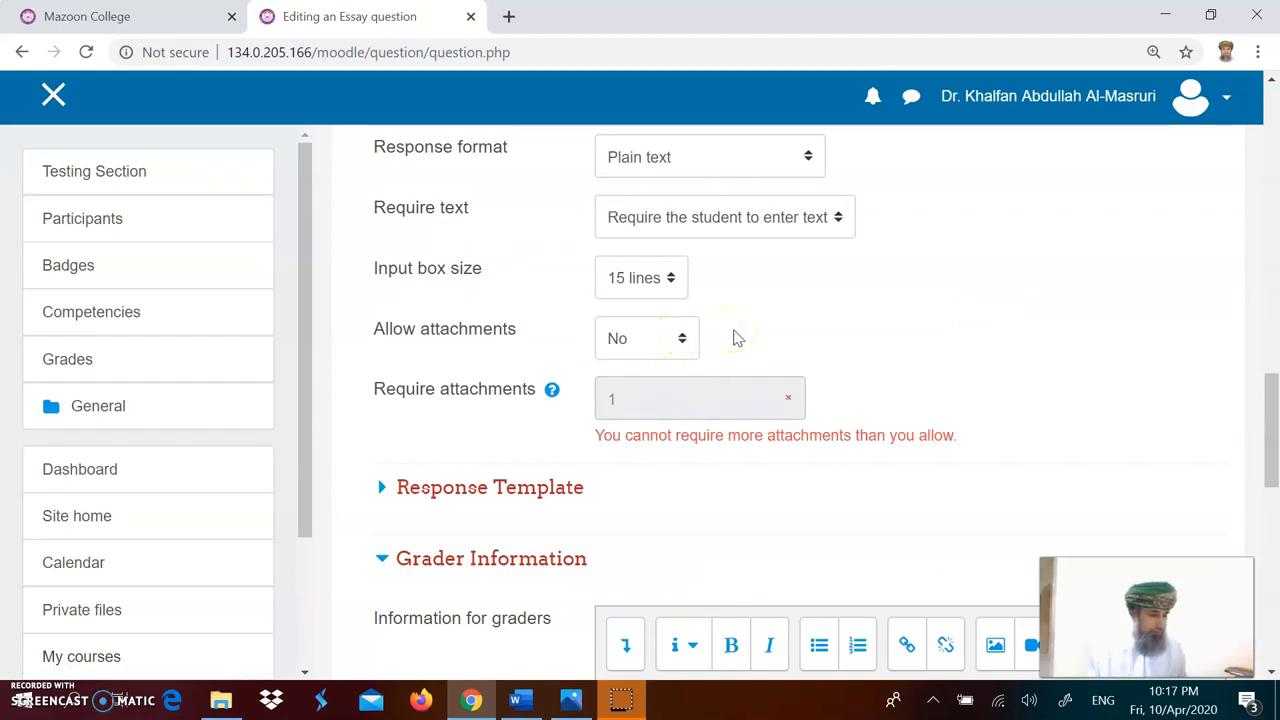
Step: Set Require text to Text input is optional and try saving the Q12 question
{"action": "scroll", "coordinate": [766, 326], "scroll_direction": "up", "scroll_amount": 1}
{"action": "left_click", "coordinate": [786, 333]}
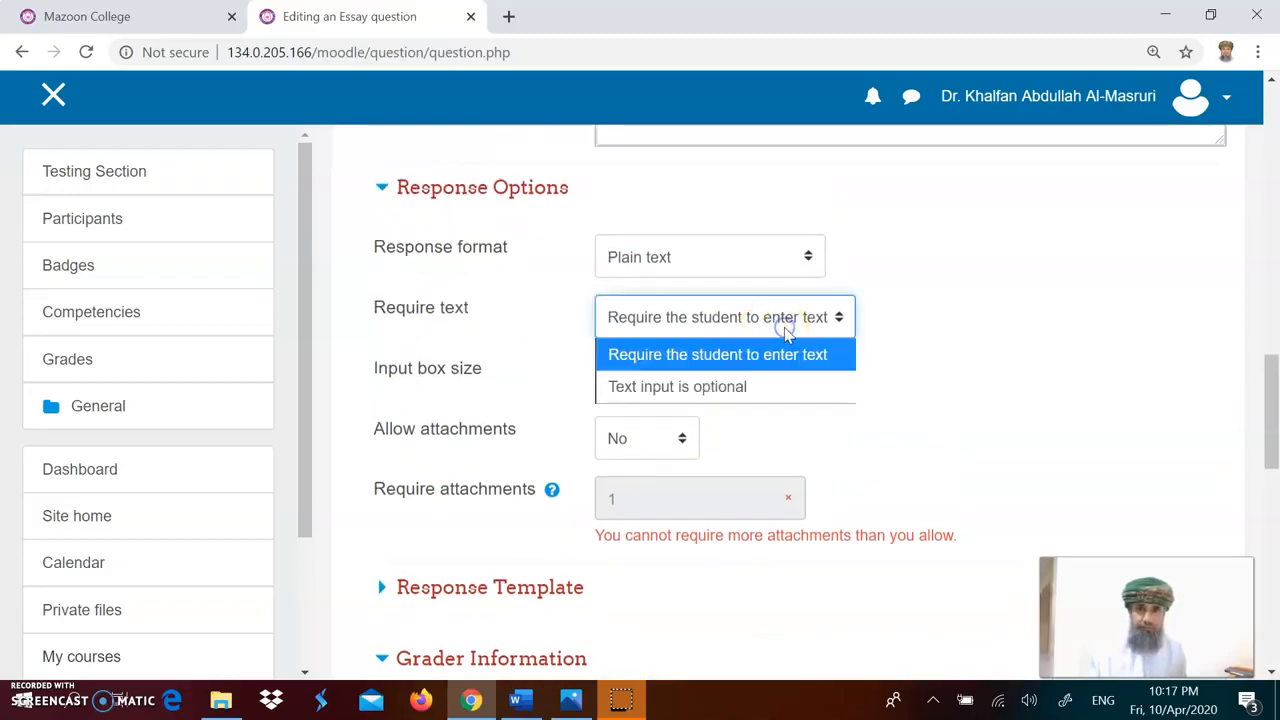
{"action": "left_click", "coordinate": [716, 392]}
{"action": "scroll", "coordinate": [800, 390], "scroll_direction": "down", "scroll_amount": 6}
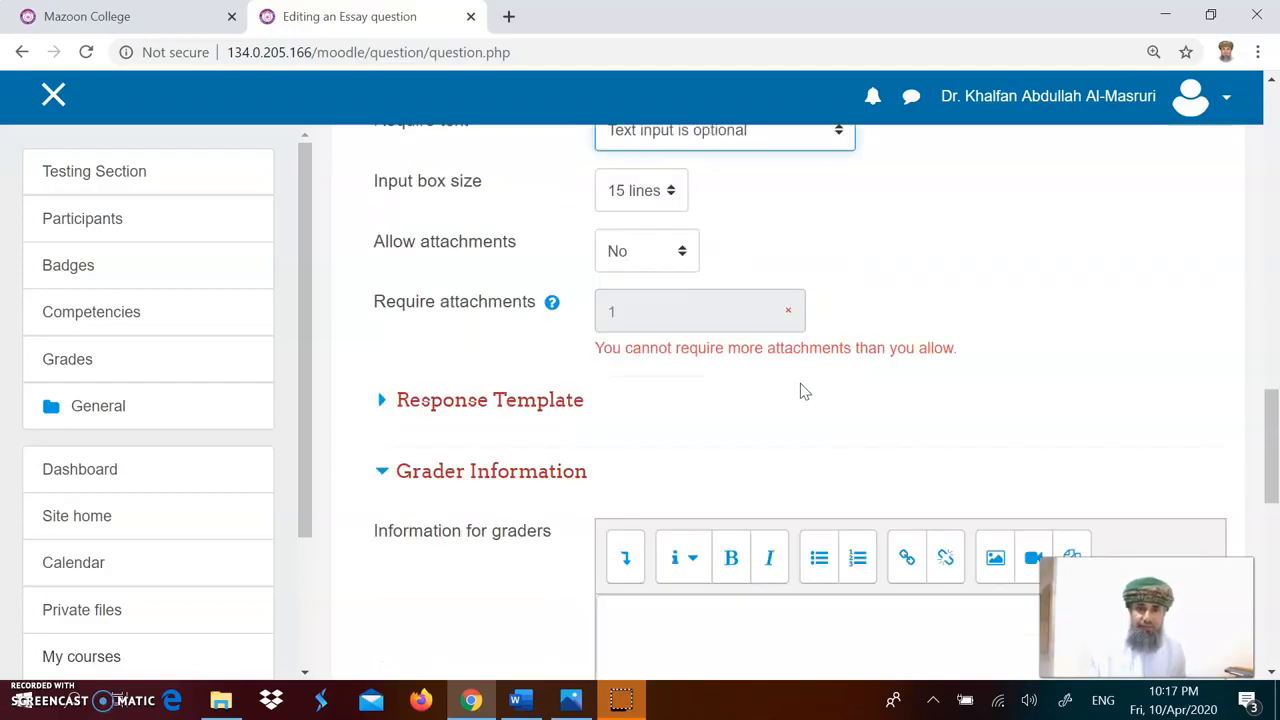
{"action": "scroll", "coordinate": [800, 391], "scroll_direction": "down", "scroll_amount": 3}
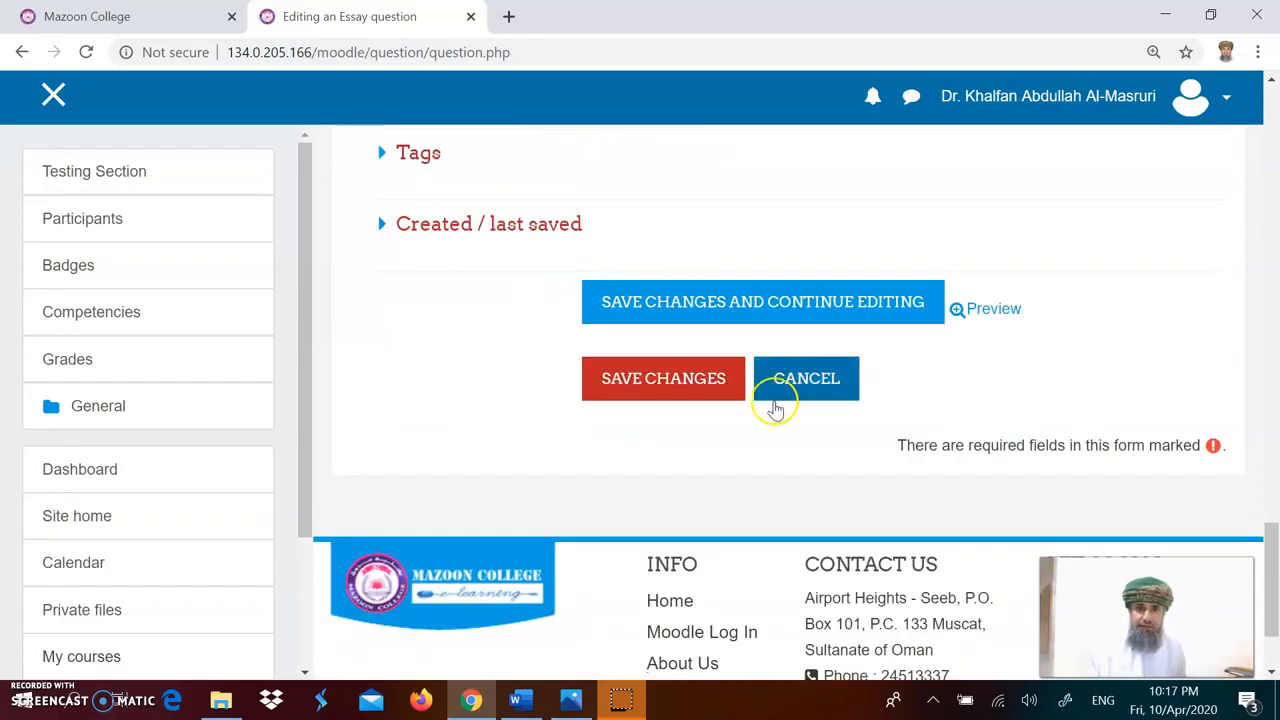
{"action": "left_click", "coordinate": [716, 388]}
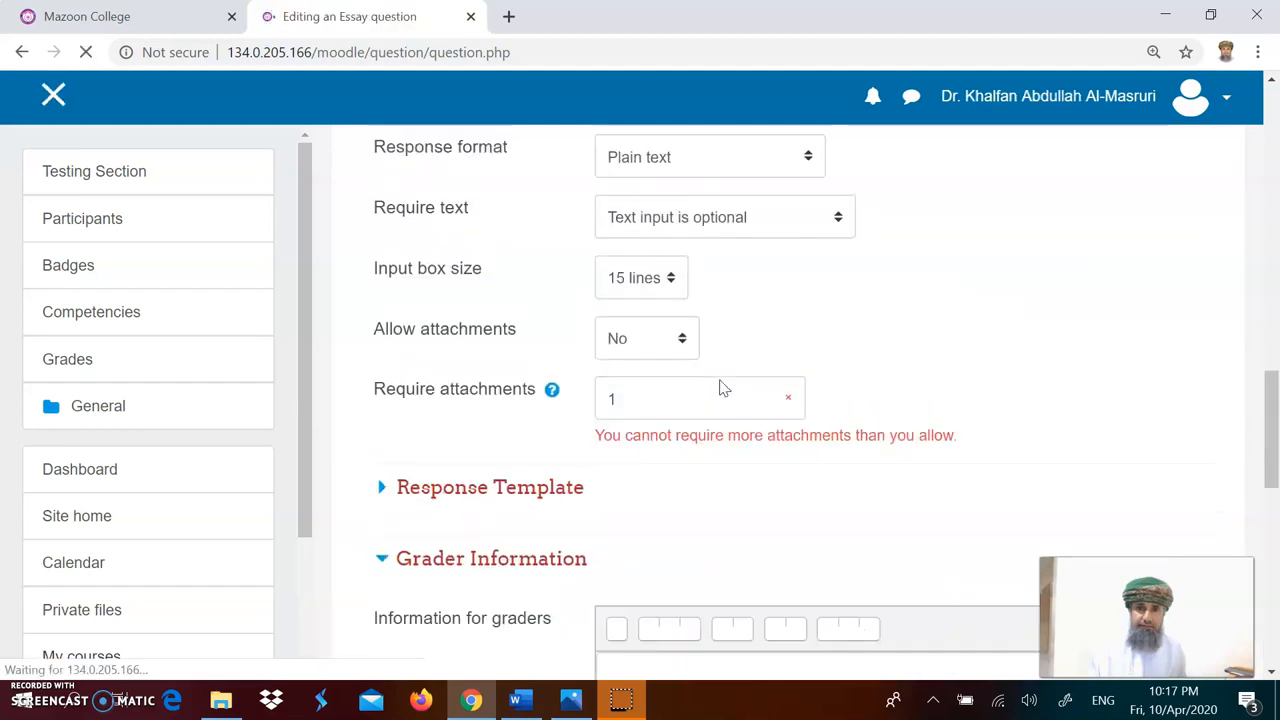
Step: Set Allow attachments to 1 and Require attachments to Attachments are optional
{"action": "left_click", "coordinate": [777, 402]}
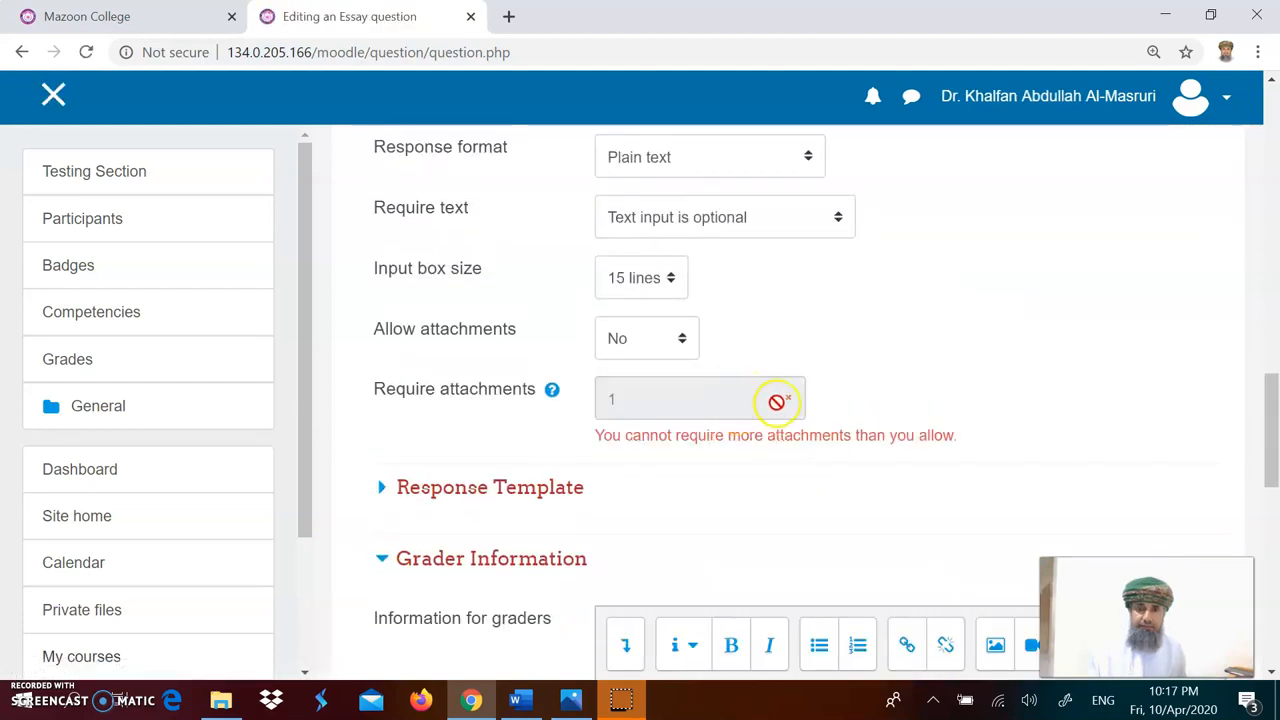
{"action": "left_click", "coordinate": [680, 340]}
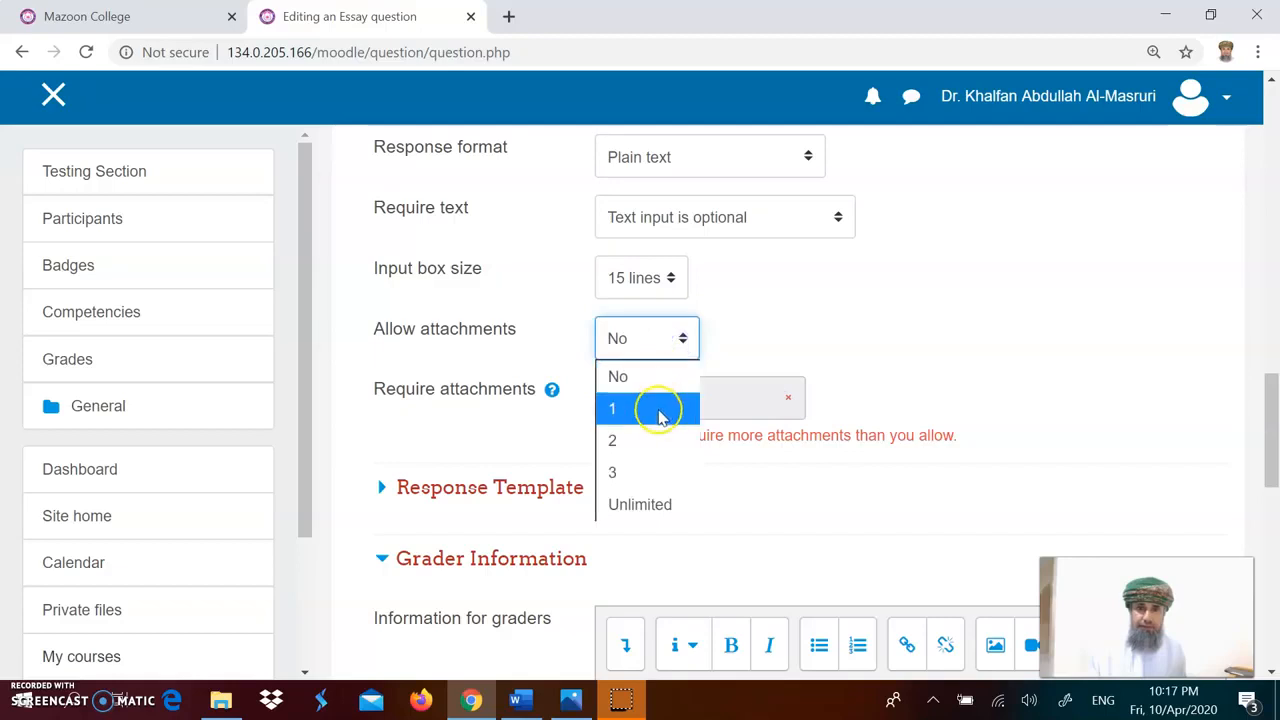
{"action": "left_click", "coordinate": [660, 410]}
{"action": "left_click", "coordinate": [666, 410]}
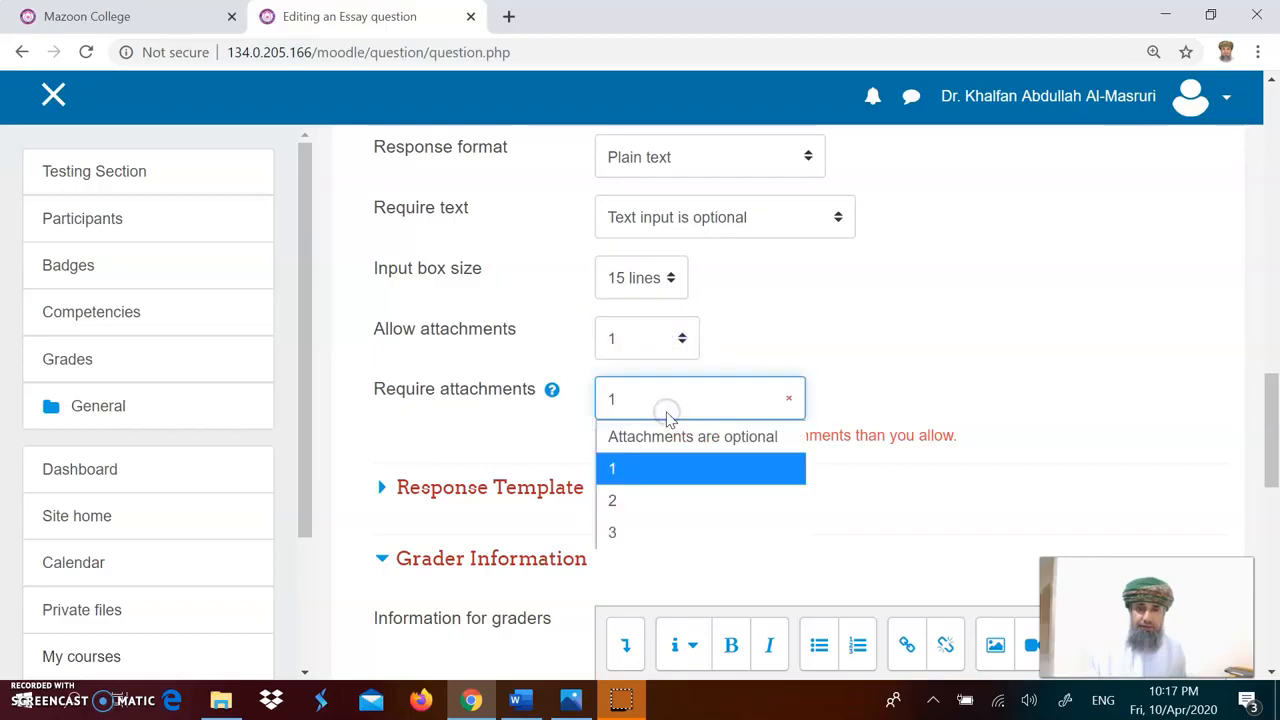
{"action": "left_click", "coordinate": [668, 436]}
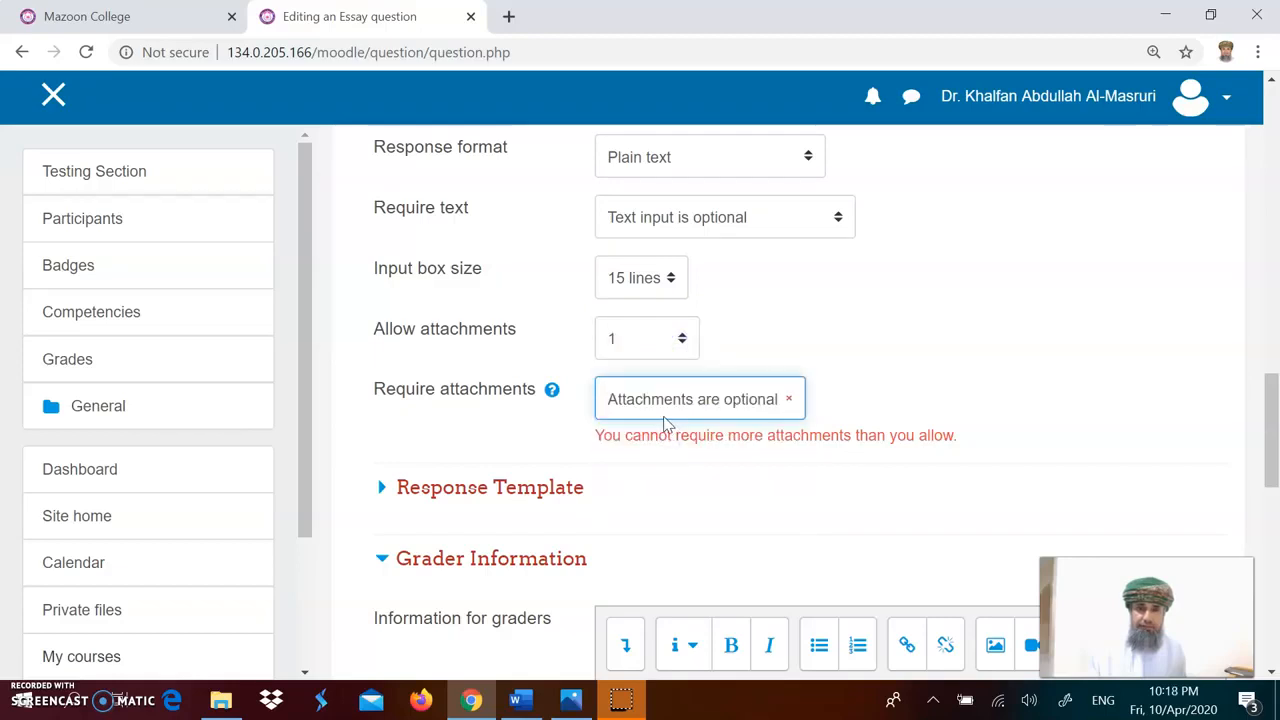
Step: Save the Q12 essay question
{"action": "scroll", "coordinate": [693, 438], "scroll_direction": "down", "scroll_amount": 6}
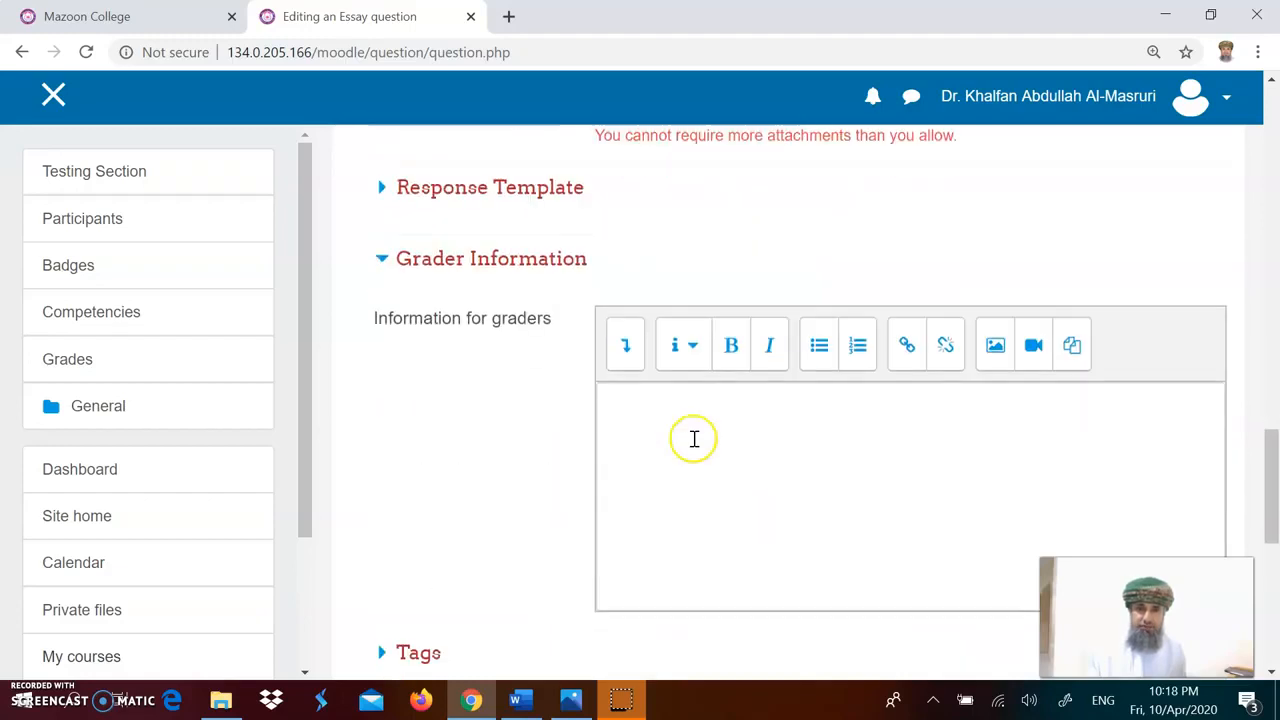
{"action": "left_click", "coordinate": [663, 580]}
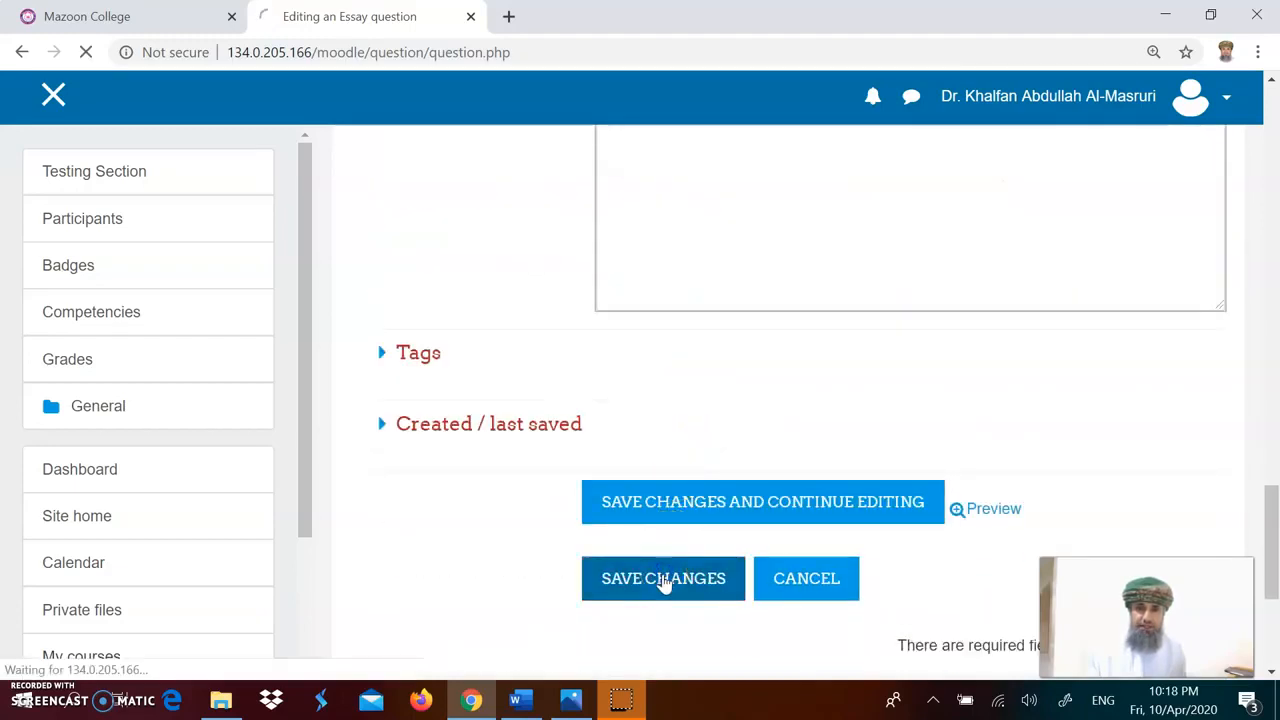
{"action": "scroll", "coordinate": [768, 462], "scroll_direction": "down", "scroll_amount": 3}
{"action": "scroll", "coordinate": [768, 462], "scroll_direction": "down", "scroll_amount": 2}
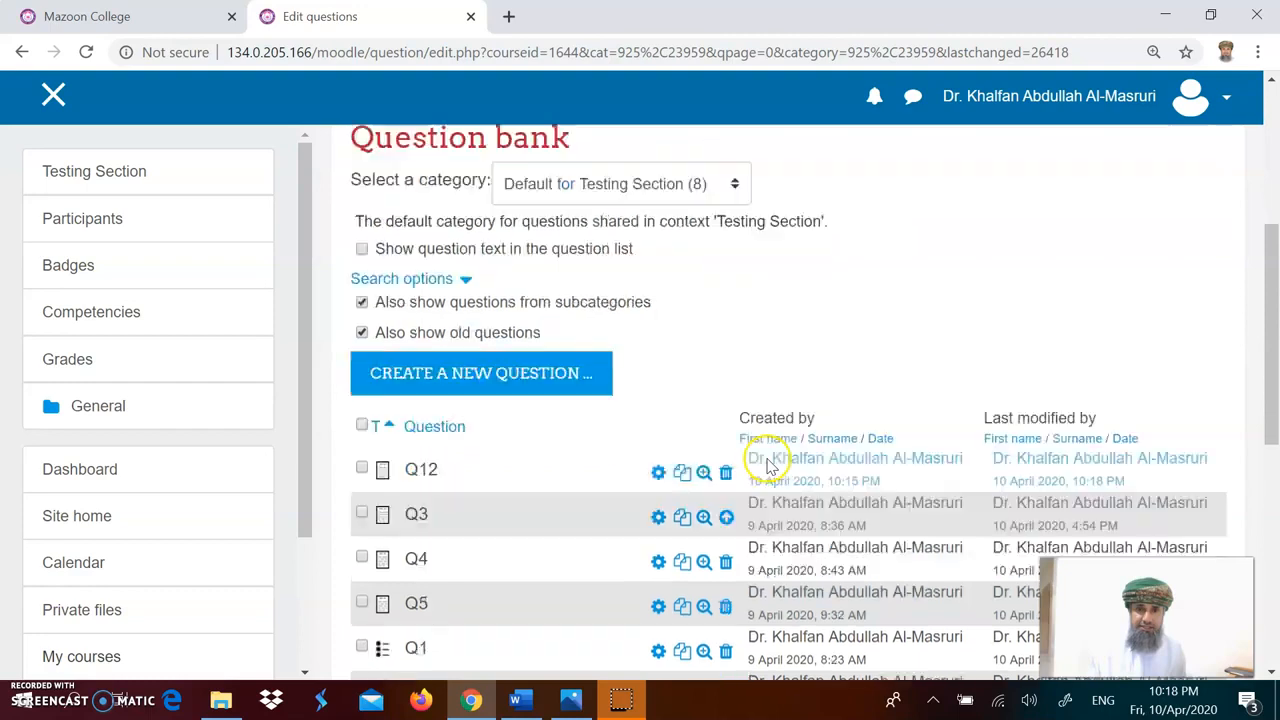
Step: Reopen Q12, set Allow attachments to No, and save the question
{"action": "left_click", "coordinate": [659, 354]}
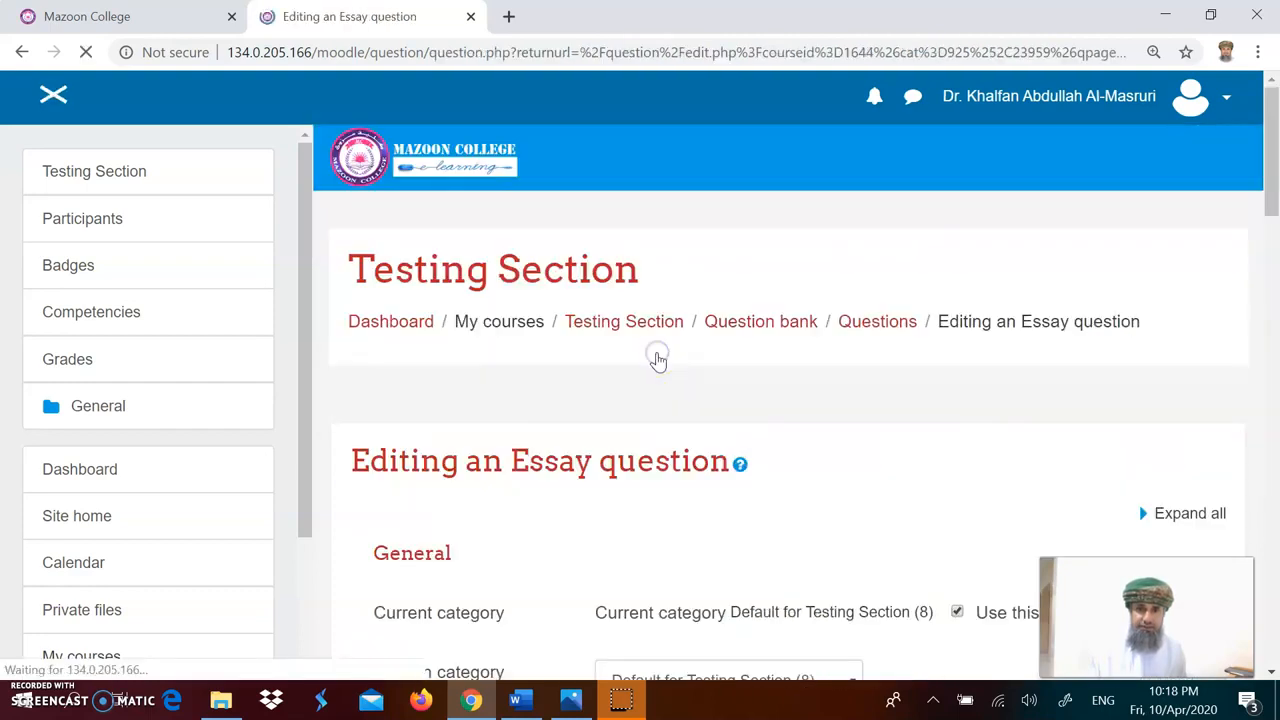
{"action": "scroll", "coordinate": [678, 428], "scroll_direction": "down", "scroll_amount": 5}
{"action": "scroll", "coordinate": [678, 428], "scroll_direction": "down", "scroll_amount": 10}
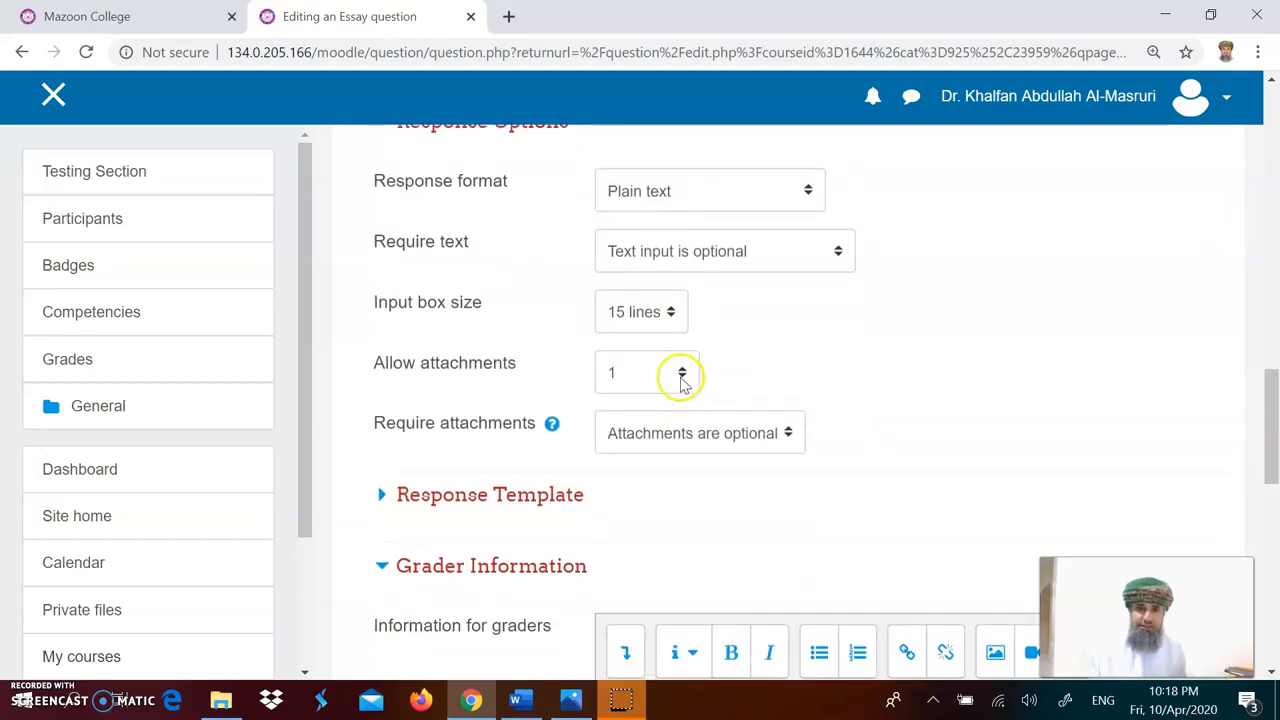
{"action": "left_click", "coordinate": [681, 380]}
{"action": "left_click", "coordinate": [663, 410]}
{"action": "scroll", "coordinate": [683, 441], "scroll_direction": "down", "scroll_amount": 3}
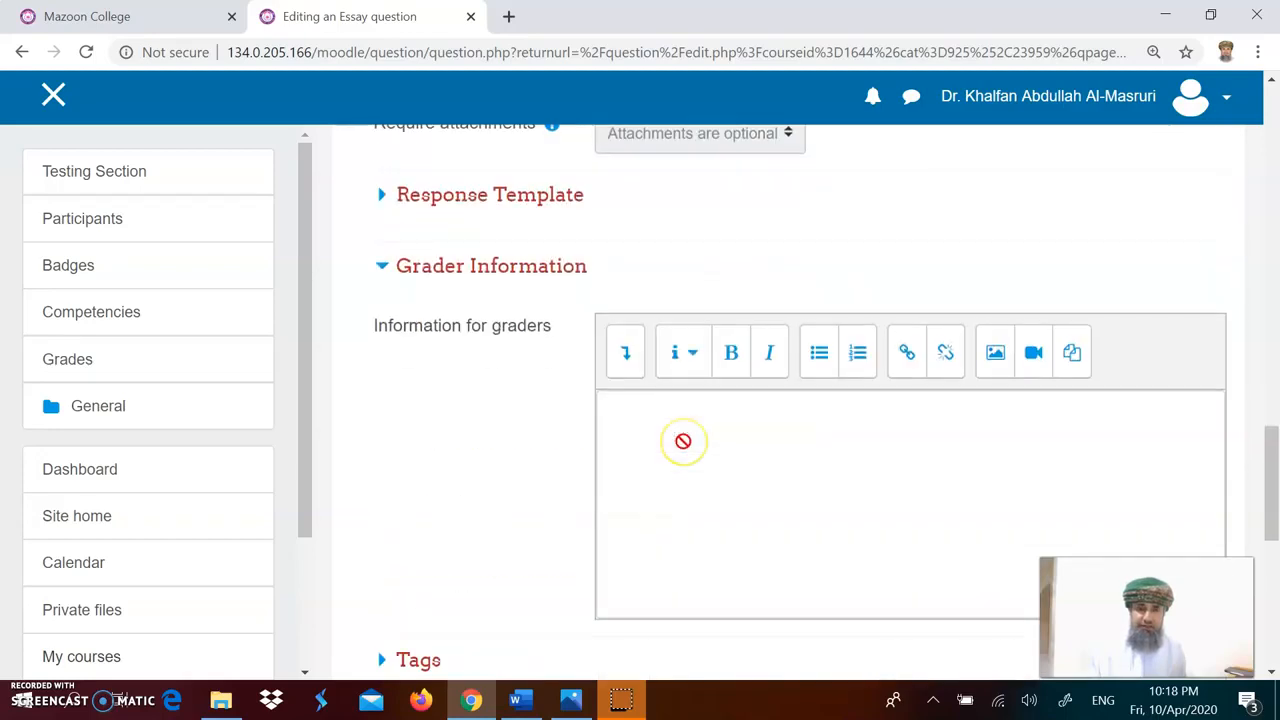
{"action": "scroll", "coordinate": [683, 441], "scroll_direction": "down", "scroll_amount": 4}
{"action": "left_click", "coordinate": [663, 486]}
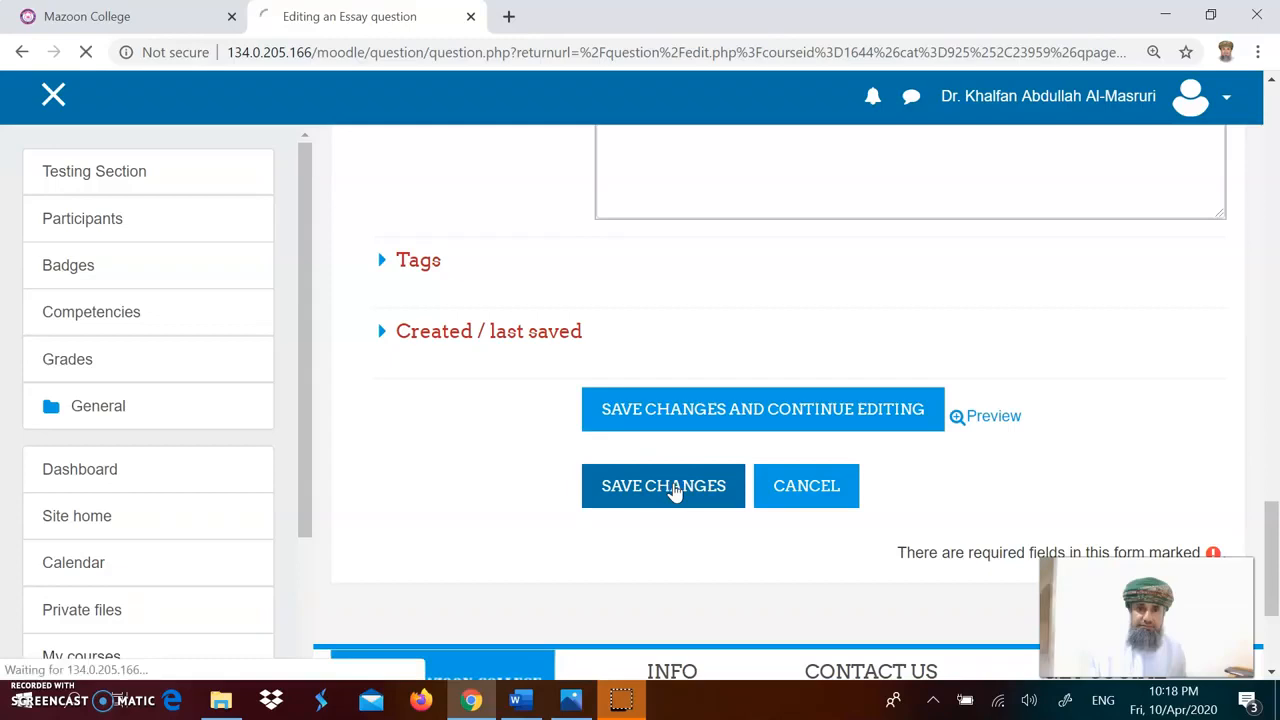
Step: Preview the Q12 essay question and close the preview window
{"action": "scroll", "coordinate": [678, 490], "scroll_direction": "down", "scroll_amount": 1}
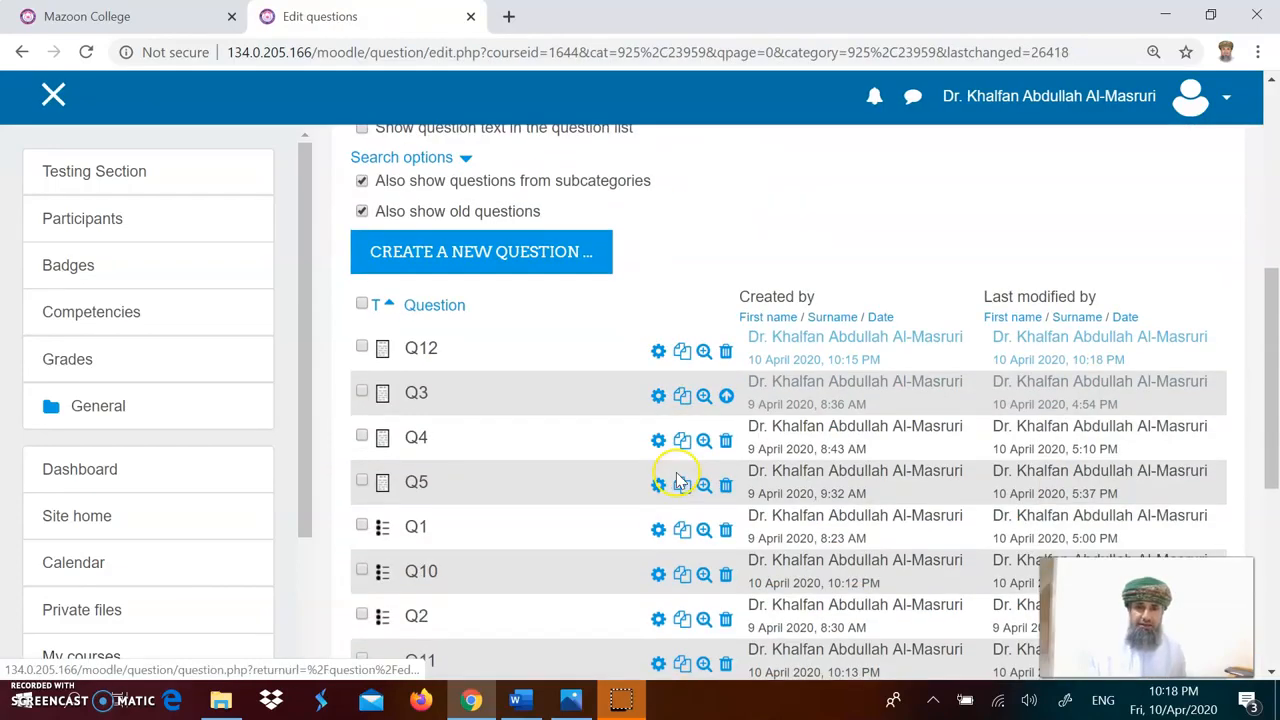
{"action": "left_click", "coordinate": [704, 352]}
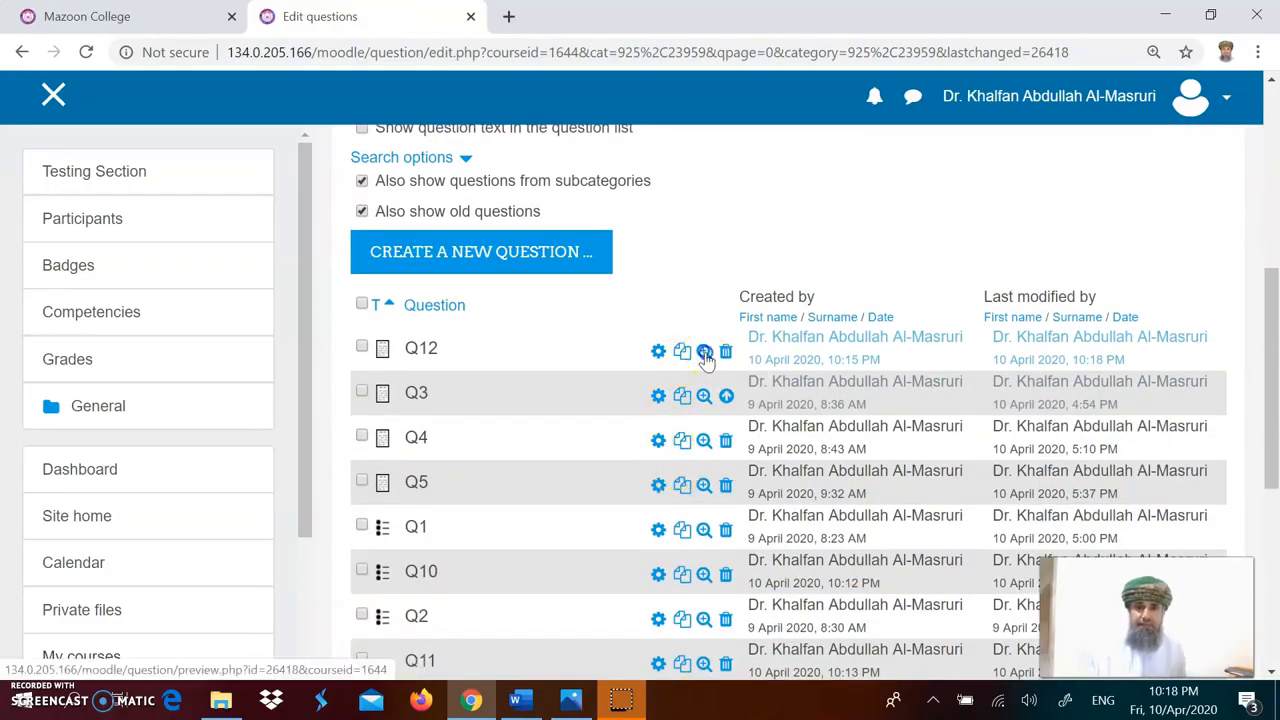
{"action": "left_click", "coordinate": [614, 449]}
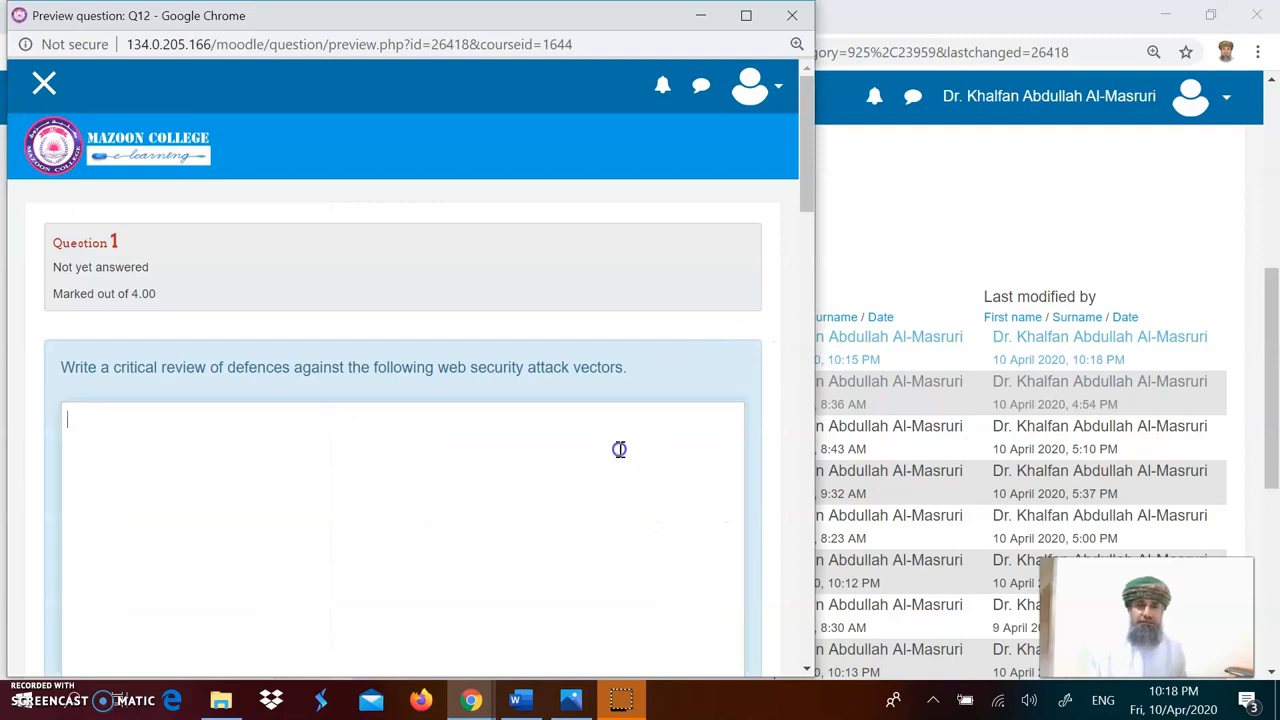
{"action": "scroll", "coordinate": [614, 449], "scroll_direction": "down", "scroll_amount": 6}
{"action": "scroll", "coordinate": [614, 449], "scroll_direction": "up", "scroll_amount": 5}
{"action": "scroll", "coordinate": [614, 446], "scroll_direction": "down", "scroll_amount": 4}
{"action": "scroll", "coordinate": [614, 446], "scroll_direction": "up", "scroll_amount": 4}
{"action": "scroll", "coordinate": [613, 445], "scroll_direction": "down", "scroll_amount": 4}
{"action": "scroll", "coordinate": [613, 445], "scroll_direction": "up", "scroll_amount": 4}
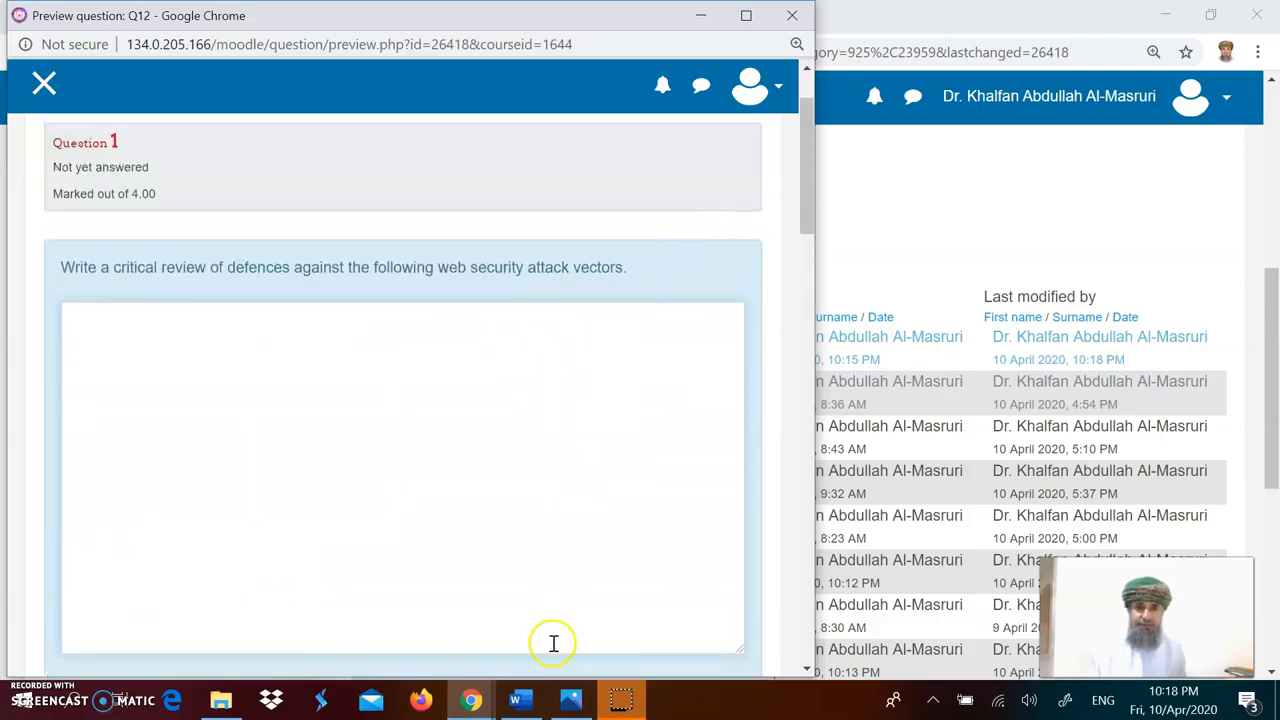
{"action": "mouse_move", "coordinate": [480, 697]}
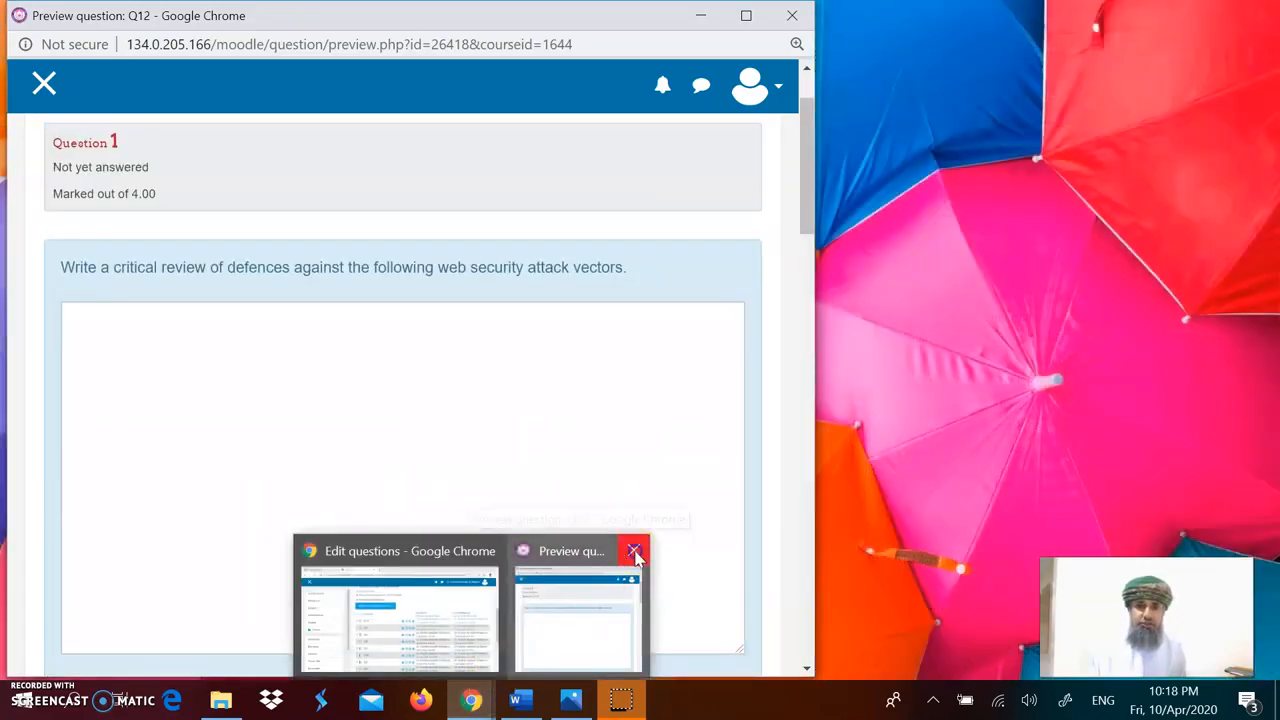
{"action": "left_click", "coordinate": [641, 552]}
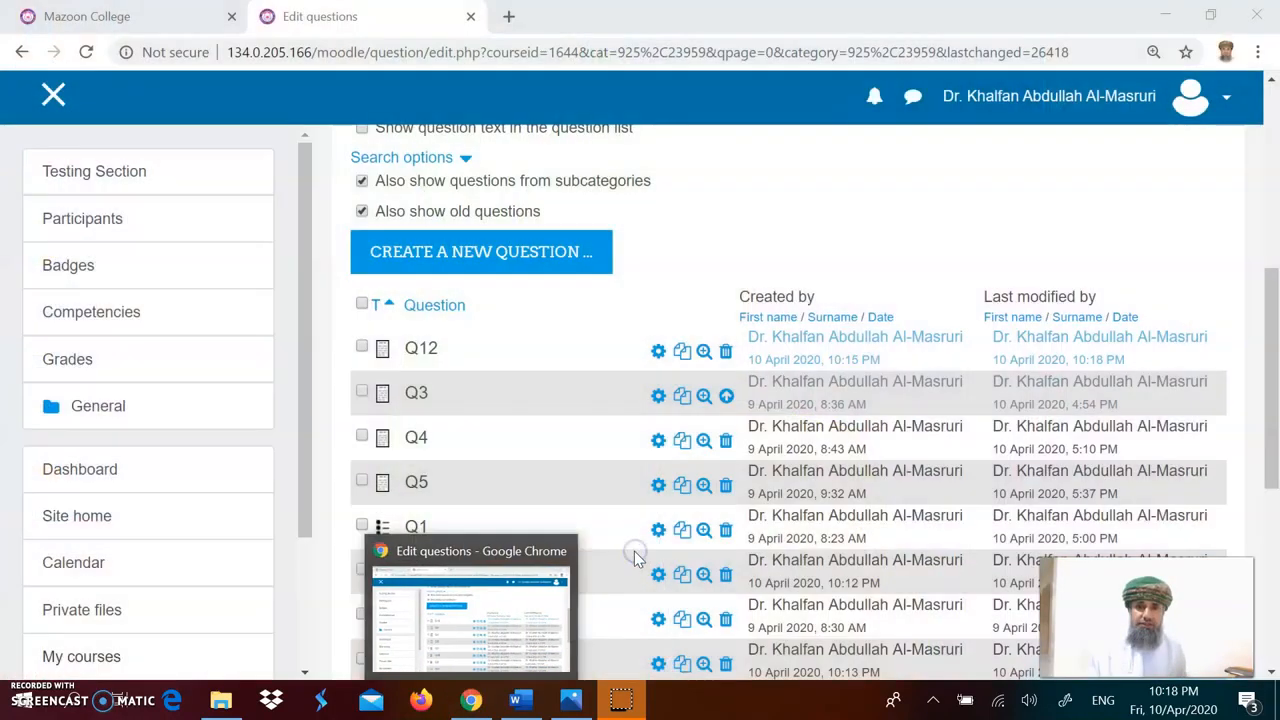
Step: Reopen Q12 to review its response options and save it unchanged
{"action": "left_click", "coordinate": [658, 352]}
{"action": "scroll", "coordinate": [666, 532], "scroll_direction": "down", "scroll_amount": 5}
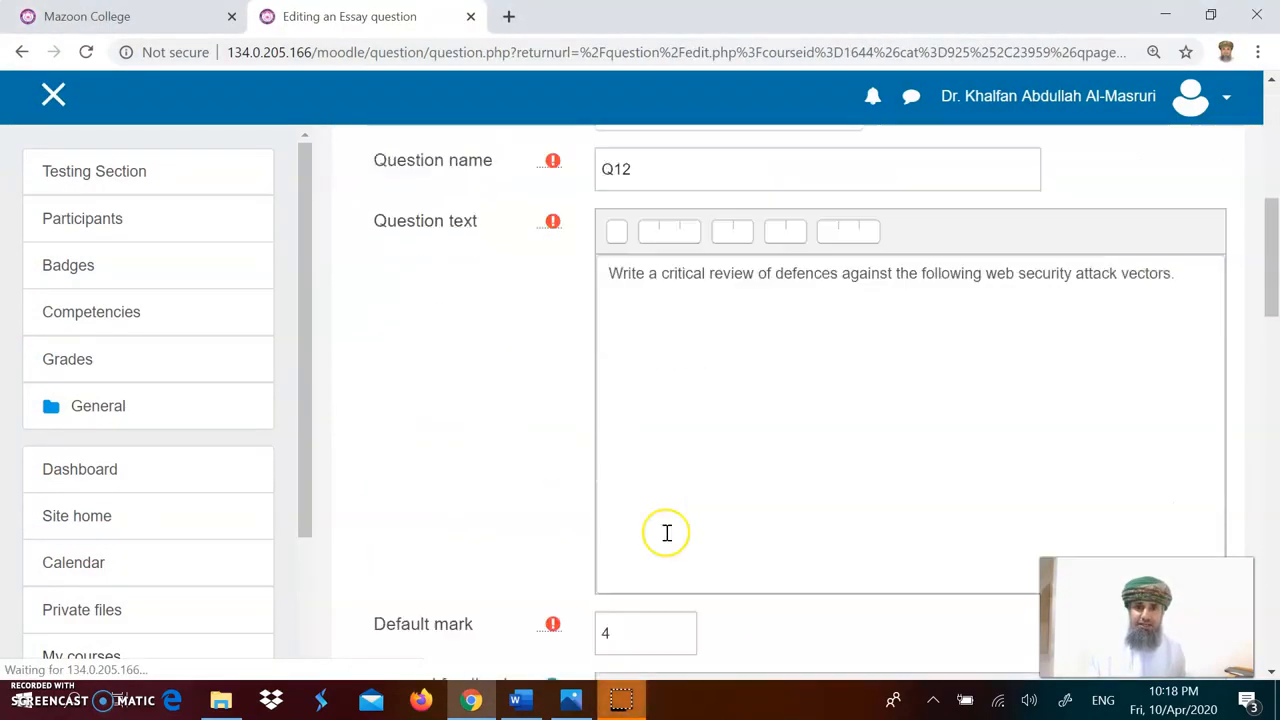
{"action": "scroll", "coordinate": [666, 532], "scroll_direction": "down", "scroll_amount": 9}
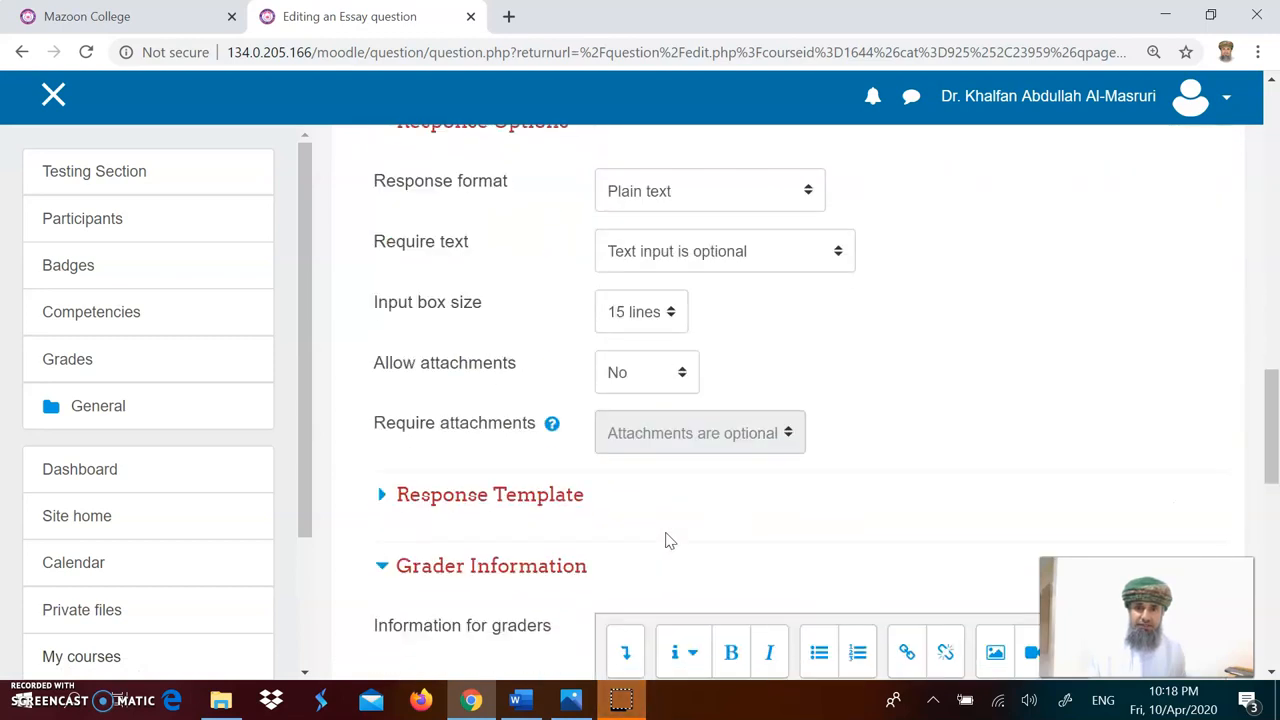
{"action": "scroll", "coordinate": [665, 530], "scroll_direction": "up", "scroll_amount": 3}
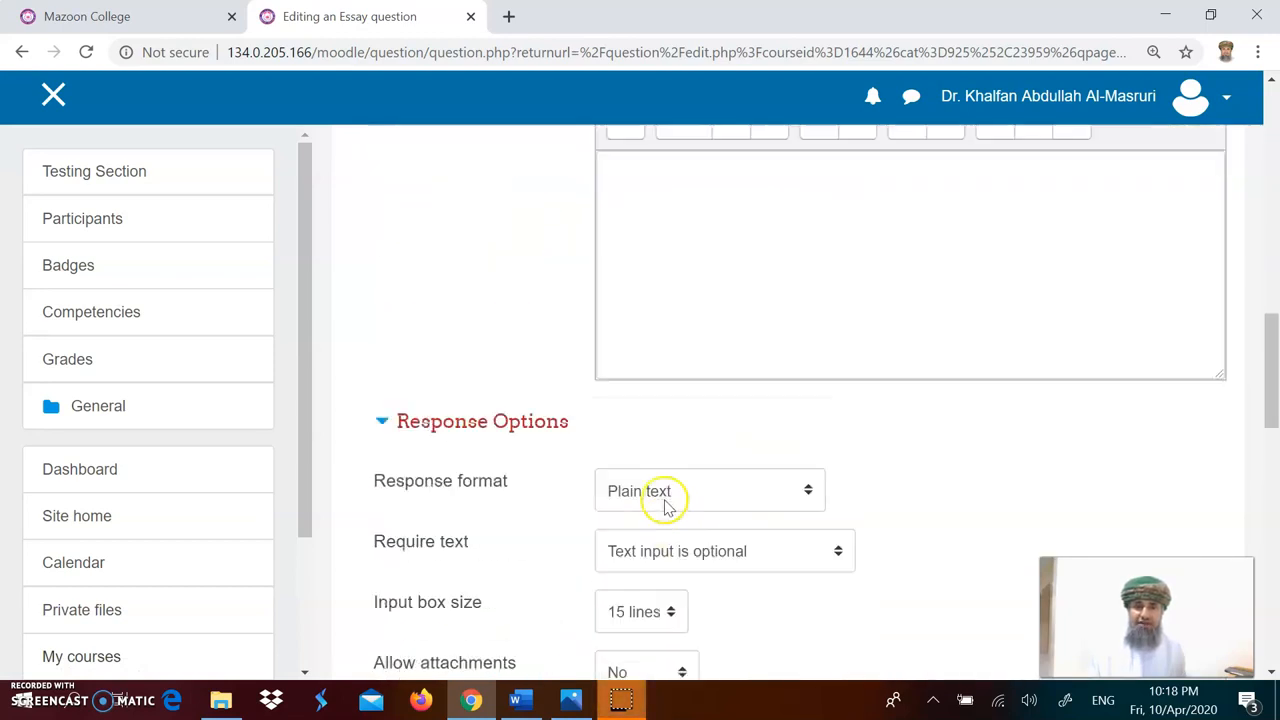
{"action": "scroll", "coordinate": [757, 517], "scroll_direction": "down", "scroll_amount": 8}
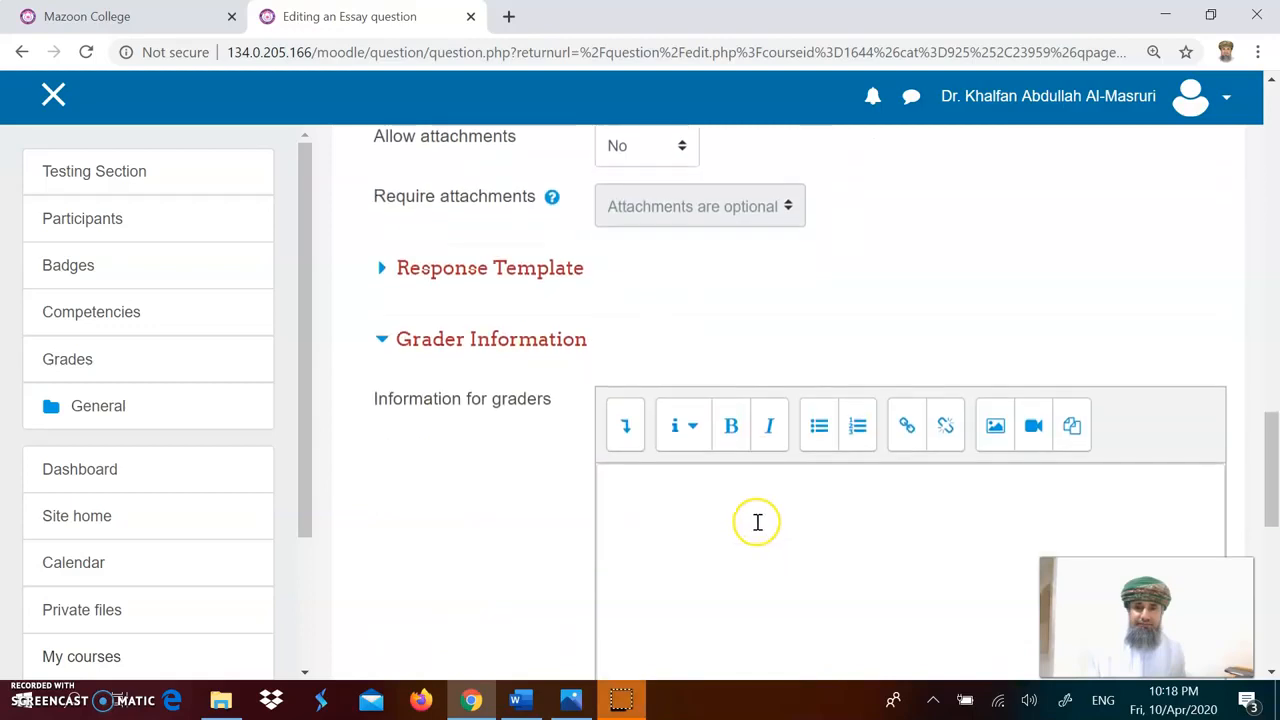
{"action": "scroll", "coordinate": [757, 520], "scroll_direction": "down", "scroll_amount": 2}
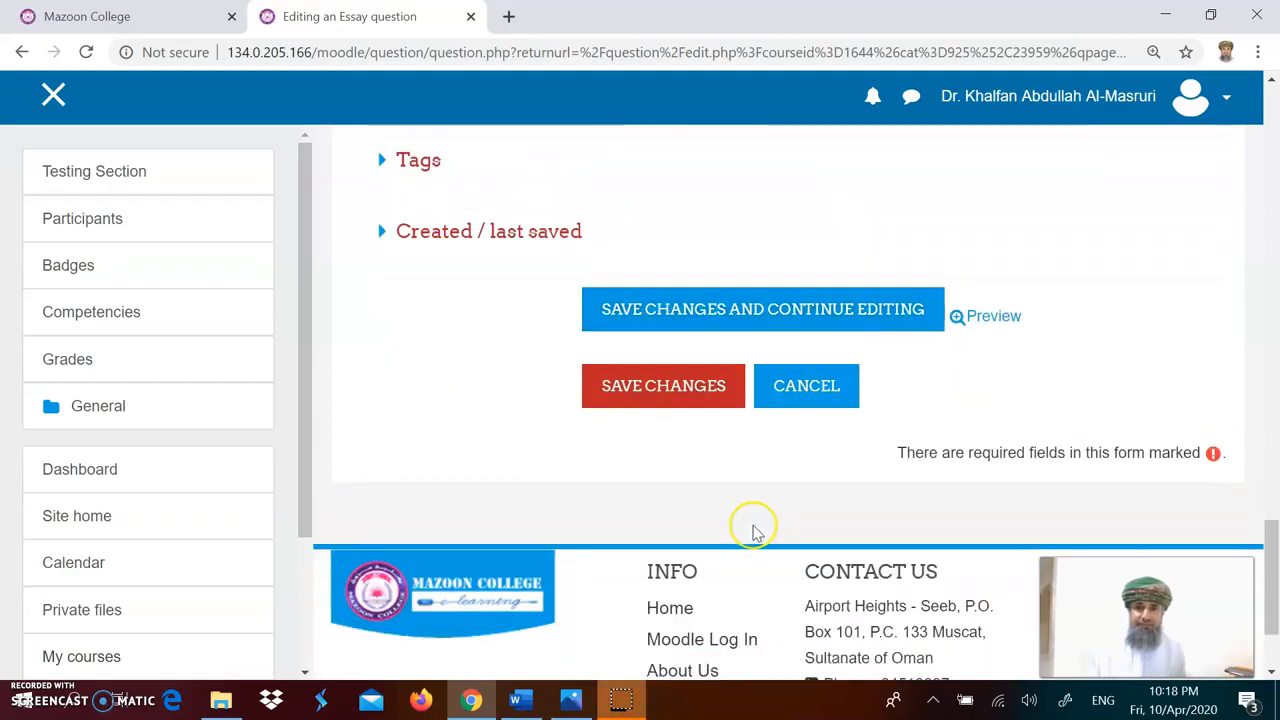
{"action": "left_click", "coordinate": [675, 400]}
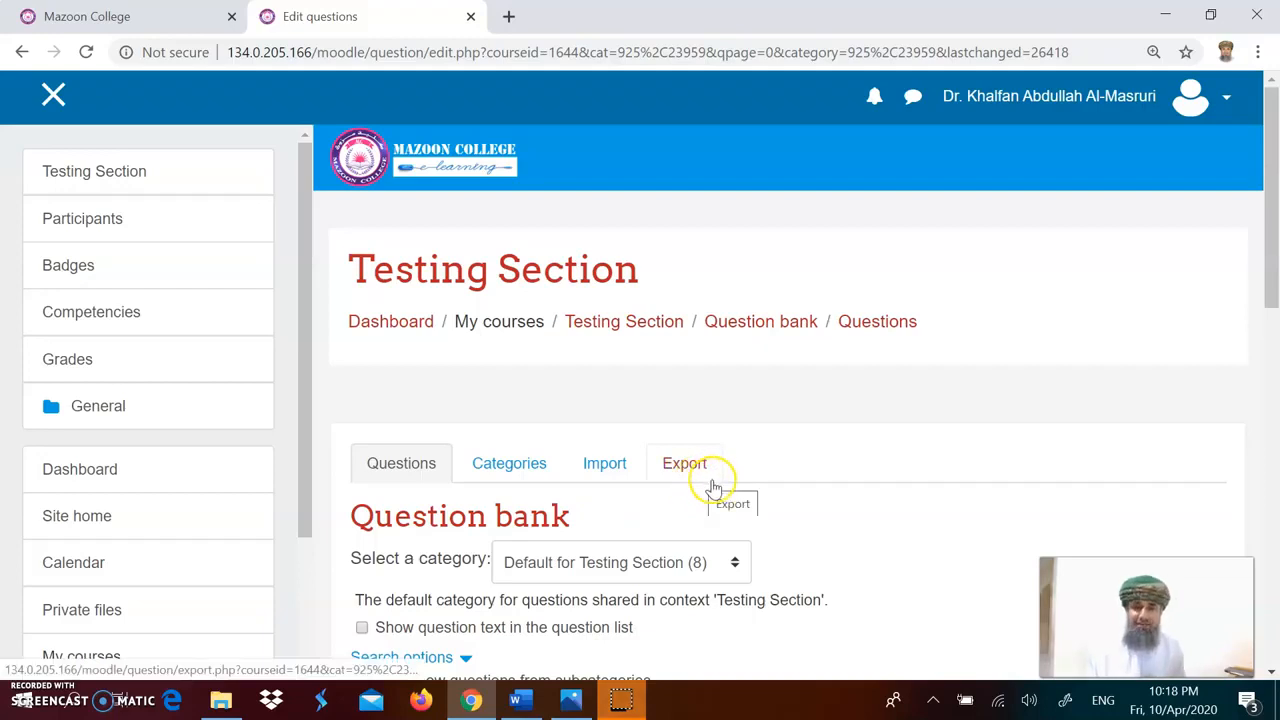
{"action": "scroll", "coordinate": [676, 506], "scroll_direction": "down", "scroll_amount": 2}
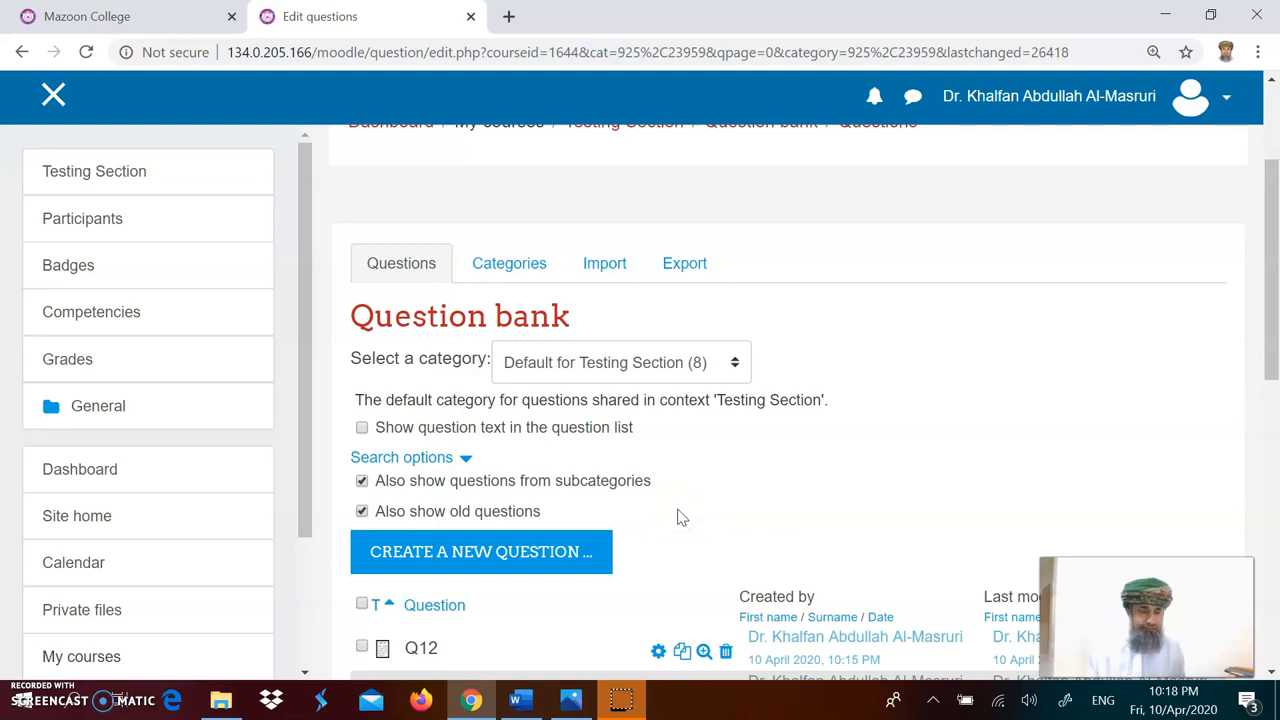
{"action": "scroll", "coordinate": [676, 517], "scroll_direction": "down", "scroll_amount": 1}
{"action": "left_click", "coordinate": [700, 535]}
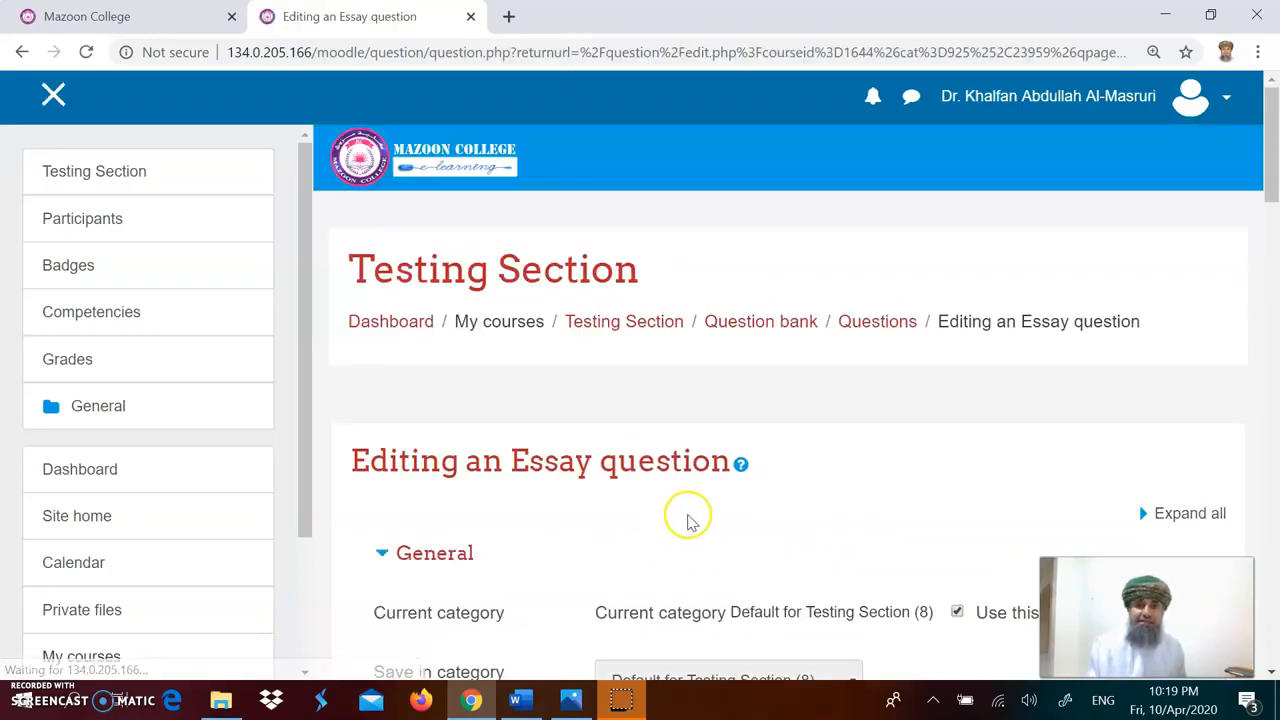
{"action": "scroll", "coordinate": [686, 517], "scroll_direction": "down", "scroll_amount": 4}
{"action": "scroll", "coordinate": [686, 515], "scroll_direction": "down", "scroll_amount": 1}
{"action": "left_click", "coordinate": [722, 468]}
{"action": "left_click", "coordinate": [1159, 400]}
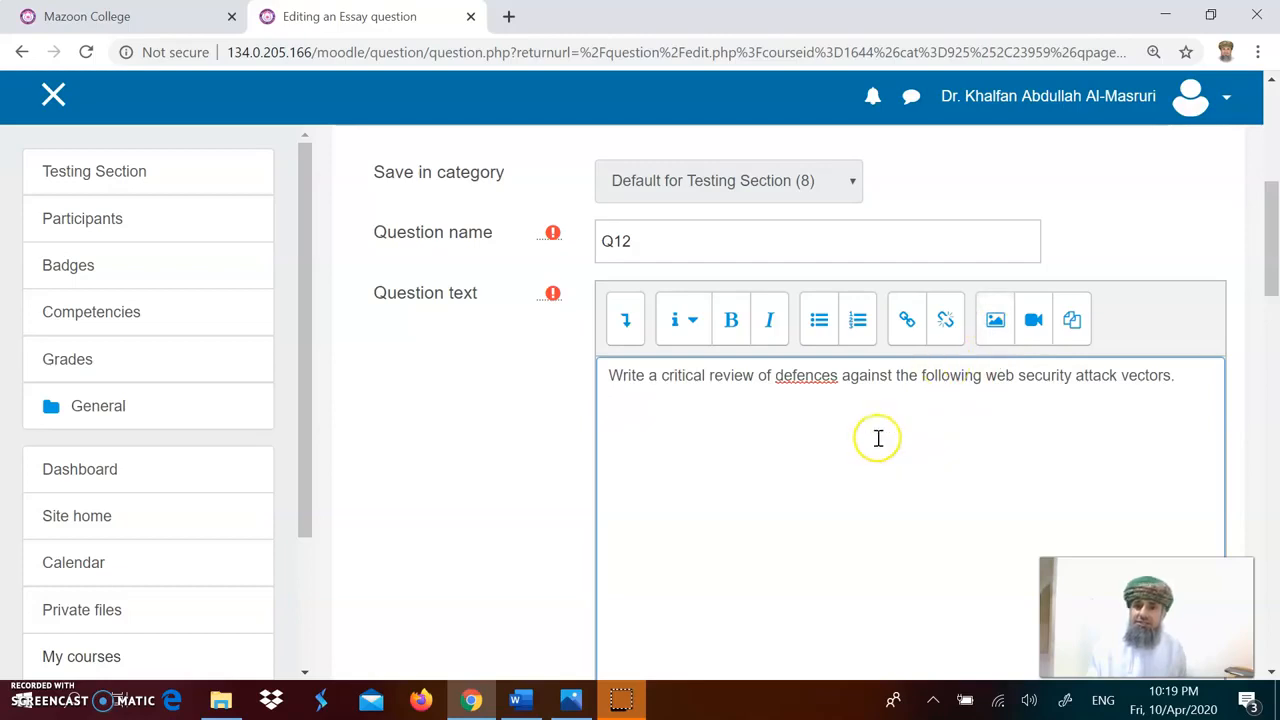
{"action": "left_click", "coordinate": [995, 320]}
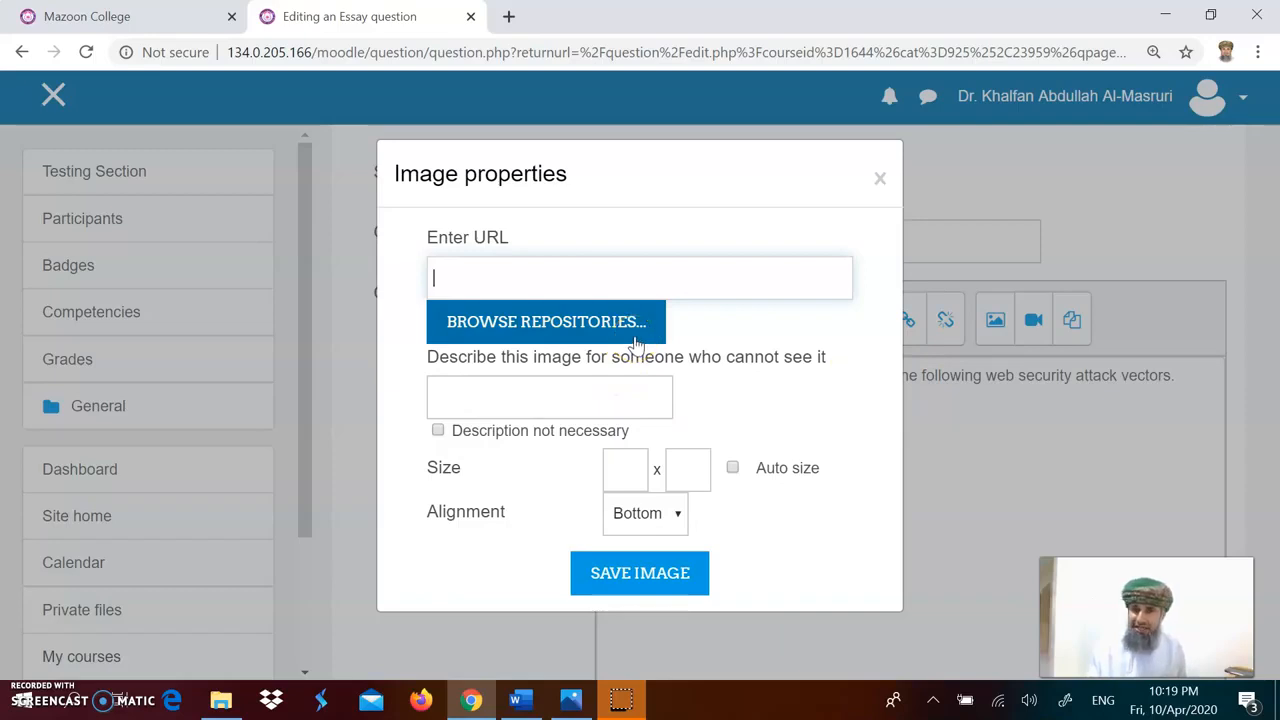
{"action": "left_click", "coordinate": [881, 182]}
Step: Save the Q12 essay question without further changes
{"action": "left_click", "coordinate": [854, 437]}
{"action": "scroll", "coordinate": [860, 500], "scroll_direction": "down", "scroll_amount": 5}
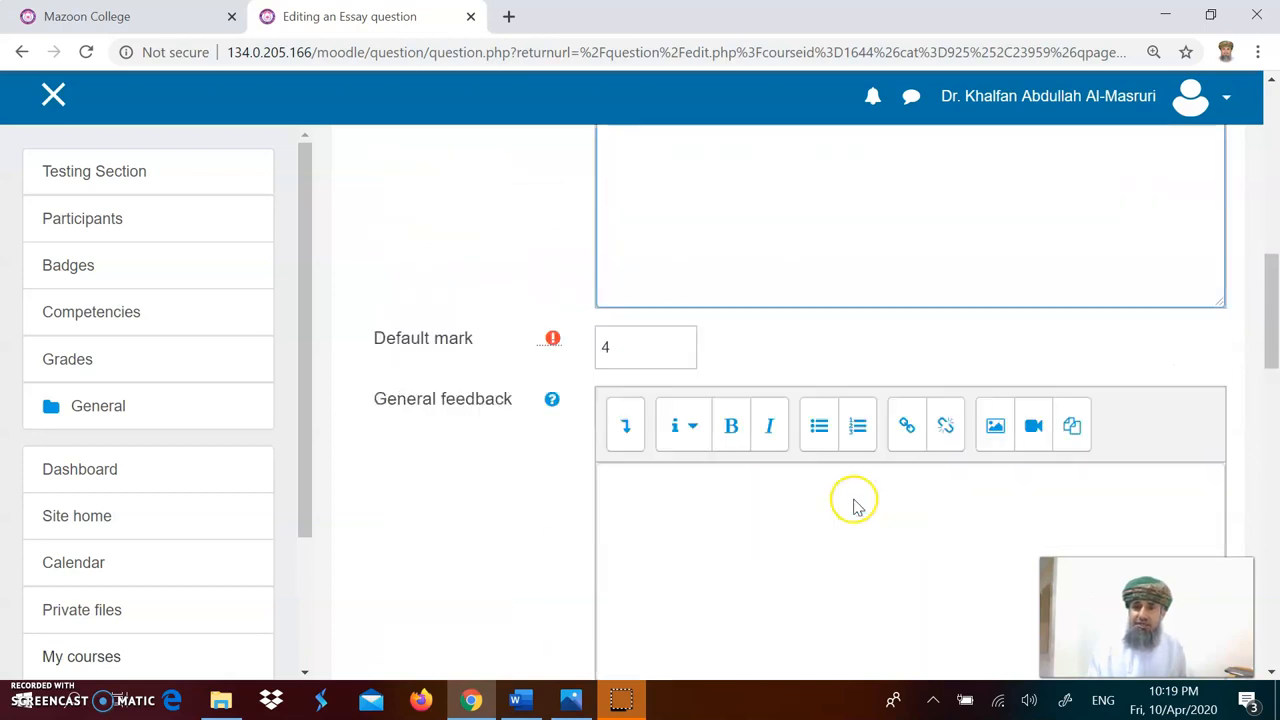
{"action": "scroll", "coordinate": [854, 505], "scroll_direction": "down", "scroll_amount": 15}
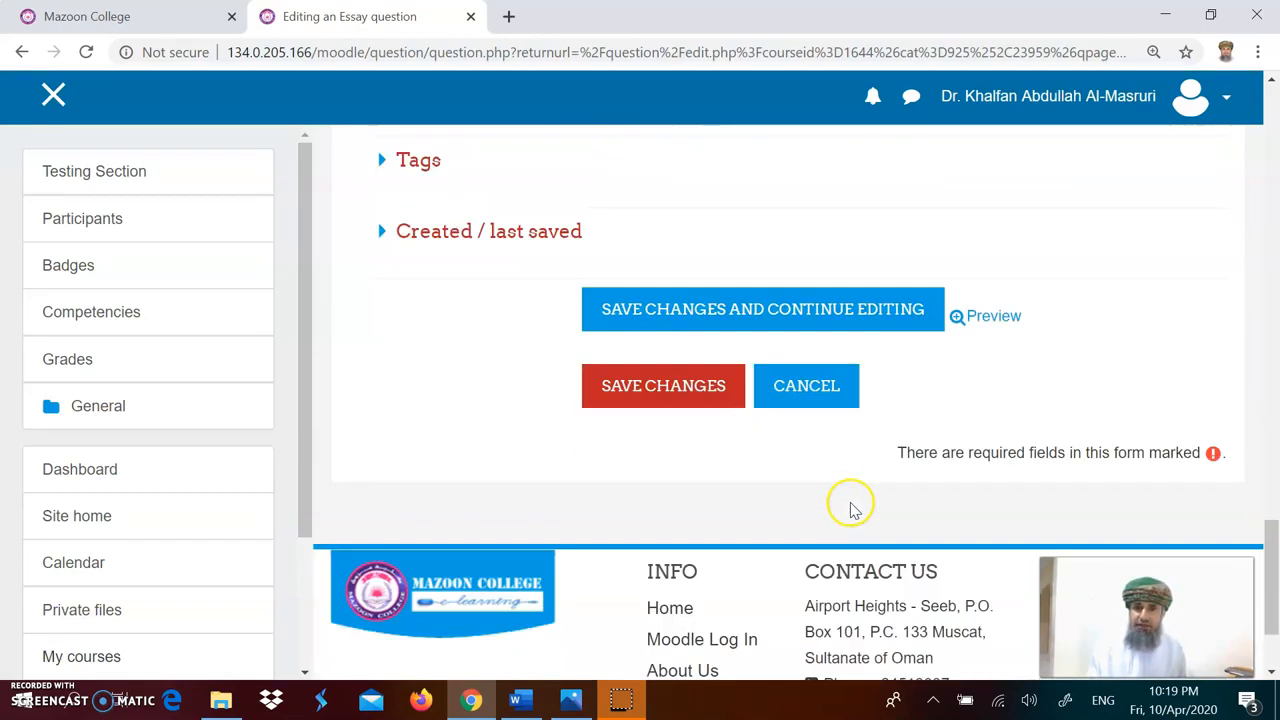
{"action": "left_click", "coordinate": [692, 391]}
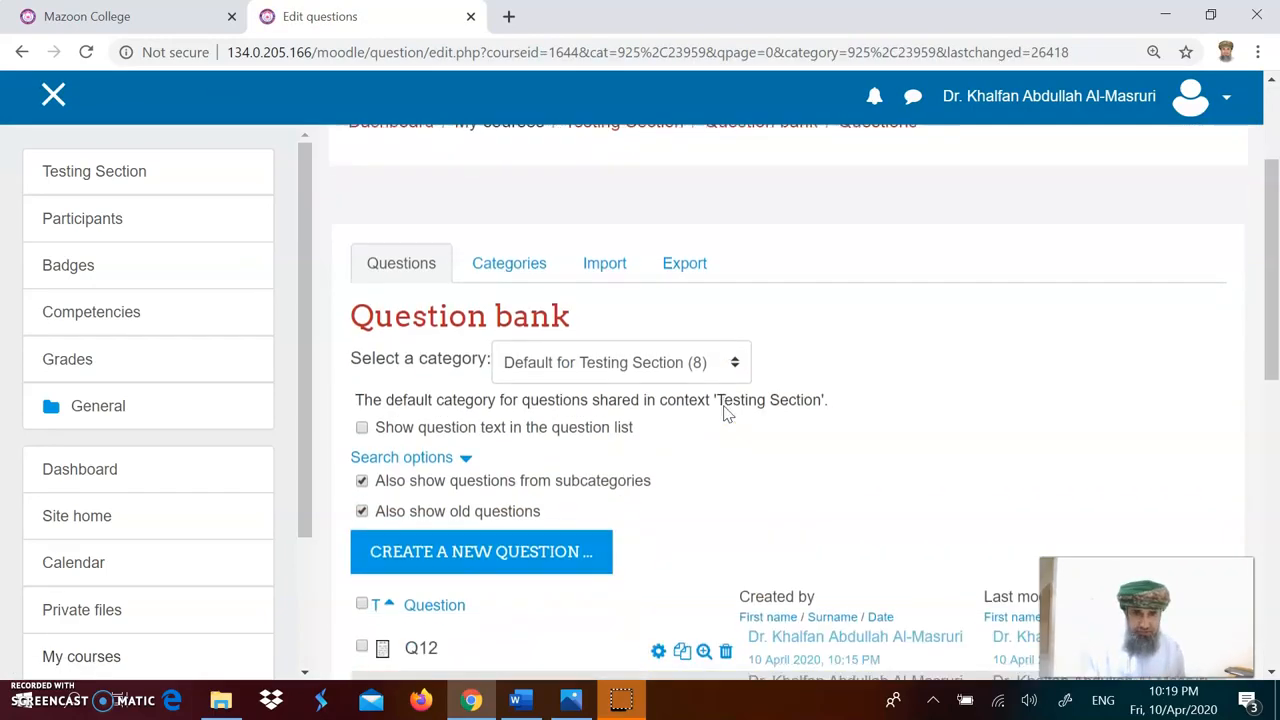
Step: Return to the Testing Section course and add a new Quiz activity
{"action": "scroll", "coordinate": [718, 420], "scroll_direction": "up", "scroll_amount": 4}
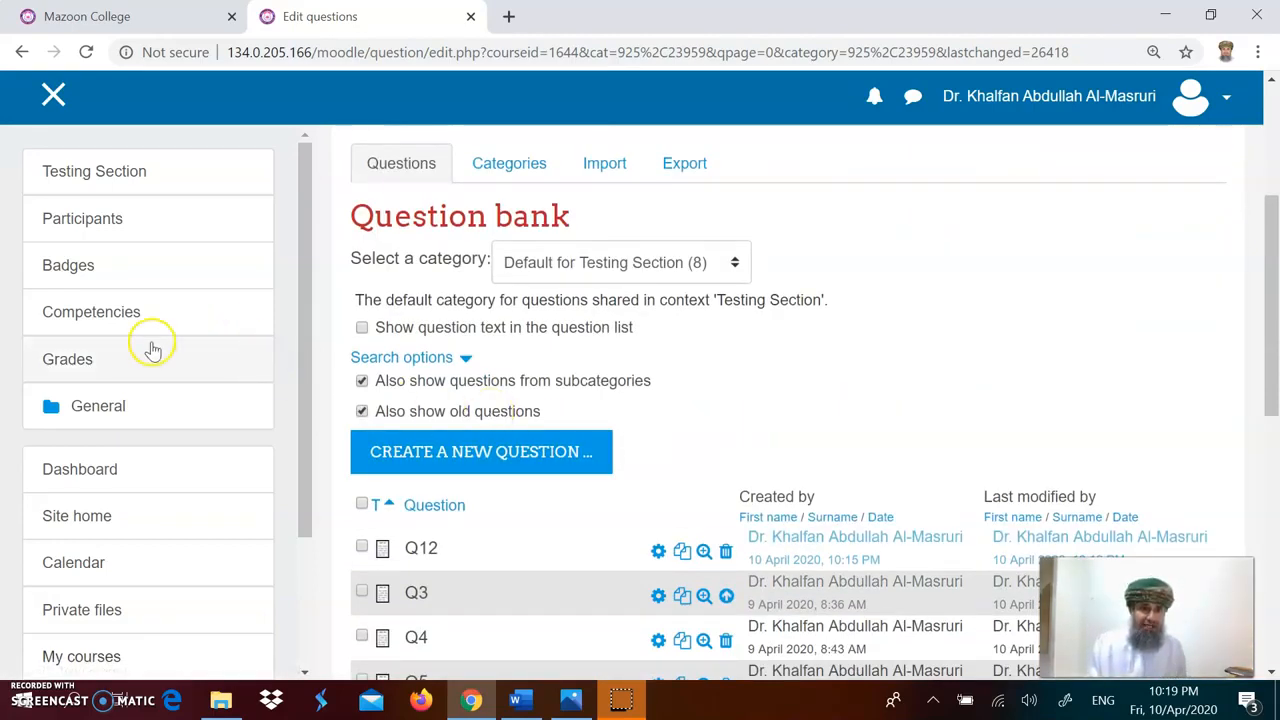
{"action": "left_click", "coordinate": [125, 173]}
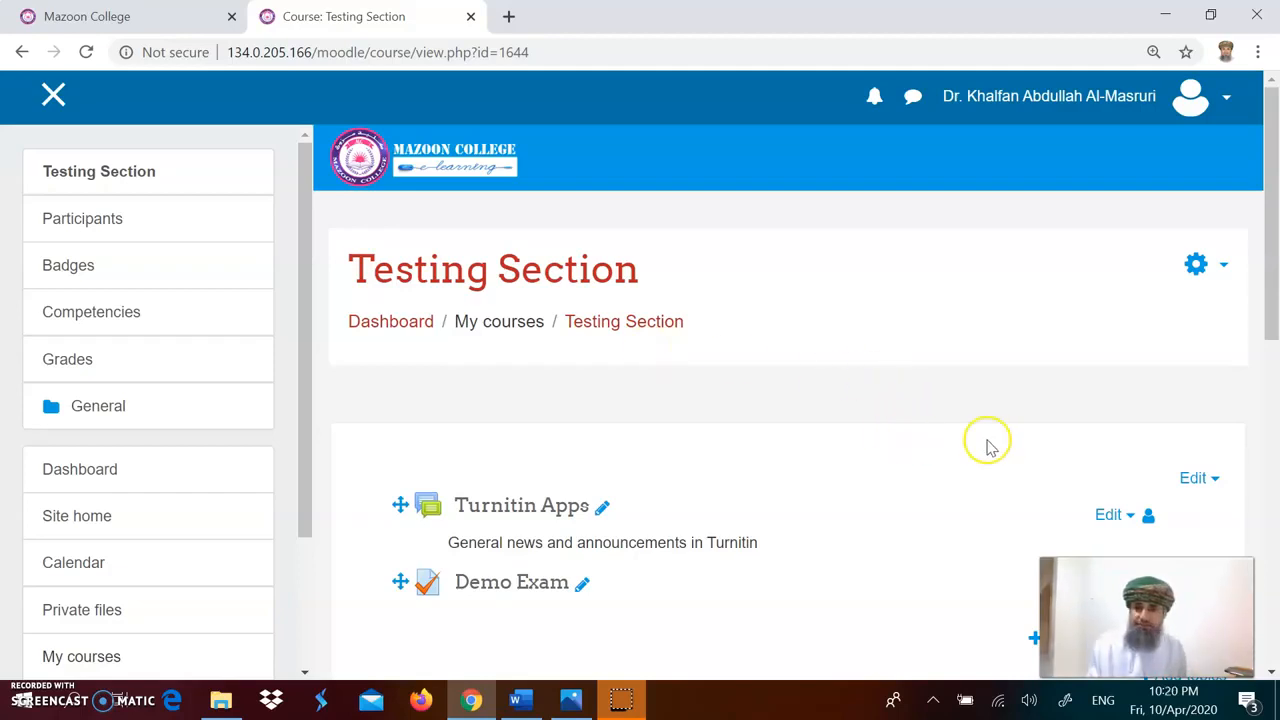
{"action": "scroll", "coordinate": [983, 449], "scroll_direction": "down", "scroll_amount": 1}
{"action": "scroll", "coordinate": [983, 449], "scroll_direction": "down", "scroll_amount": 2}
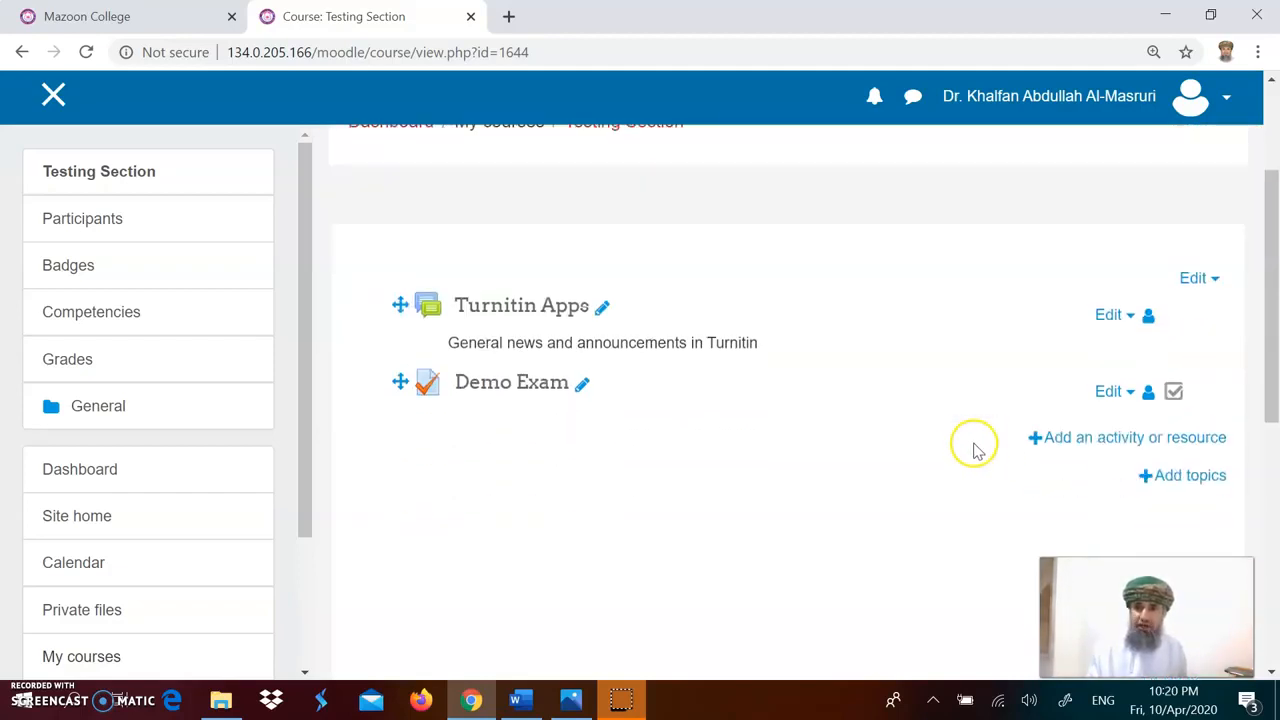
{"action": "left_click", "coordinate": [1070, 440]}
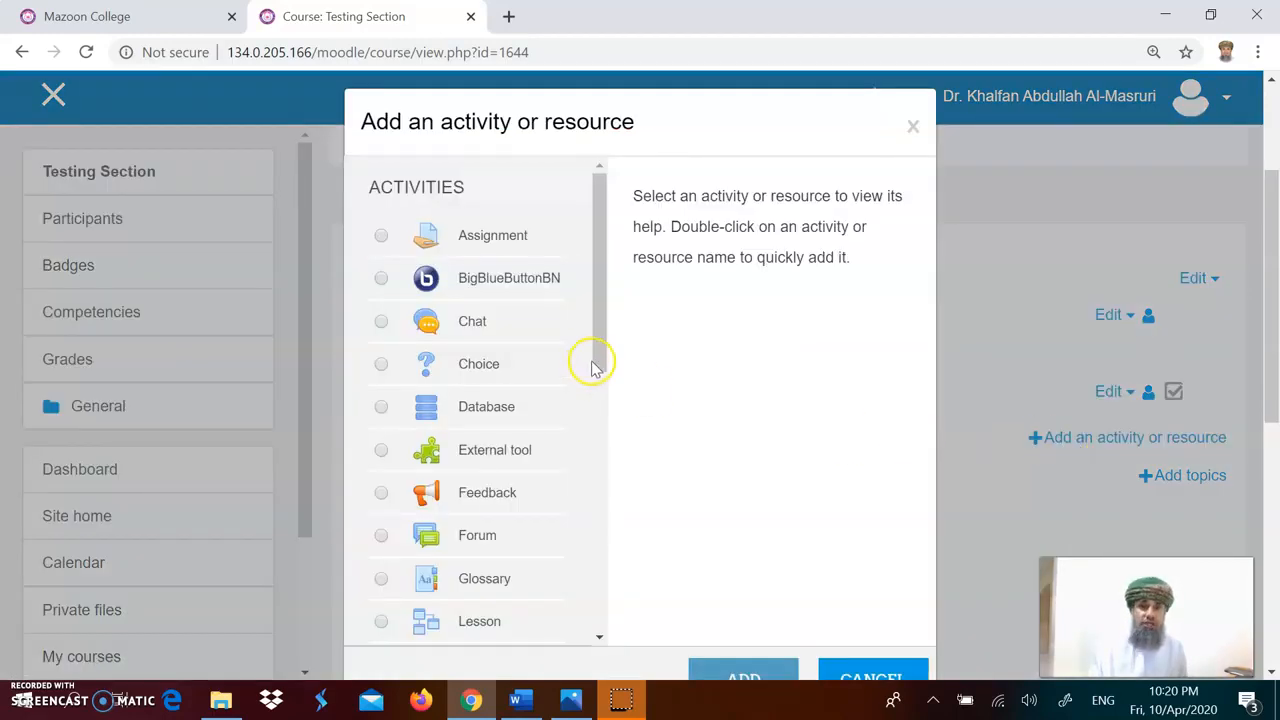
{"action": "left_click_drag", "start_coordinate": [598, 358], "coordinate": [604, 422]}
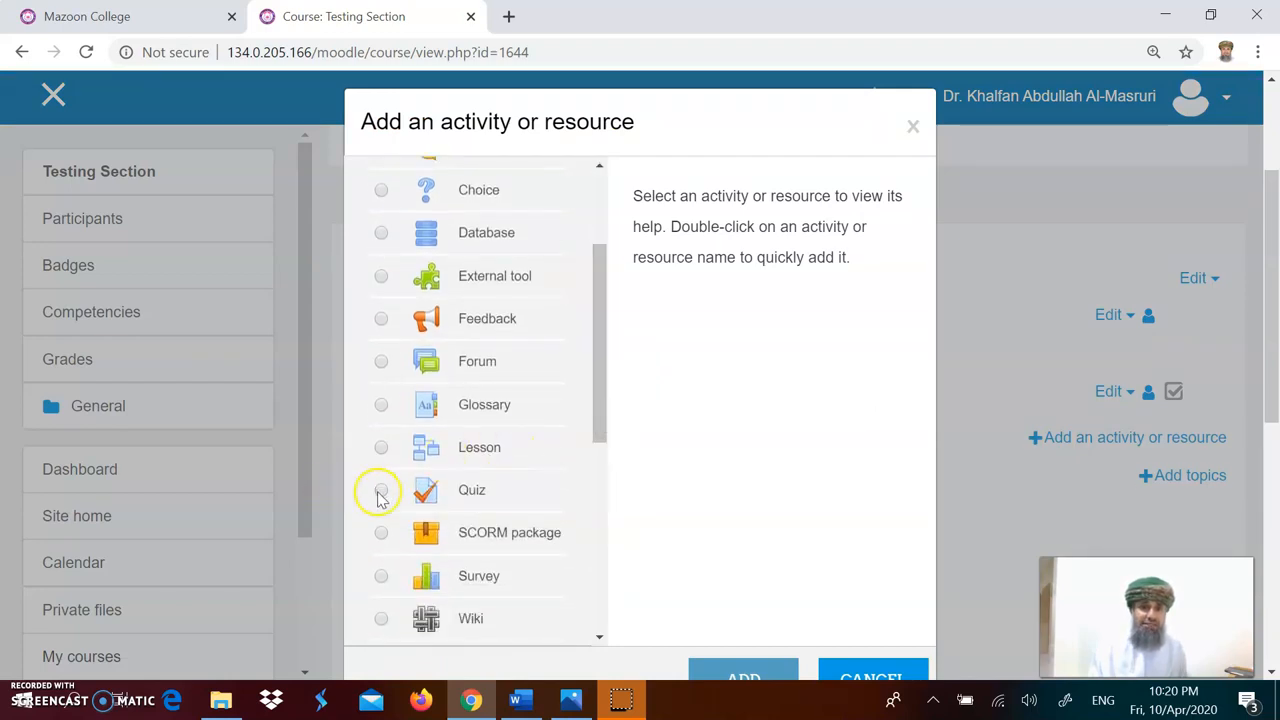
{"action": "left_click", "coordinate": [380, 491]}
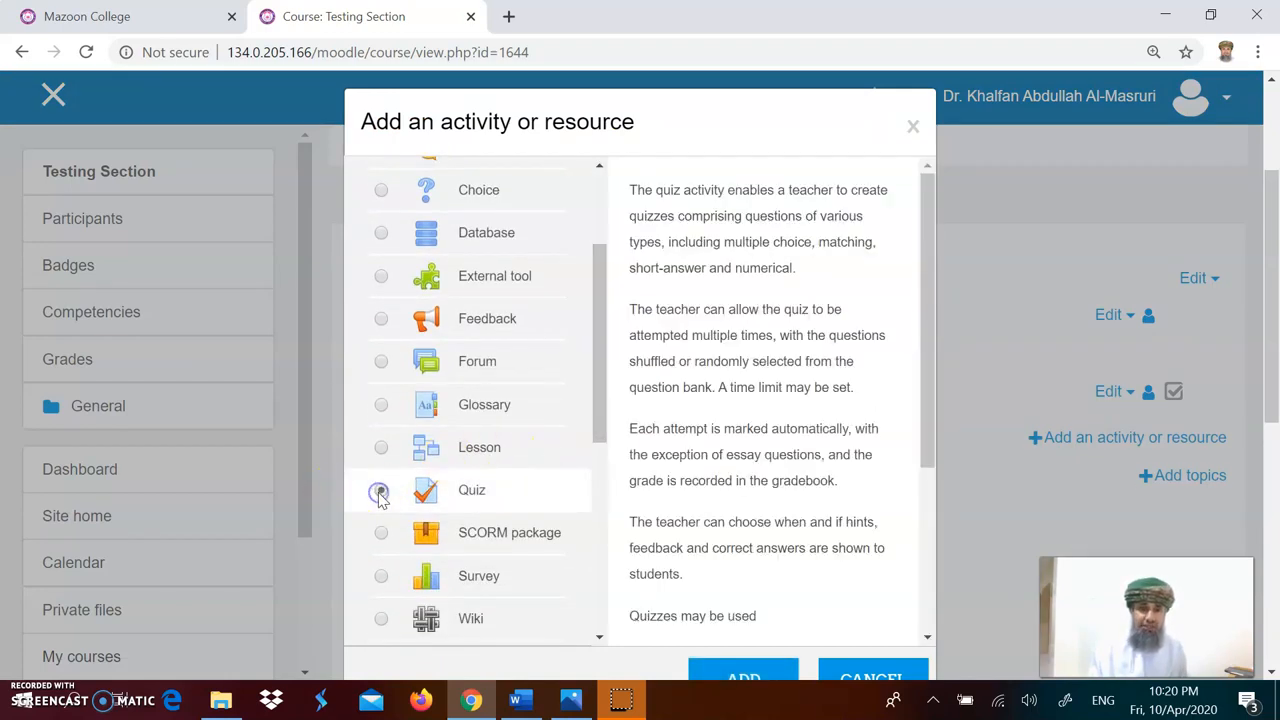
{"action": "left_click", "coordinate": [733, 676]}
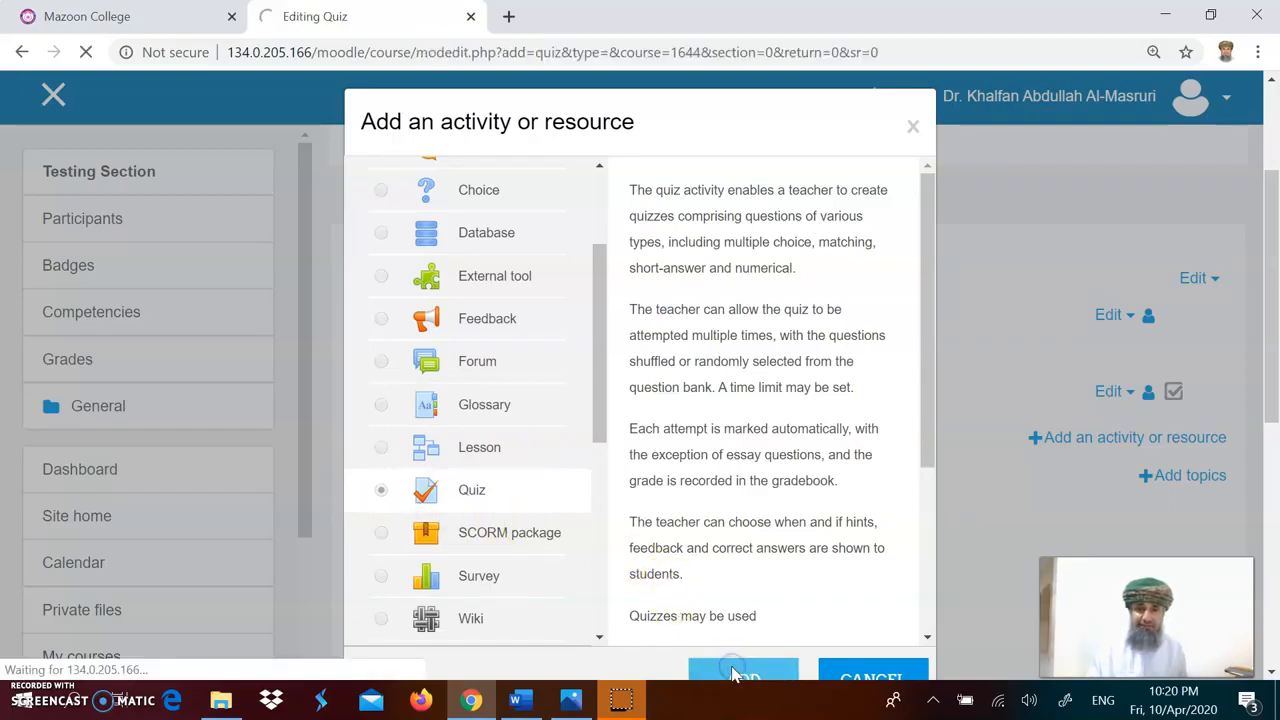
Step: Name the new quiz "Final Exam for IT1111 Intro to C++" and save it, returning to the course
{"action": "scroll", "coordinate": [757, 545], "scroll_direction": "down", "scroll_amount": 2}
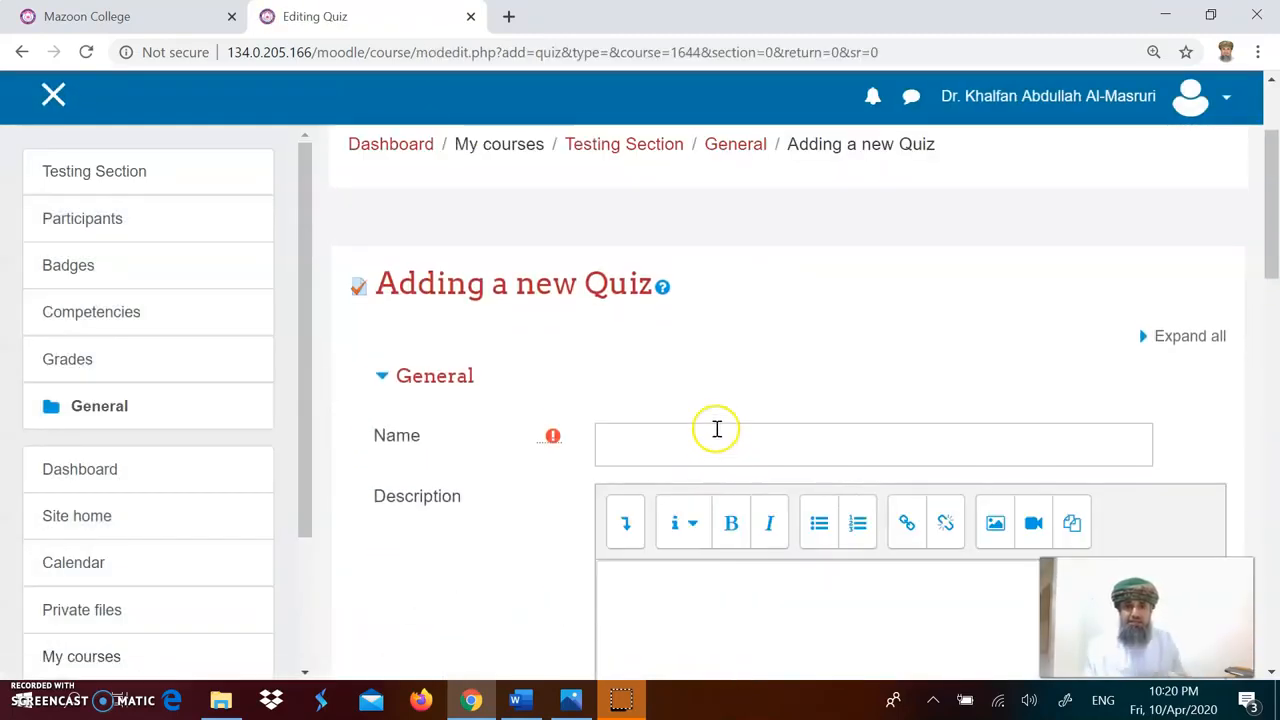
{"action": "left_click", "coordinate": [717, 429]}
{"action": "type", "text": "Final"}
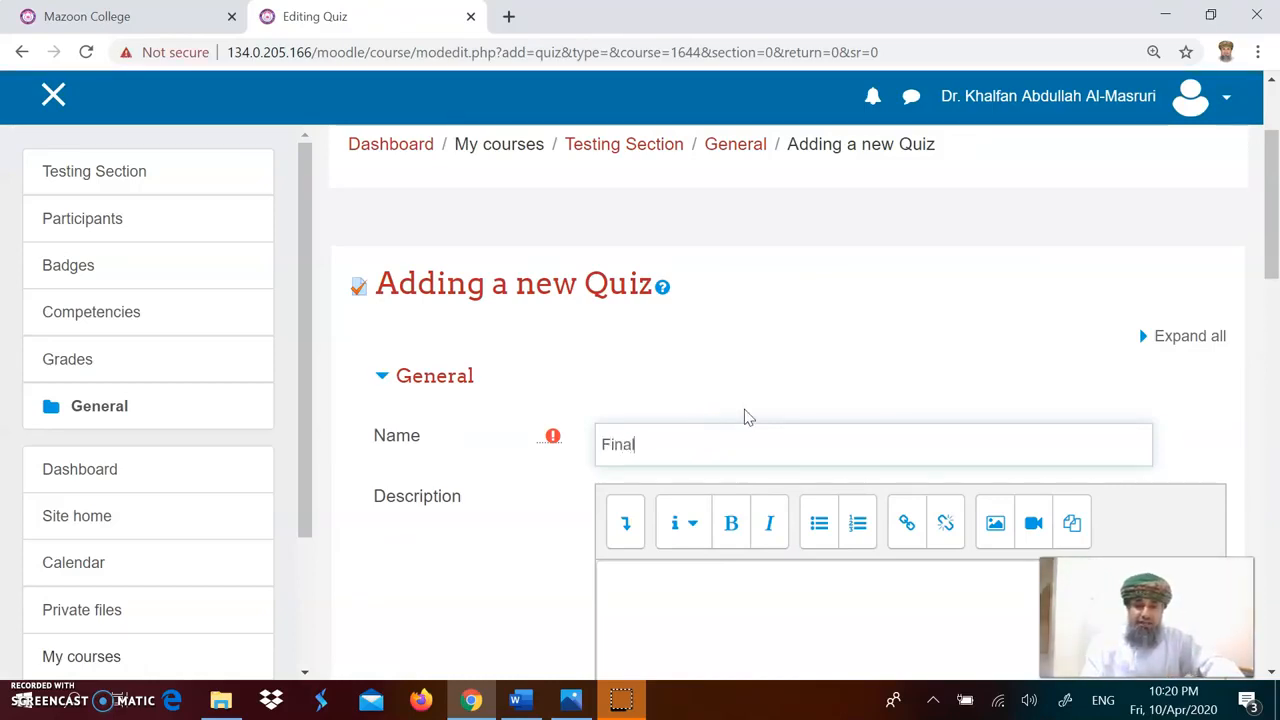
{"action": "type", "text": " Exa"}
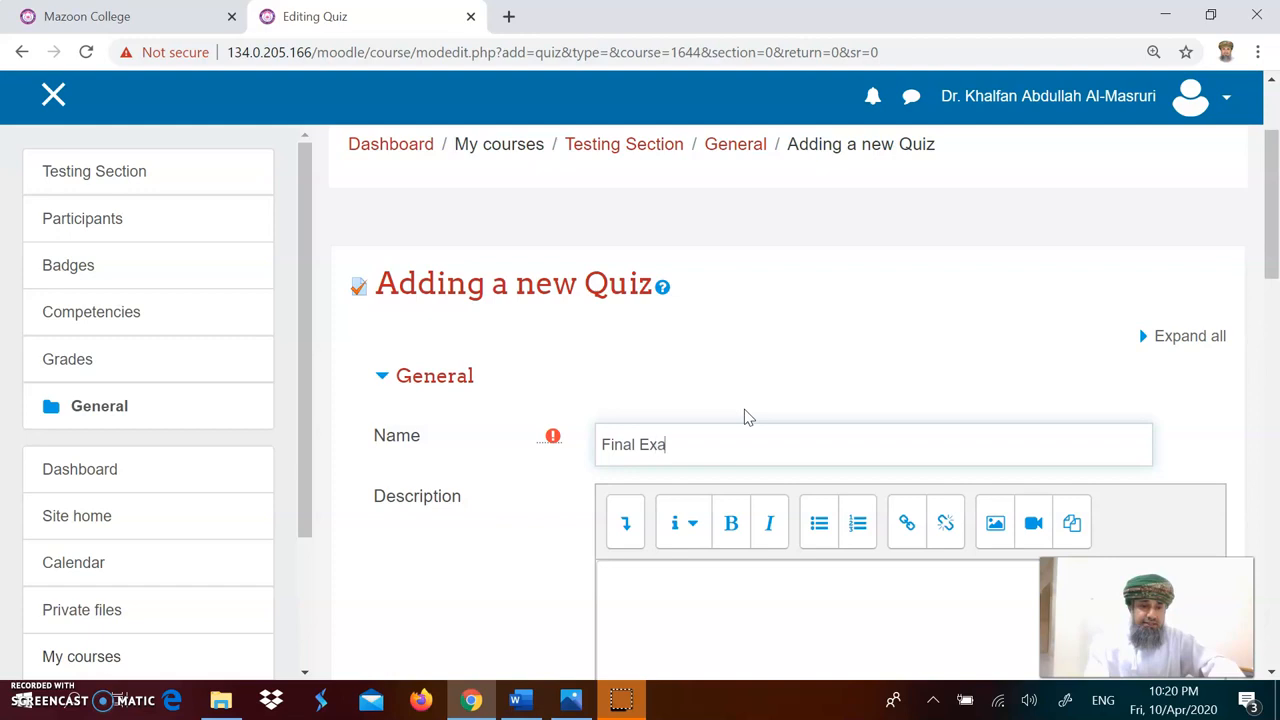
{"action": "type", "text": "m for IT1111 Intro to C++"}
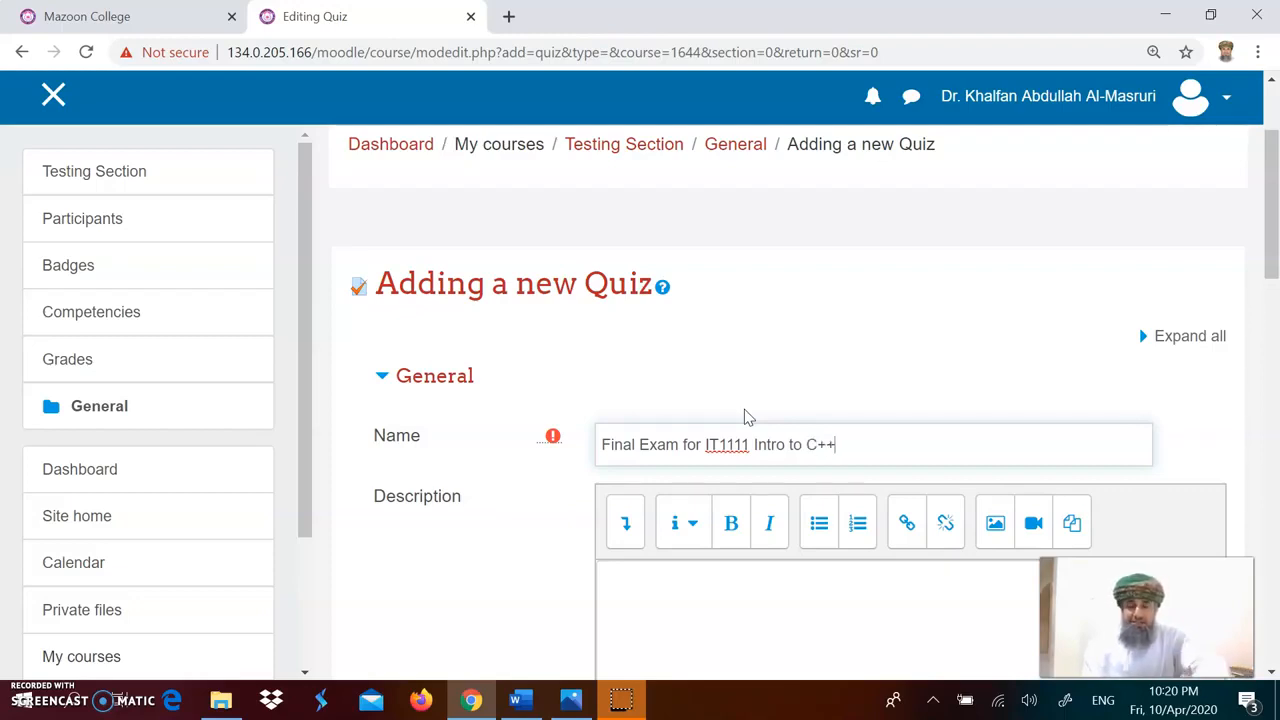
{"action": "left_click", "coordinate": [757, 591]}
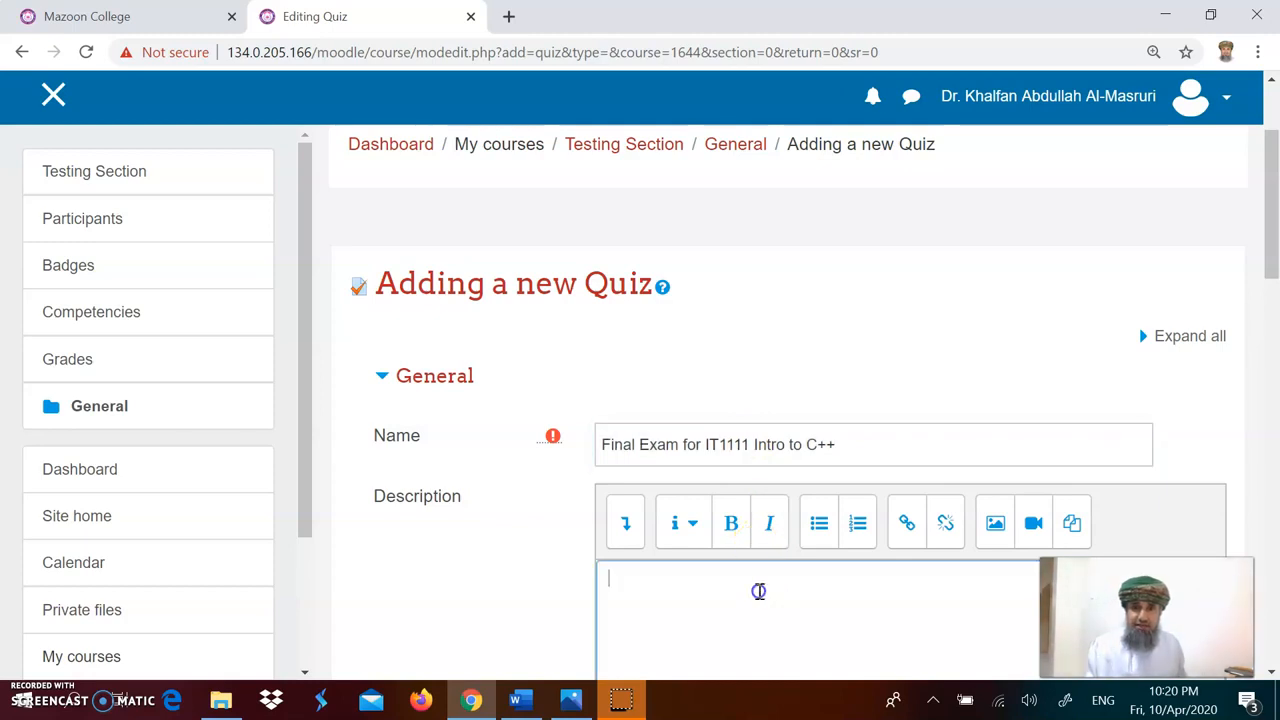
{"action": "scroll", "coordinate": [760, 591], "scroll_direction": "down", "scroll_amount": 10}
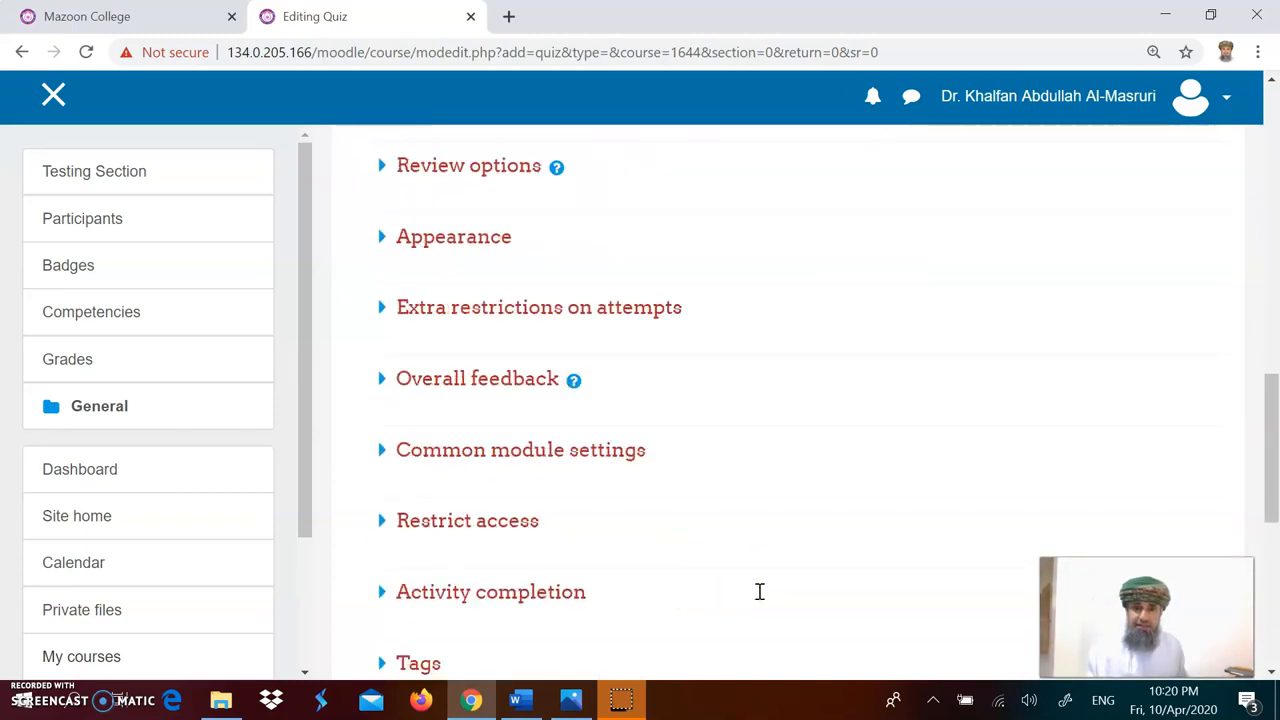
{"action": "scroll", "coordinate": [762, 598], "scroll_direction": "down", "scroll_amount": 3}
{"action": "left_click", "coordinate": [720, 525]}
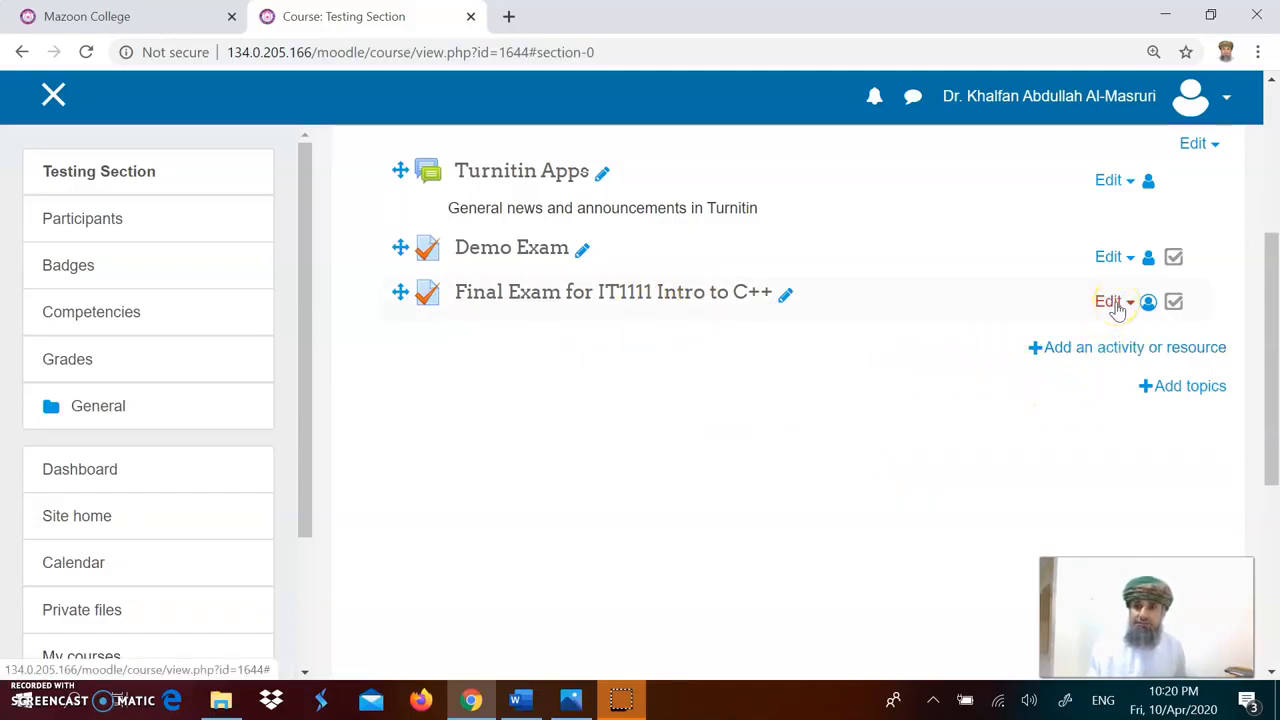
Step: Open the Final Exam for IT1111 Intro to C++ quiz and go to its quiz editing page
{"action": "left_click", "coordinate": [681, 304]}
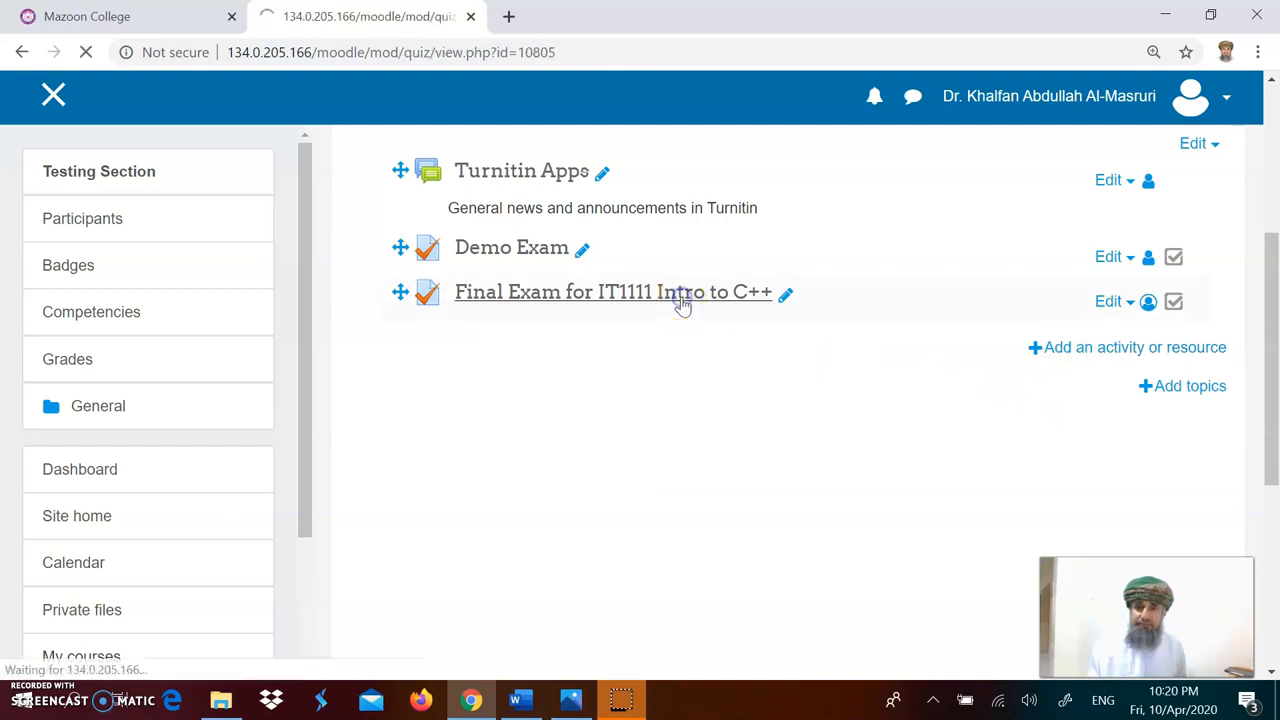
{"action": "scroll", "coordinate": [985, 440], "scroll_direction": "down", "scroll_amount": 2}
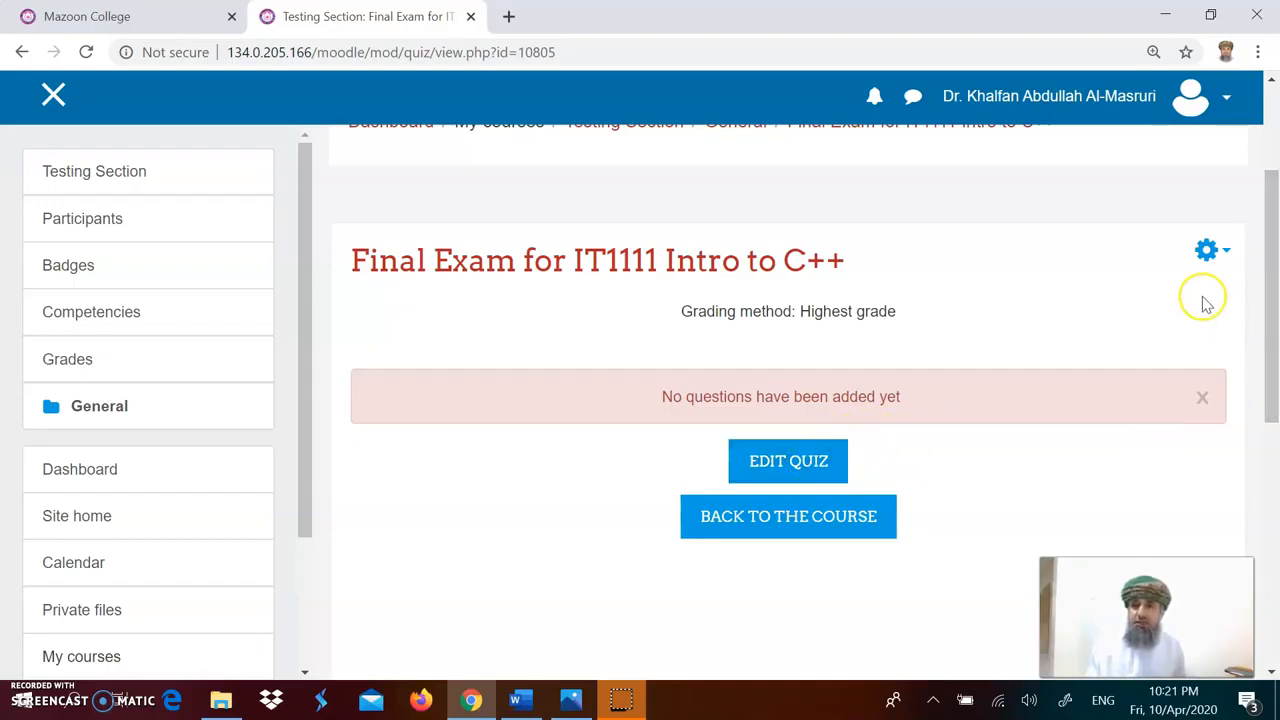
{"action": "left_click", "coordinate": [1218, 255]}
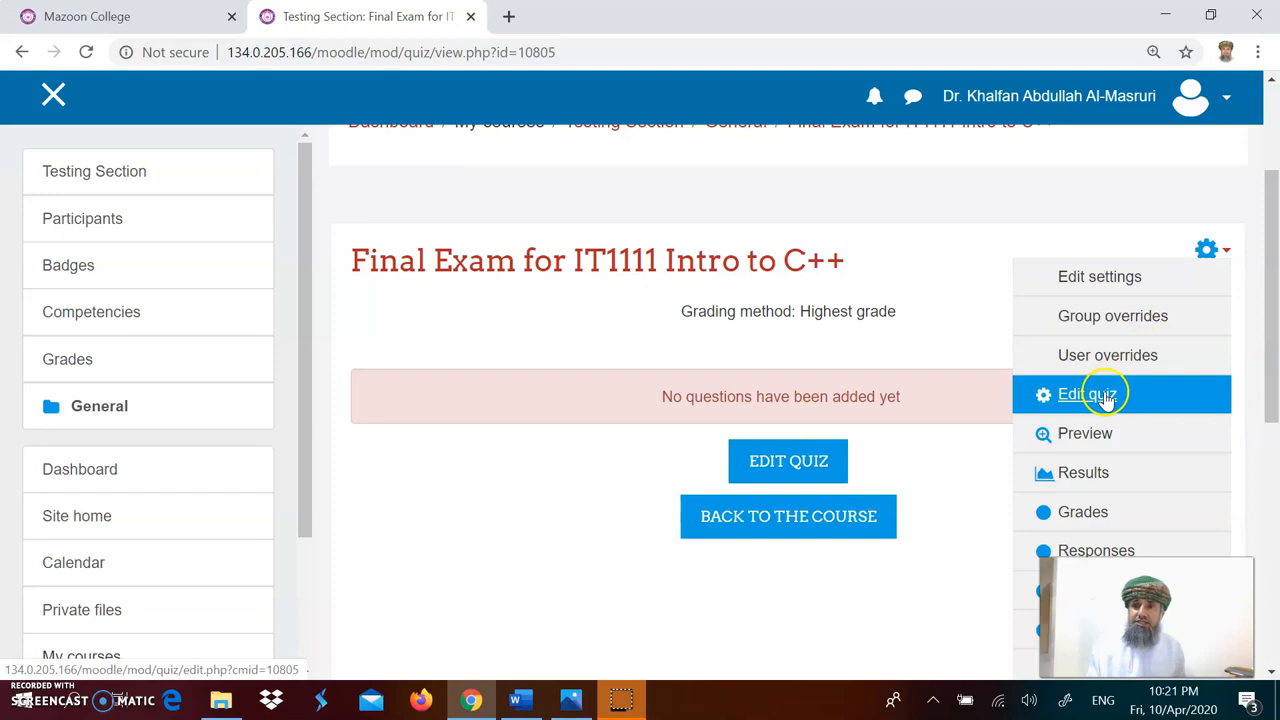
{"action": "left_click", "coordinate": [943, 465]}
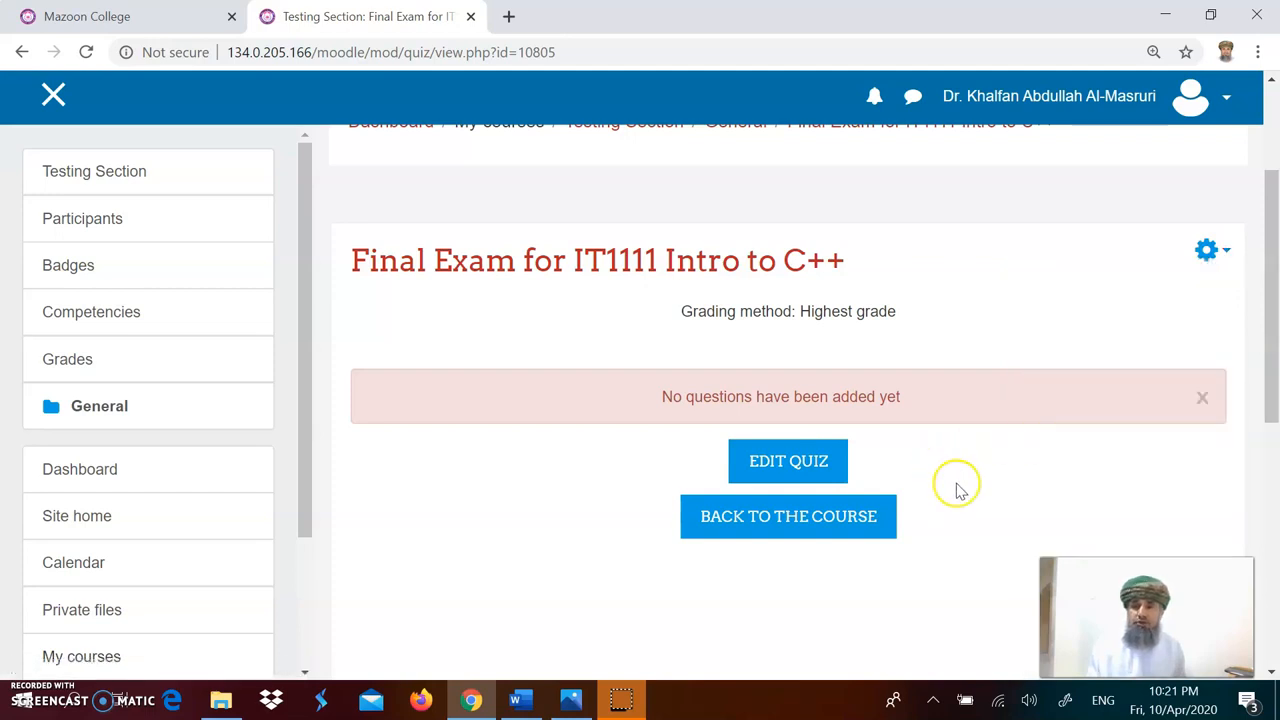
{"action": "left_click", "coordinate": [790, 468]}
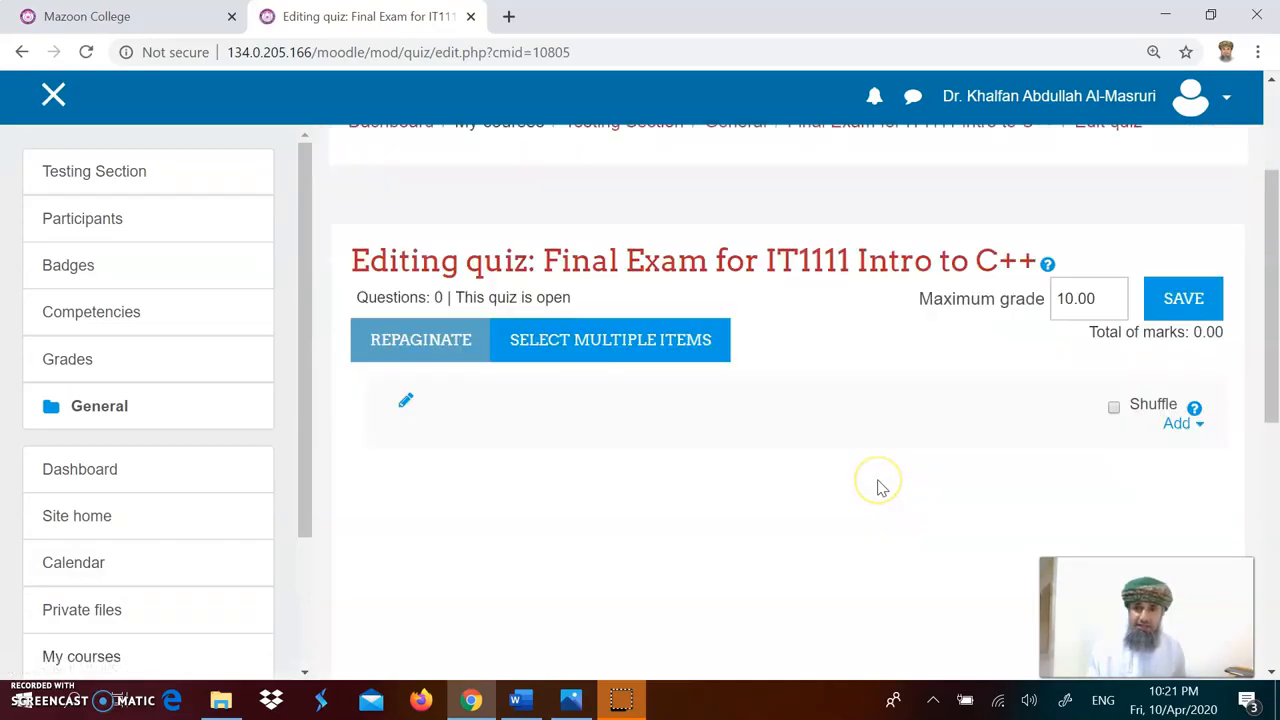
Step: Add Q10, Q11 and Q12 from the question bank to the quiz
{"action": "left_click", "coordinate": [1175, 425]}
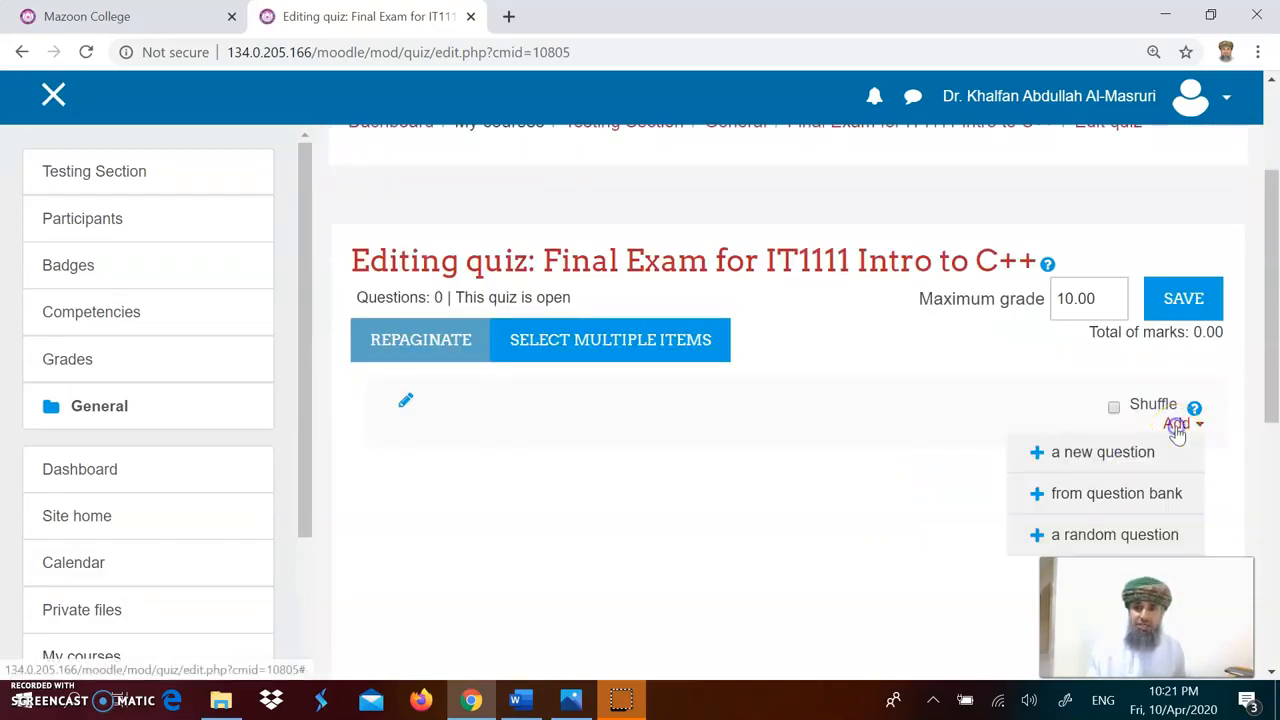
{"action": "left_click", "coordinate": [1119, 505]}
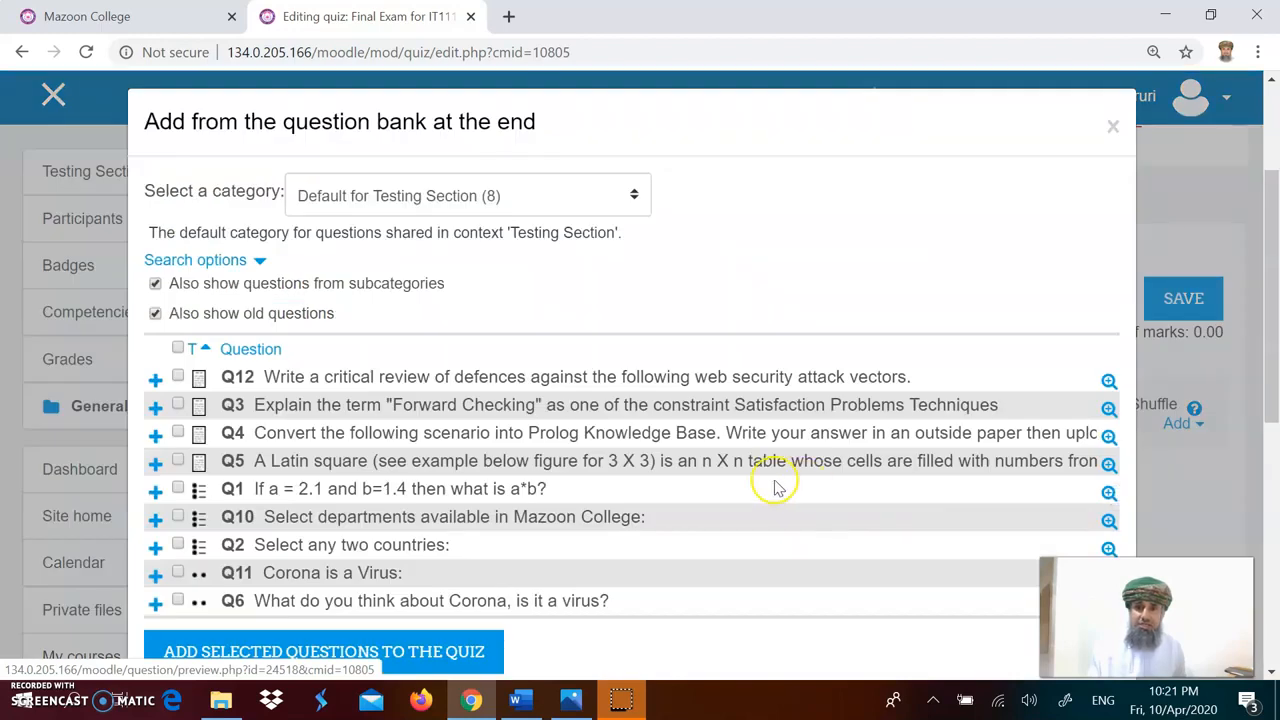
{"action": "scroll", "coordinate": [772, 485], "scroll_direction": "down", "scroll_amount": 2}
{"action": "scroll", "coordinate": [772, 480], "scroll_direction": "up", "scroll_amount": 1}
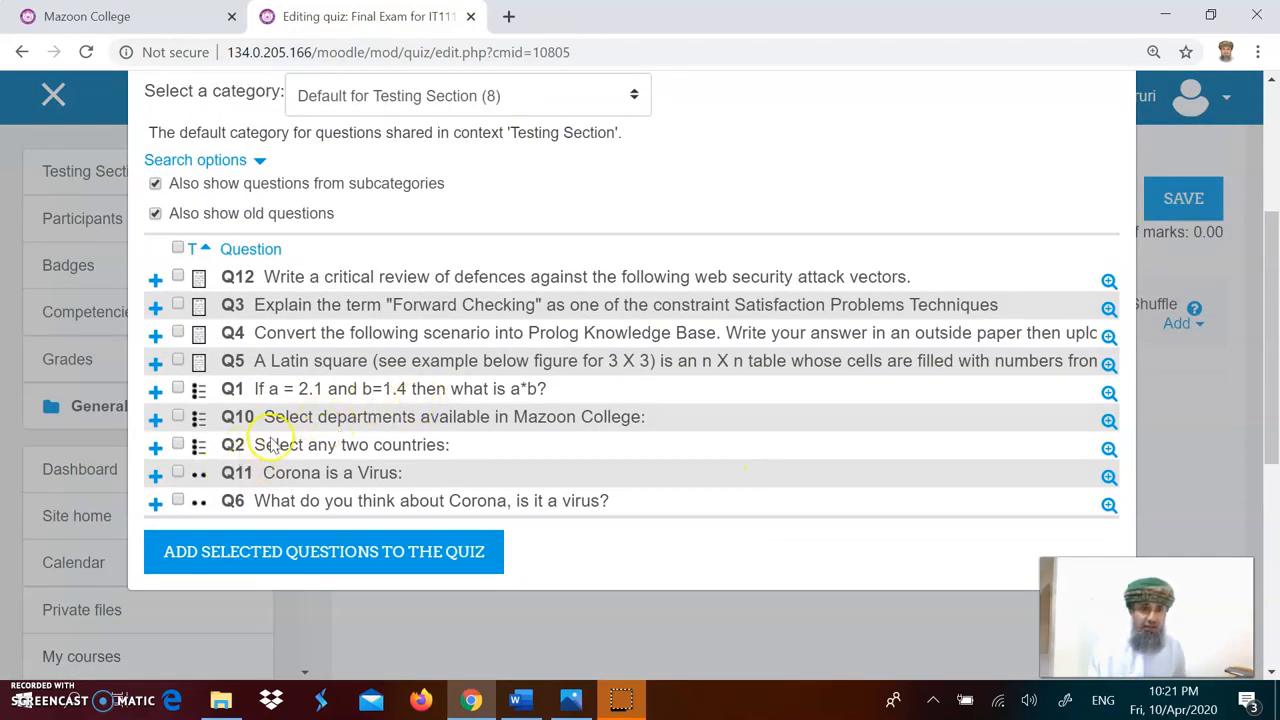
{"action": "scroll", "coordinate": [265, 448], "scroll_direction": "down", "scroll_amount": 1}
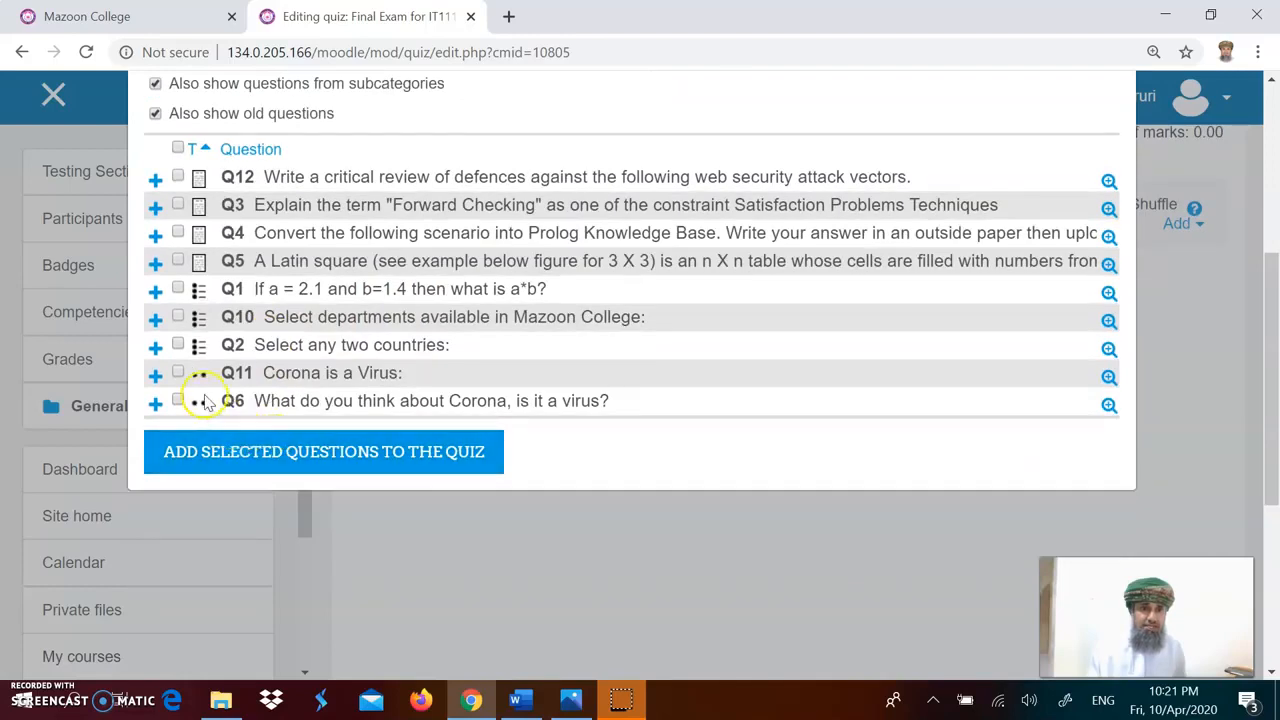
{"action": "left_click", "coordinate": [178, 316]}
{"action": "left_click", "coordinate": [177, 372]}
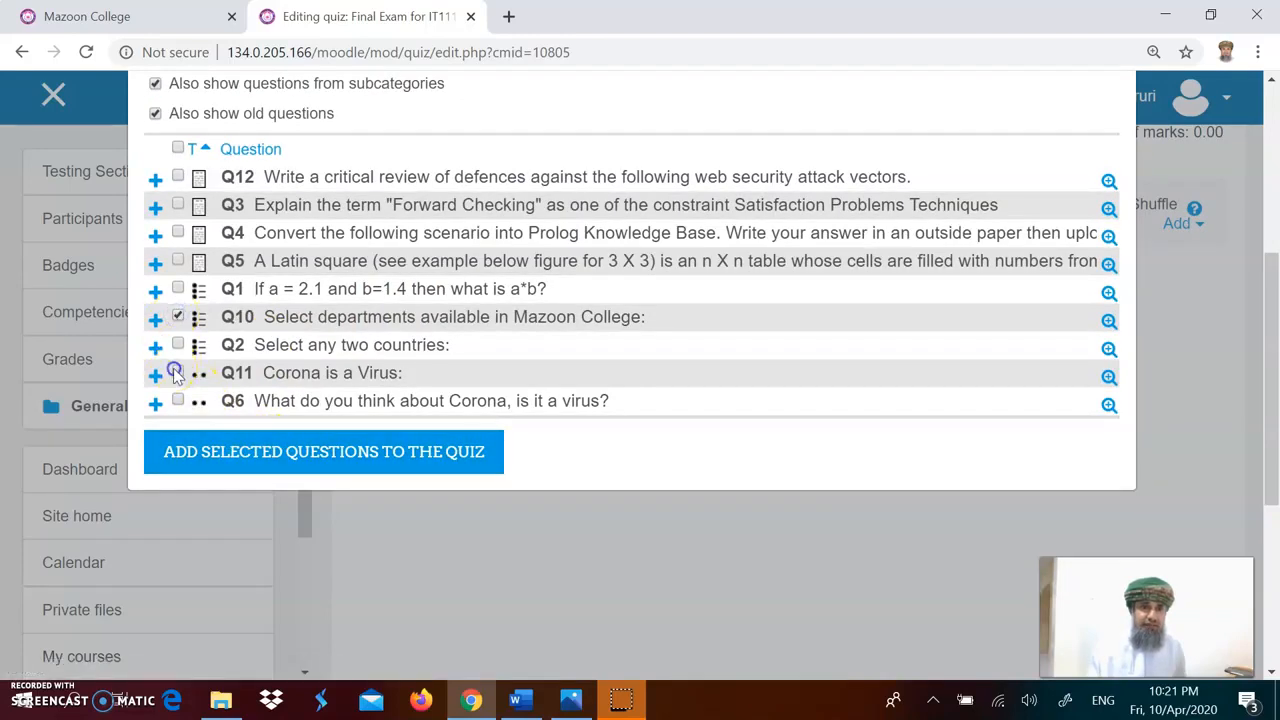
{"action": "left_click", "coordinate": [178, 177]}
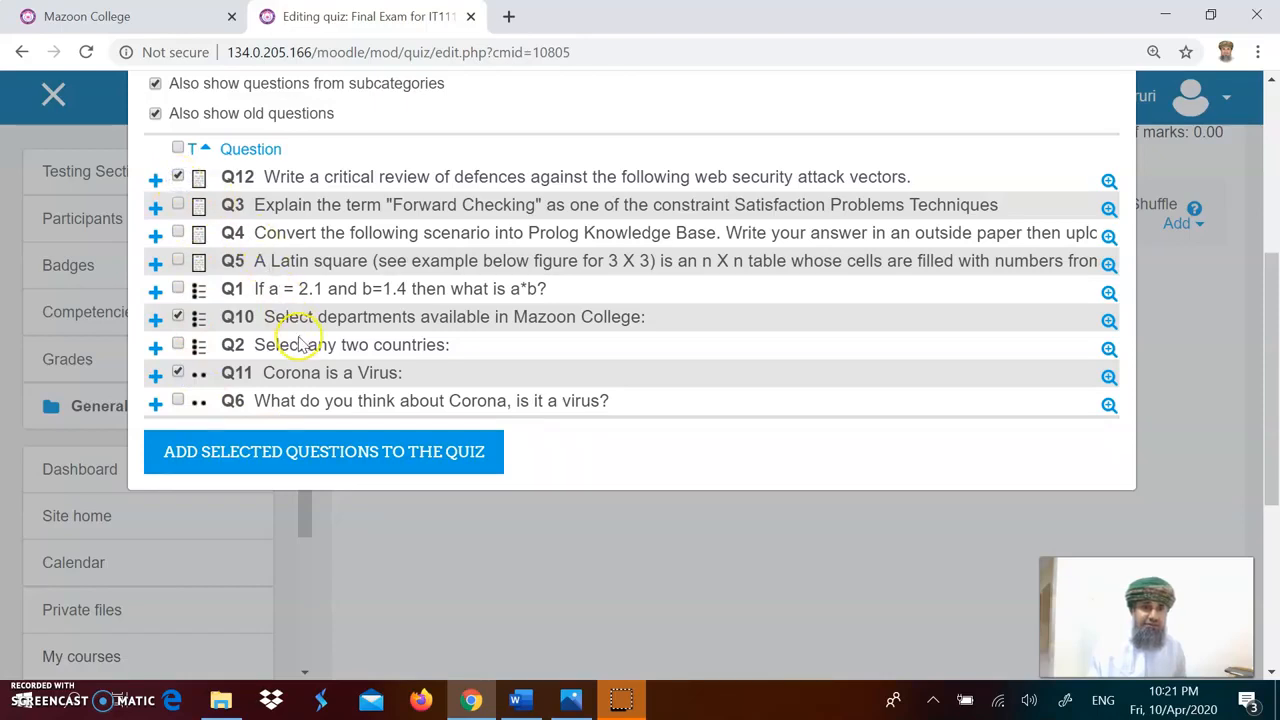
{"action": "scroll", "coordinate": [277, 342], "scroll_direction": "up", "scroll_amount": 1}
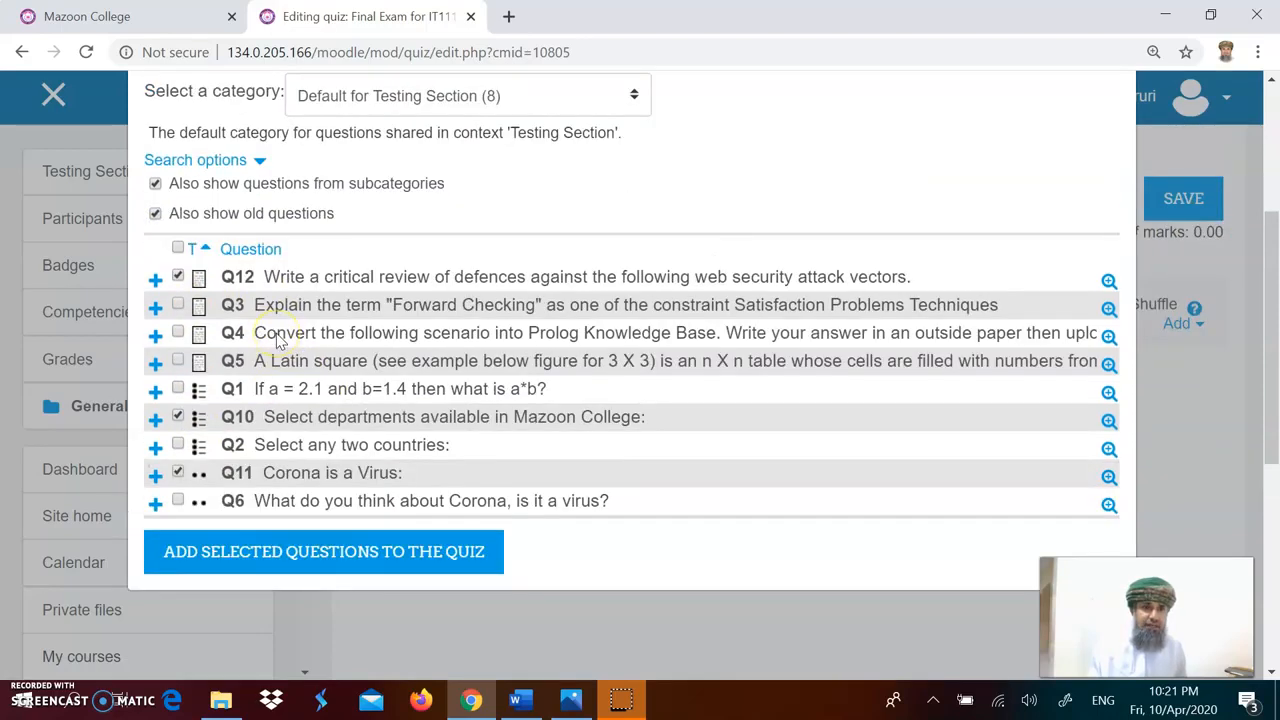
{"action": "scroll", "coordinate": [279, 340], "scroll_direction": "down", "scroll_amount": 1}
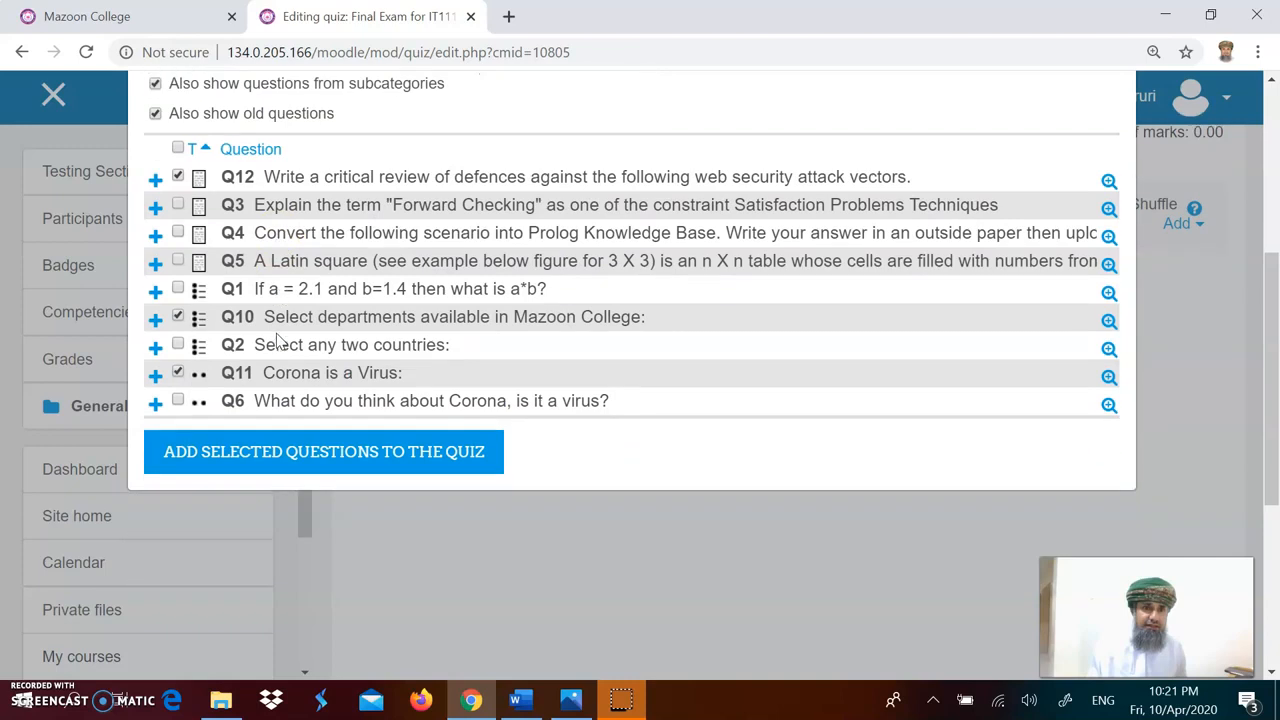
{"action": "left_click", "coordinate": [295, 460]}
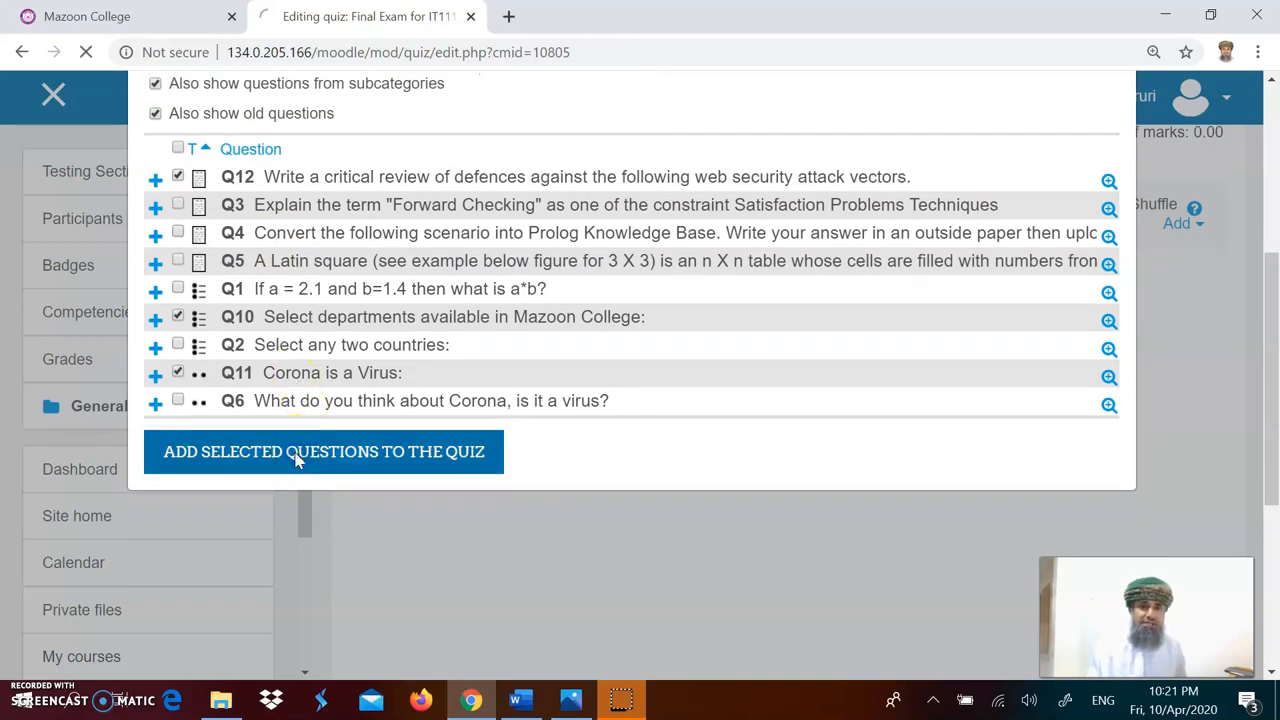
Step: Move Q10 and Q11 up so all three questions sit on Page 1
{"action": "scroll", "coordinate": [580, 449], "scroll_direction": "down", "scroll_amount": 3}
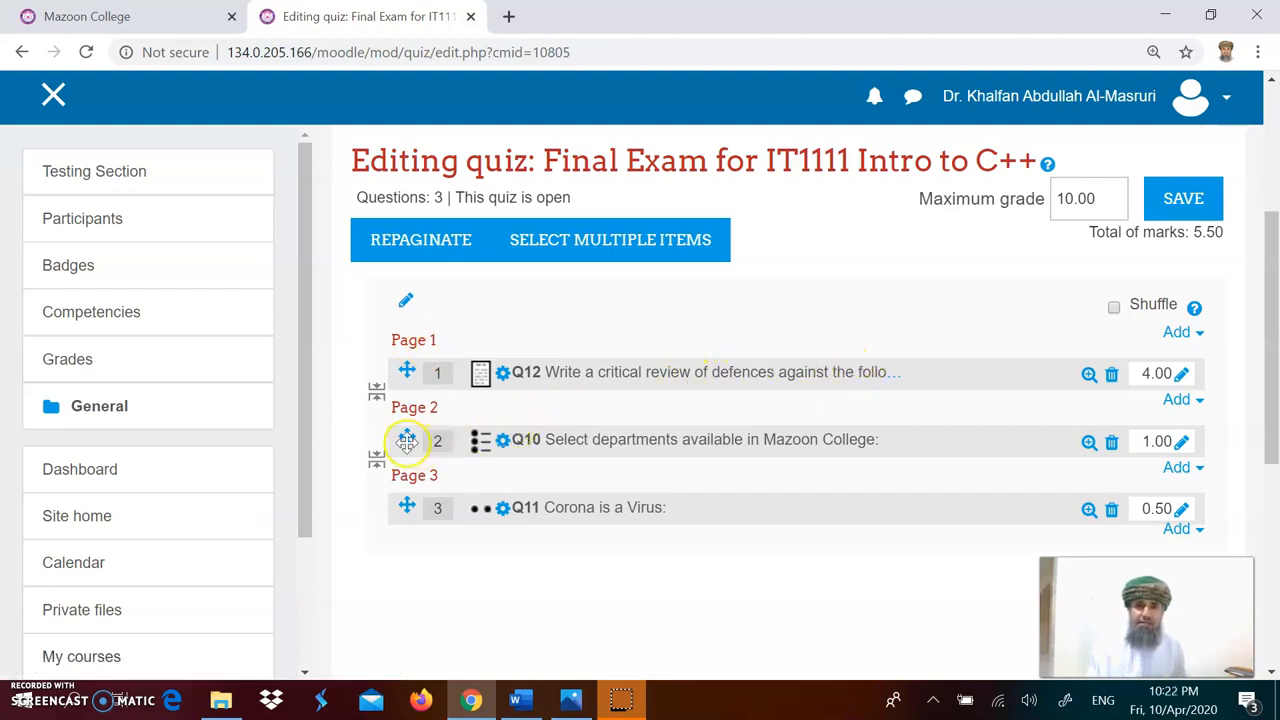
{"action": "mouse_move", "coordinate": [415, 430]}
{"action": "left_mouse_down"}
{"action": "mouse_move", "coordinate": [414, 380]}
{"action": "mouse_move", "coordinate": [409, 409]}
{"action": "left_mouse_up"}
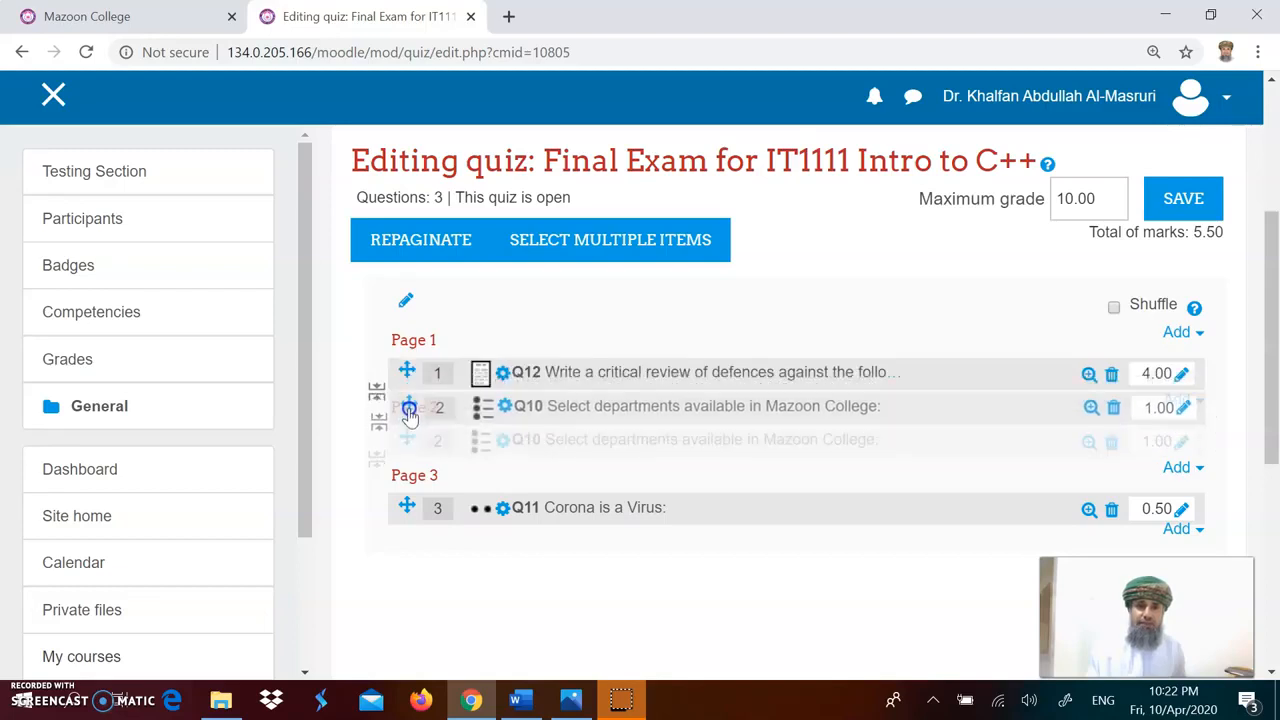
{"action": "left_click", "coordinate": [406, 476]}
{"action": "left_click_drag", "start_coordinate": [406, 476], "coordinate": [406, 440]}
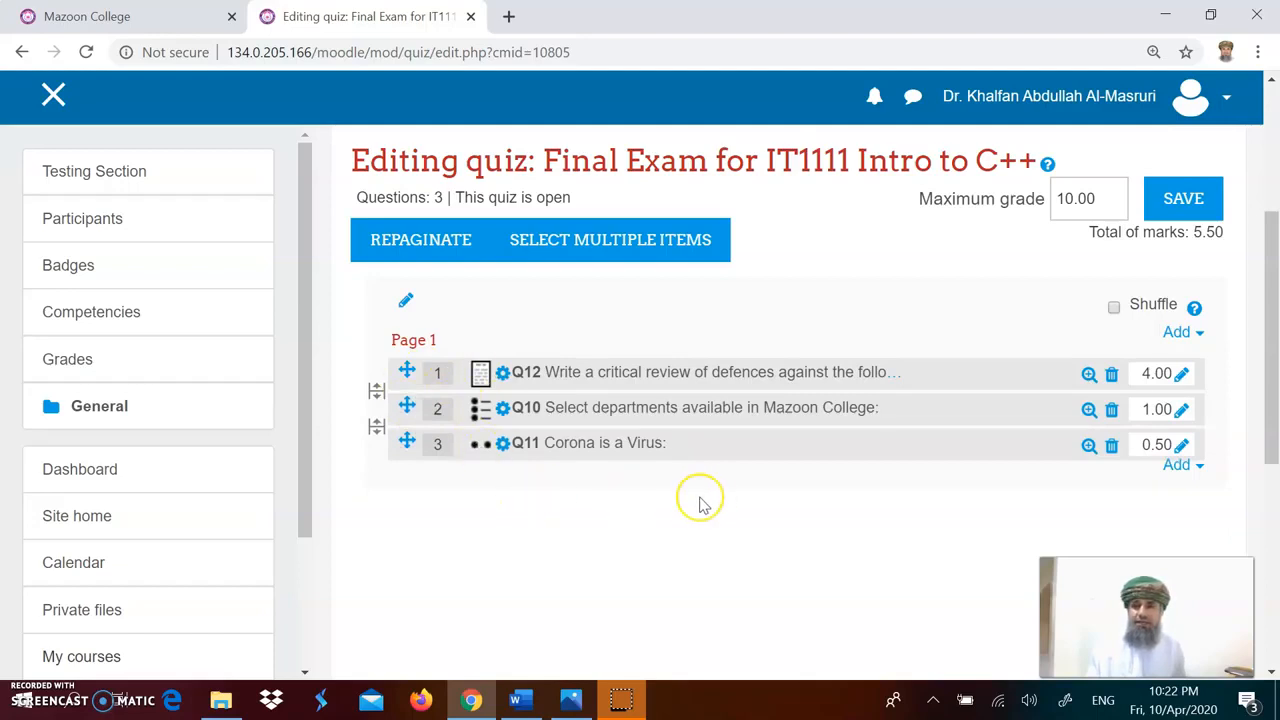
Step: Save the quiz edits and open the maximum grade for editing
{"action": "left_click", "coordinate": [1175, 205]}
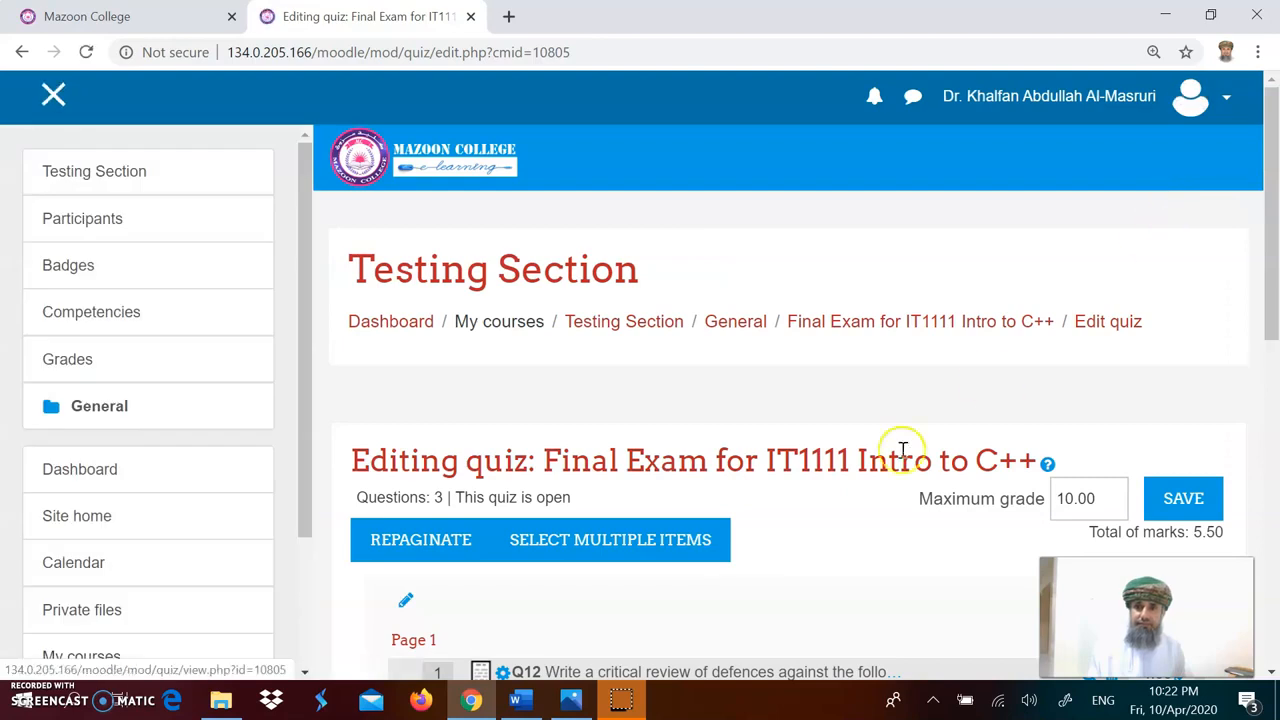
{"action": "scroll", "coordinate": [885, 530], "scroll_direction": "down", "scroll_amount": 3}
{"action": "scroll", "coordinate": [883, 532], "scroll_direction": "down", "scroll_amount": 1}
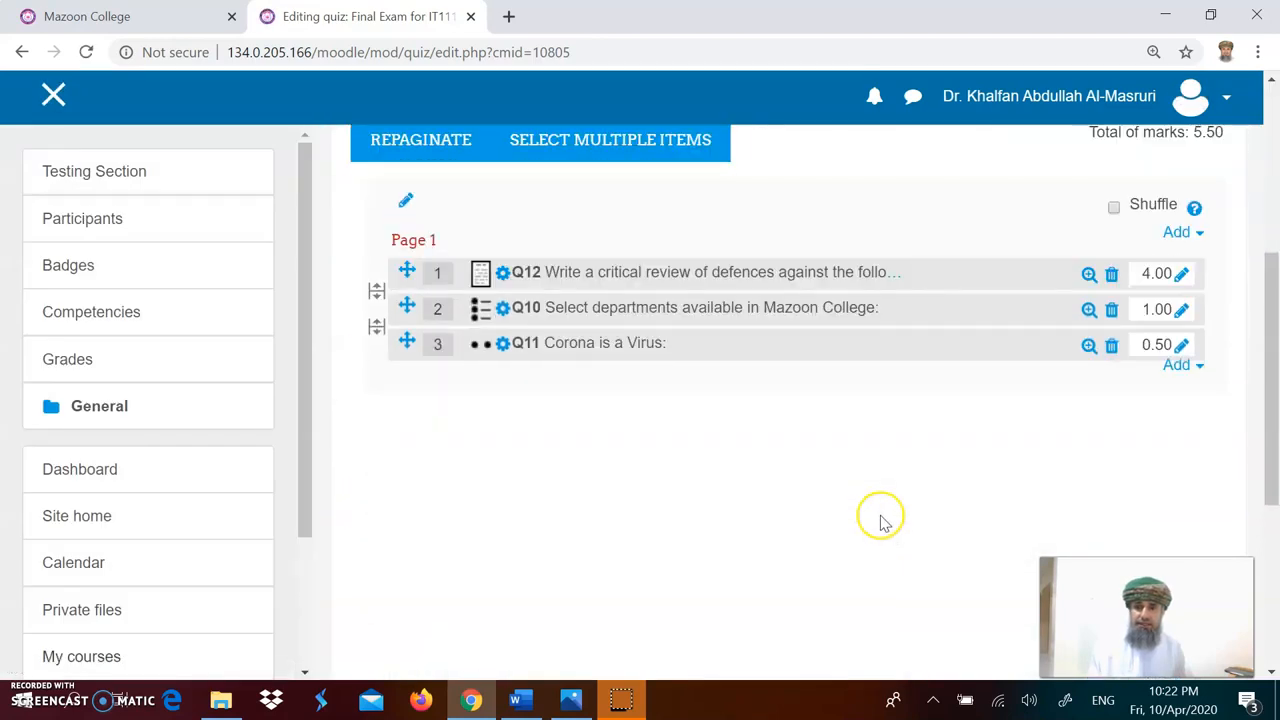
{"action": "scroll", "coordinate": [836, 494], "scroll_direction": "up", "scroll_amount": 1}
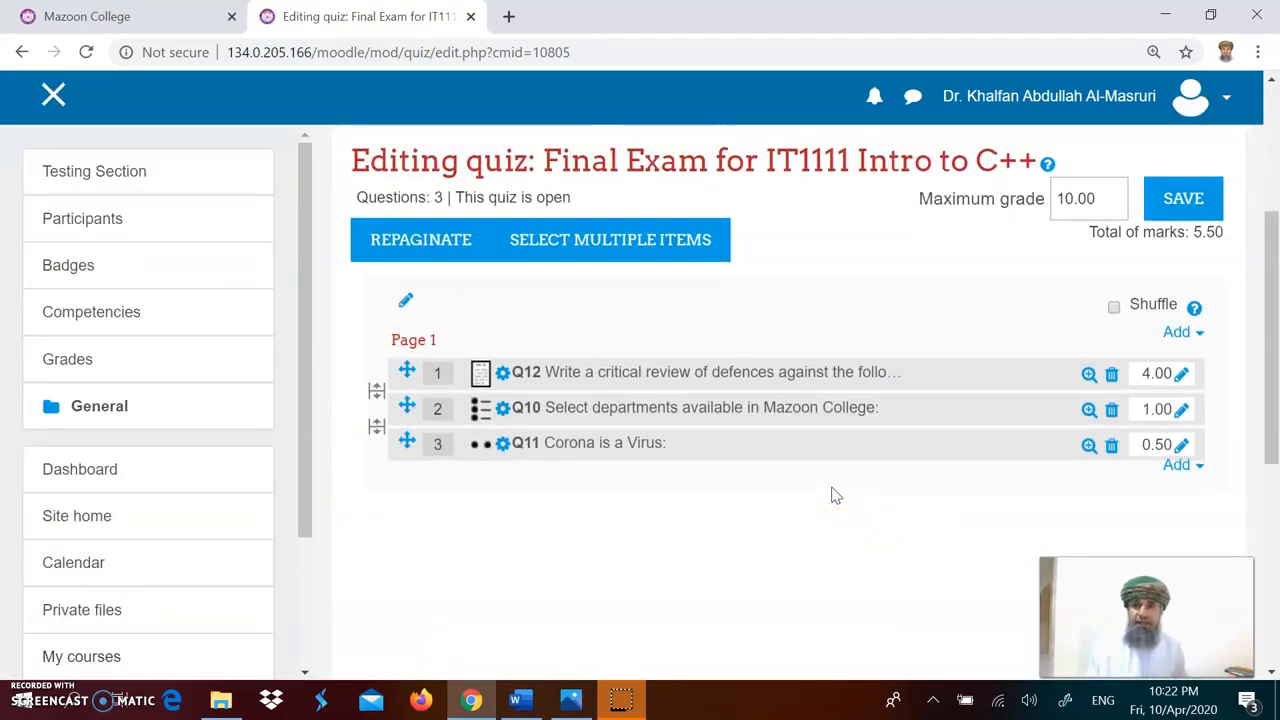
{"action": "double_click", "coordinate": [1066, 200]}
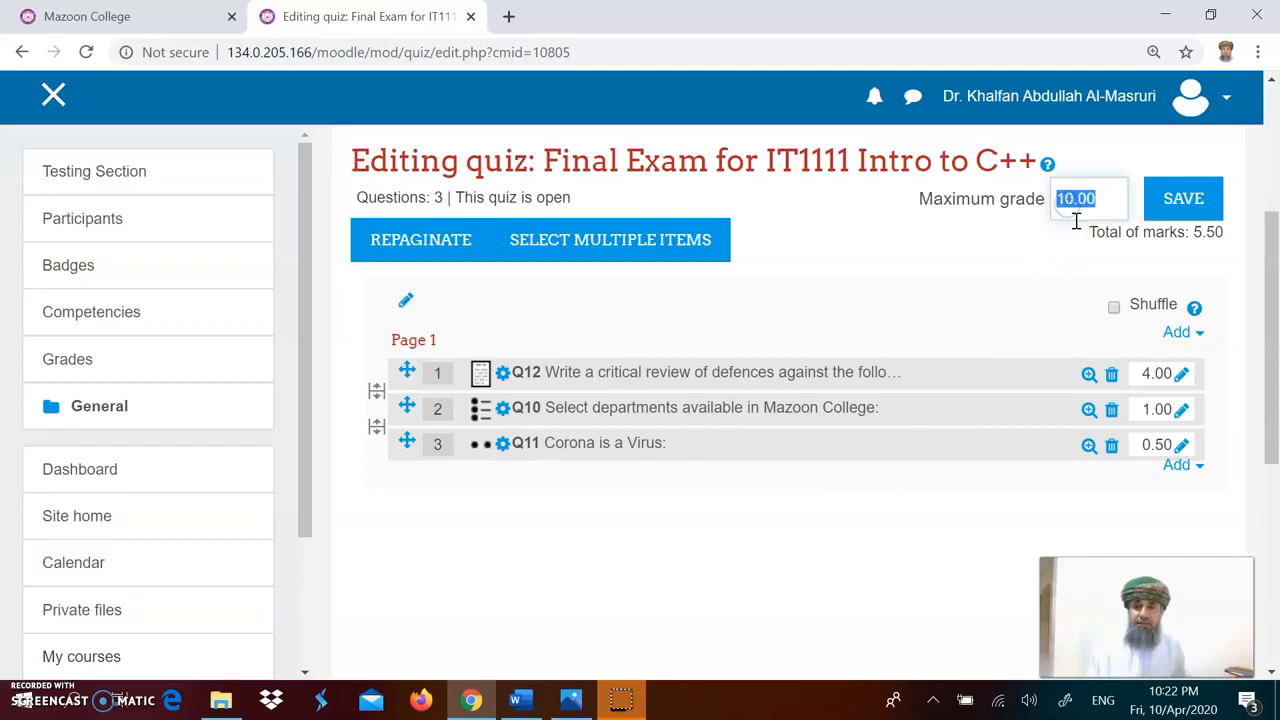